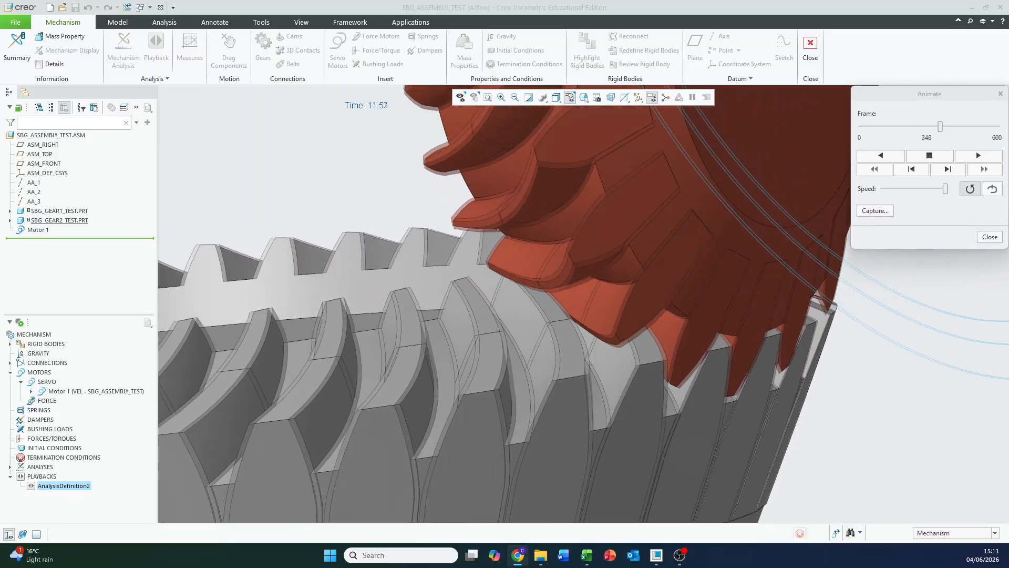
Switch to the spiral bevel gear calculator in Excel and review its gear inputs and the recommended and active cutter radius
key("alt+Tab")
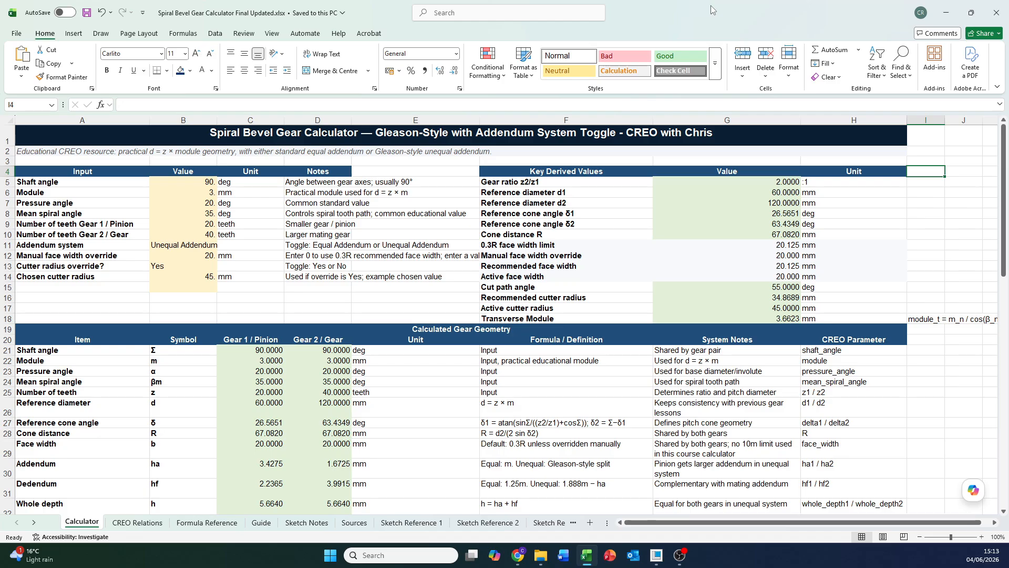
left_click(198, 182)
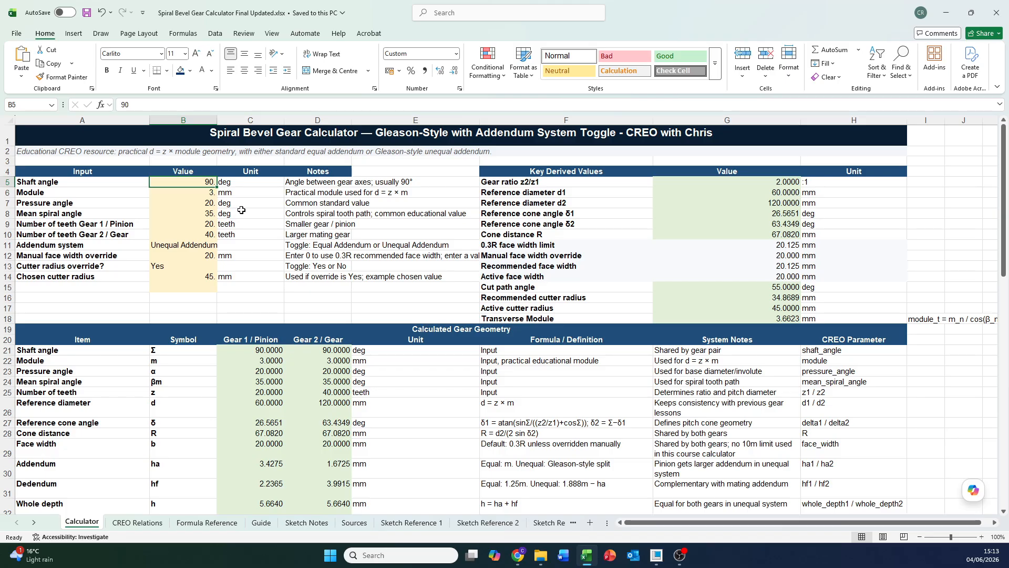
left_click(201, 193)
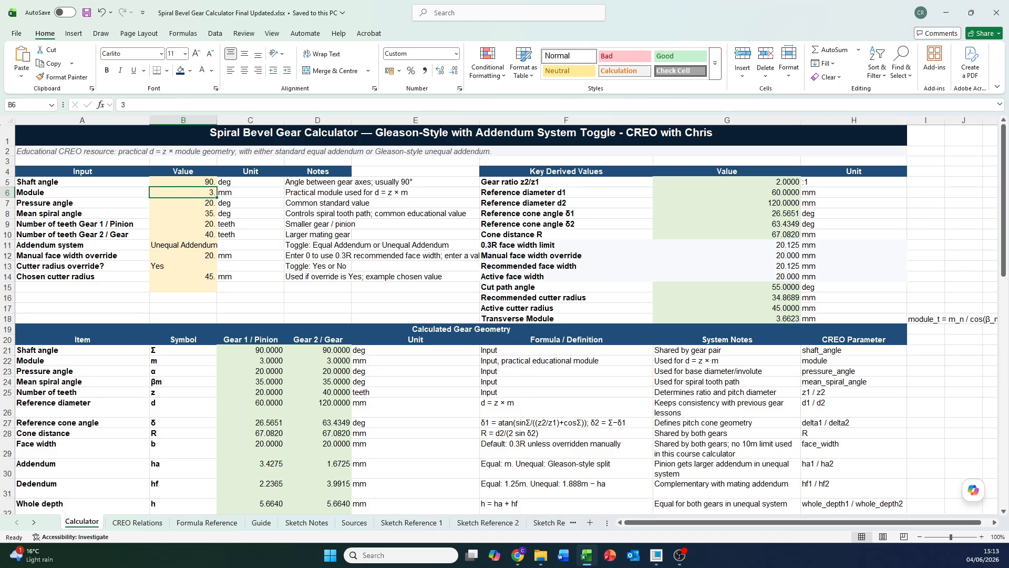
key("alt+Tab")
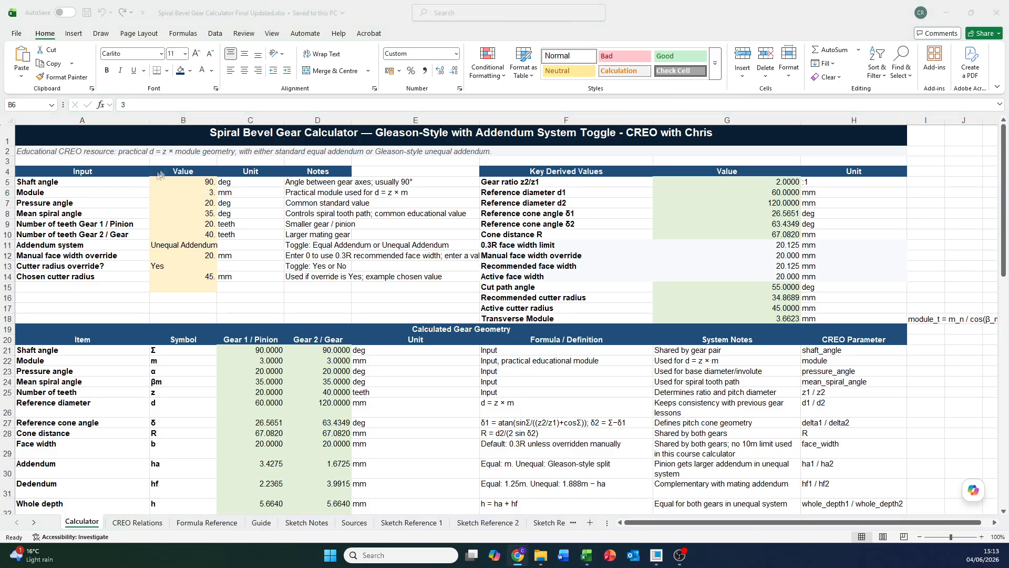
left_click(210, 211)
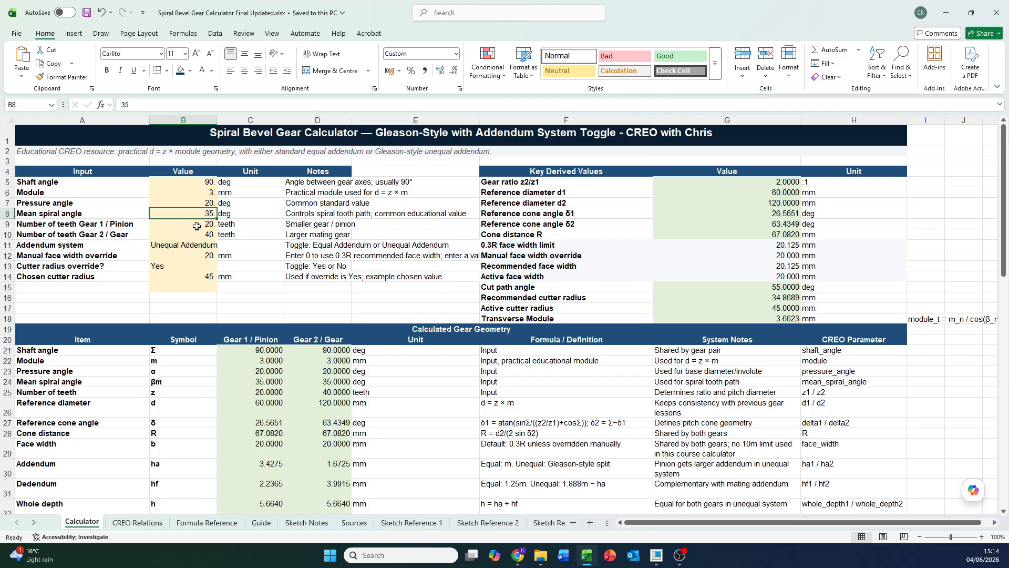
left_click(188, 225)
left_click(196, 245)
left_click(194, 234)
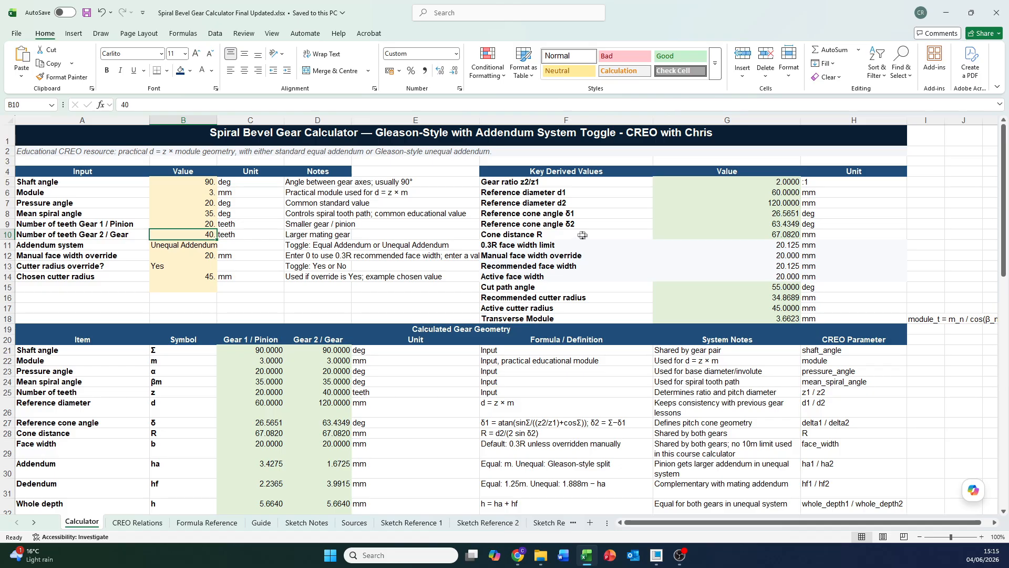
left_click(925, 488)
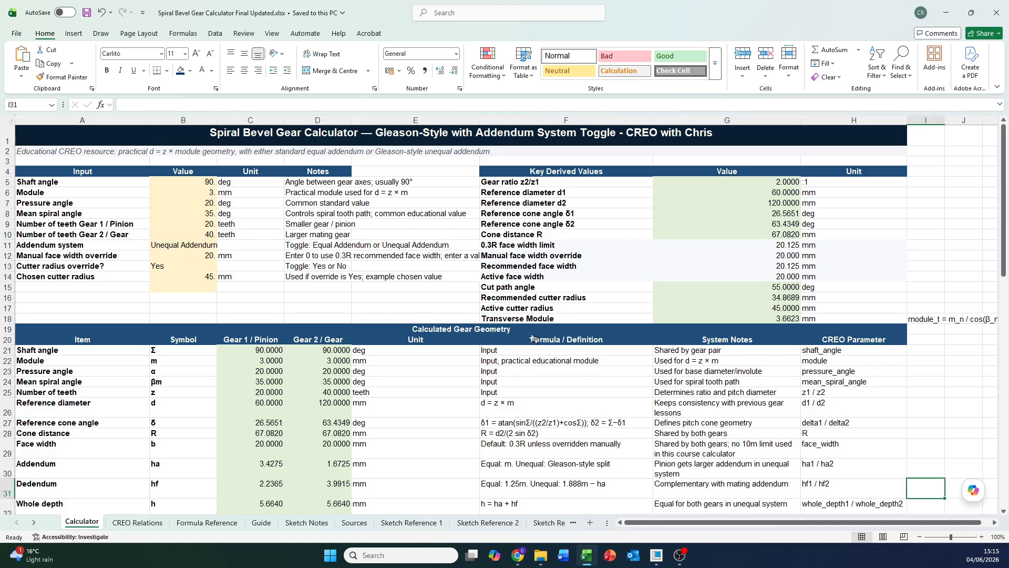
left_click_drag(505, 308, 725, 298)
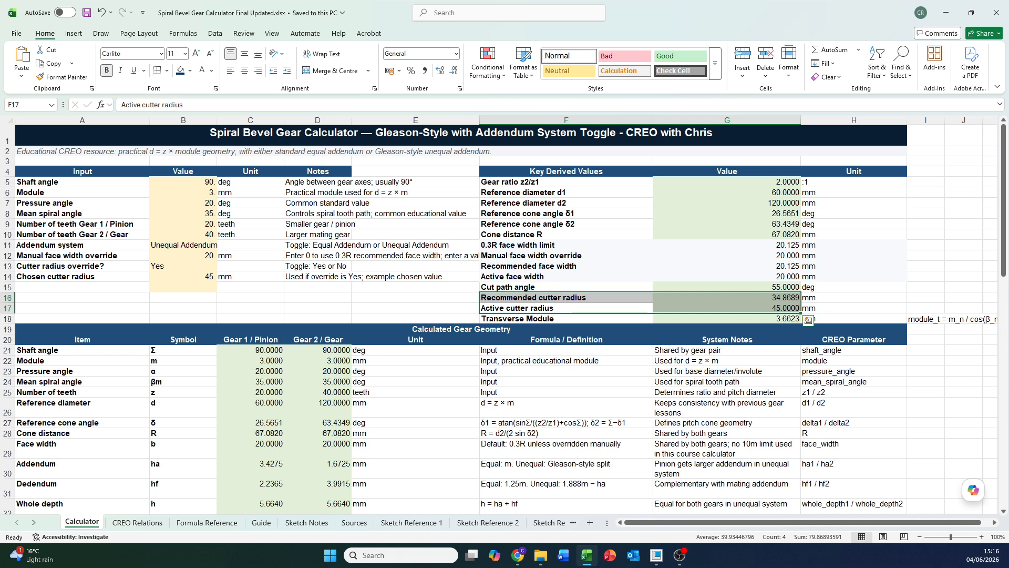
Examine the equal and unequal addendum relation blocks on the CREO Relations sheet
left_click(137, 523)
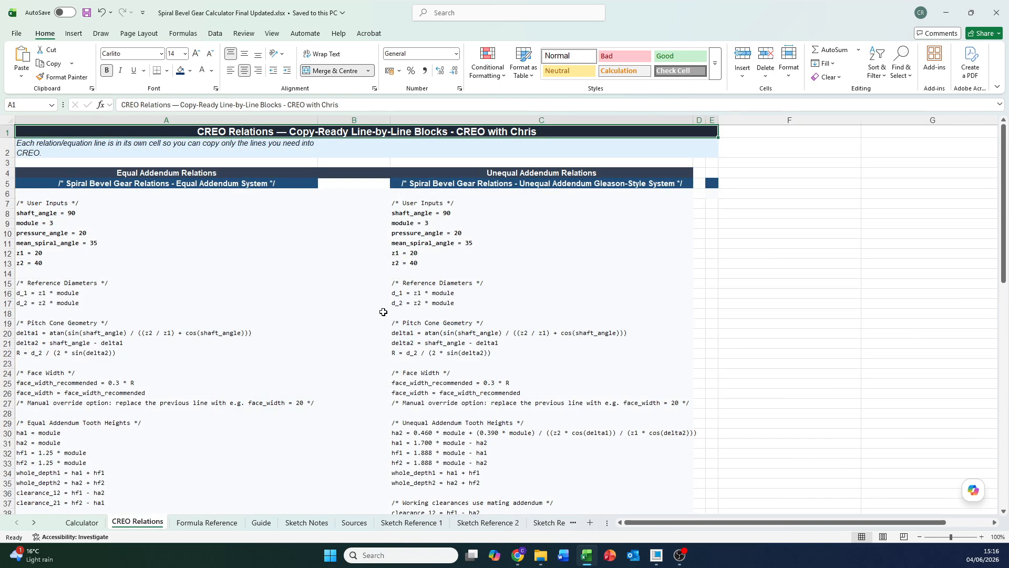
left_click_drag(74, 205, 310, 503)
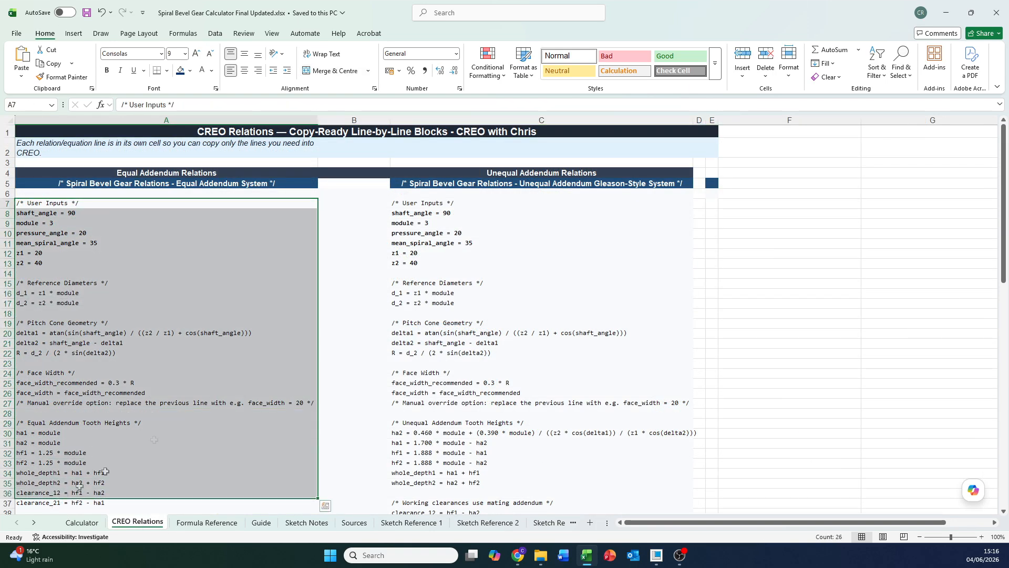
left_click_drag(418, 204, 444, 473)
scroll(461, 423, "up", 1)
left_click(441, 207)
key("Up")
key("Up")
key("Up")
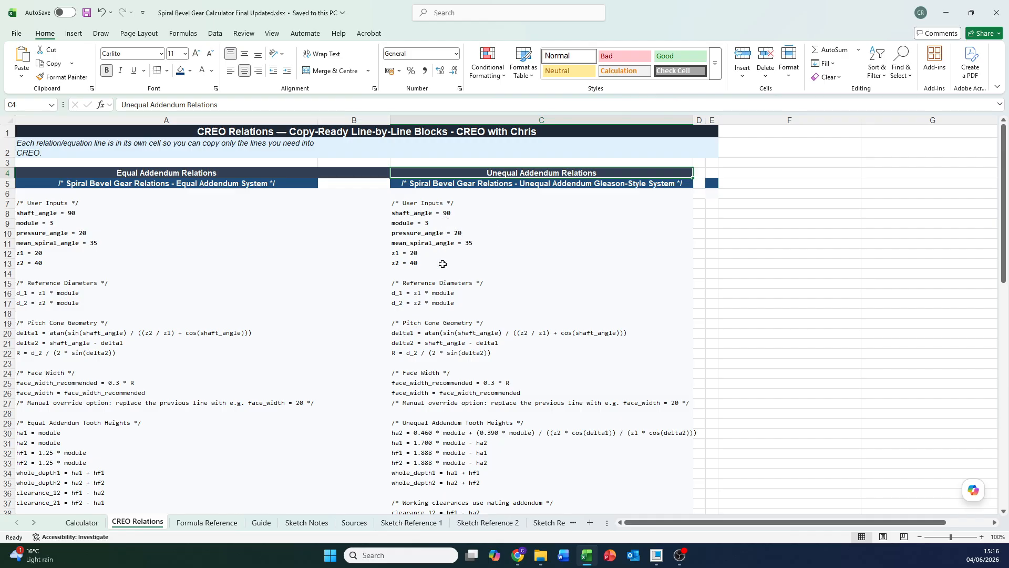
left_click(142, 174)
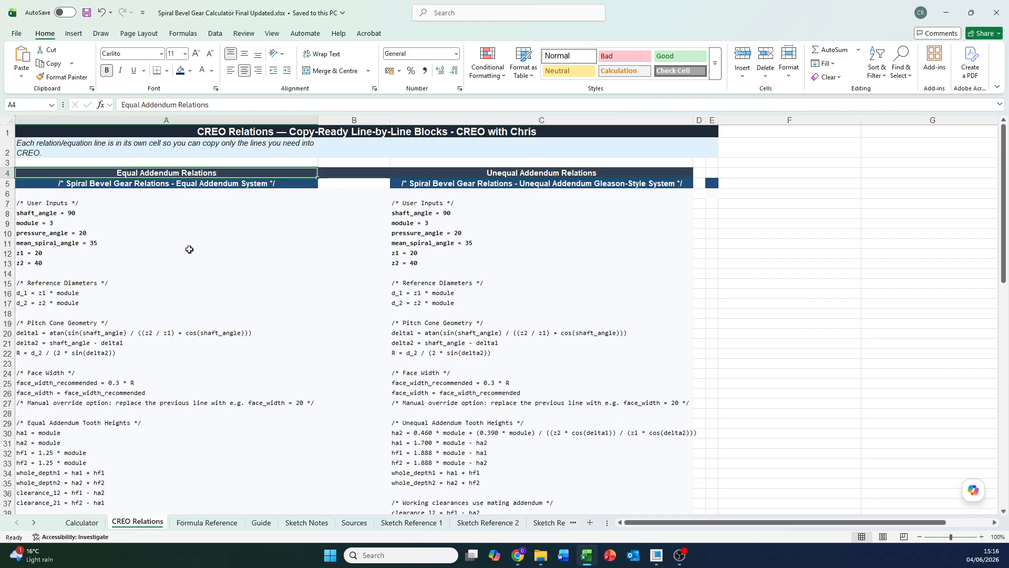
Set the addendum system on the Calculator sheet to Equal Addendum and review the calculated gear geometry
left_click(82, 522)
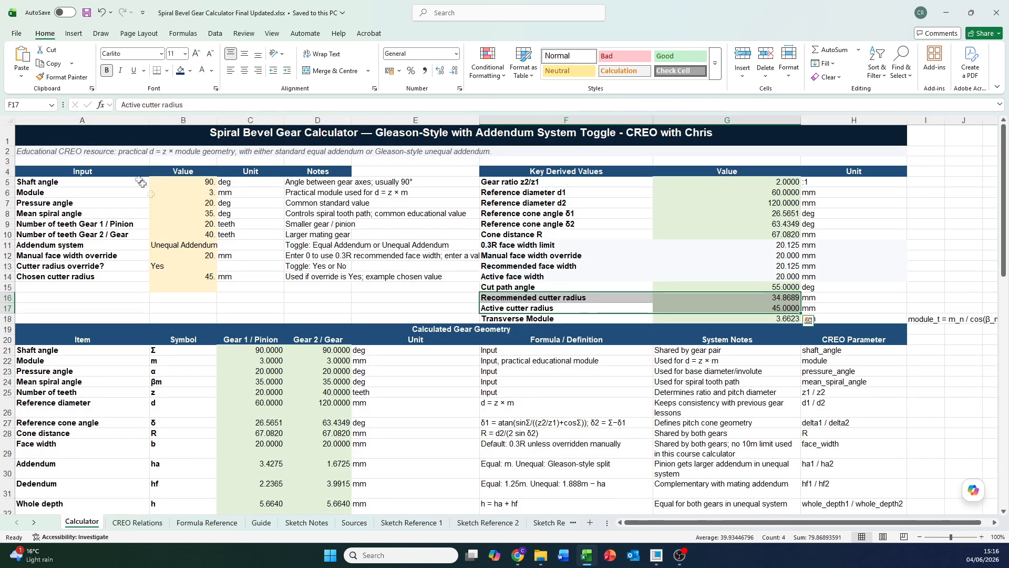
left_click(197, 245)
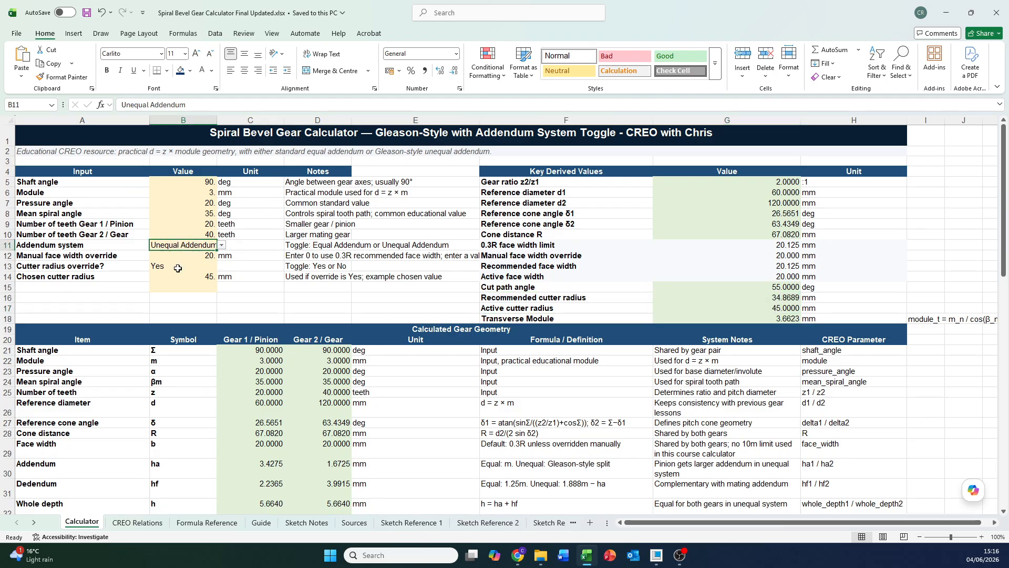
left_click(223, 245)
left_click(195, 256)
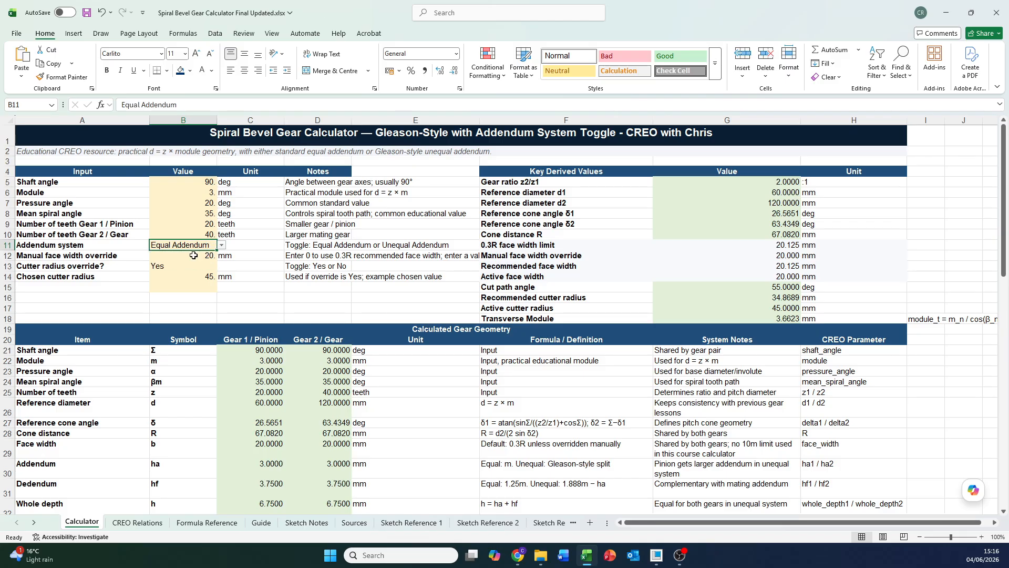
scroll(311, 443, "down", 4)
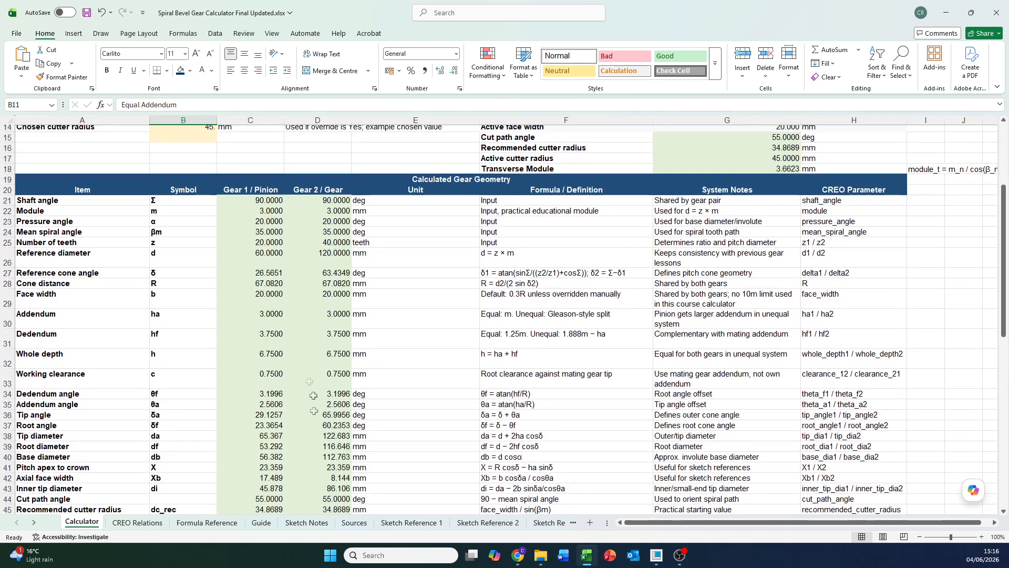
scroll(220, 471, "up", 5)
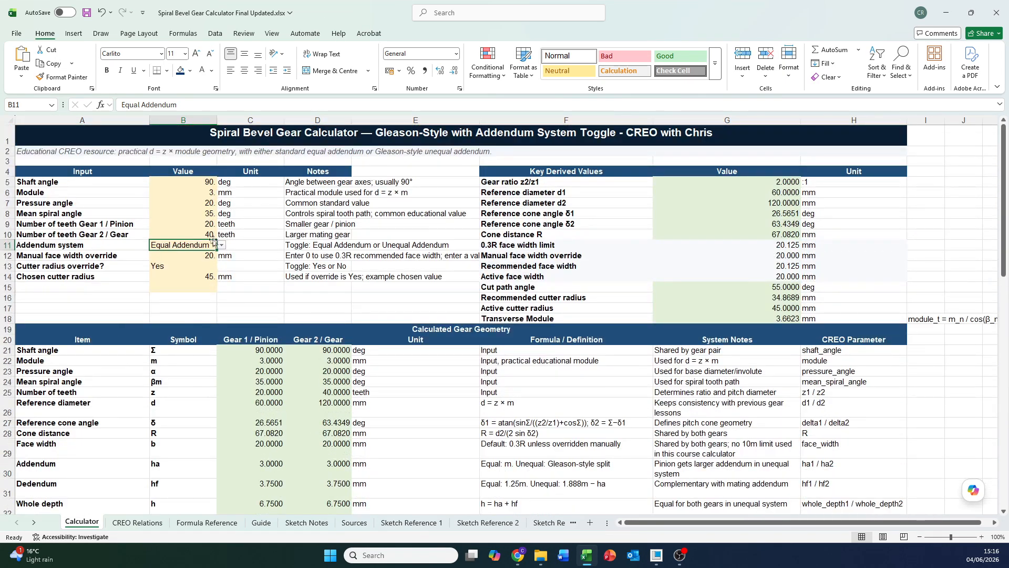
Set the addendum system to Unequal Addendum and review the calculated gear geometry
left_click(222, 245)
left_click(184, 266)
scroll(343, 433, "down", 2)
scroll(342, 433, "down", 6)
scroll(317, 388, "up", 8)
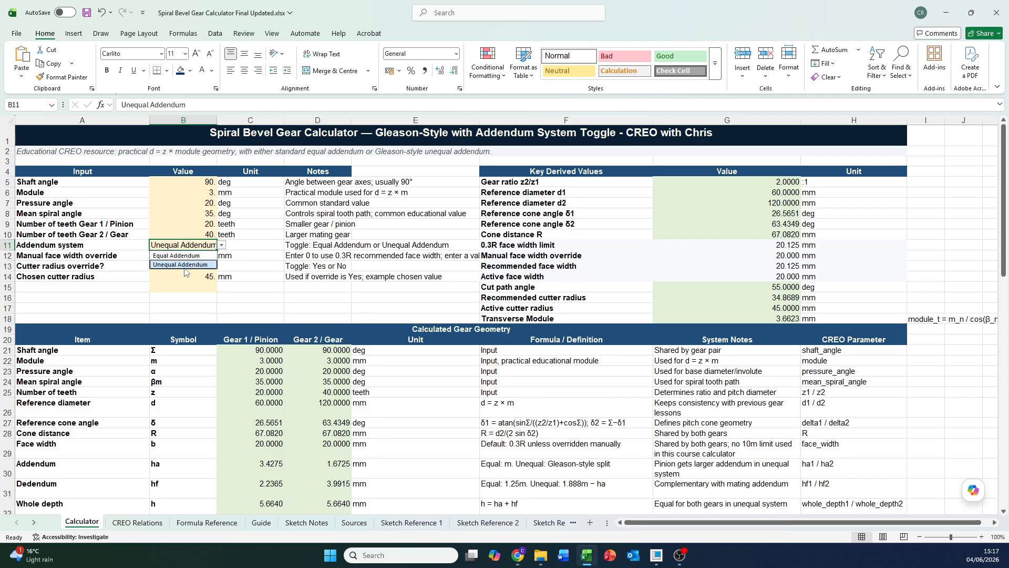
left_click(184, 265)
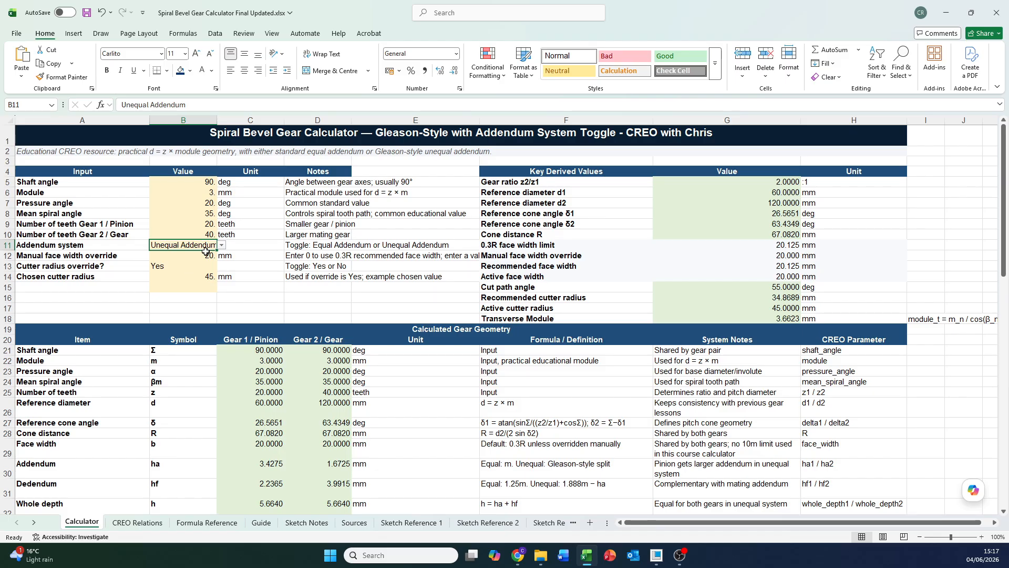
Return to the CREO Relations sheet and compare the Equal Addendum block with the Unequal Addendum block
left_click(137, 522)
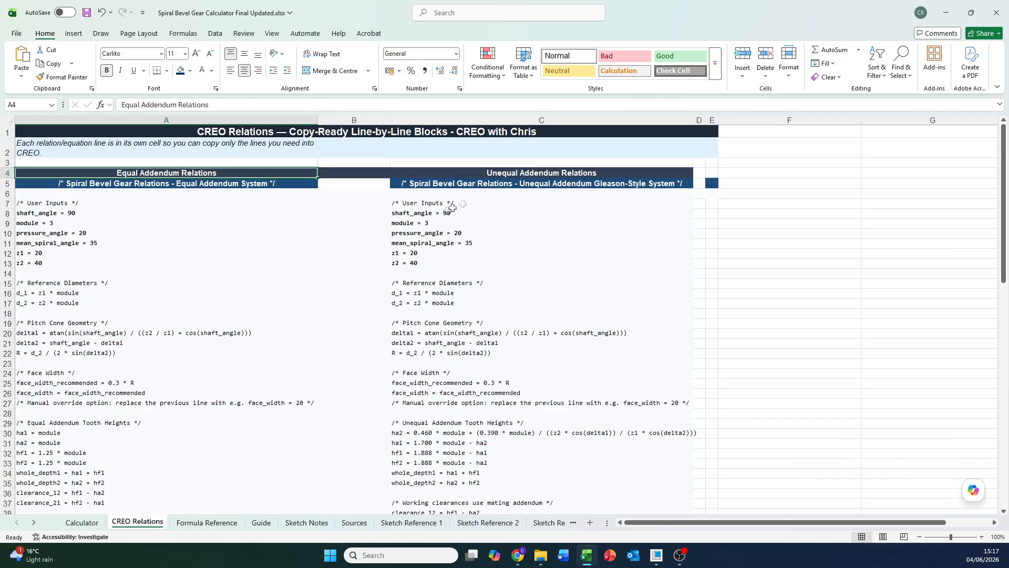
left_click_drag(50, 205, 79, 492)
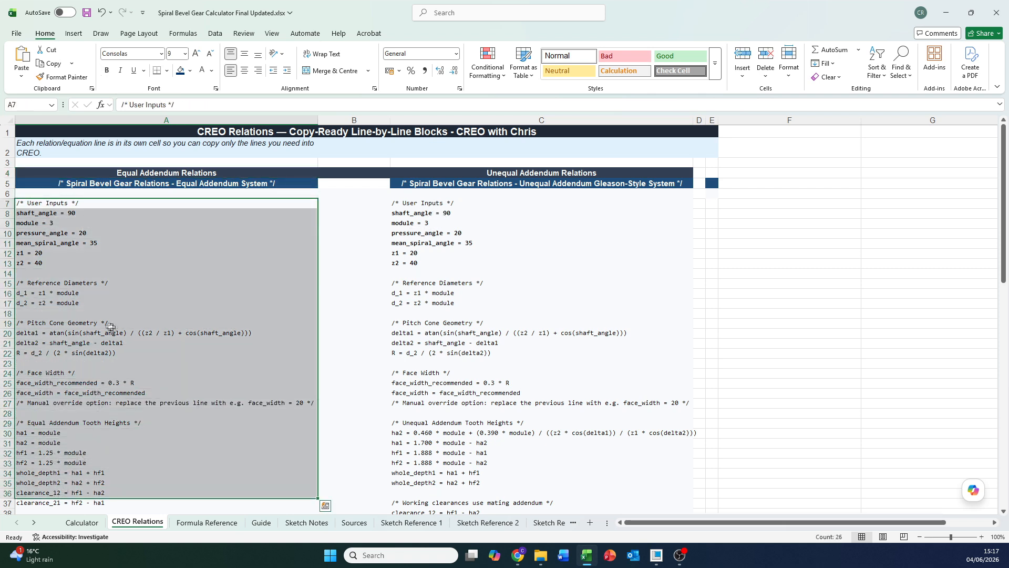
left_click(548, 173)
left_click(156, 172)
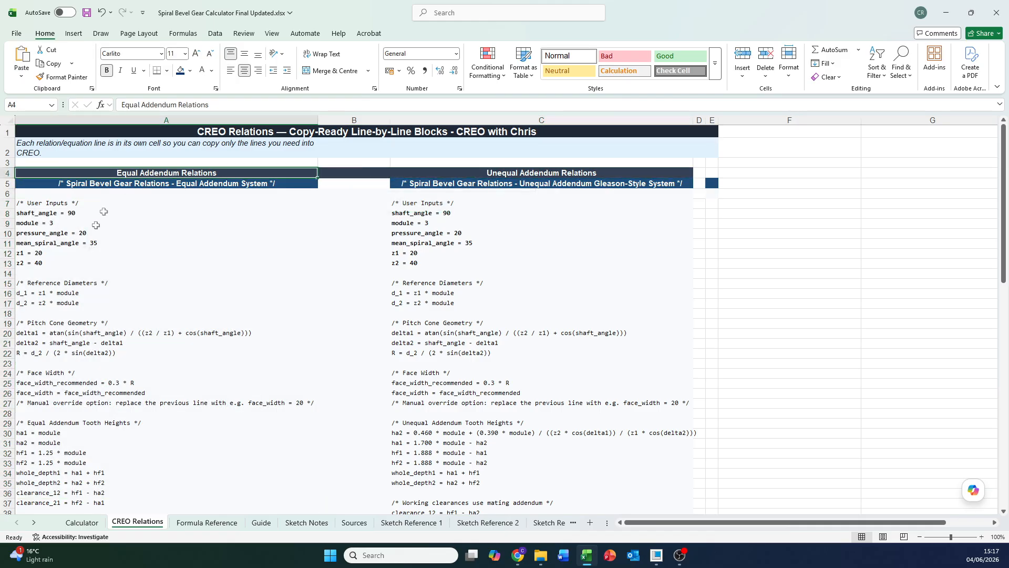
left_click(522, 174)
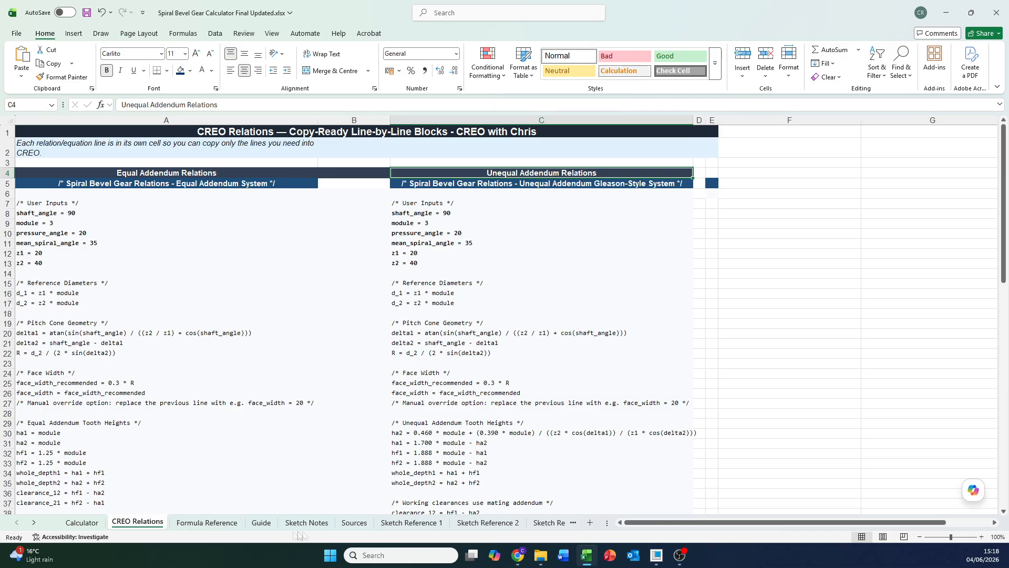
Review the four sketch reference sheets, including those for Gear 1 and Gear 2, and the calculator's Guide sheet
left_click(34, 522)
left_click(34, 522)
left_click(34, 521)
left_click(225, 522)
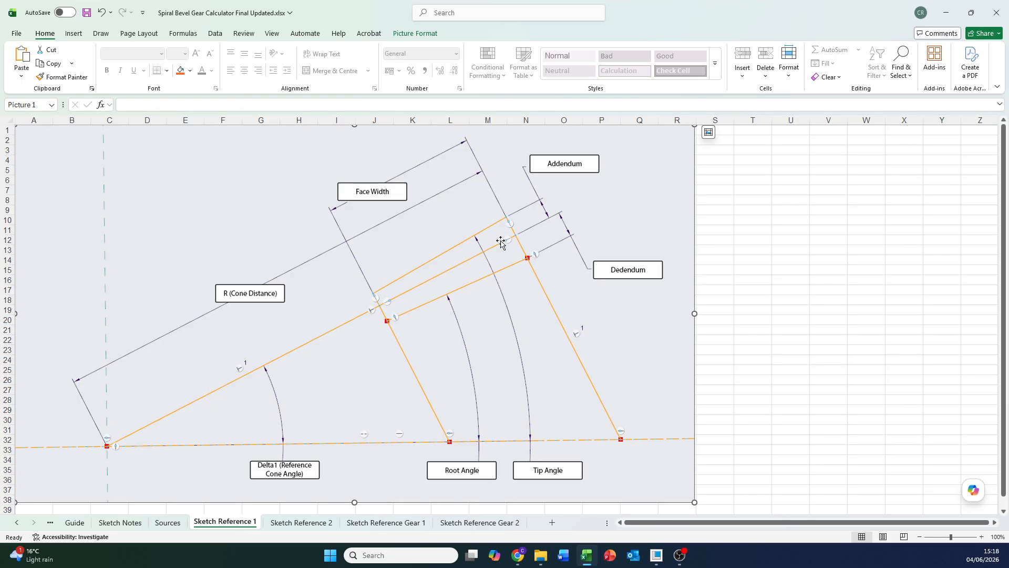
left_click(317, 523)
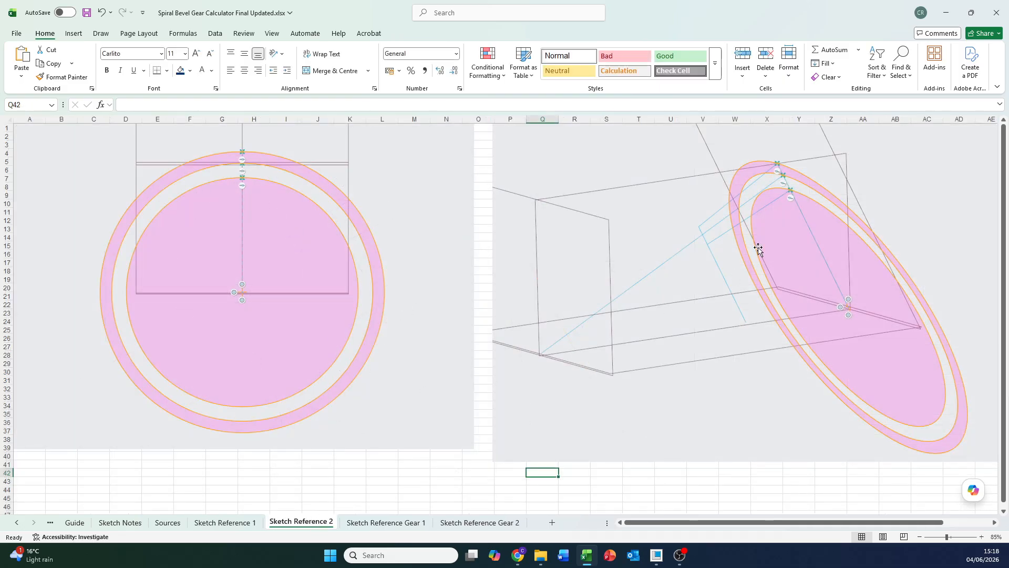
left_click(400, 523)
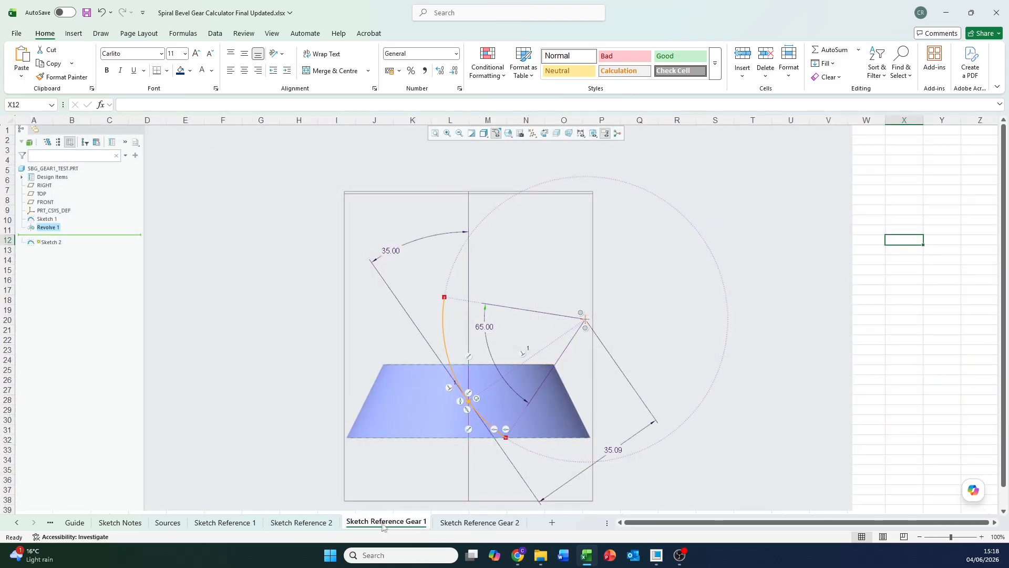
left_click(470, 524)
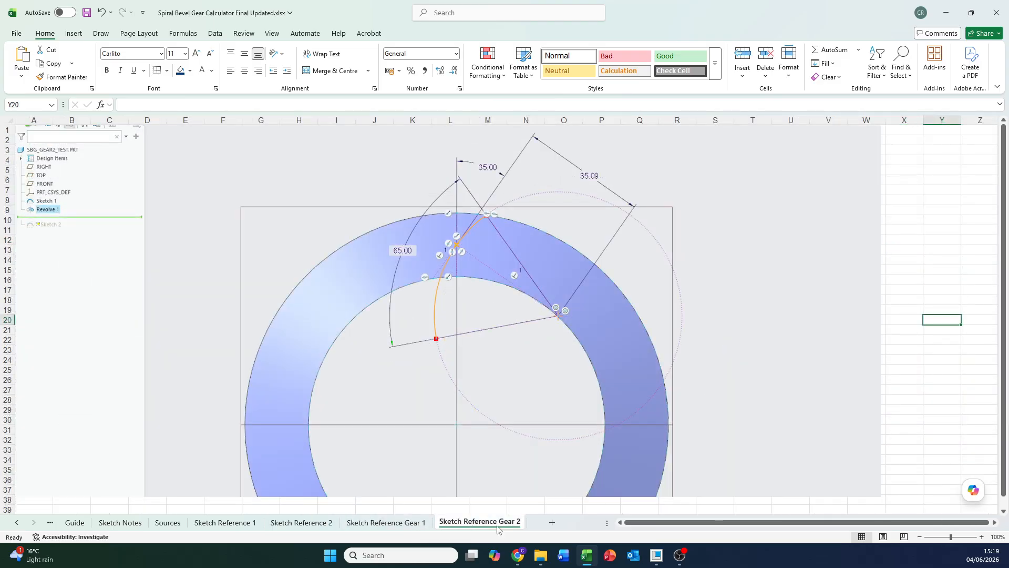
left_click(400, 523)
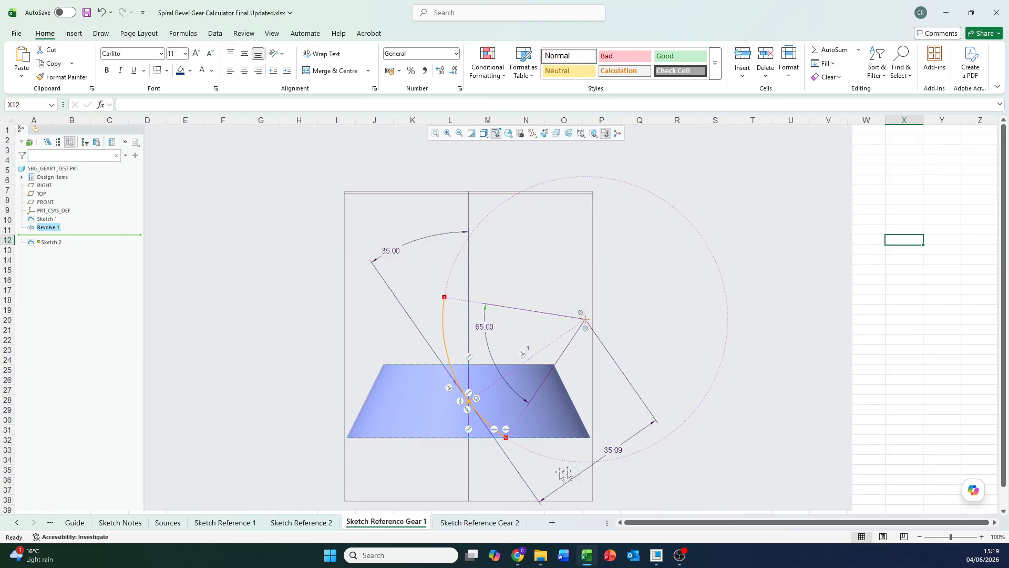
left_click(486, 525)
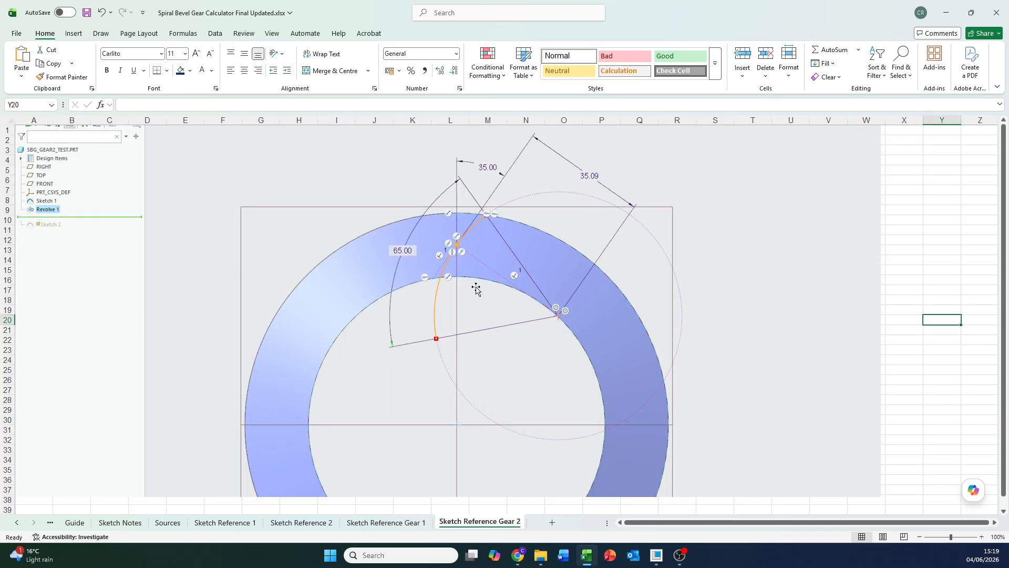
left_click(74, 522)
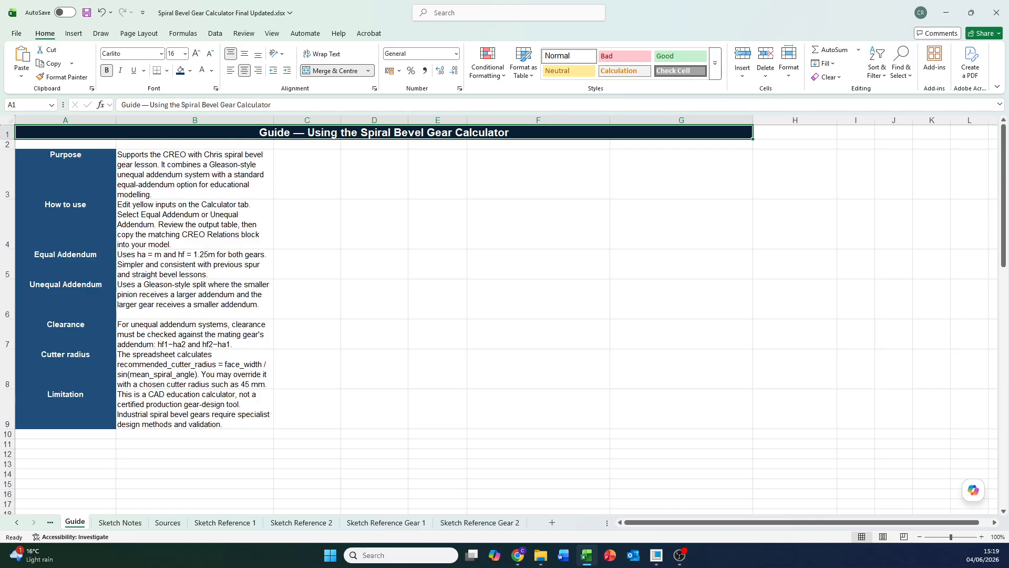
Switch to Creo and start a new solid part named SBG_Pinion_Gear_1_L without the default template
left_click(945, 17)
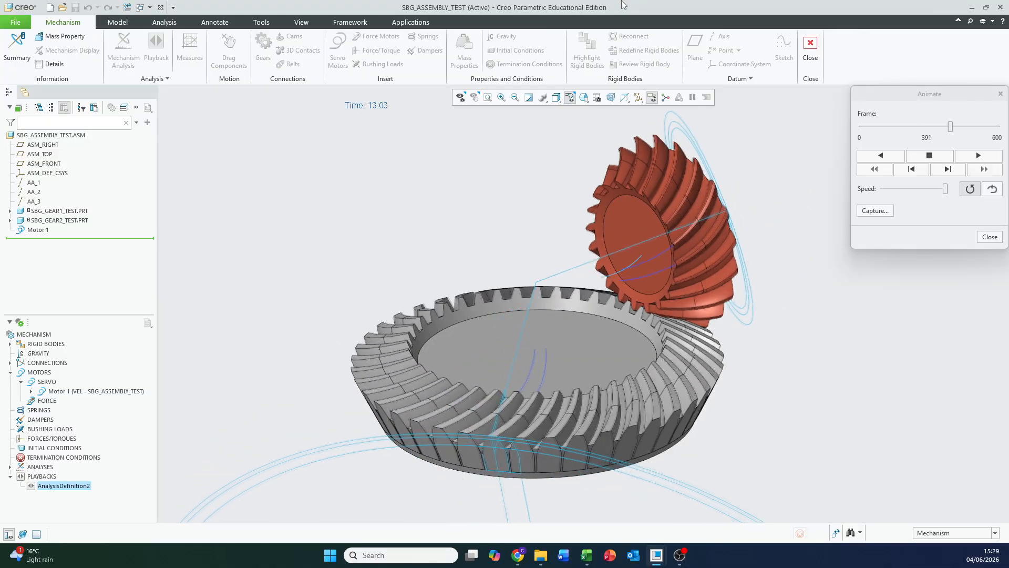
key("ctrl+n")
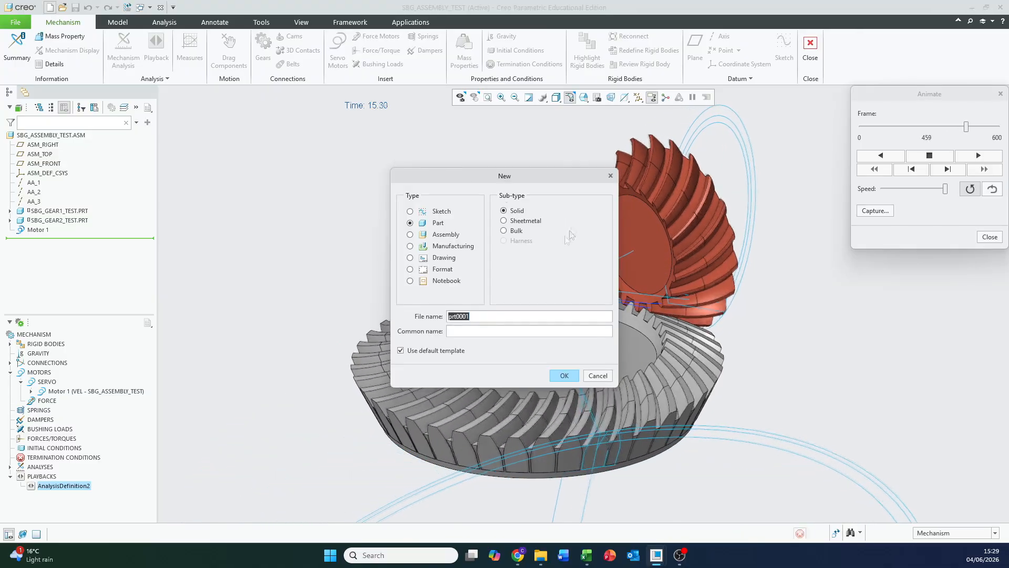
left_click(400, 350)
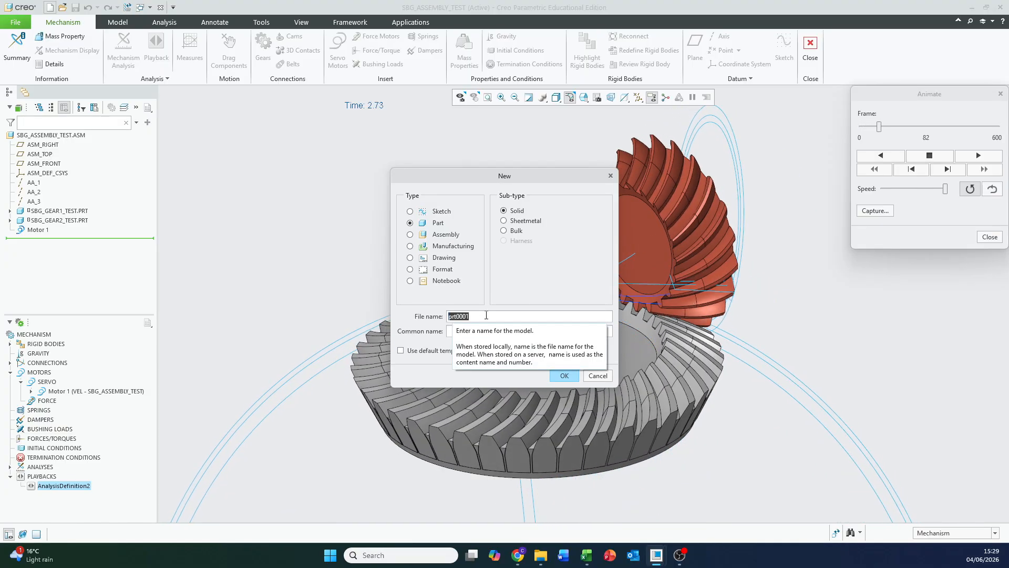
type("SBG")
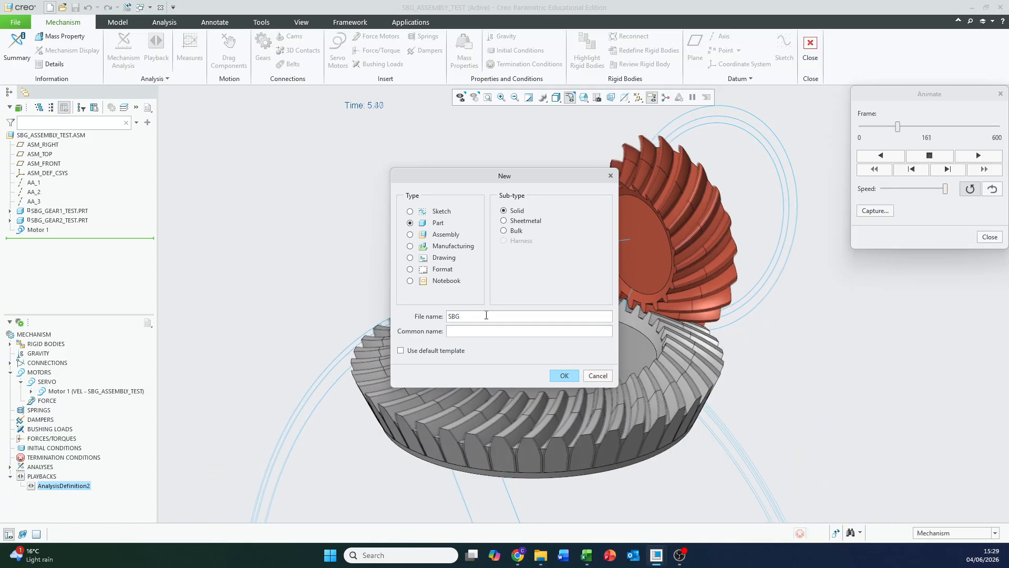
type("_Pinion_Gear")
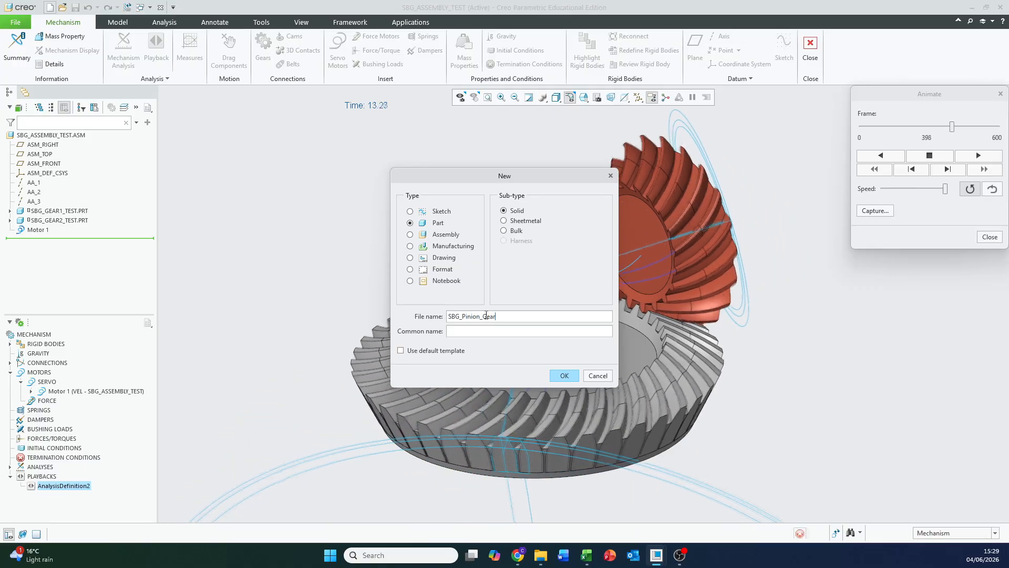
type("_1_L")
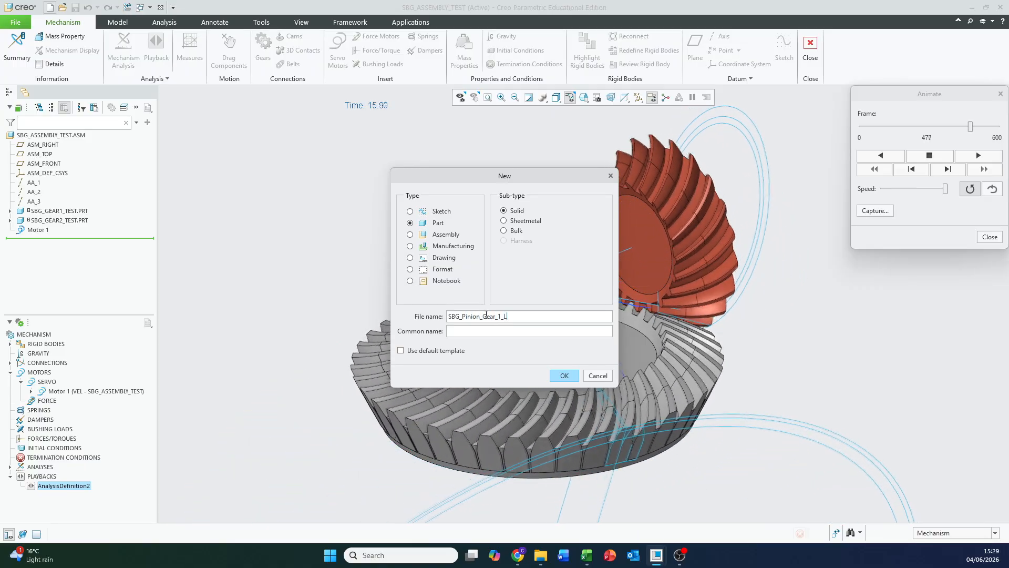
left_click(564, 375)
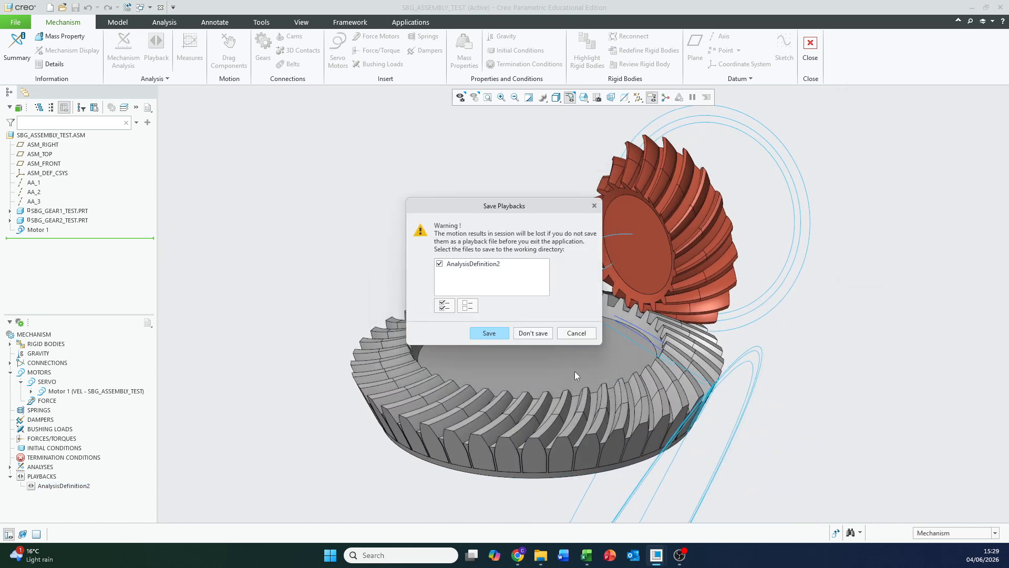
Discard the motion playback results and create the part from the solid_part_mmks_new_abs template
left_click(538, 337)
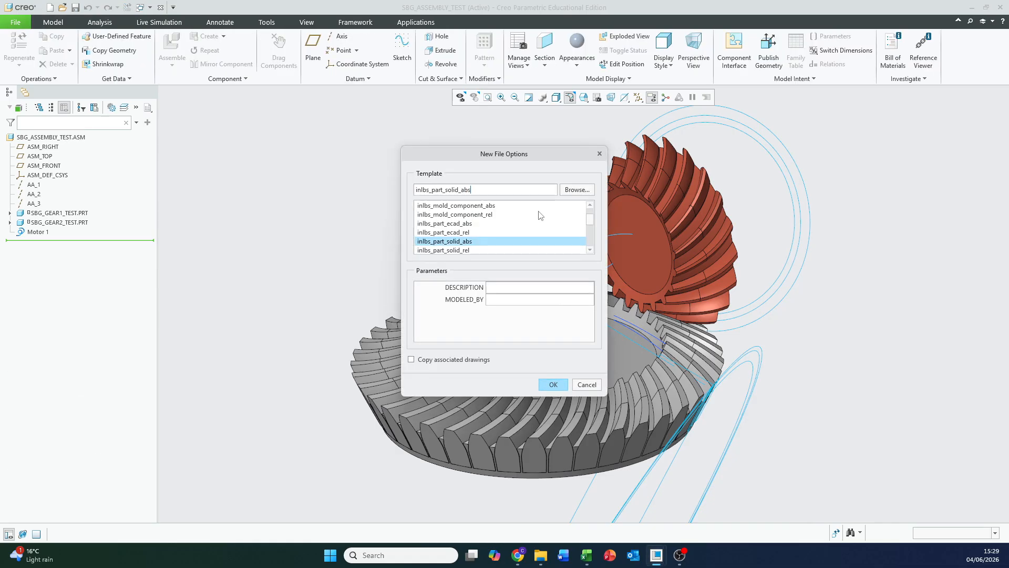
scroll(457, 230, "down", 2)
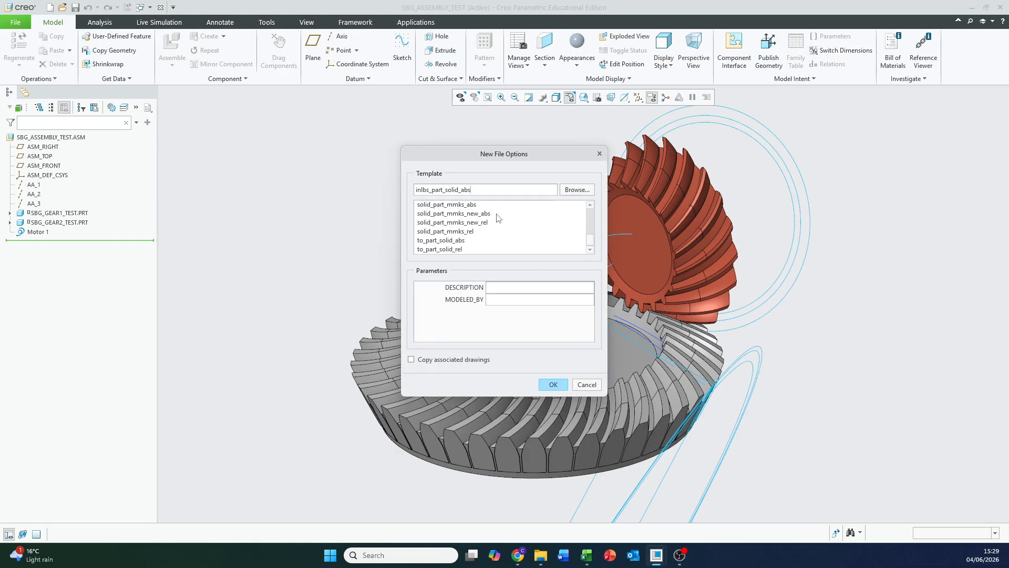
left_click(472, 213)
left_click(553, 386)
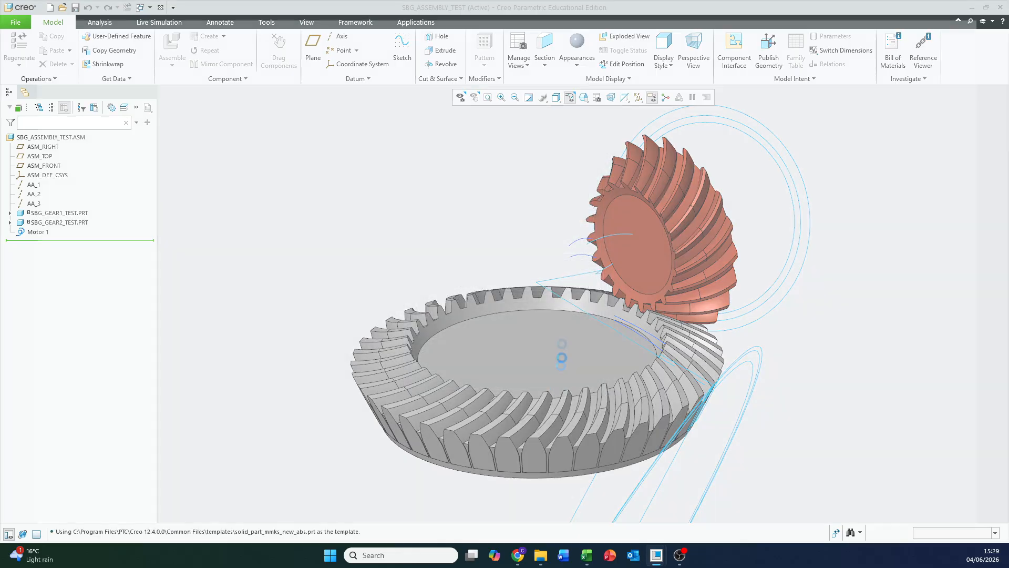
Turn on the display of the datum planes in the new part
left_click(633, 97)
left_click(633, 122)
left_click(633, 110)
left_click(494, 178)
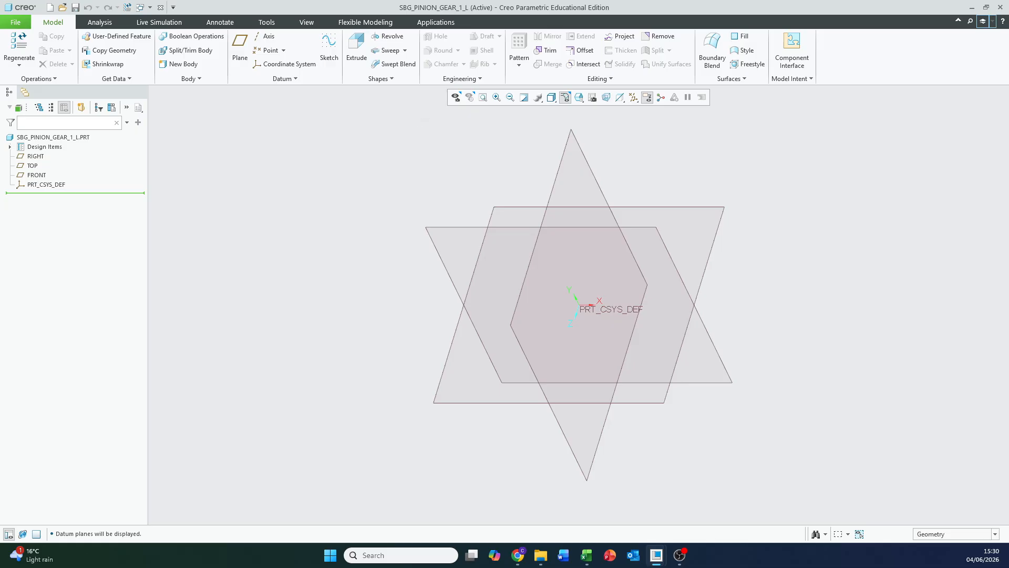
Switch to Excel and check the gear input values on the Calculator sheet, from the addendum system up to the module
left_click(586, 555)
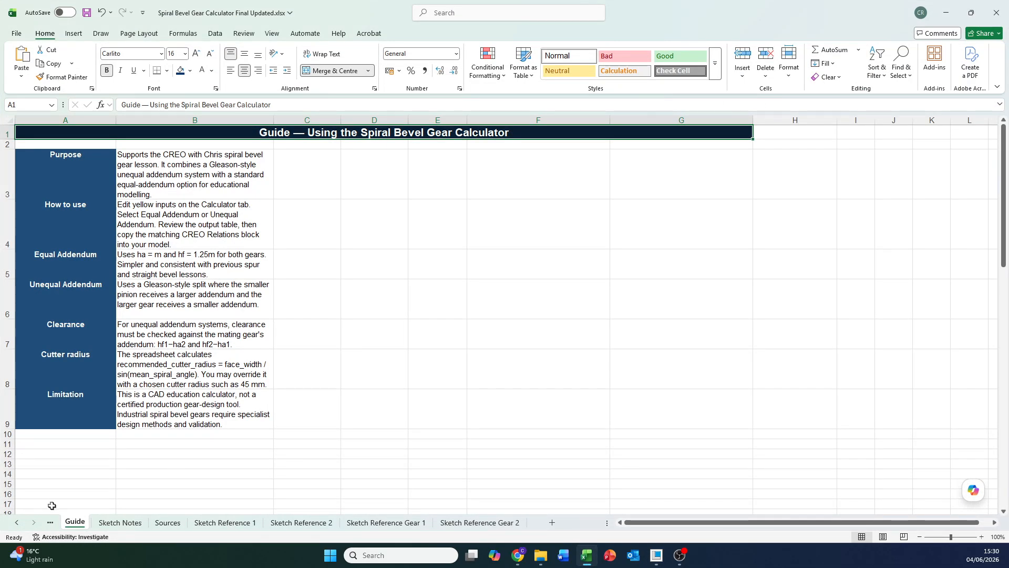
left_click(17, 522)
left_click(81, 521)
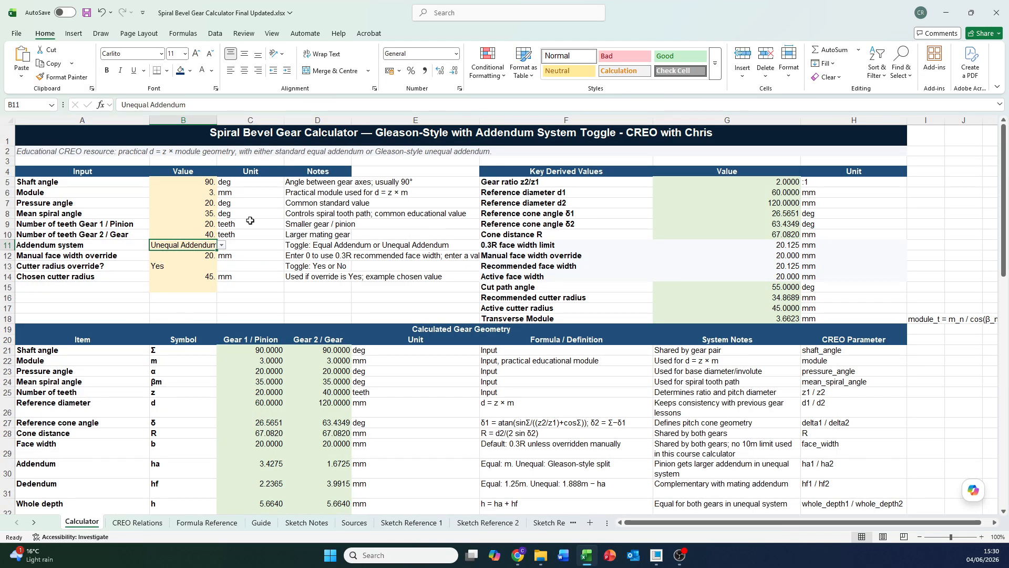
key("Up")
key("Up")
key("Up")
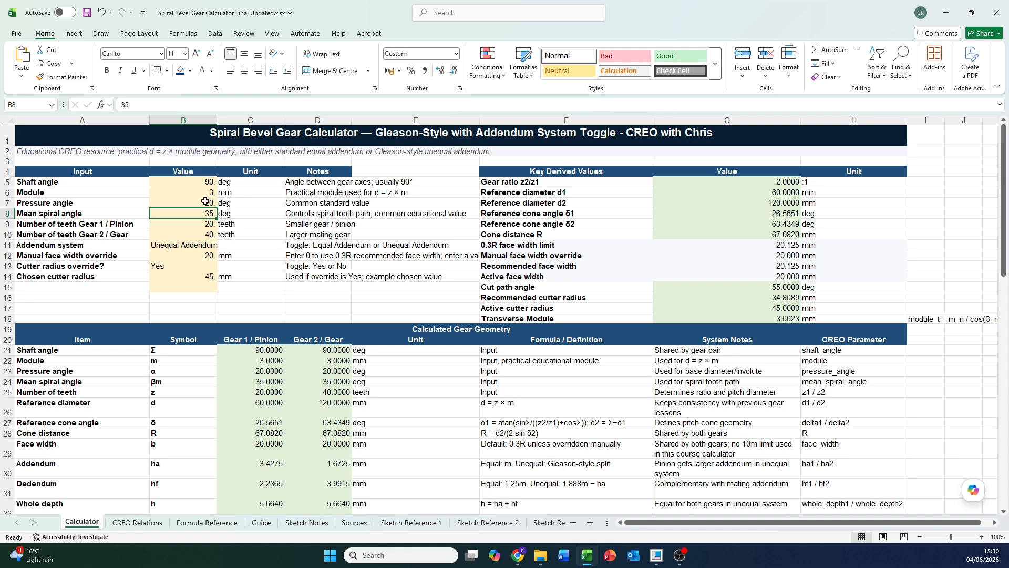
key("Up")
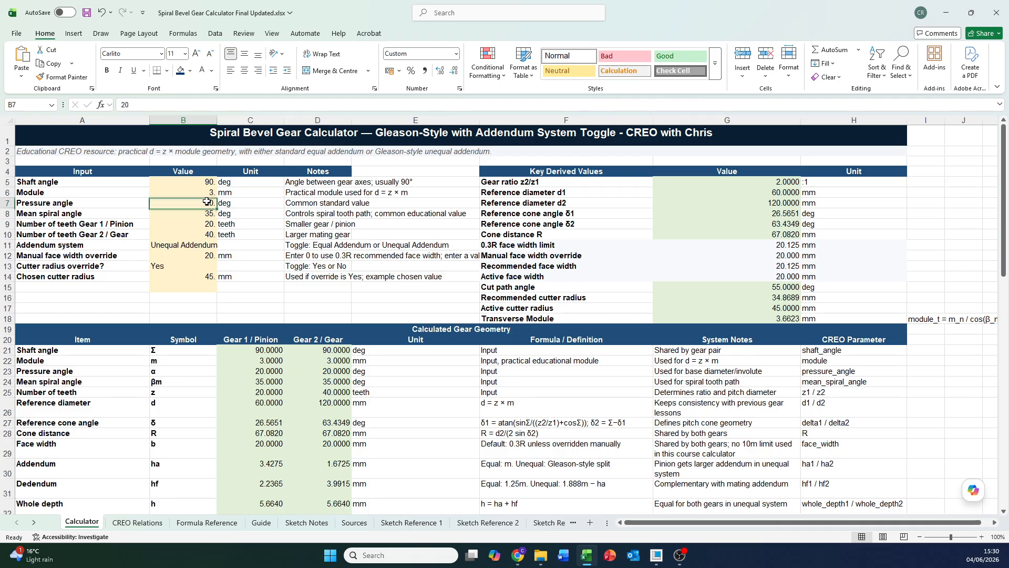
key("Up")
Set the addendum system on the Calculator sheet to Unequal Addendum
left_click(199, 244)
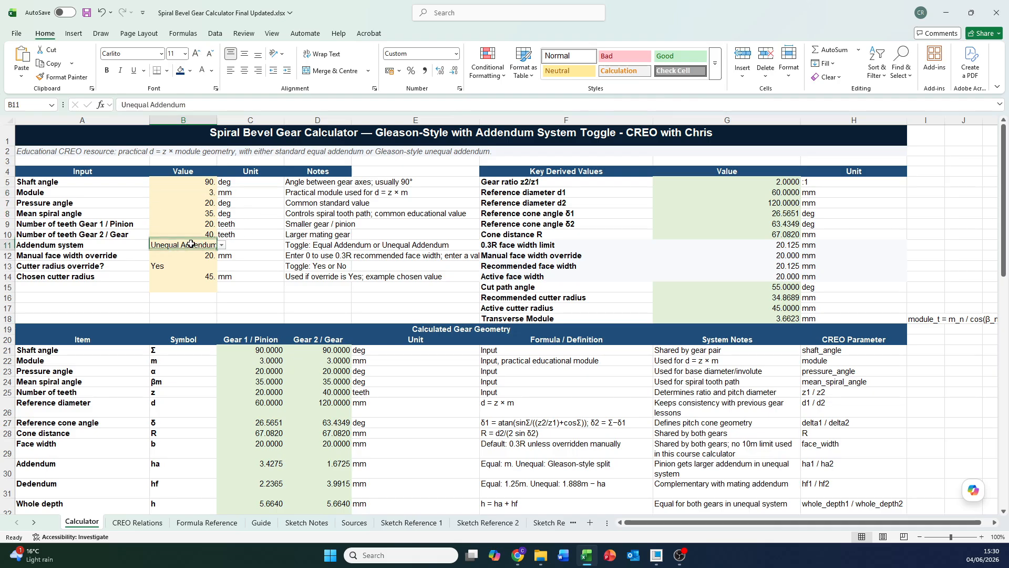
left_click(221, 245)
left_click(199, 264)
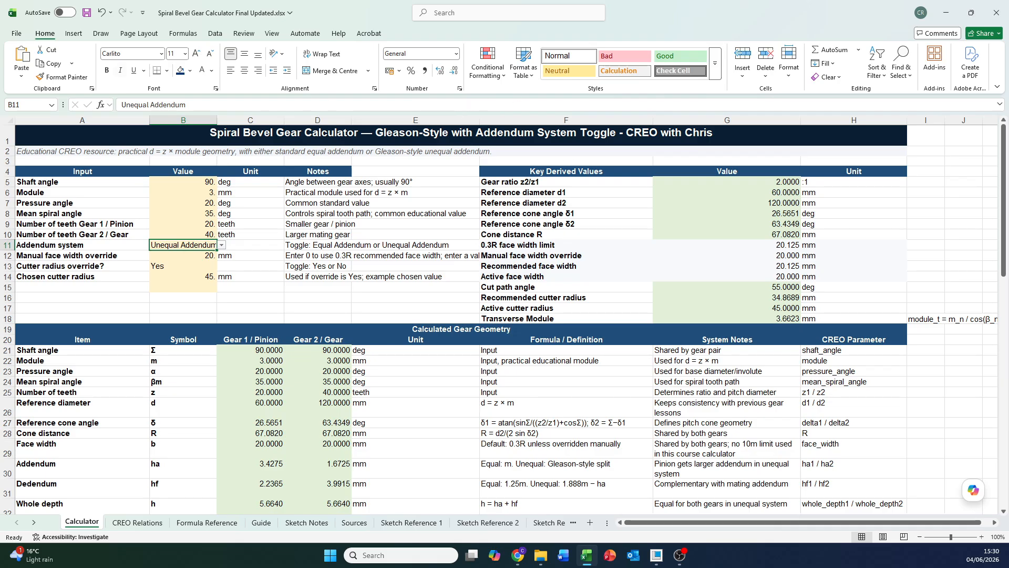
Open the CREO Relations sheet and highlight the user inputs shaft_angle through z2 in the Unequal Addendum block
left_click(137, 522)
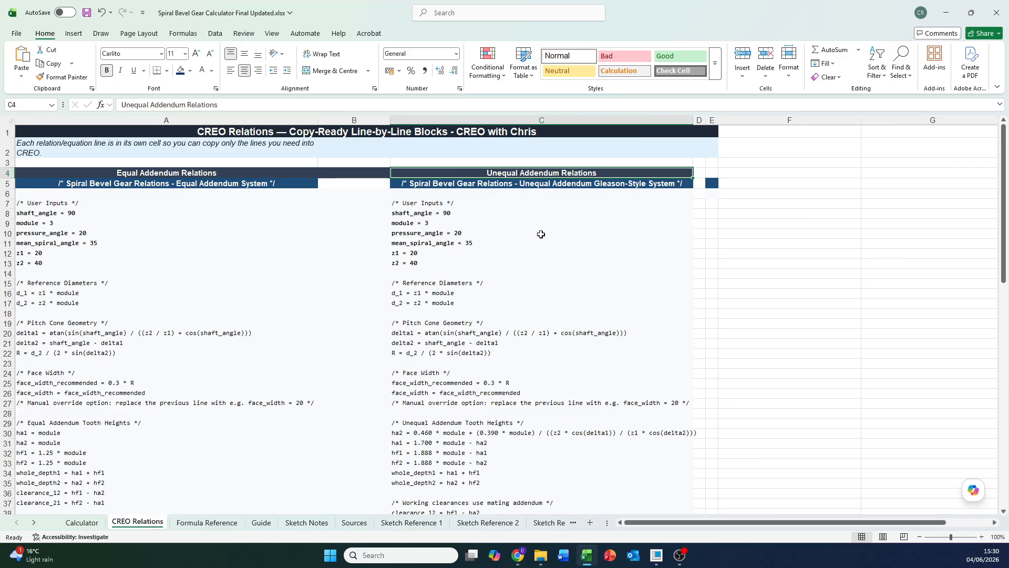
left_click_drag(1007, 216, 1005, 256)
left_click_drag(428, 217, 461, 264)
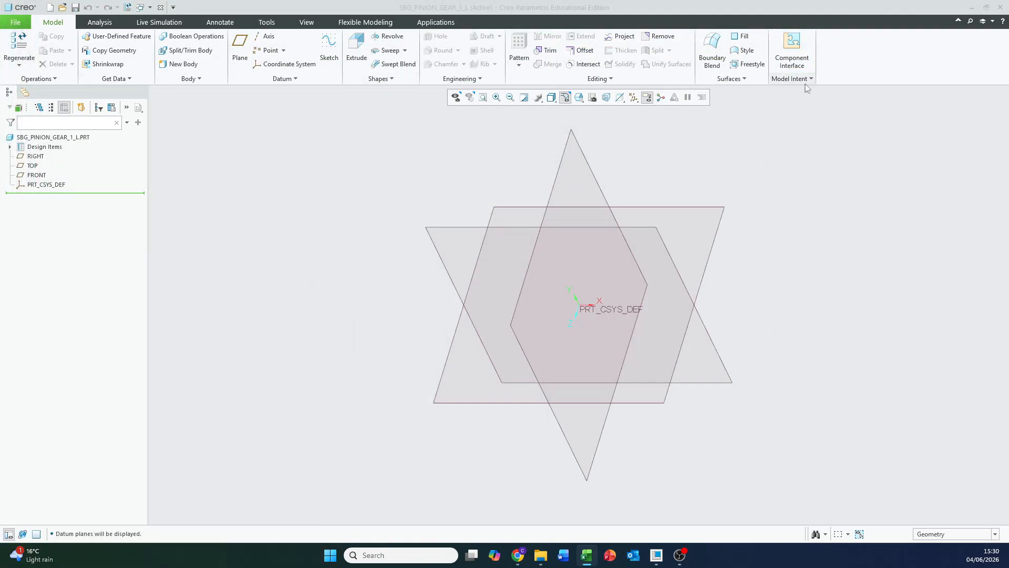
Switch to Creo and add the real-number part parameters shaft_angle = 90 and module = 3
left_click(806, 81)
left_click(803, 118)
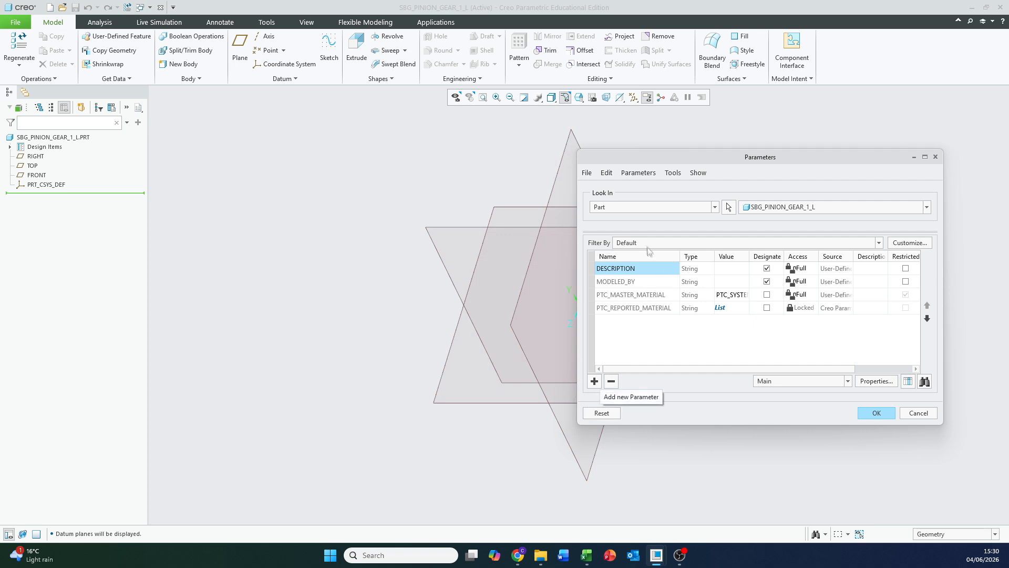
left_click(594, 380)
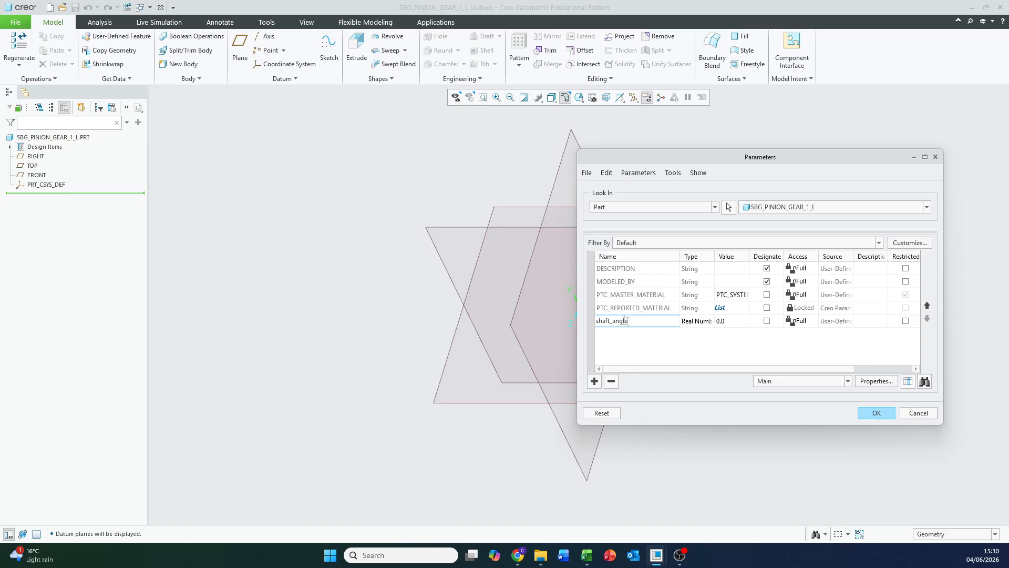
left_click(724, 322)
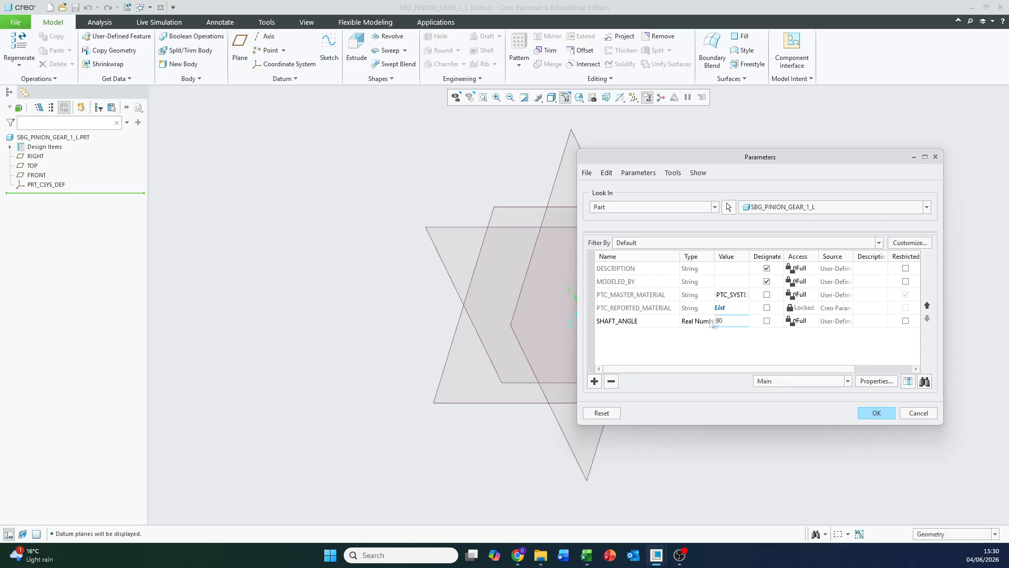
left_click(594, 381)
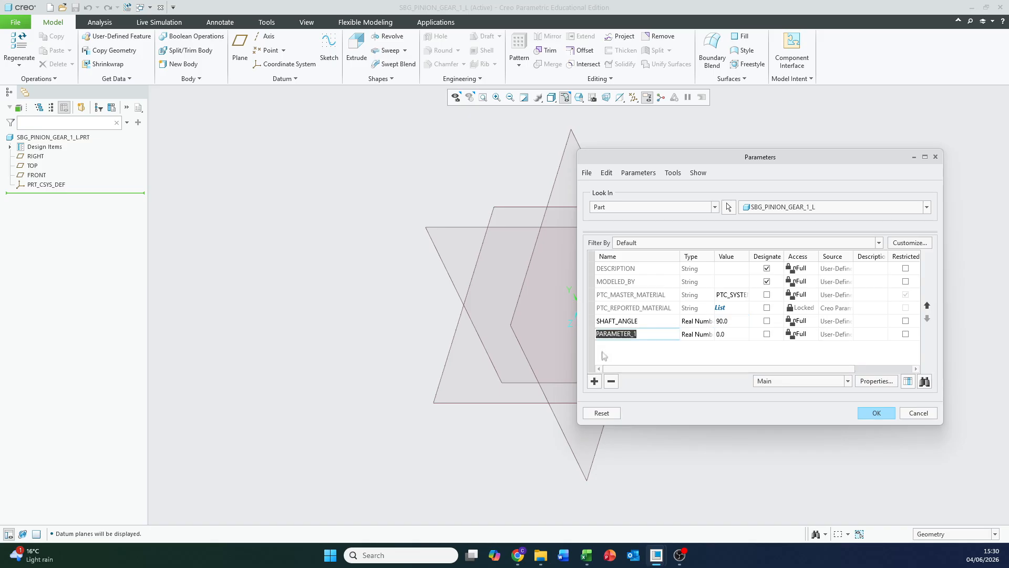
type("module")
left_click(721, 335)
type("3")
Add the real-number part parameters pressure_angle = 20 and mean_spiral_angle = 35
left_click(594, 380)
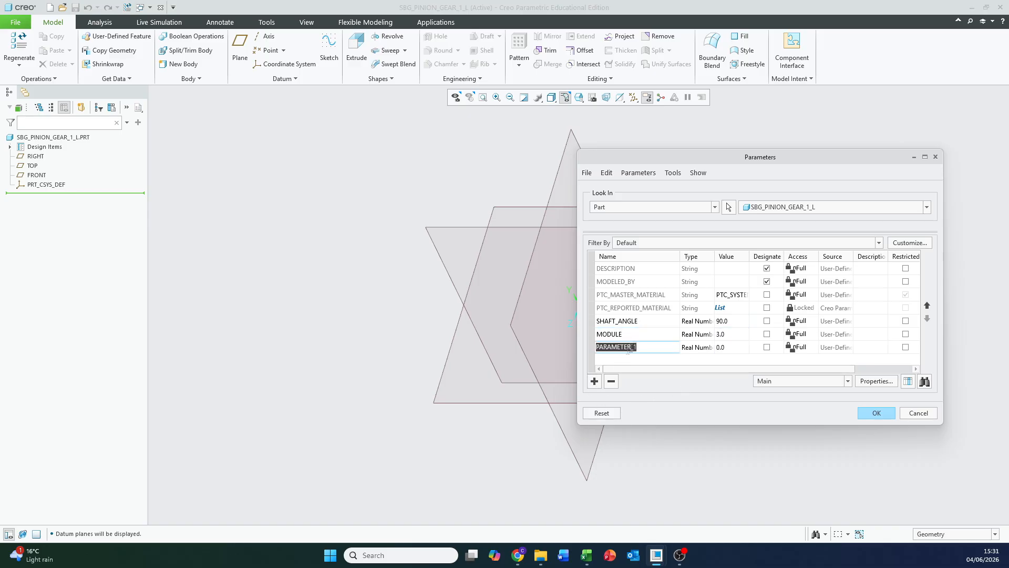
type("pressure_angle")
left_click(735, 348)
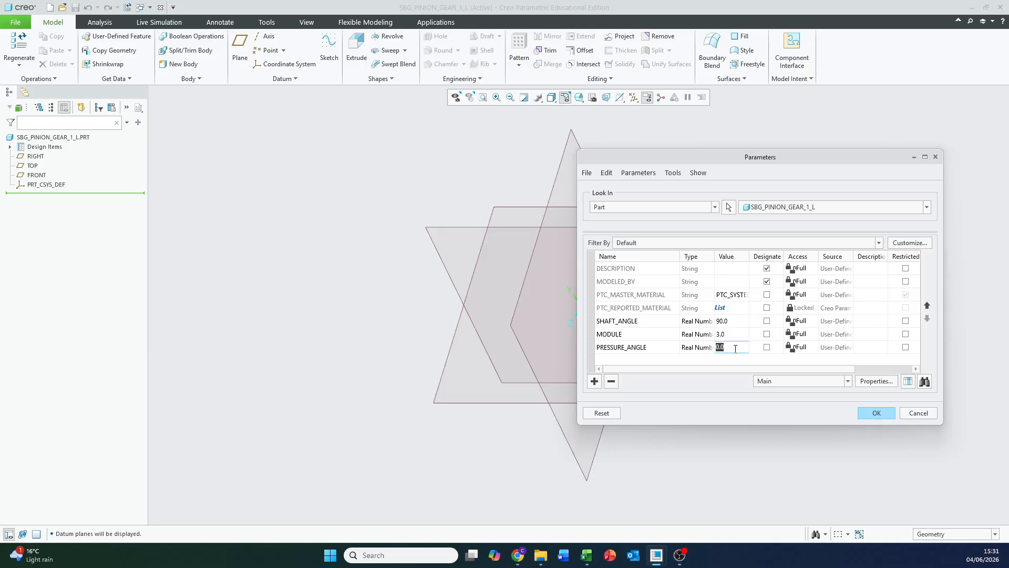
left_click(595, 381)
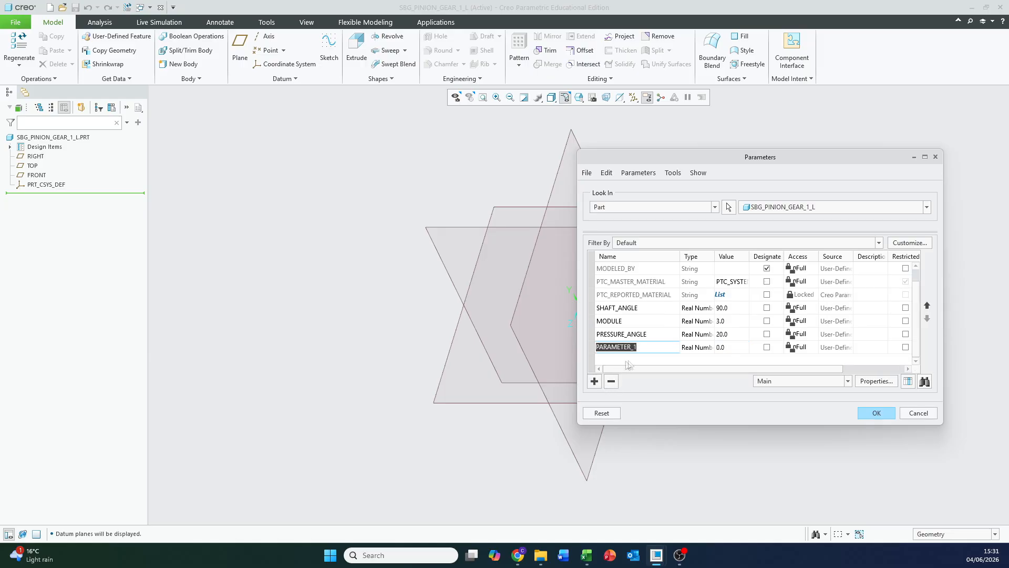
type("mea")
left_click(728, 348)
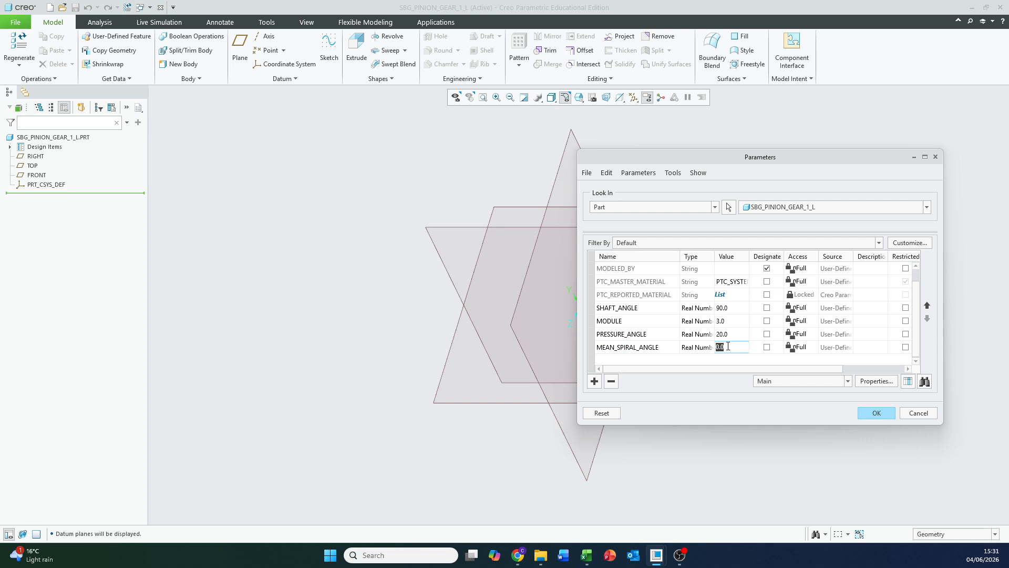
Add the tooth-count parameters Z1 = 20 and Z2 = 40, and accept the parameter list
left_click(594, 381)
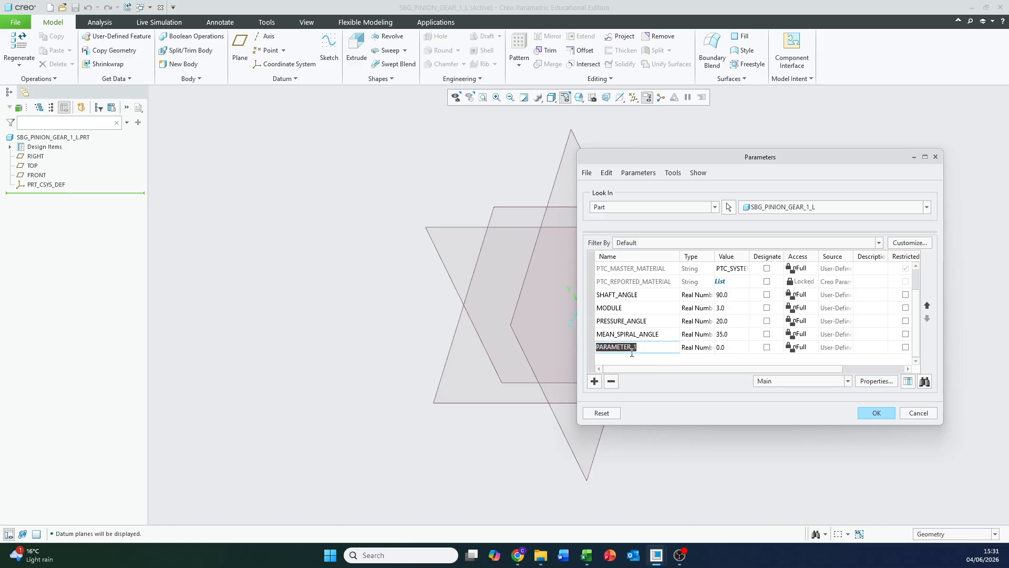
type("Z1")
left_click(731, 348)
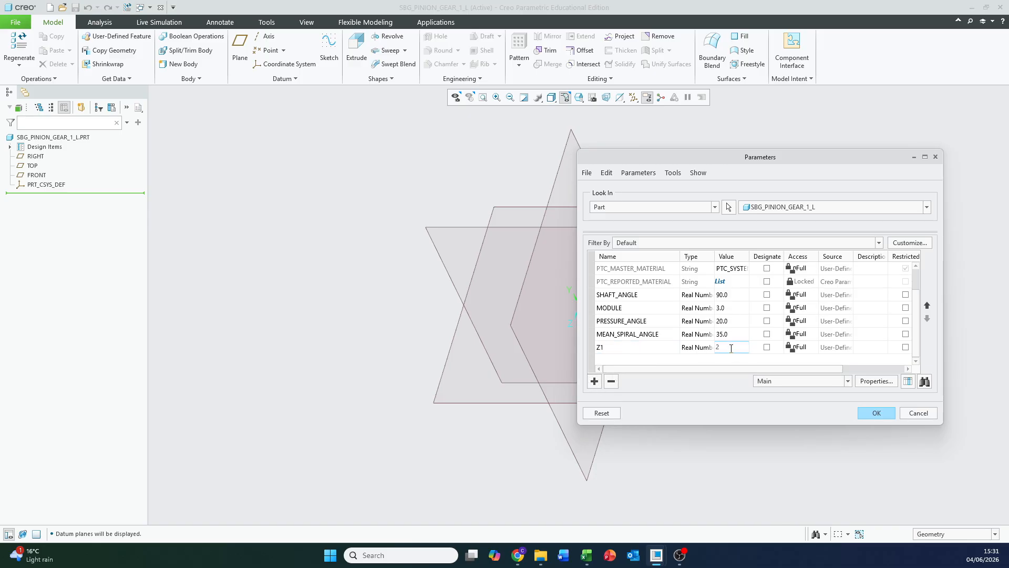
left_click(595, 381)
type("Z2")
left_click(739, 348)
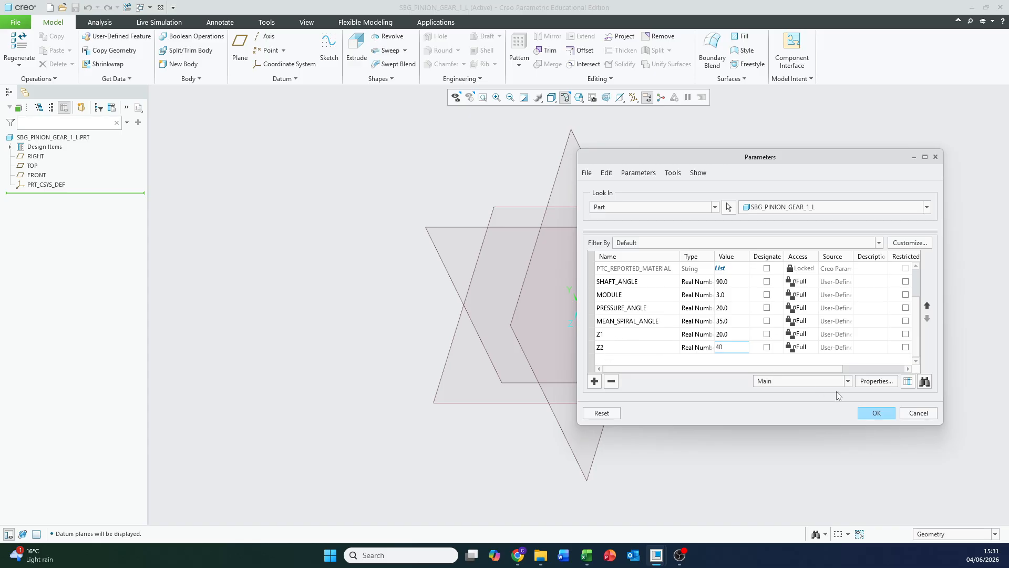
left_click(877, 413)
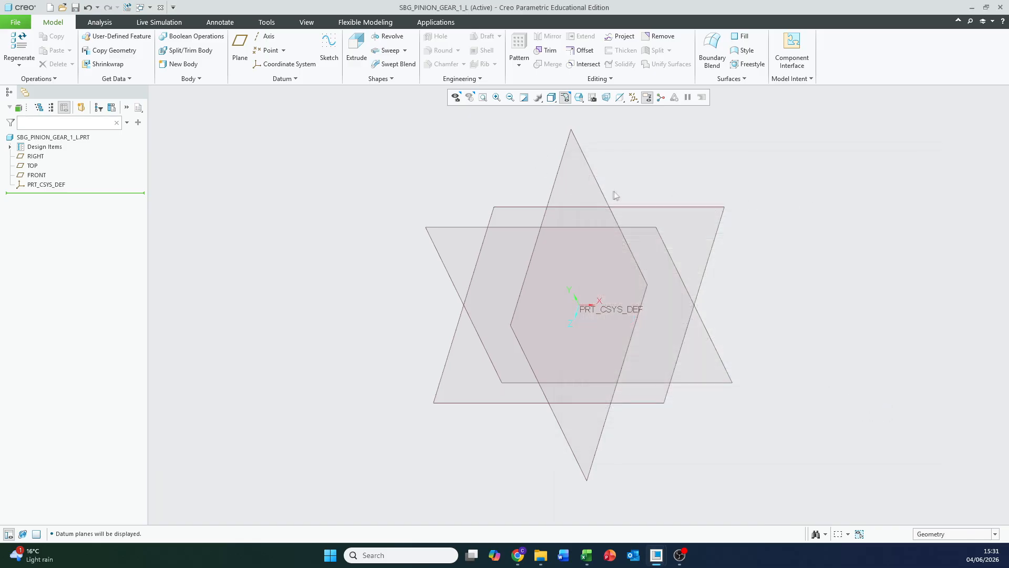
Open the Relations editor for the pinion gear part
middle_click_drag(610, 195, 620, 216, "shift")
left_click(791, 79)
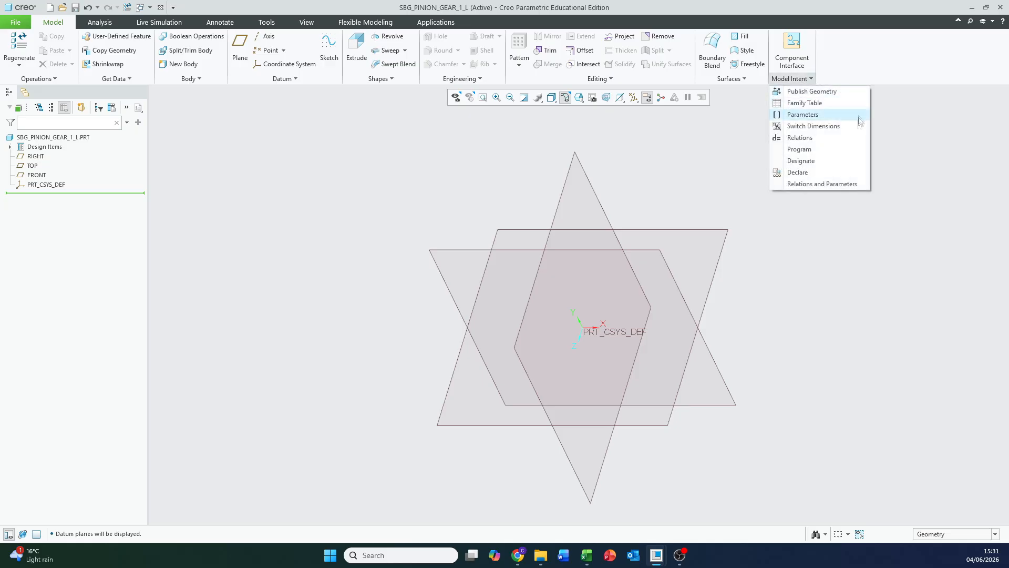
left_click(815, 139)
Switch to the Excel spreadsheet and review the reference diameter, pitch cone geometry and face width relations in the unequal addendum column
left_click_drag(0, 100, 284, 4)
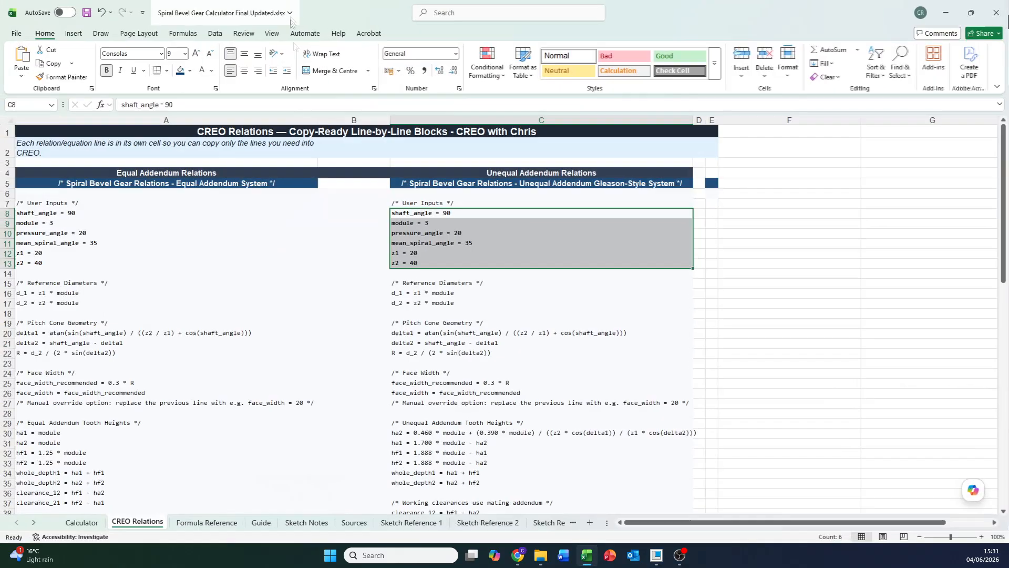
scroll(455, 289, "down", 2)
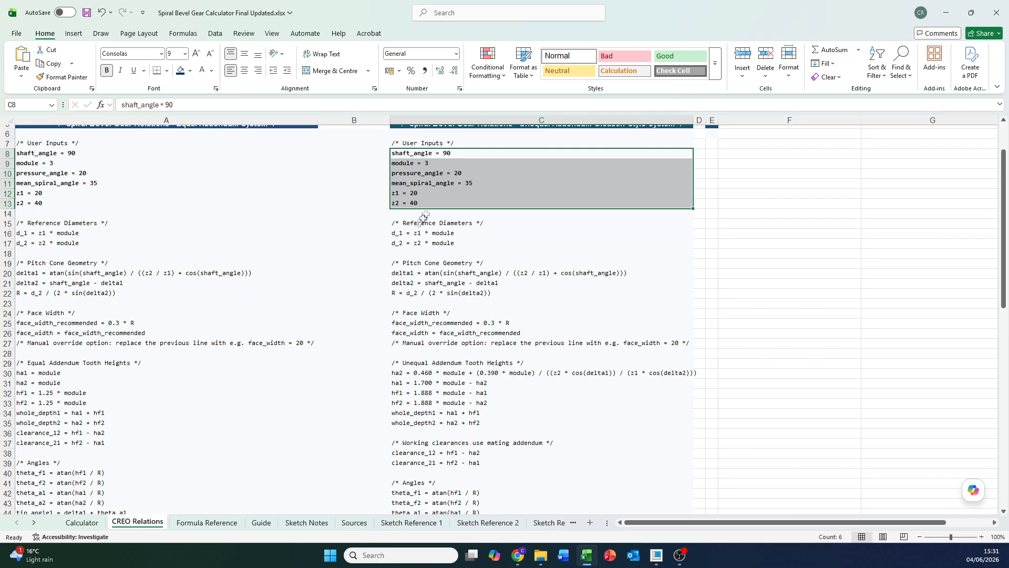
left_click_drag(417, 224, 435, 247)
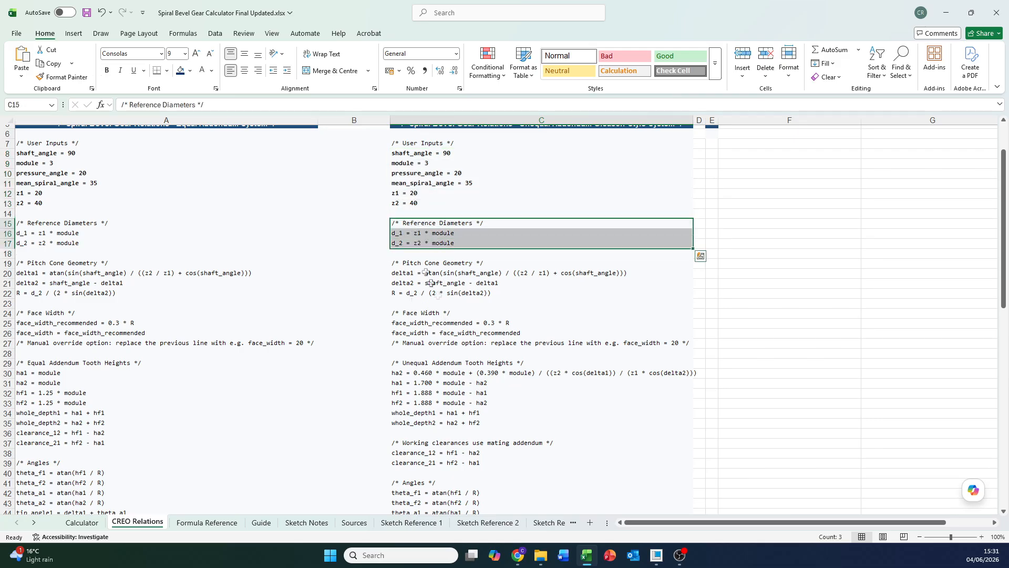
left_click(415, 235)
left_click(415, 224)
left_click(416, 265)
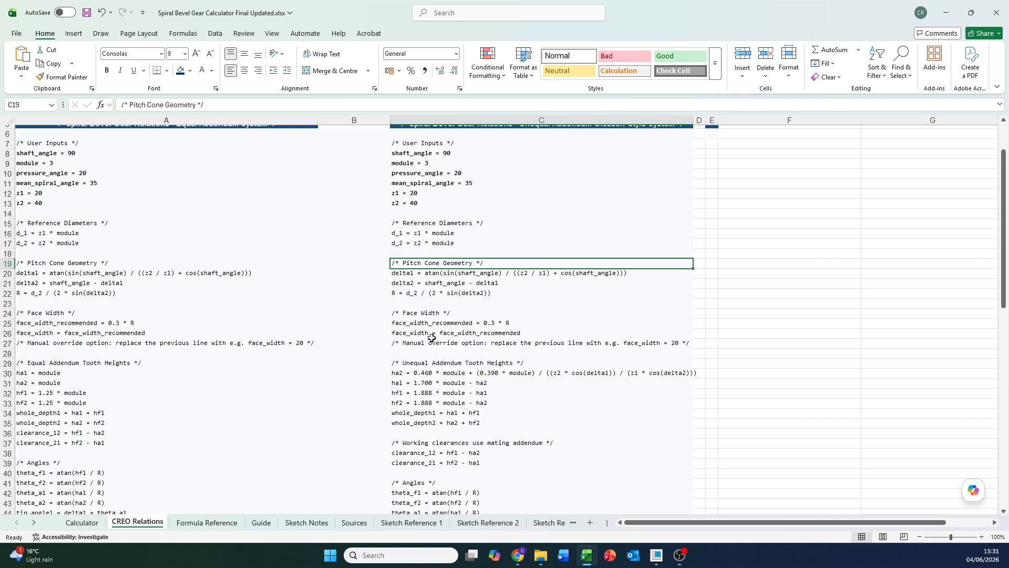
left_click(418, 314)
scroll(468, 333, "down", 1)
Compare the equal and unequal addendum tooth height relations, and look through the remaining relation blocks on the CREO Relations sheet
left_click(419, 333)
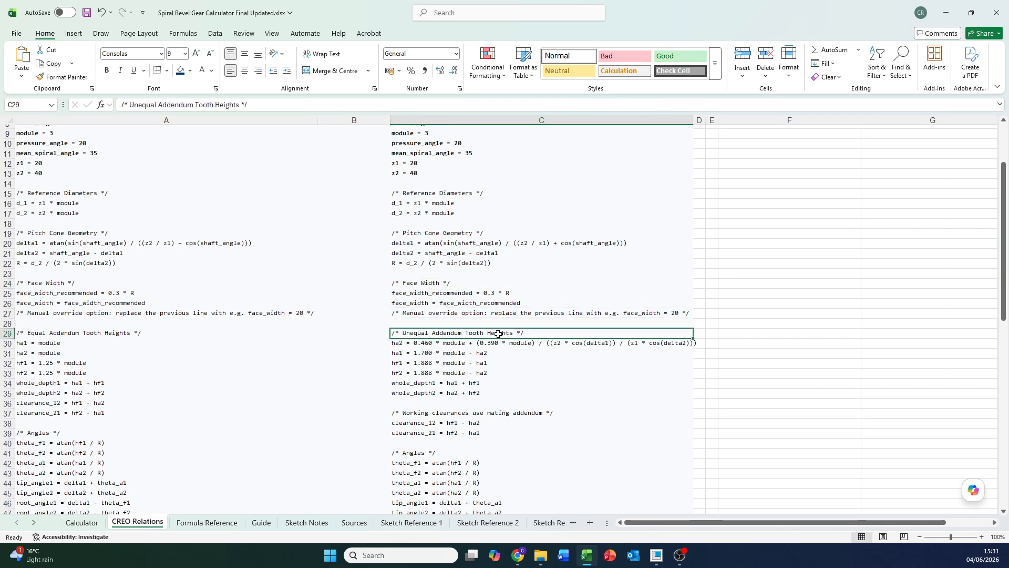
left_click(55, 335)
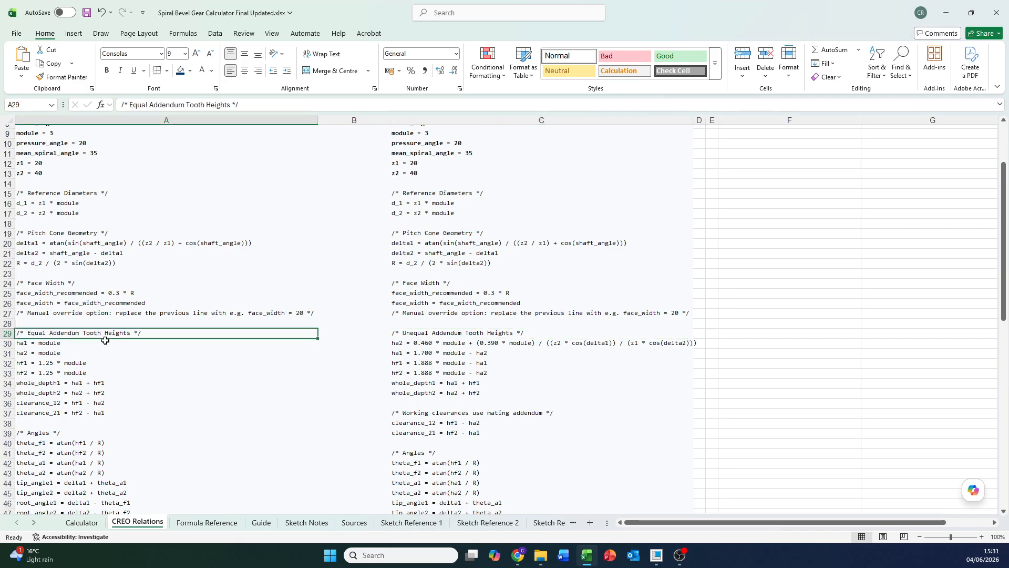
scroll(105, 340, "down", 1)
left_click_drag(60, 332, 56, 384)
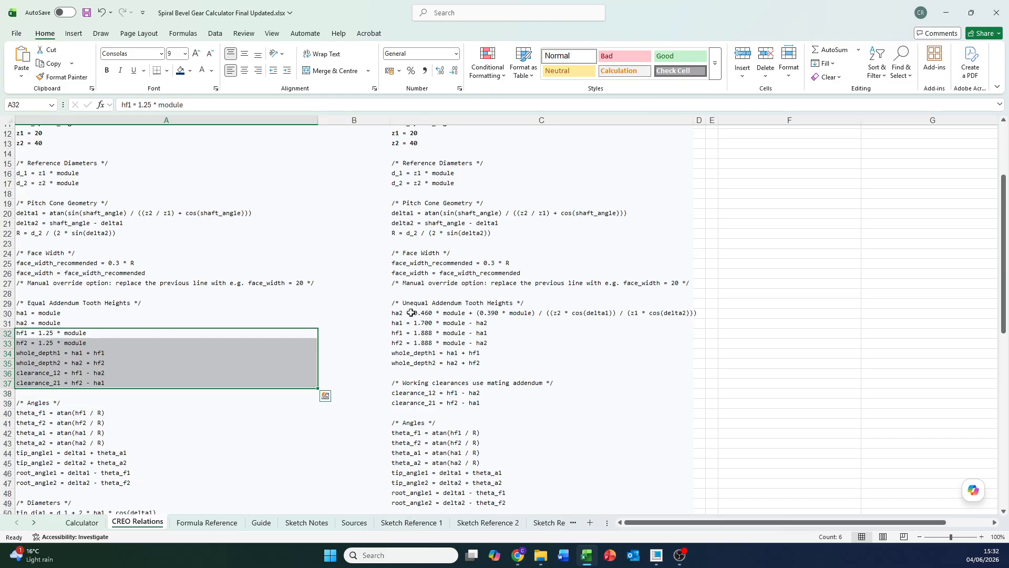
left_click_drag(401, 315, 549, 359)
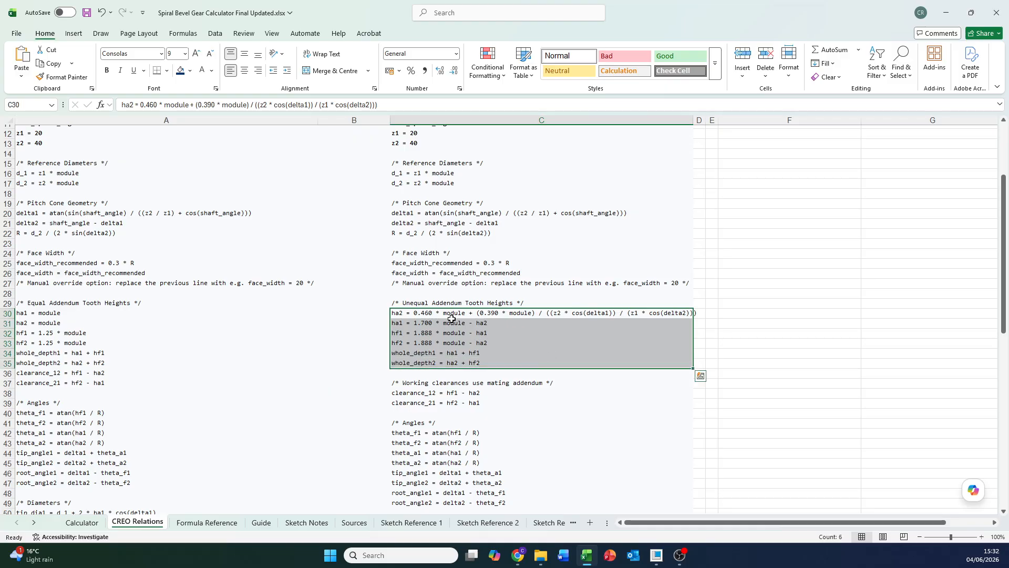
scroll(478, 305, "down", 2)
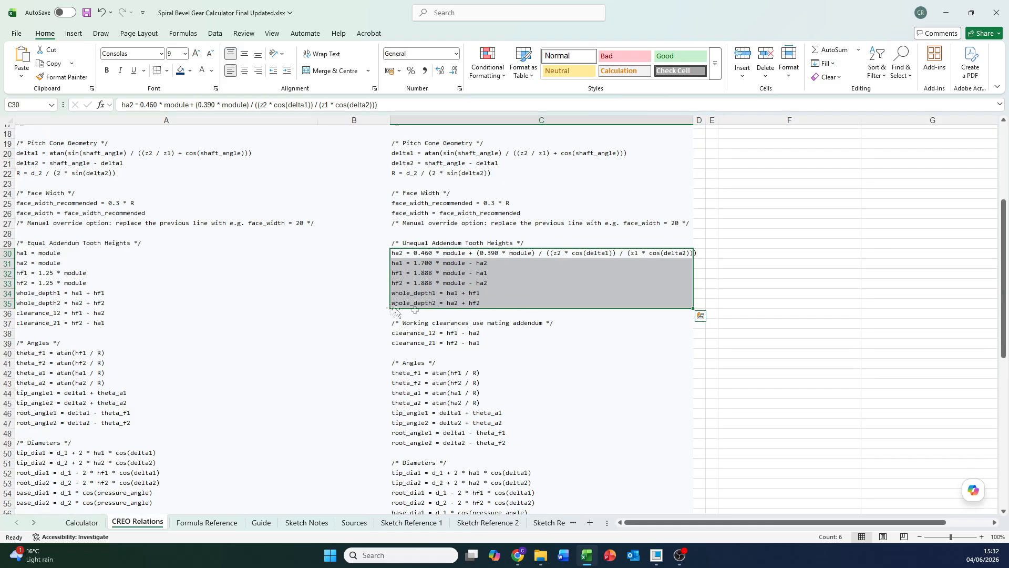
scroll(417, 297, "down", 2)
scroll(416, 297, "down", 9)
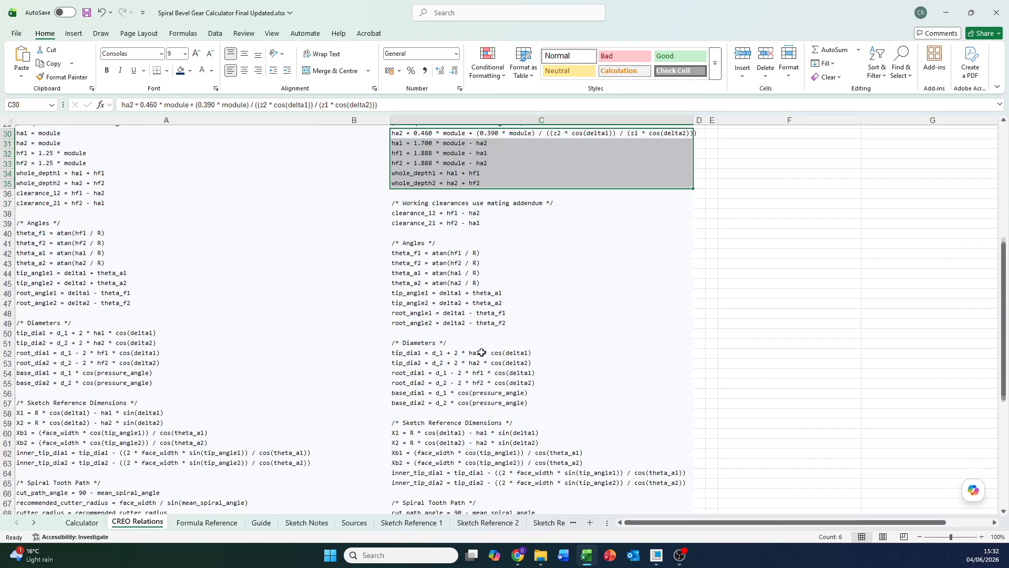
scroll(451, 348, "up", 17)
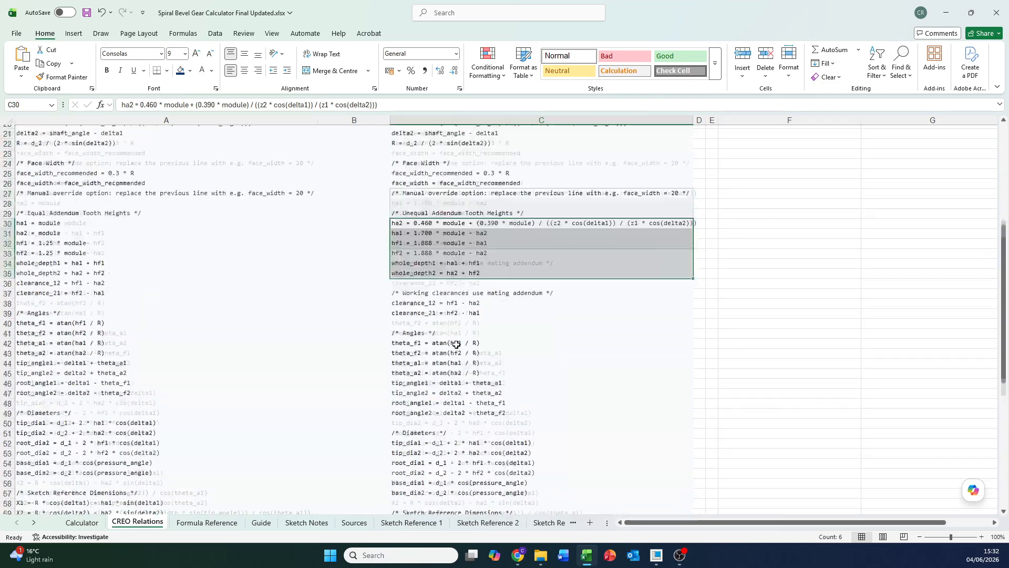
Copy the unequal addendum relations from Reference Diameters through transverse_tooth_thickness (C15:C79) and switch back to Creo
left_click_drag(406, 283, 499, 442)
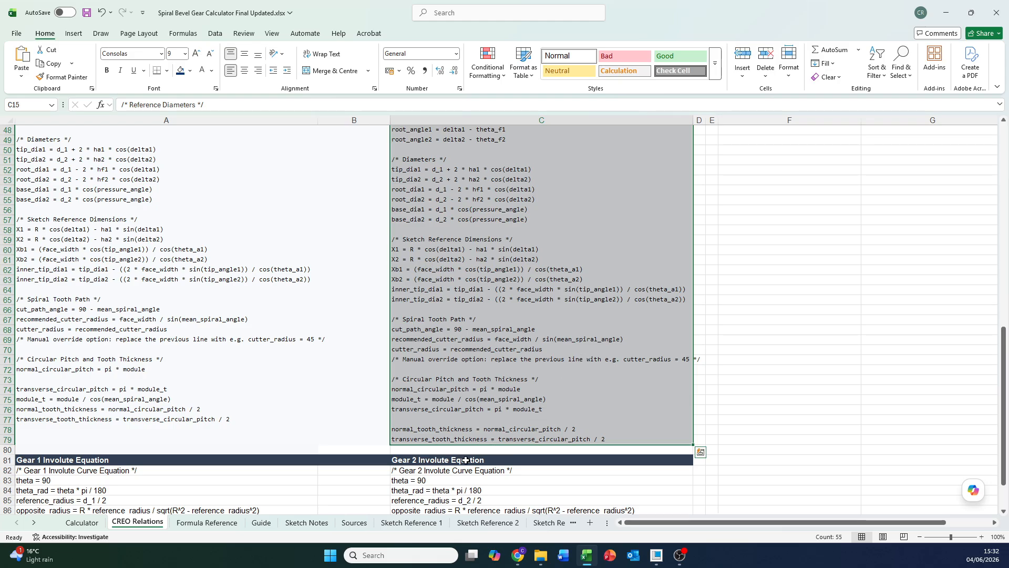
key("ctrl+c")
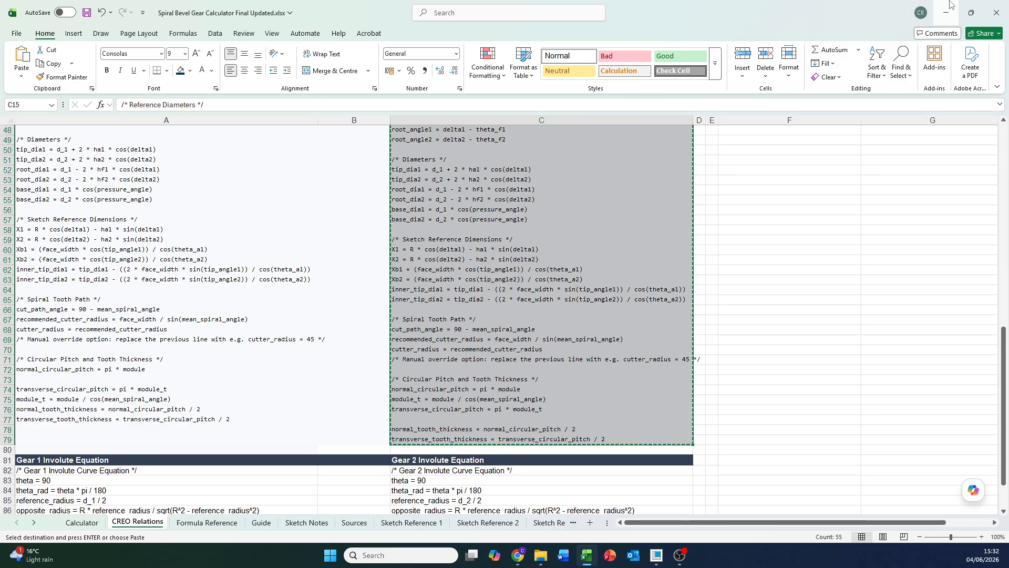
left_click(946, 12)
Paste the copied relations into the pinion part's Relations editor and verify them
left_click(791, 78)
left_click(804, 137)
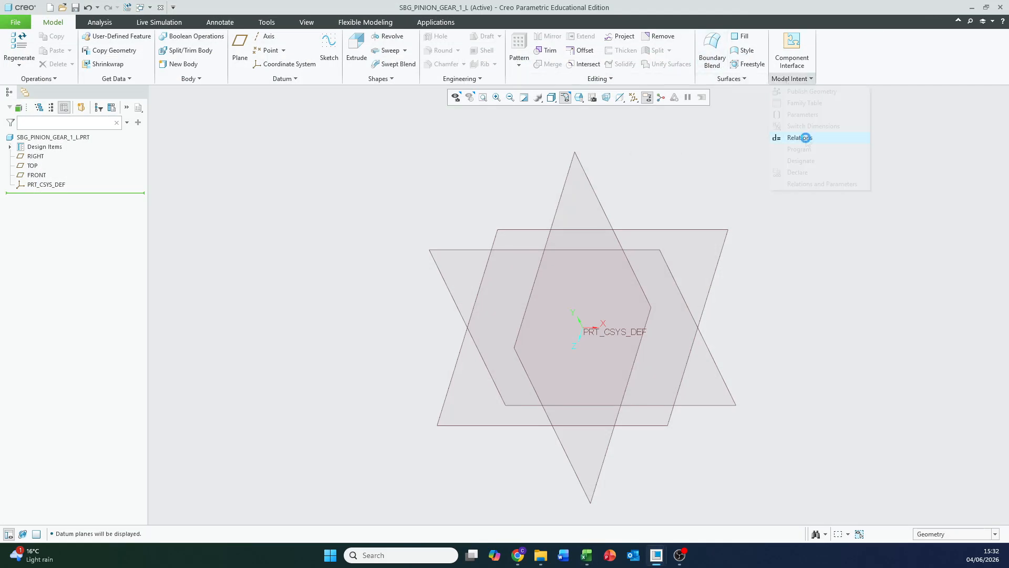
key("ctrl+v")
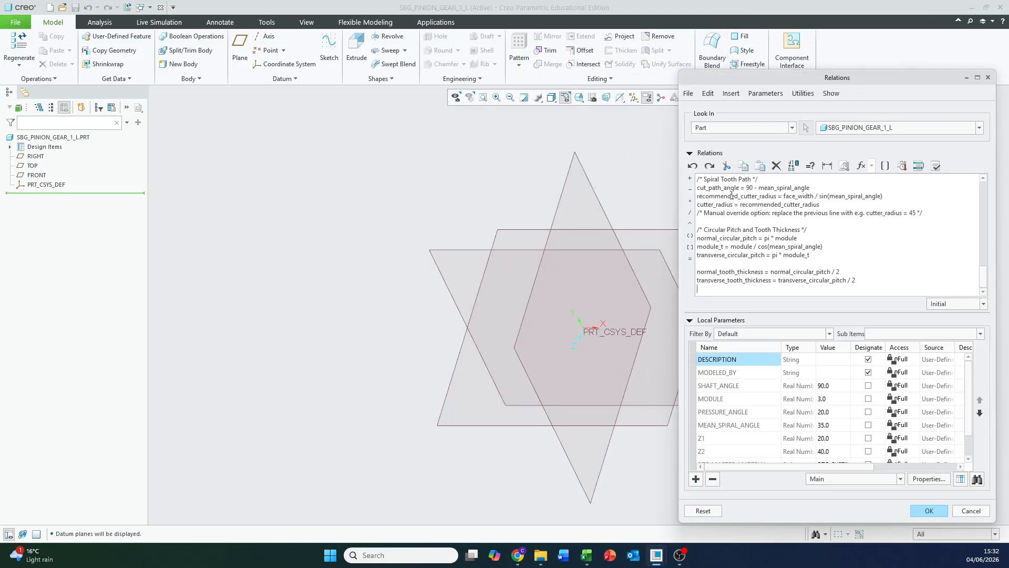
left_click(936, 166)
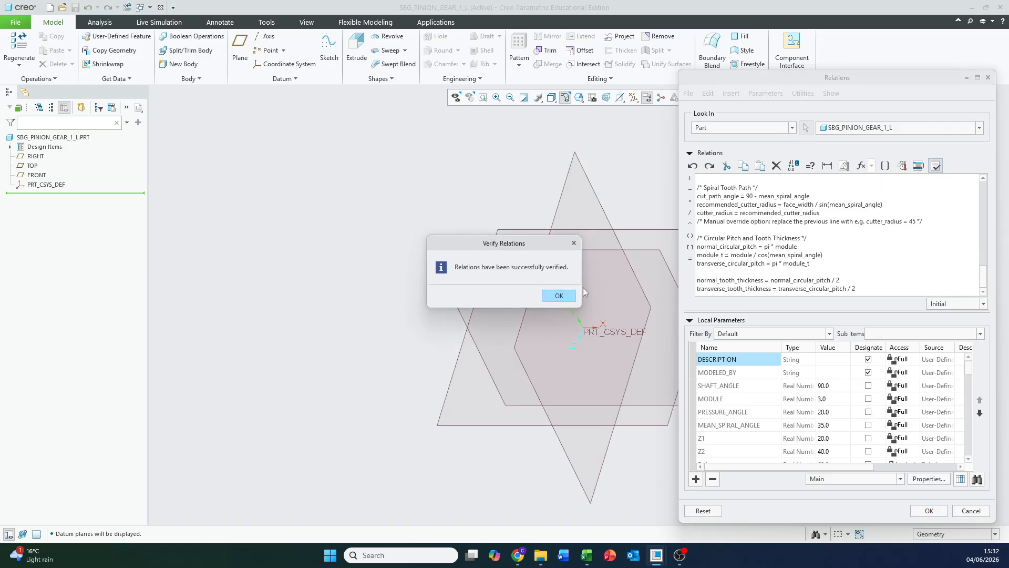
left_click(559, 297)
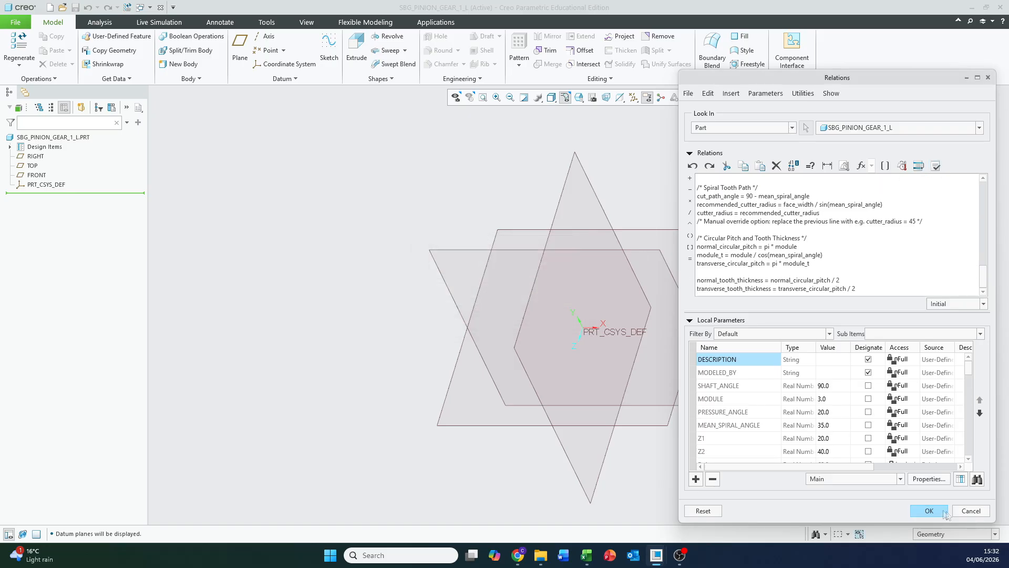
Review the relation-driven values in the local parameters list and accept the relations
scroll(970, 370, "down", 2)
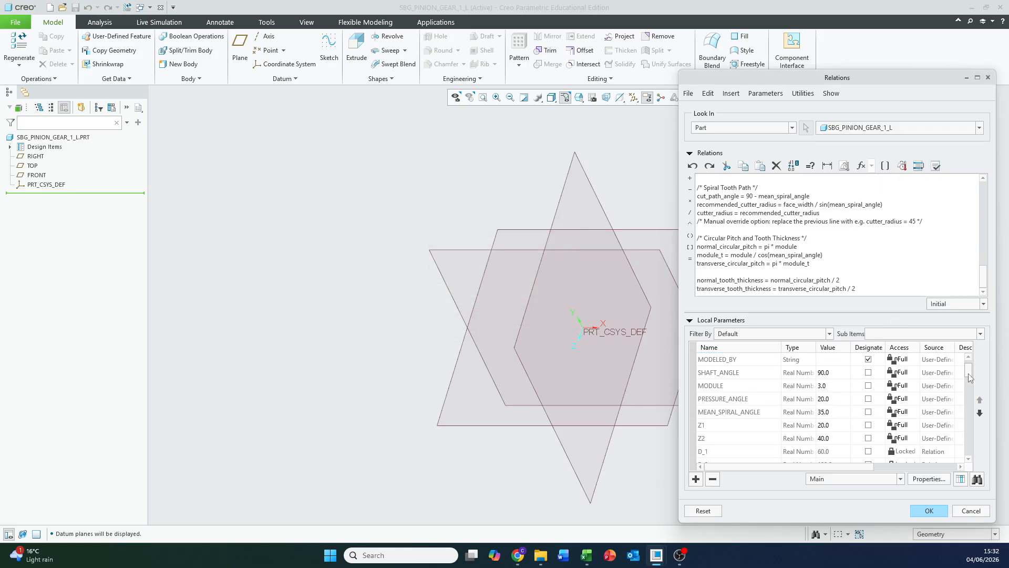
left_click_drag(984, 286, 984, 311)
mouse_move(969, 374)
left_mouse_down()
mouse_move(966, 456)
mouse_move(969, 368)
left_mouse_up()
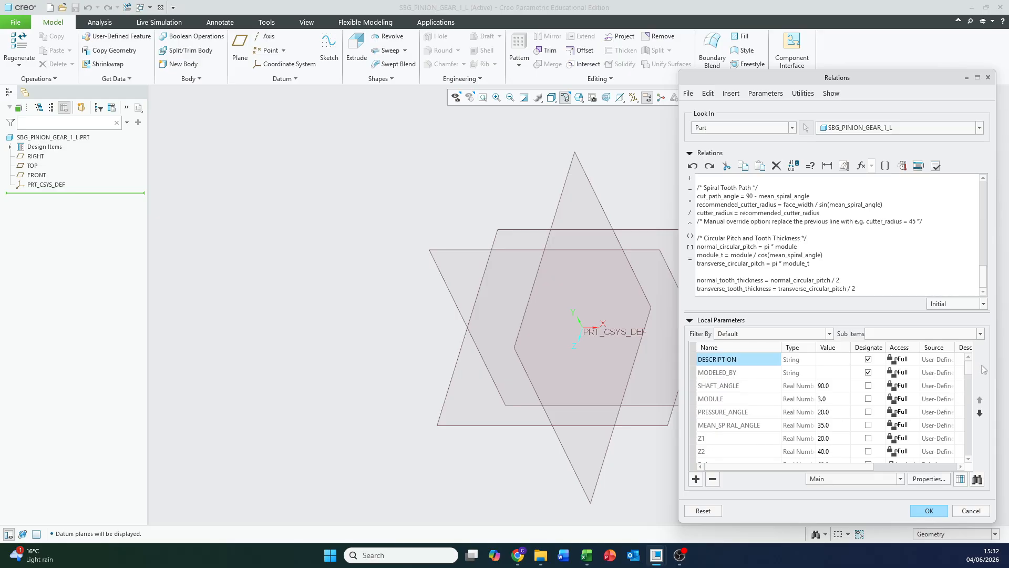
left_click_drag(969, 371, 968, 452)
left_click(930, 510)
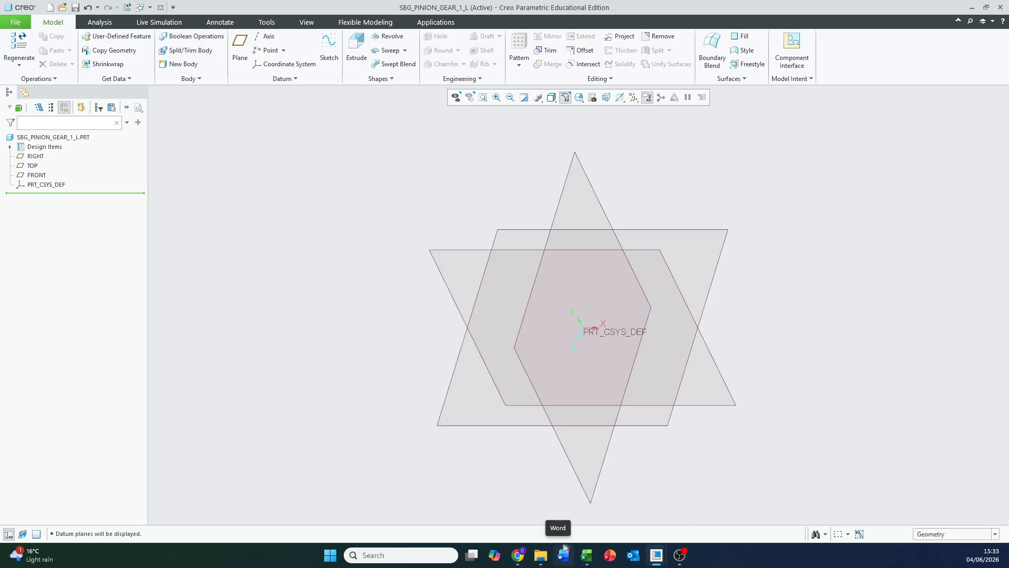
Switch to Excel, examine the gear blank layout on the Sketch Reference 1 sheet, and return to Creo
left_click(583, 561)
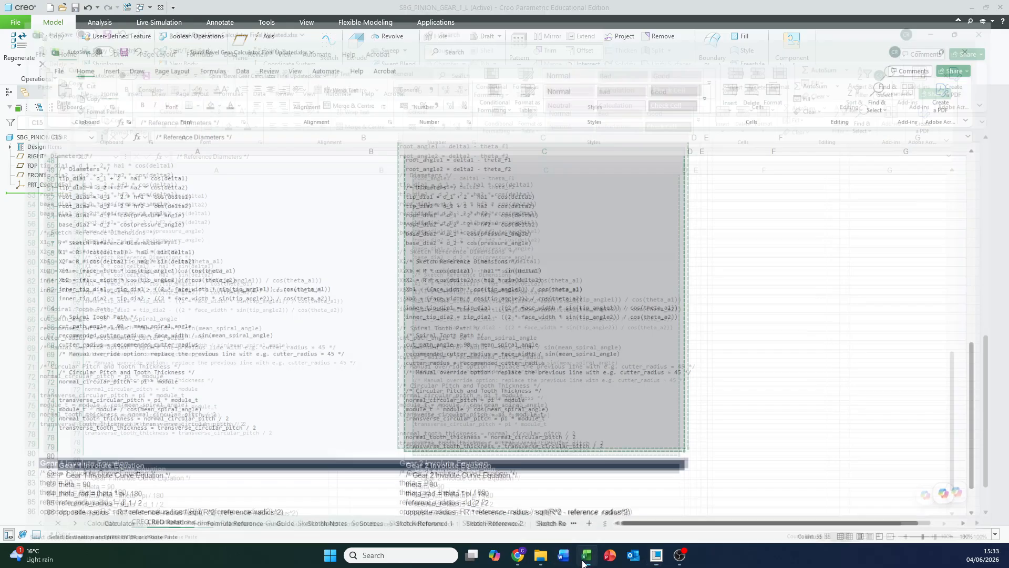
left_click(407, 520)
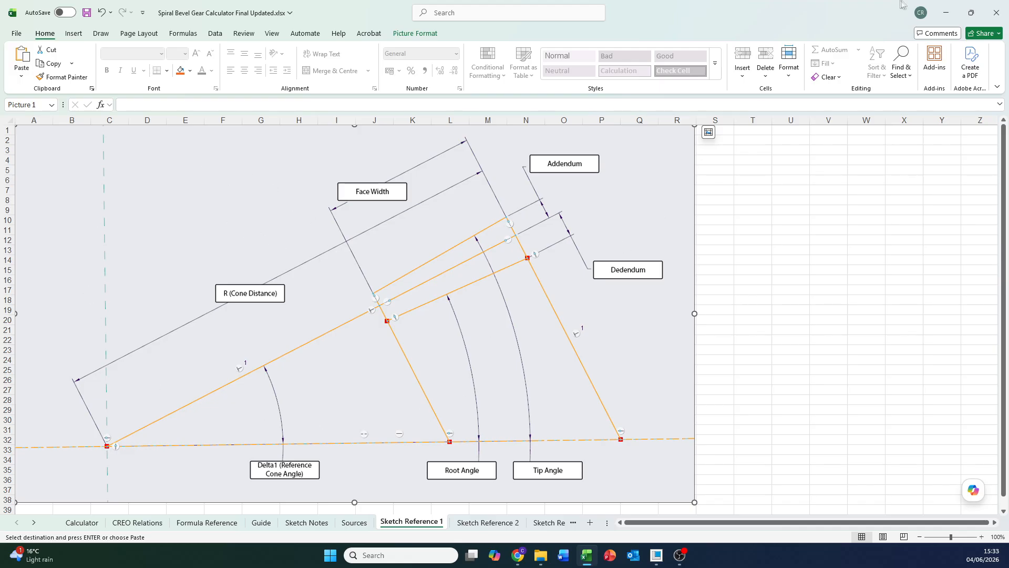
left_click(948, 6)
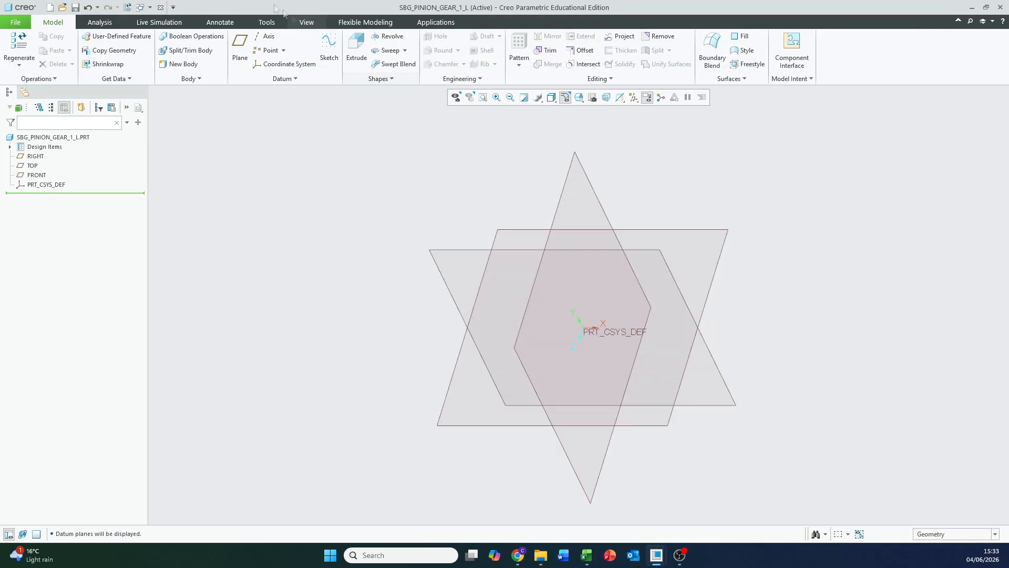
Start a sketch on the FRONT datum plane with the RIGHT plane as the right-facing orientation reference
left_click(329, 50)
left_click(447, 253)
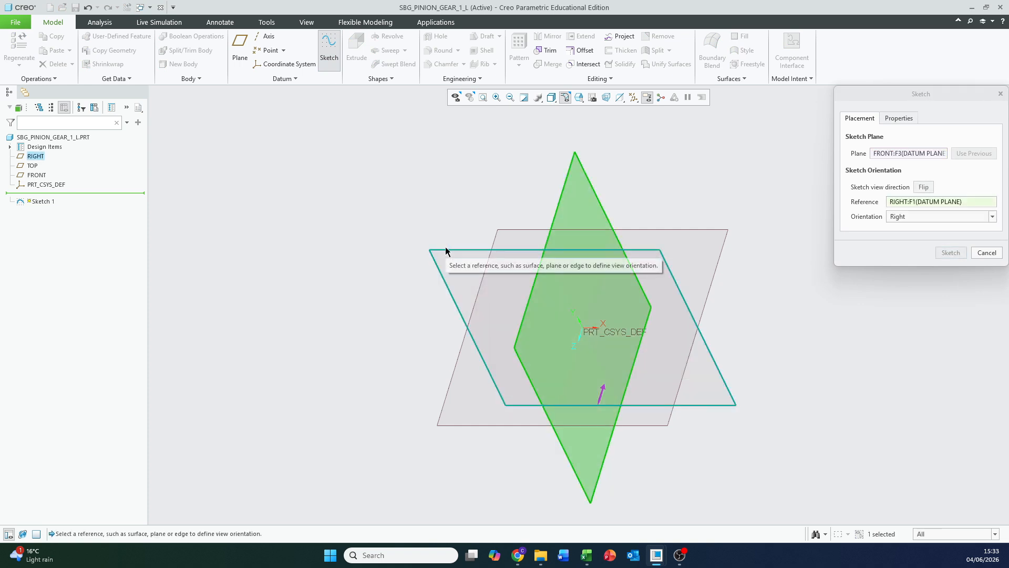
left_click(954, 254)
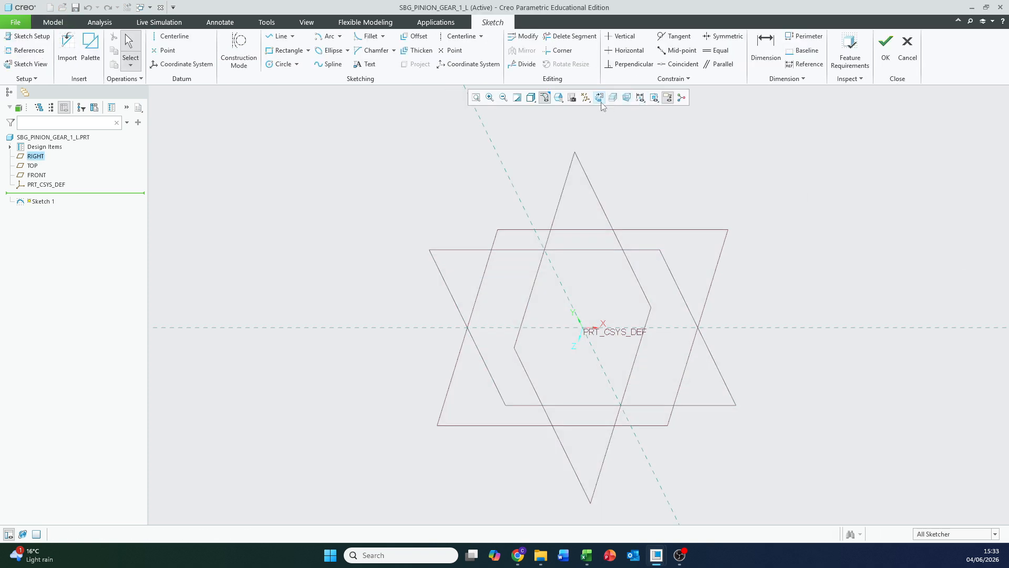
Draw a datum centerline along the horizontal reference through the origin
left_click(181, 41)
left_click(365, 304)
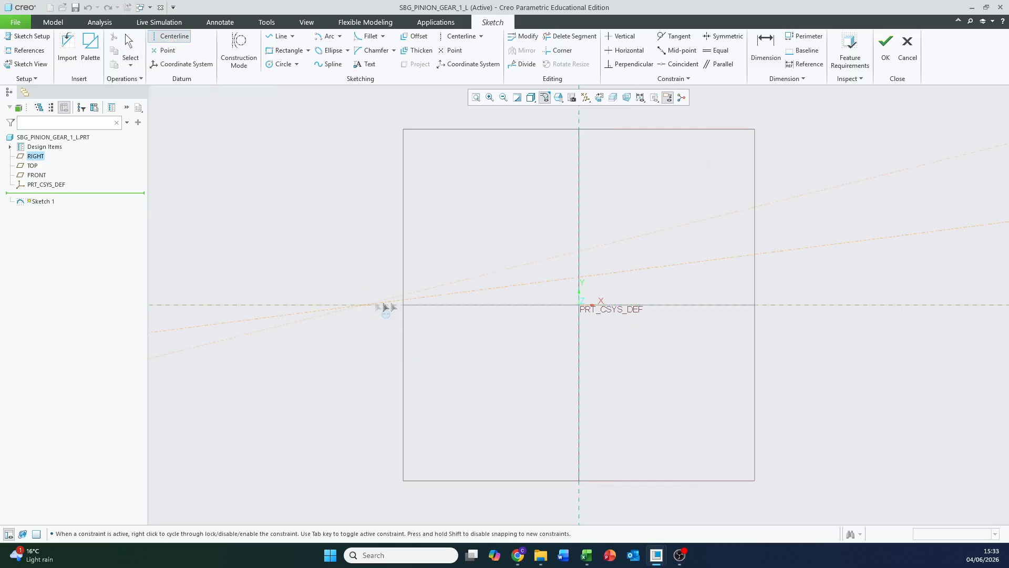
left_click(780, 304)
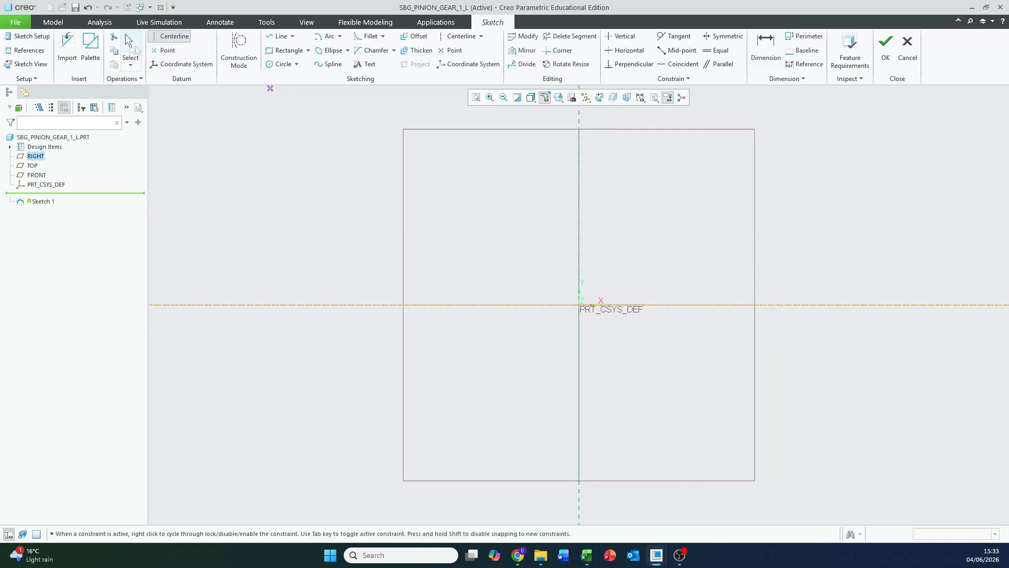
left_click(129, 46)
Draw a line chain from the origin up to an apex about 200 above the centerline, and perpendicularly back down to the centerline
middle_click_drag(710, 263, 618, 311, "shift")
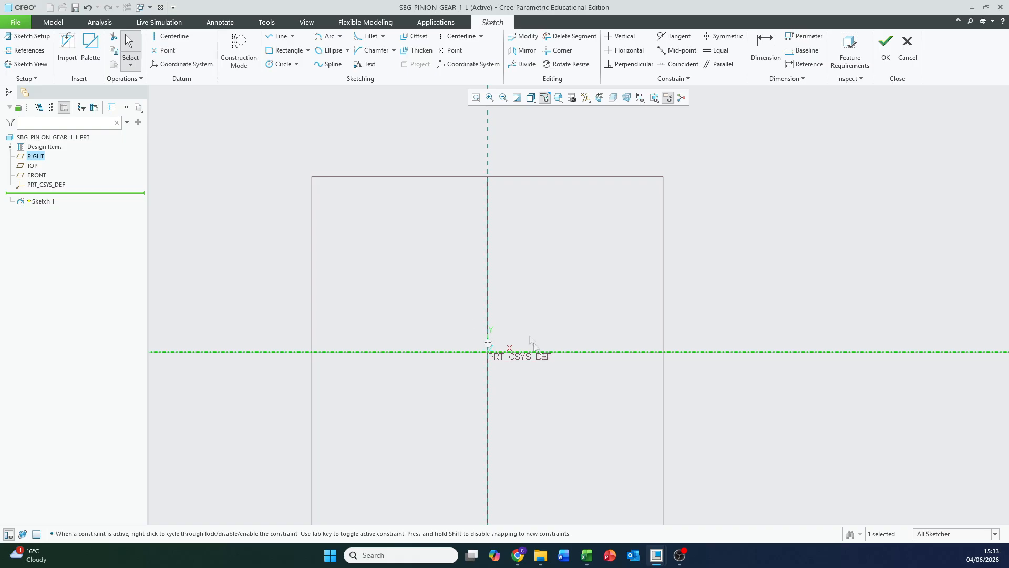
left_click(276, 41)
left_click(489, 351)
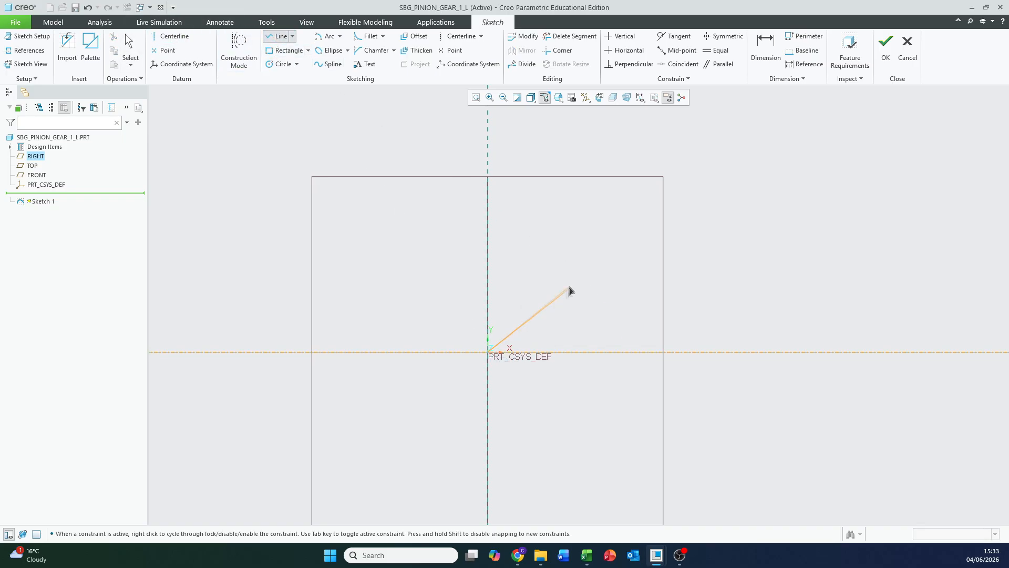
middle_click_drag(558, 311, 482, 335, "shift")
scroll(482, 336, "down", 1)
left_click(662, 214)
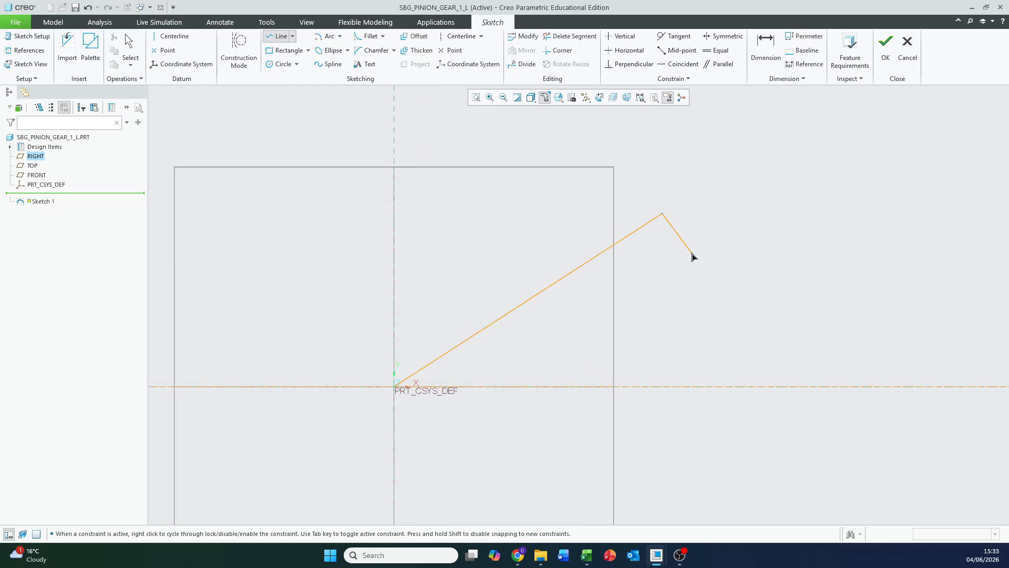
left_click(774, 386)
middle_click(732, 277)
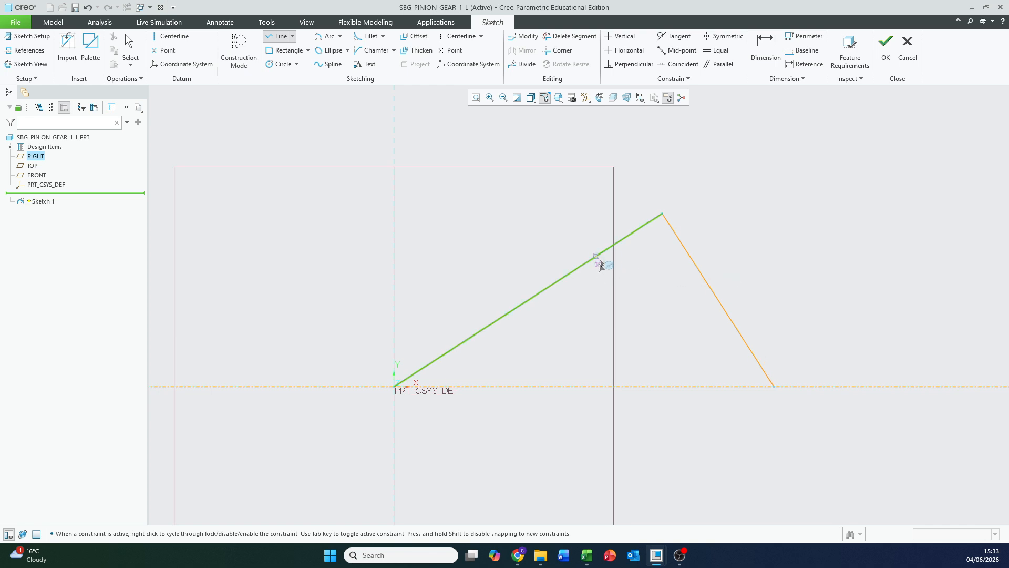
Divide the sloped cone line about 156 above the centerline, and draw a perpendicular line from that point down to the centerline
left_click(523, 64)
left_click(603, 252)
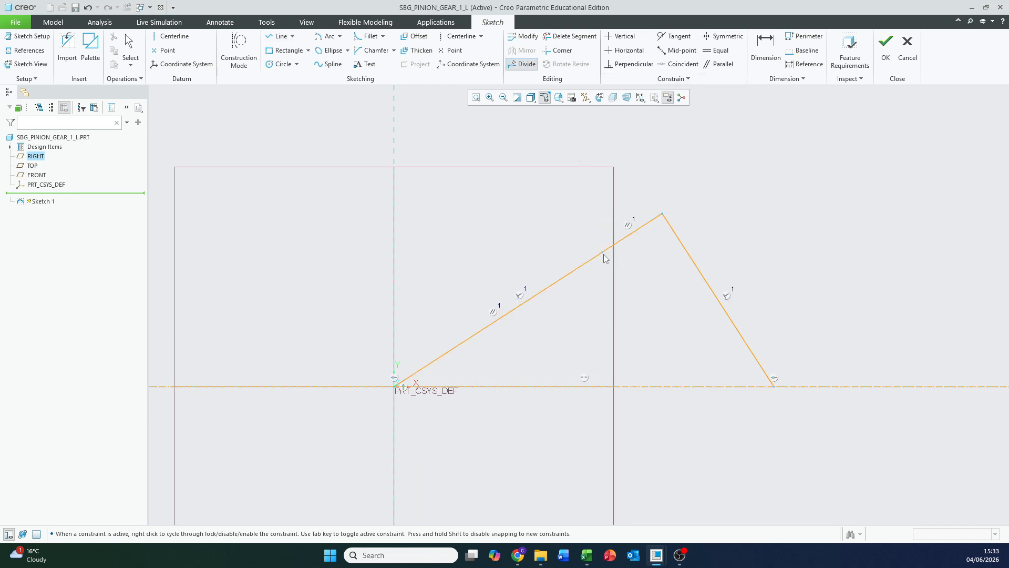
left_click(292, 36)
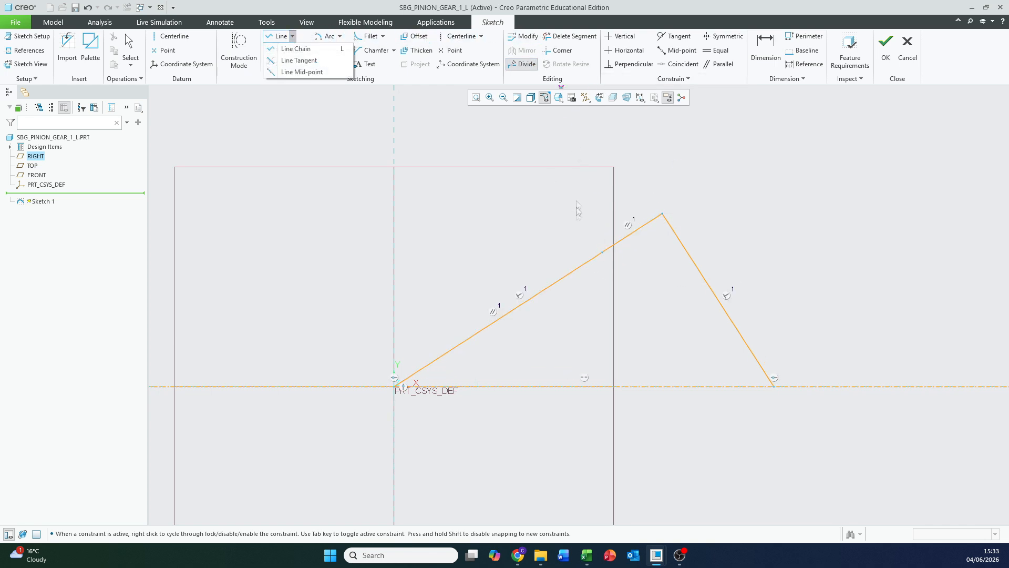
left_click(296, 49)
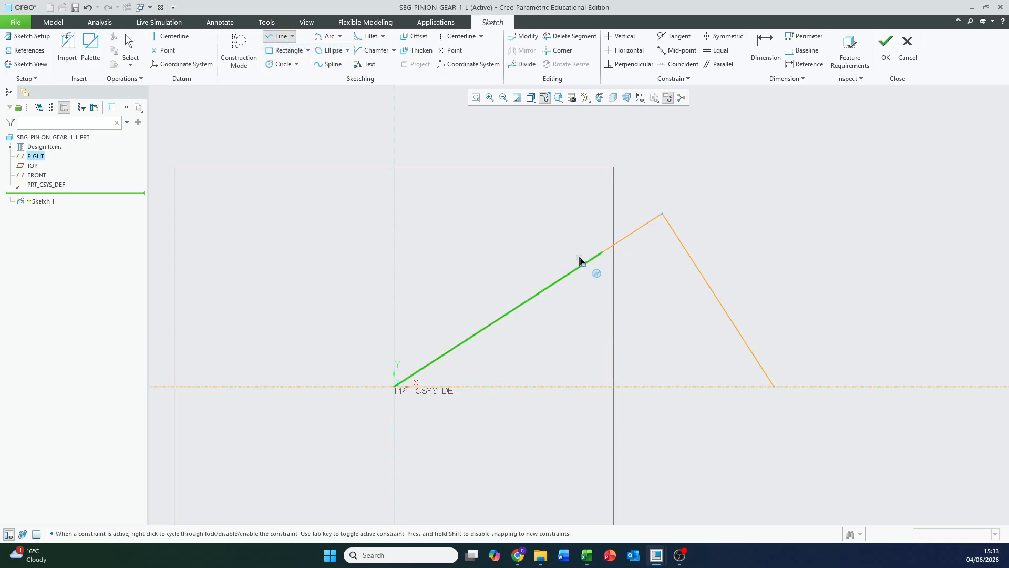
left_click(605, 254)
left_click(688, 387)
left_click(129, 47)
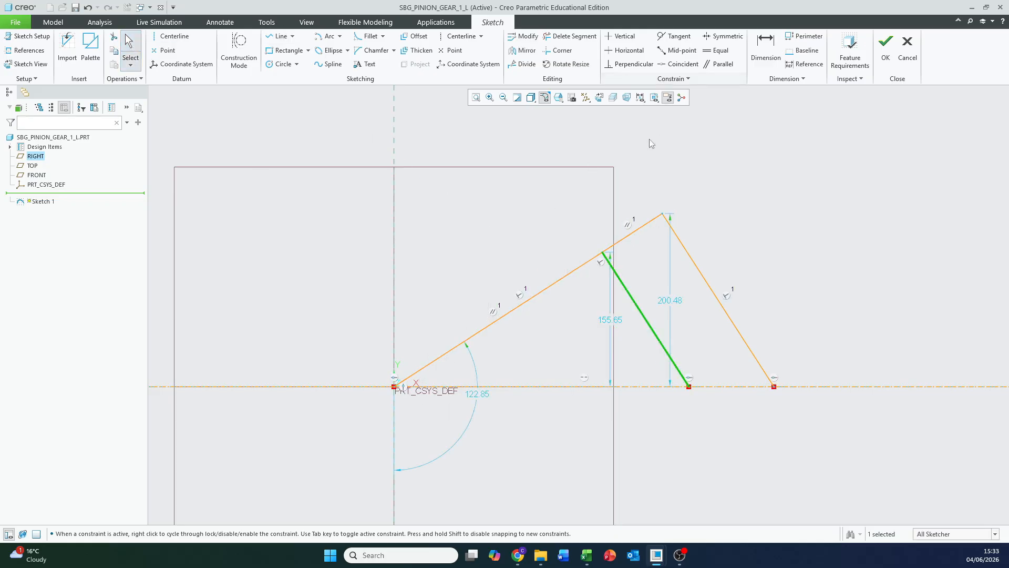
Dimension the angle between the sloped cone line and the horizontal centerline
scroll(620, 294, "up", 2)
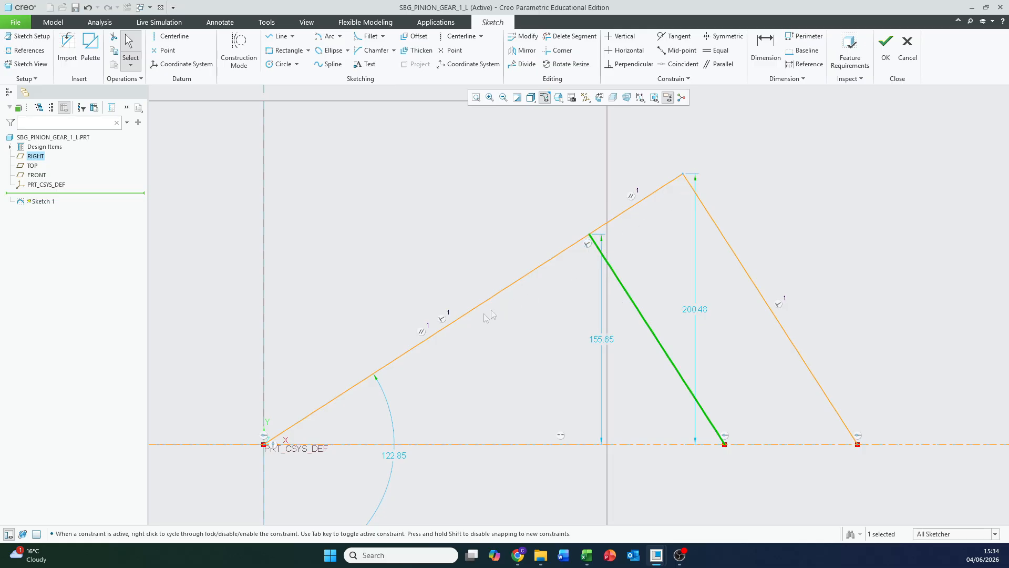
scroll(500, 331, "down", 2)
left_click(770, 43)
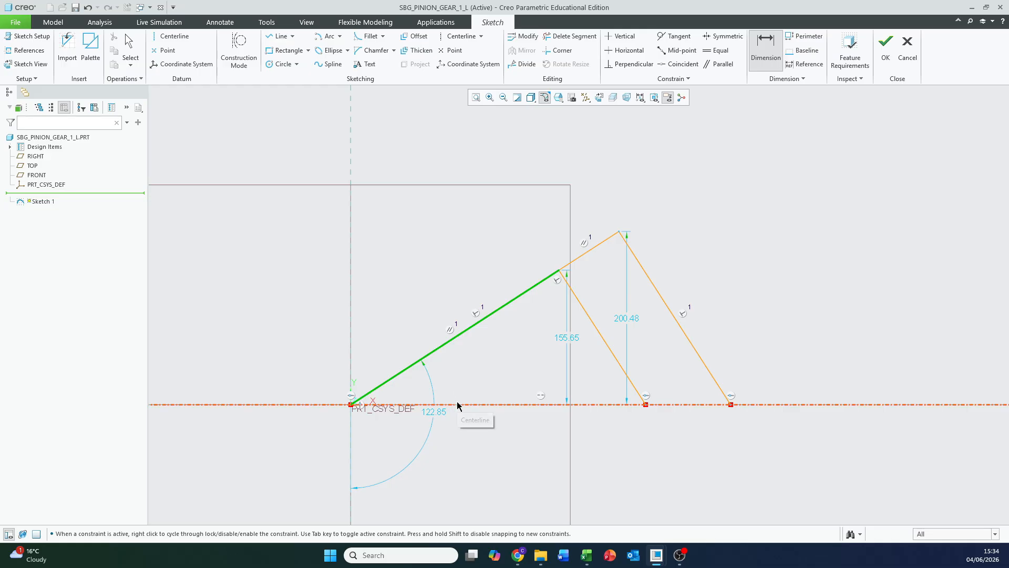
middle_click(459, 376)
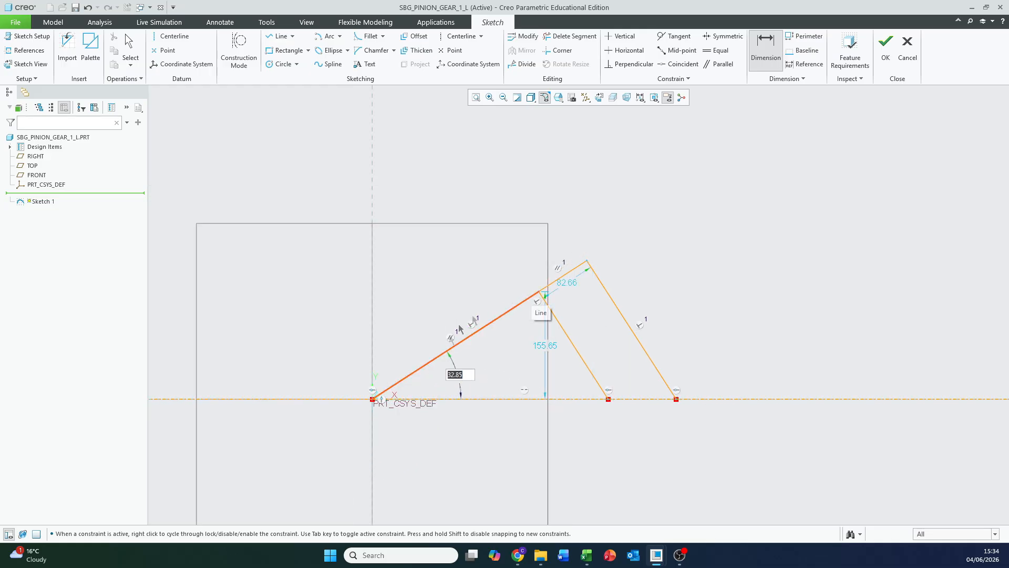
Dimension the cone distance from the origin to the apex, and the sloped segment between the two perpendicular lines
left_click(378, 397)
left_click(587, 261)
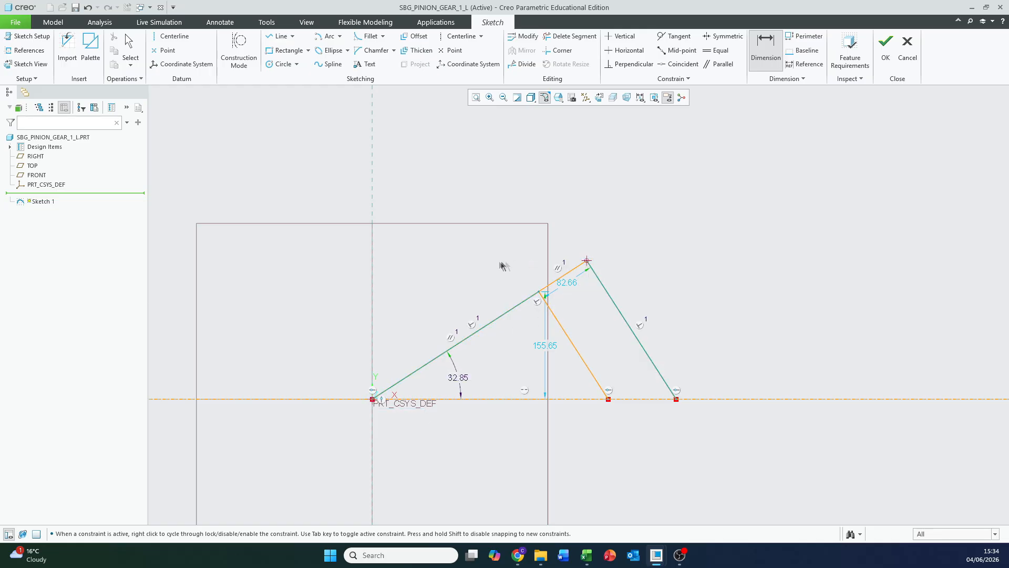
middle_click(447, 262)
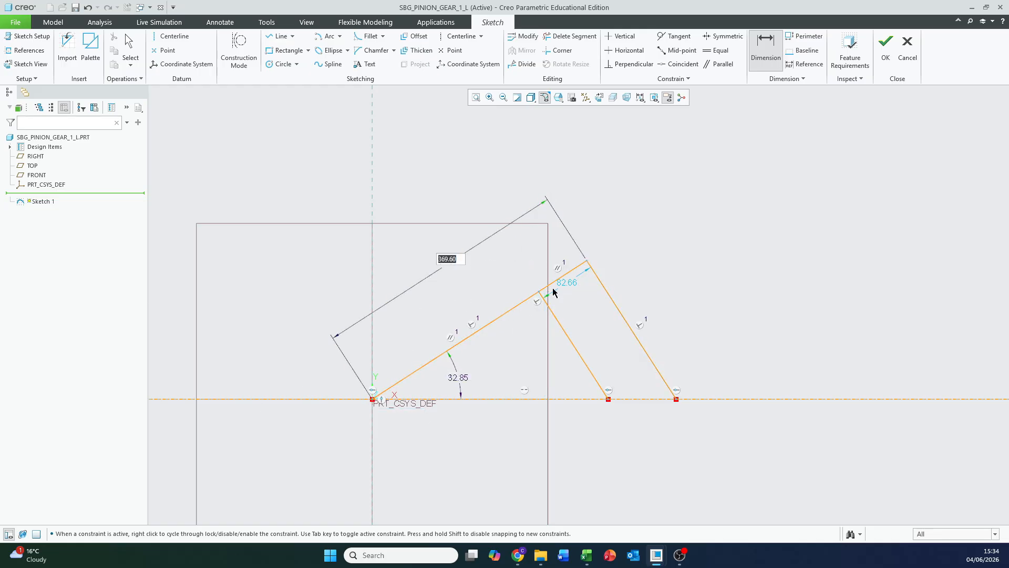
key("Return")
middle_click(546, 247)
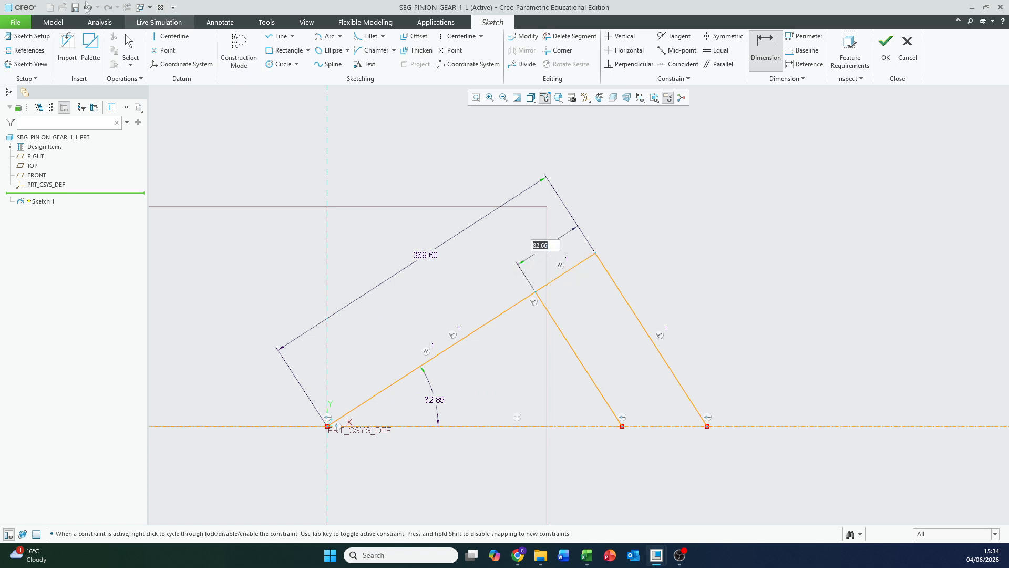
left_click(129, 43)
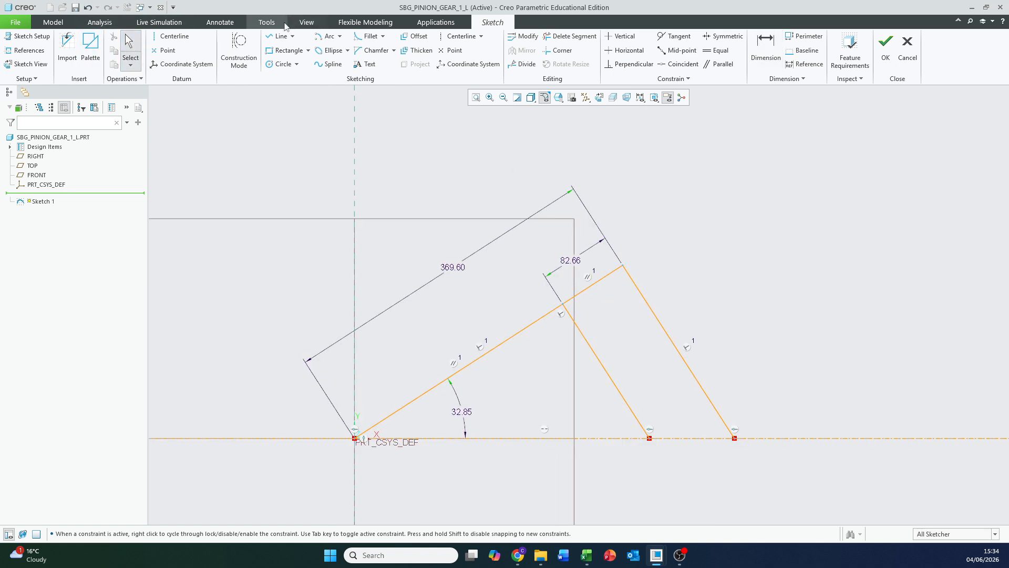
Open the sketch relations and set the cone angle dimension with the relation sd3=DELTA1
left_click(266, 22)
left_click(351, 64)
middle_click_drag(521, 181, 439, 166, "shift")
scroll(519, 281, "down", 1)
middle_click_drag(518, 281, 539, 307, "shift")
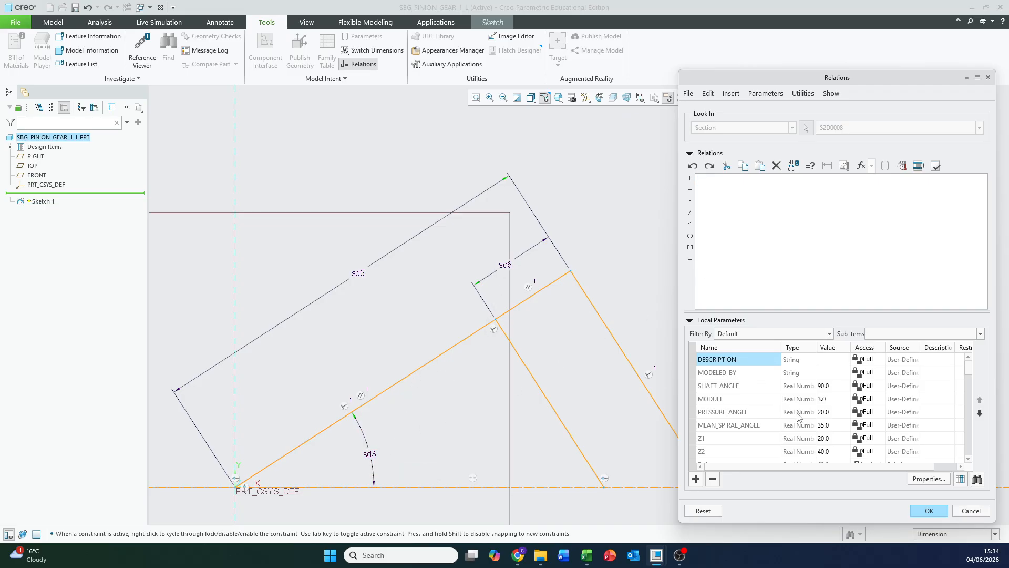
scroll(820, 421, "down", 5)
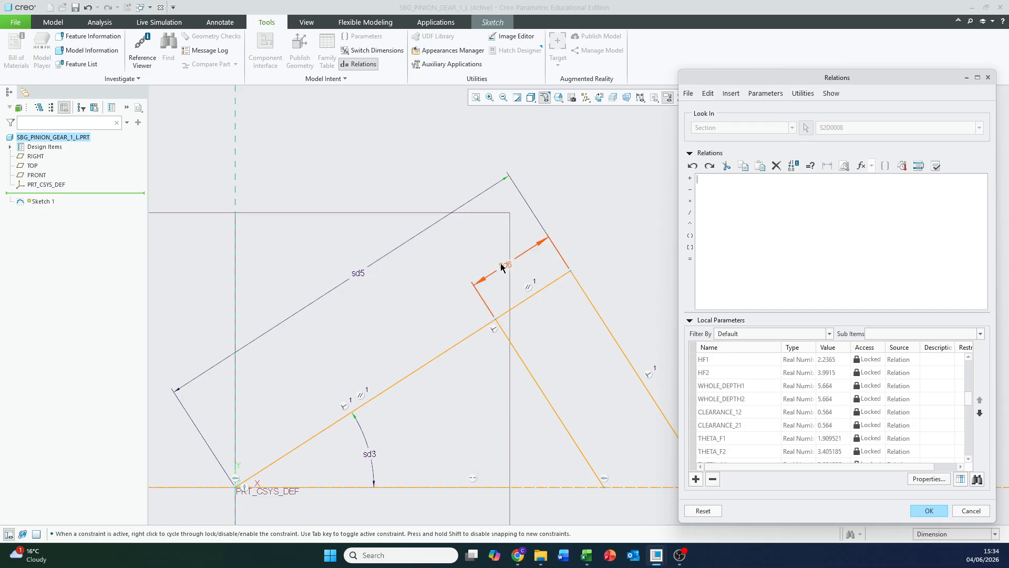
left_click(372, 456)
left_click(718, 187)
scroll(757, 403, "up", 4)
left_click(726, 424)
right_click(726, 424)
left_click(778, 332)
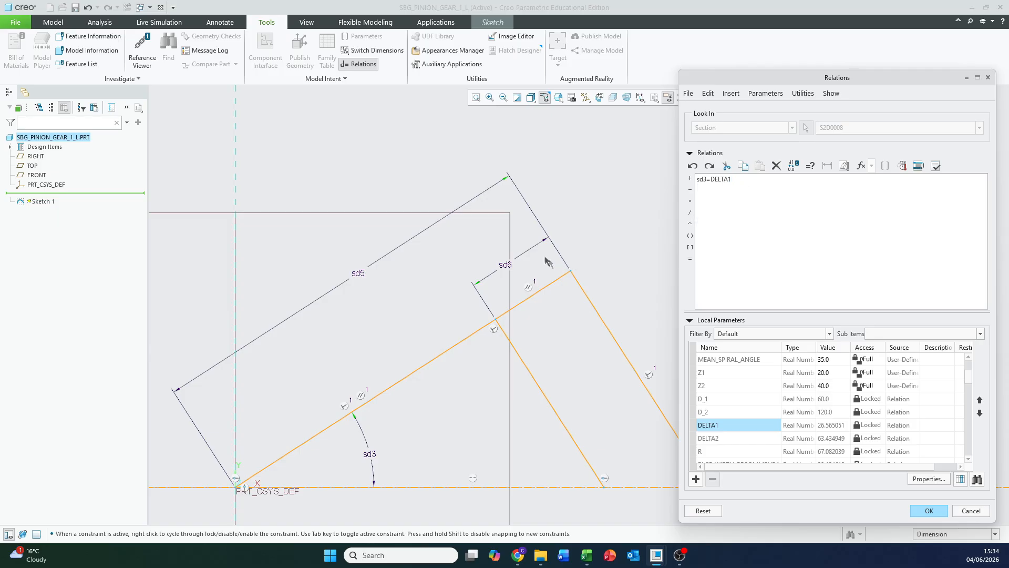
Add the relation sd6=FACE_WIDTH for the segment between the two perpendicular lines
left_click(507, 269)
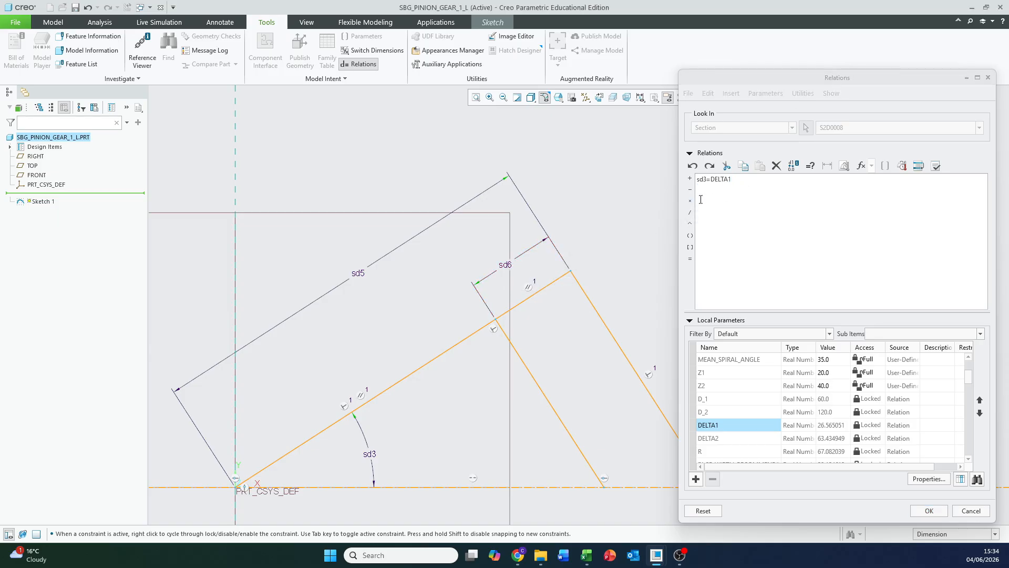
left_click(710, 193)
left_click(505, 267)
left_click(743, 190)
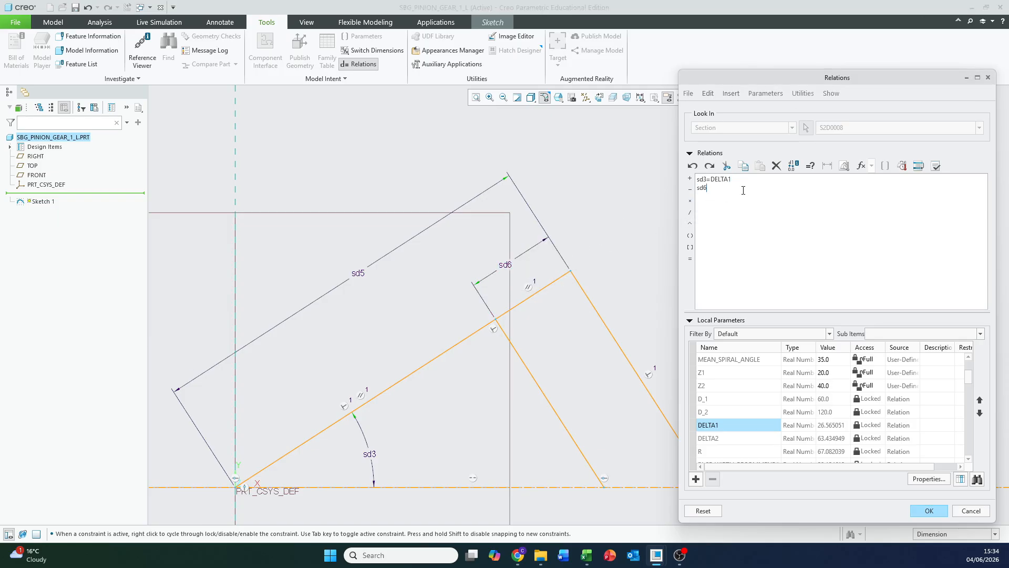
scroll(757, 419, "down", 3)
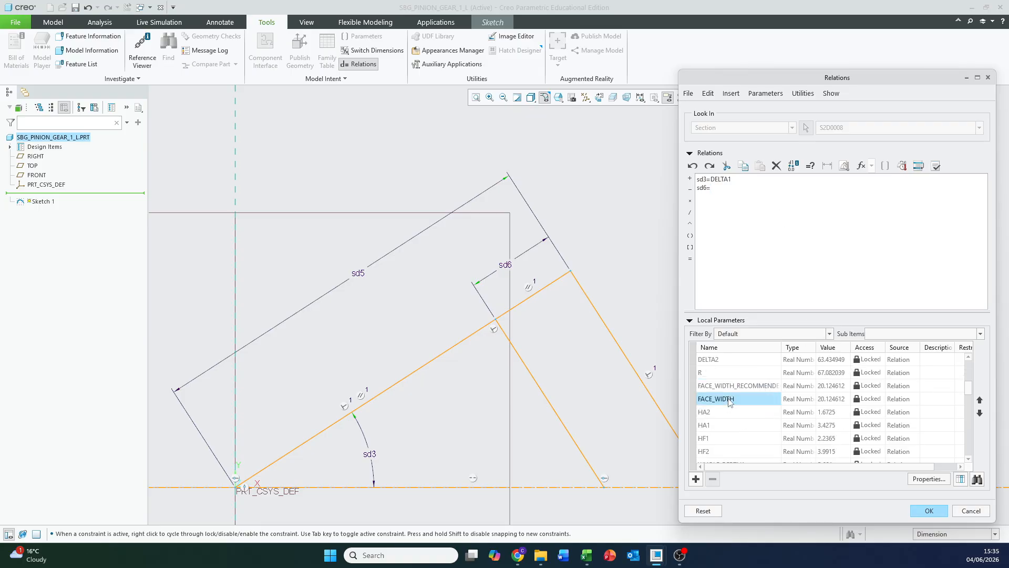
right_click(729, 399)
left_click(770, 306)
Add the relation sd5=R for the cone distance, verify the relations and apply them to the sketch
left_click(358, 275)
type("=")
right_click(734, 374)
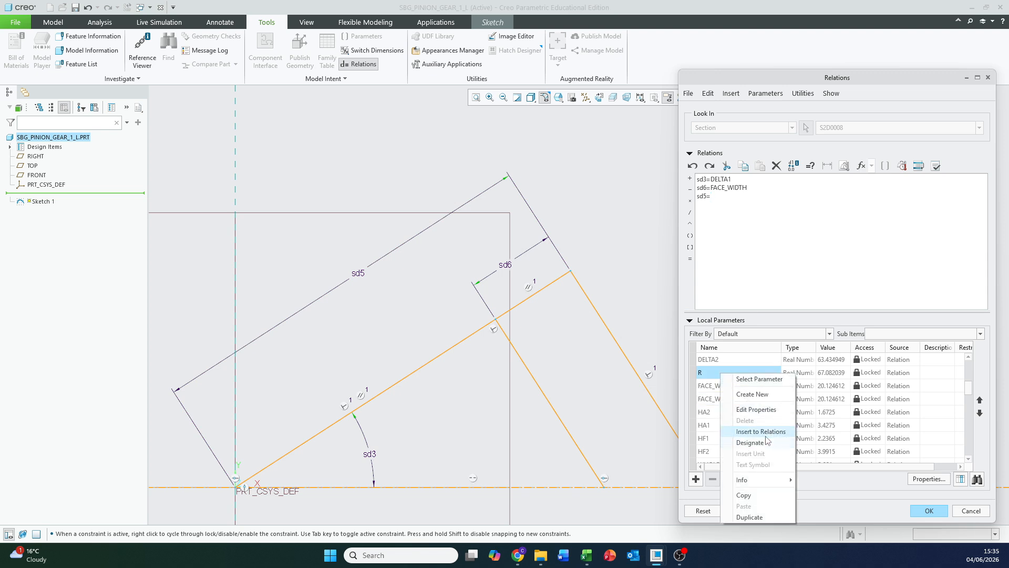
left_click(766, 433)
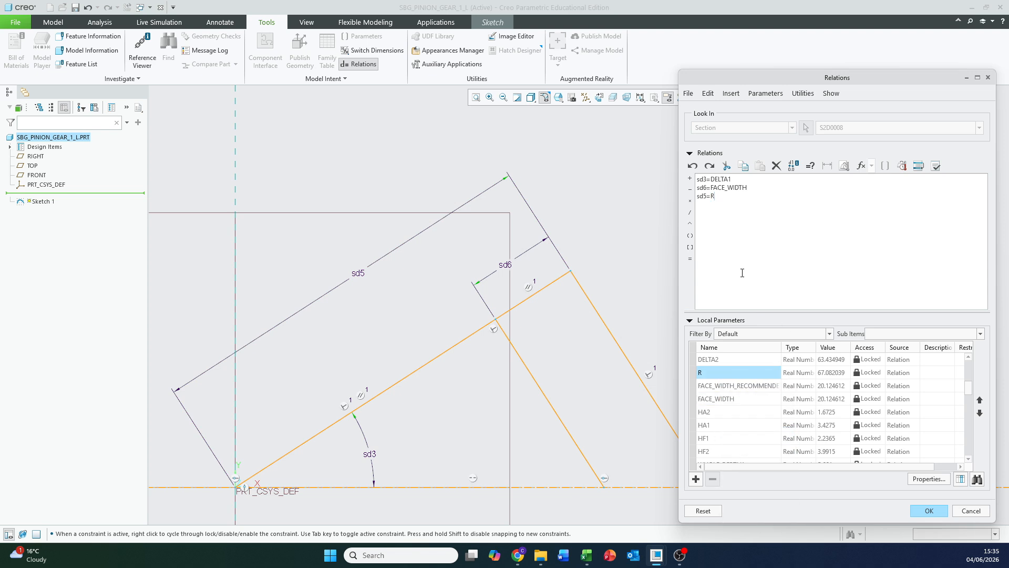
left_click(936, 166)
left_click(560, 294)
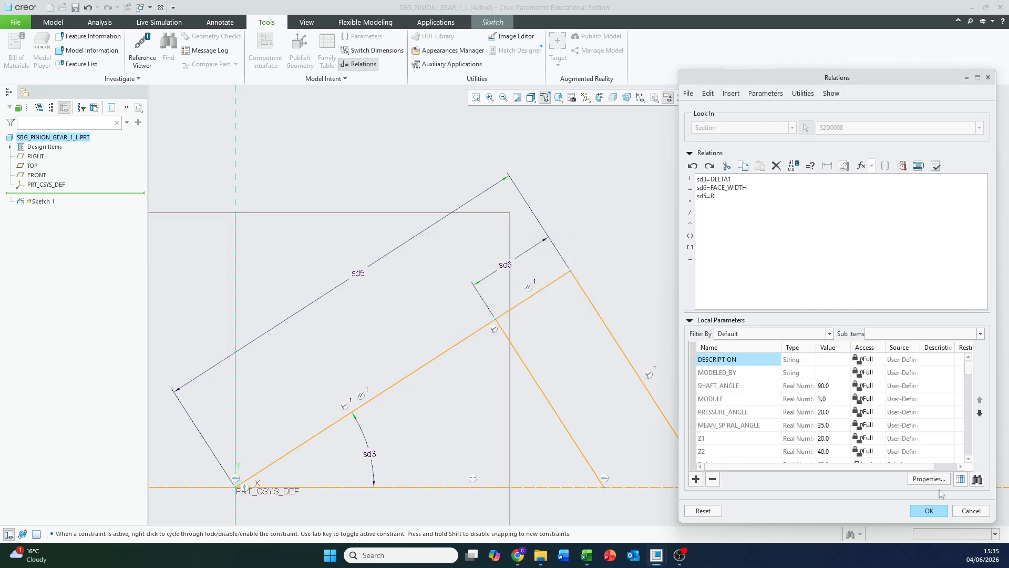
left_click(929, 511)
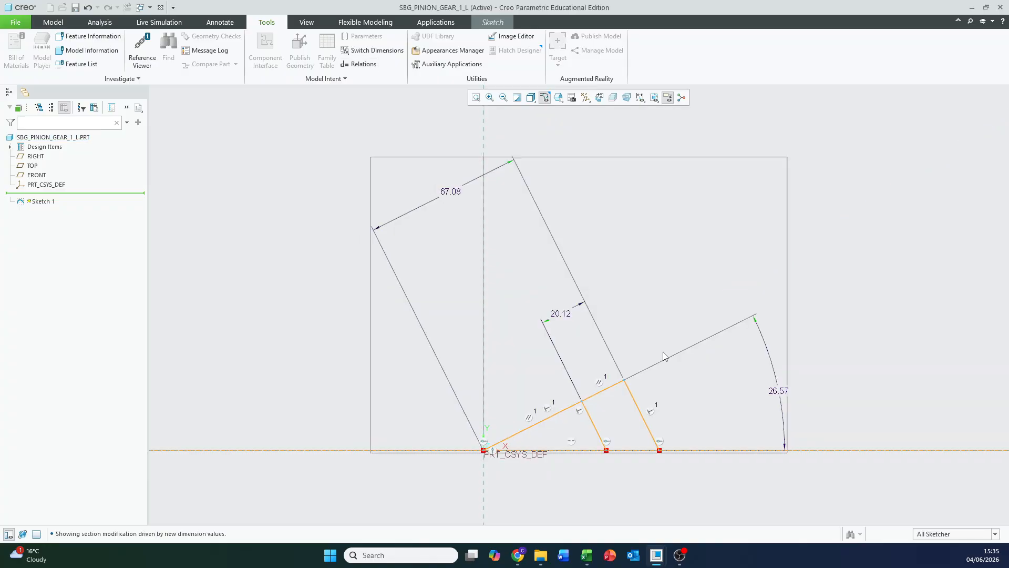
Reposition the cone angle dimension below the centerline and the cone distance dimension nearer the geometry
scroll(606, 436, "down", 2)
middle_click_drag(611, 430, 657, 423, "shift")
mouse_move(918, 359)
left_mouse_down()
mouse_move(520, 478)
mouse_move(537, 494)
left_mouse_up()
scroll(589, 302, "up", 1)
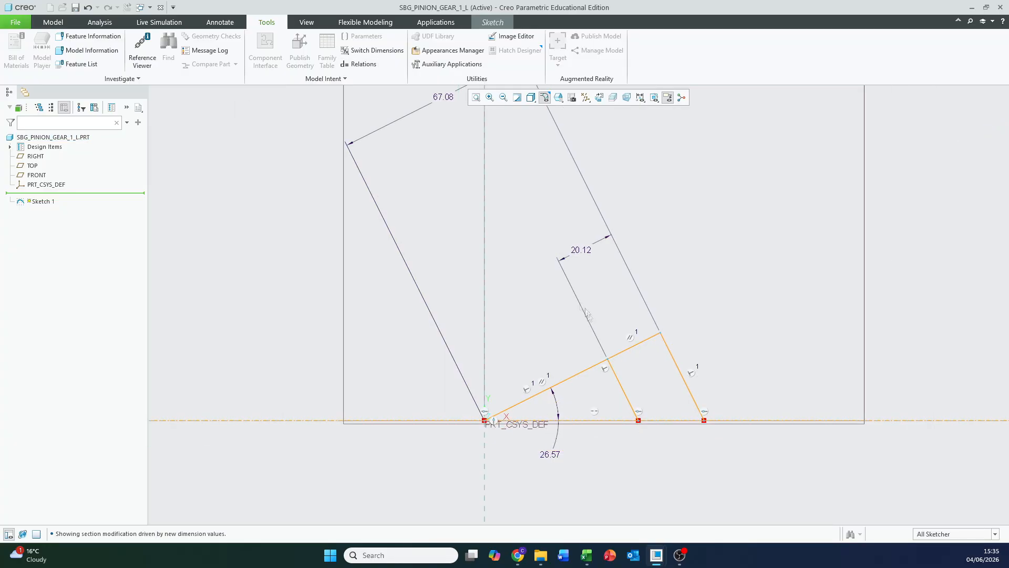
left_click_drag(446, 100, 516, 249)
scroll(561, 323, "down", 3)
middle_click_drag(620, 347, 556, 297, "shift")
scroll(556, 296, "up", 2)
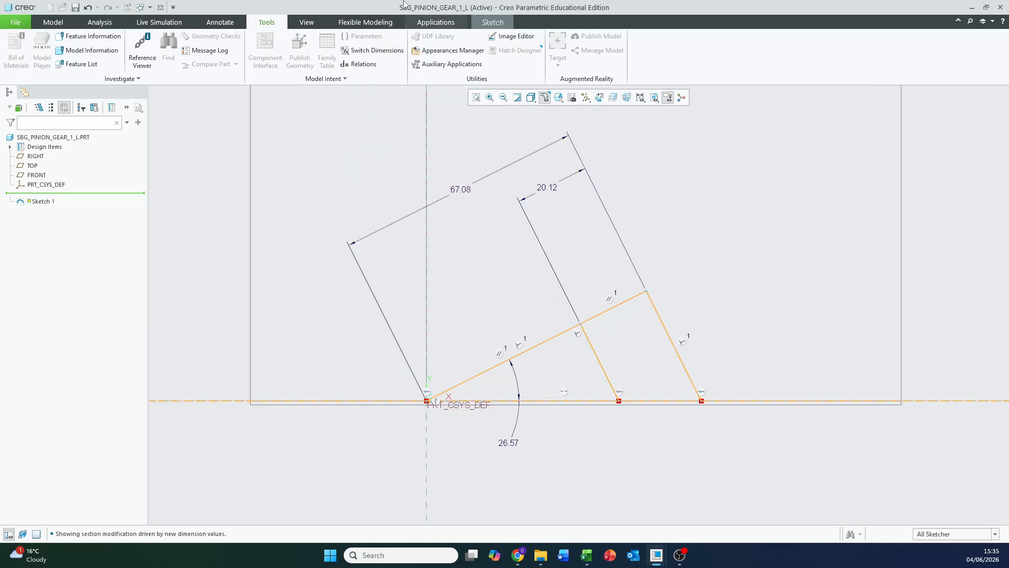
Switch to Excel to examine the addendum, dedendum, tip and root lines in Sketch Reference 1, and return to Creo
left_click(591, 561)
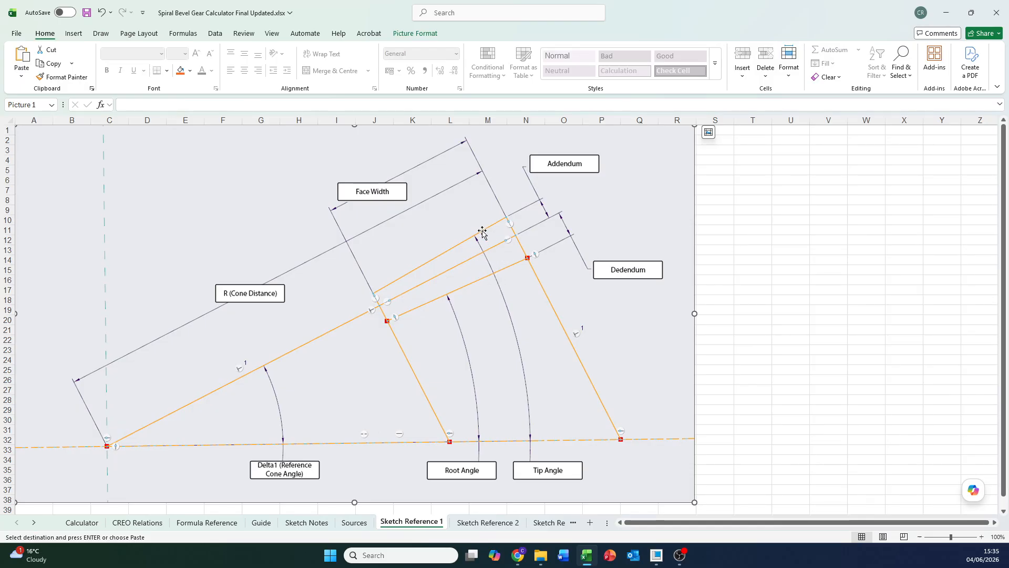
left_click(946, 13)
scroll(609, 306, "up", 5)
Draw two equal-length lines extending the outer and inner perpendicular lines upward beyond the sloped cone line
left_click(503, 22)
left_click(278, 35)
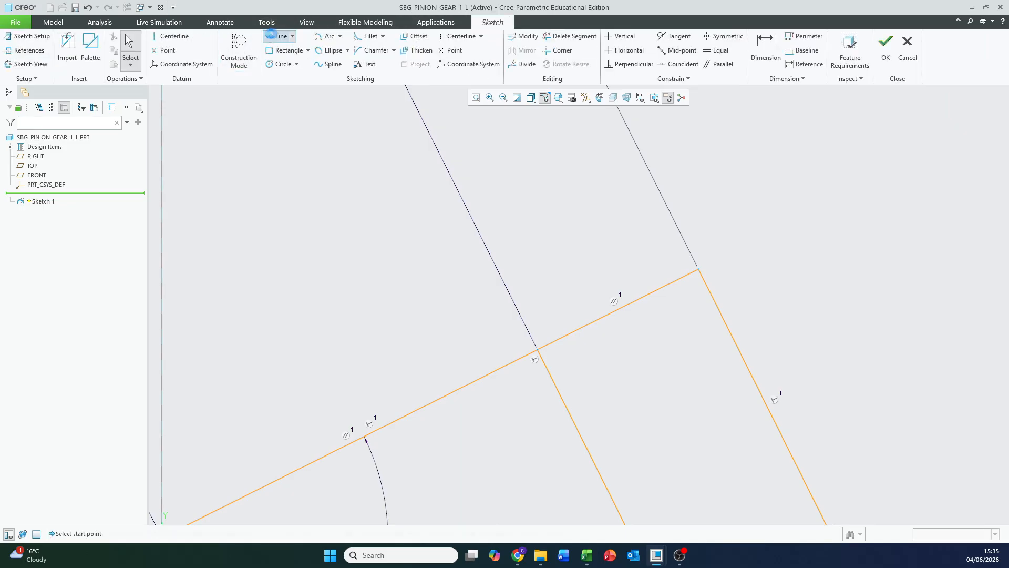
scroll(661, 283, "down", 5)
left_click(629, 301)
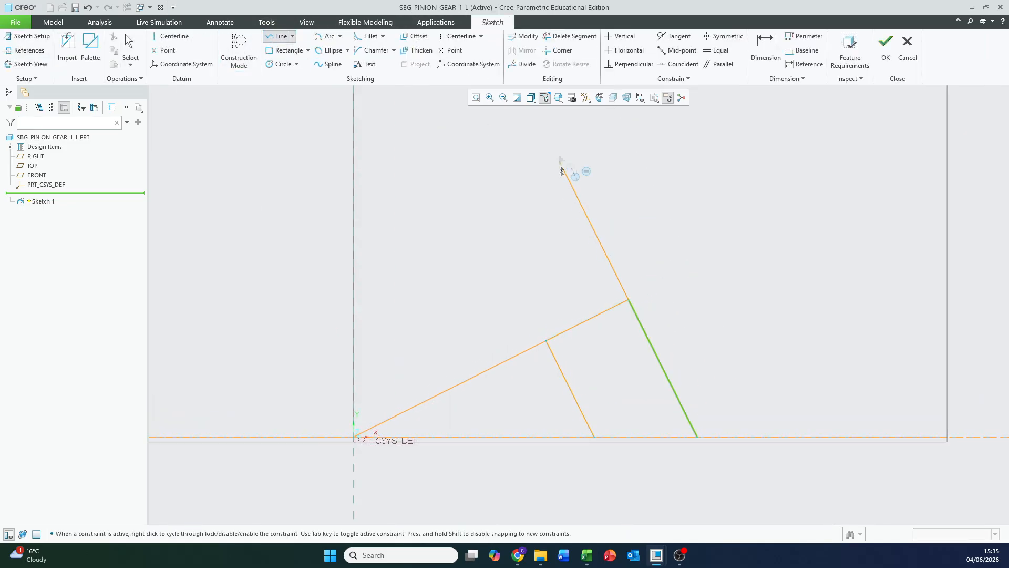
left_click(538, 115)
middle_click(452, 195)
left_click(557, 338)
left_click(454, 153)
middle_click(371, 127)
middle_click(371, 128)
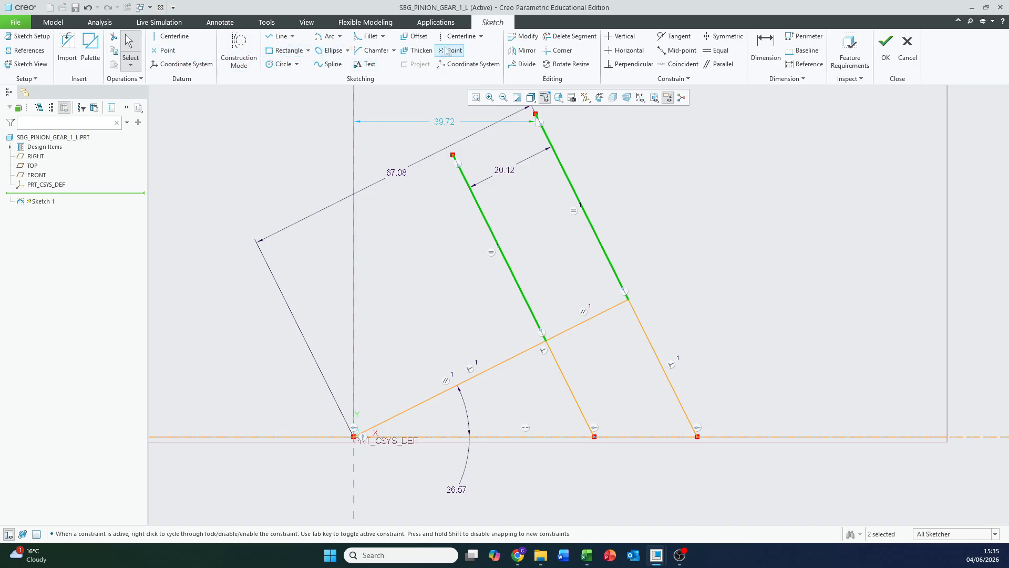
Divide the outer perpendicular line and its extension at one point above and one point below the apex
left_click(522, 63)
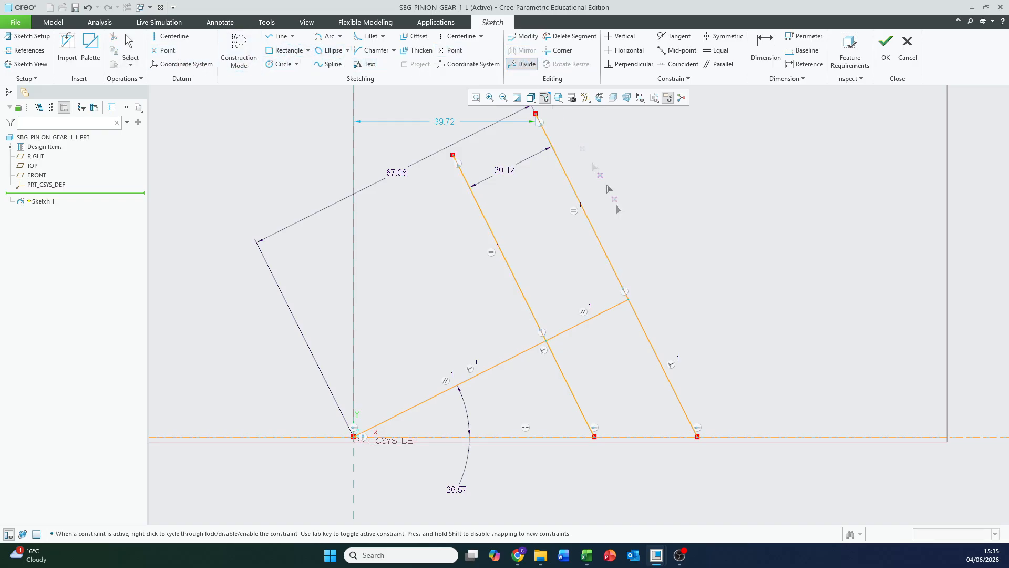
left_click(615, 260)
left_click(648, 337)
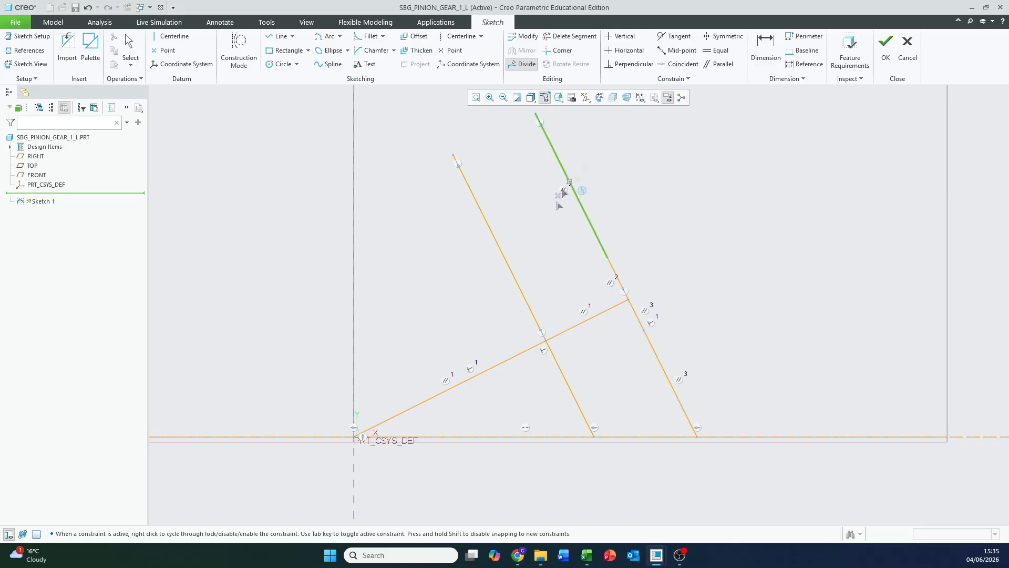
Draw the tip and root lines from the two outer division points to the inner perpendicular line, above and below the cone line
scroll(655, 318, "up", 2)
left_click(279, 35)
left_click(597, 245)
left_click(503, 315)
middle_click(699, 247)
left_click(640, 333)
left_click(527, 364)
left_click(130, 45)
Trim the excess parts of both perpendicular extensions above the tip line
left_click(573, 38)
left_click_drag(571, 169, 384, 139)
left_click(130, 44)
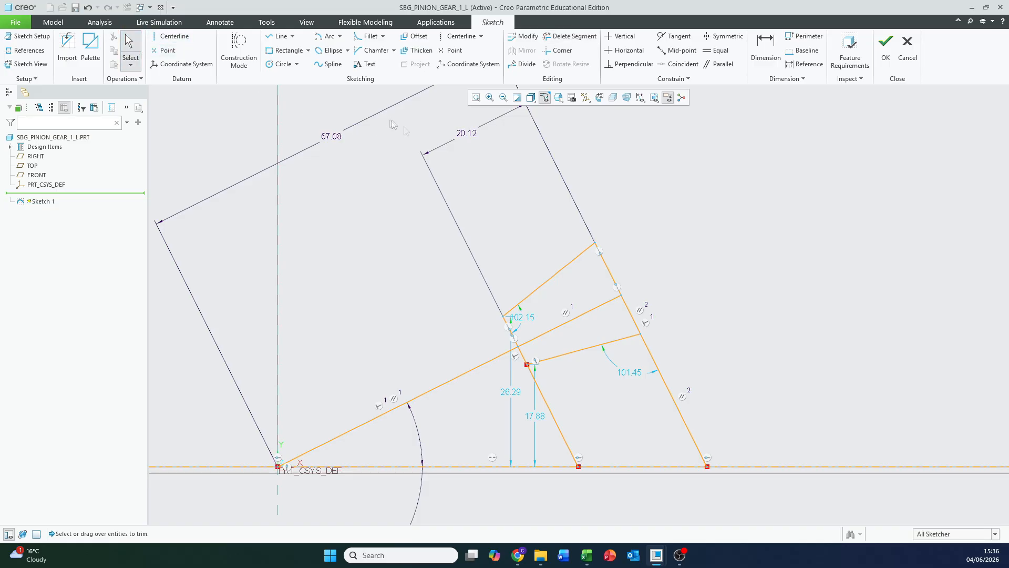
Dimension the angles of the root line and the tip line relative to the horizontal centerline
scroll(487, 171, "up", 2)
middle_click_drag(520, 227, 558, 216, "shift")
scroll(581, 244, "down", 2)
left_click(767, 49)
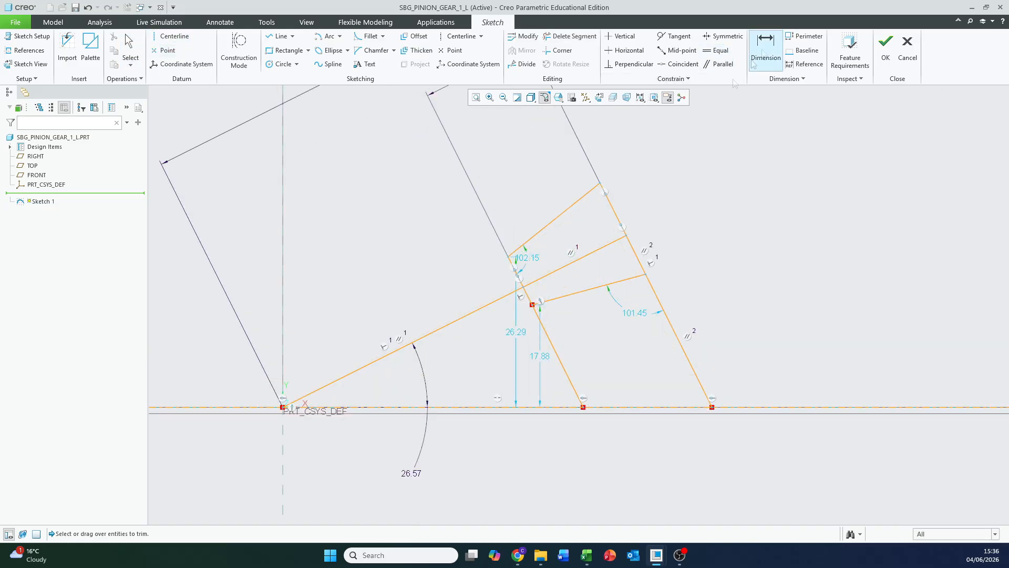
left_click(567, 293)
left_click(628, 408)
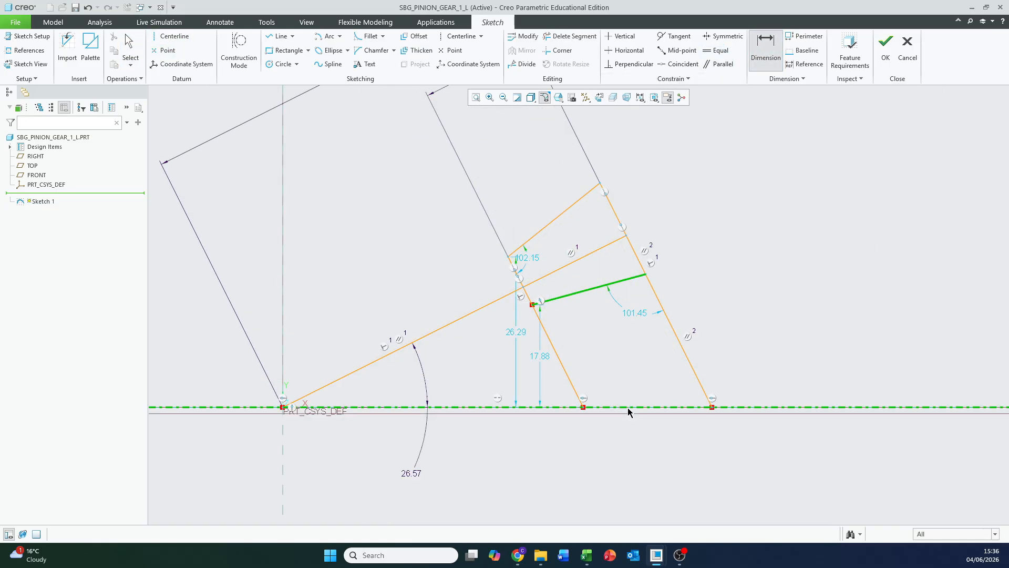
middle_click(629, 387)
left_click(544, 230)
left_click(667, 408)
middle_click(589, 362)
Dimension the addendum and dedendum segments on the outer perpendicular line, above and below the cone line
left_click(614, 210)
middle_click(655, 184)
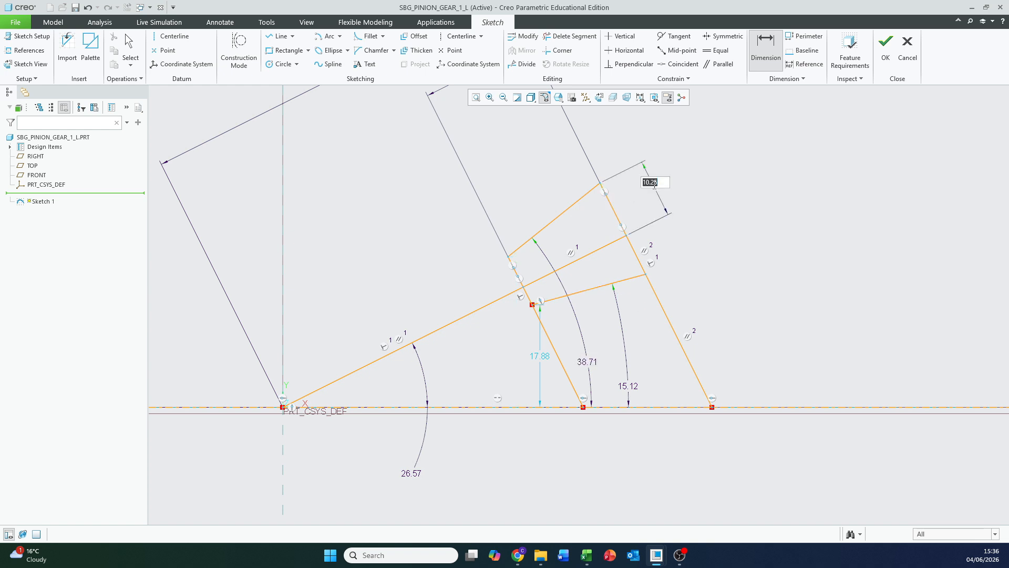
left_click(635, 253)
middle_click(698, 241)
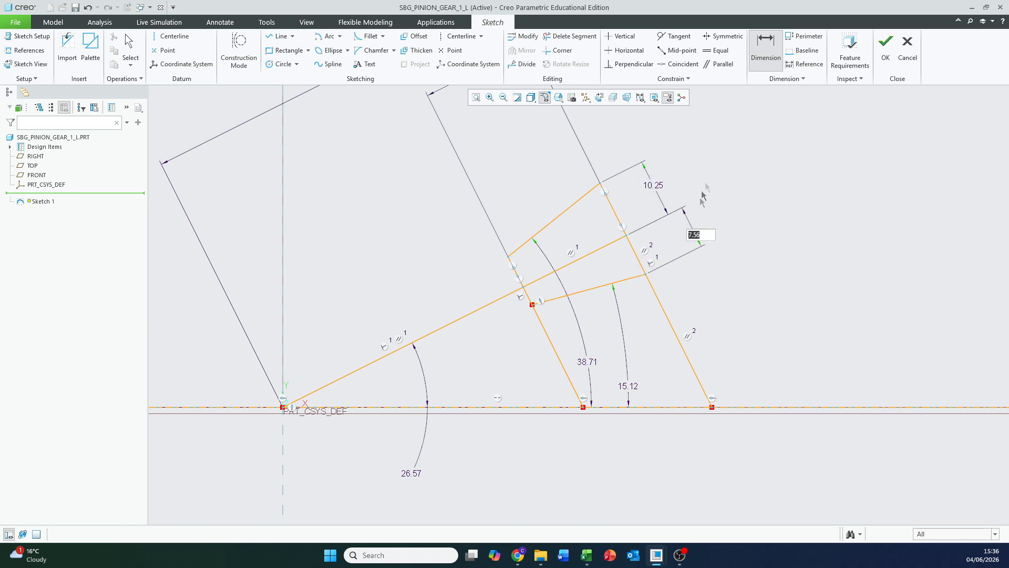
middle_click_drag(709, 181, 654, 219, "shift")
left_click(129, 43)
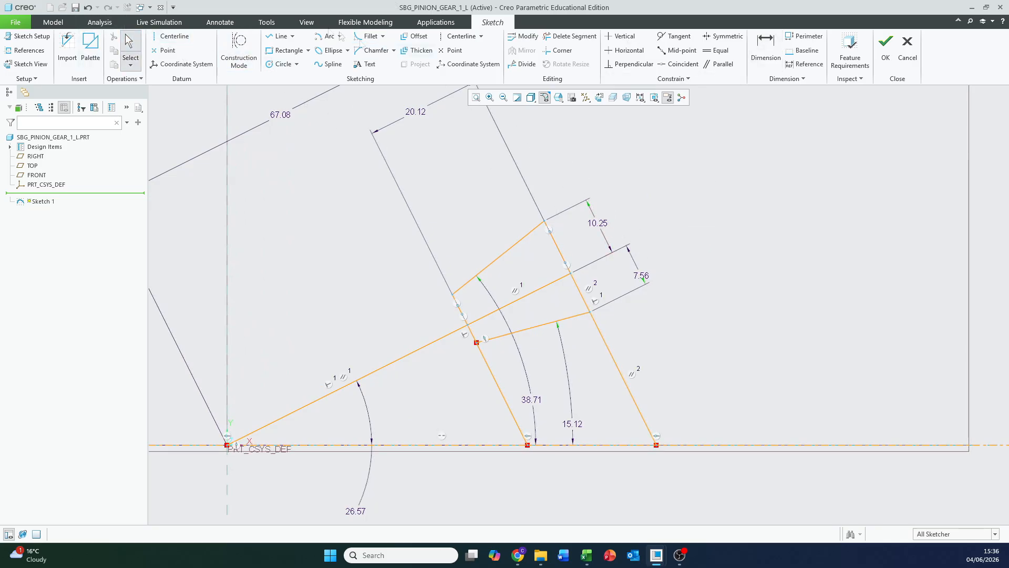
Add the sketch relation sd20=HA1 for the addendum dimension and verify the relations
left_click(267, 22)
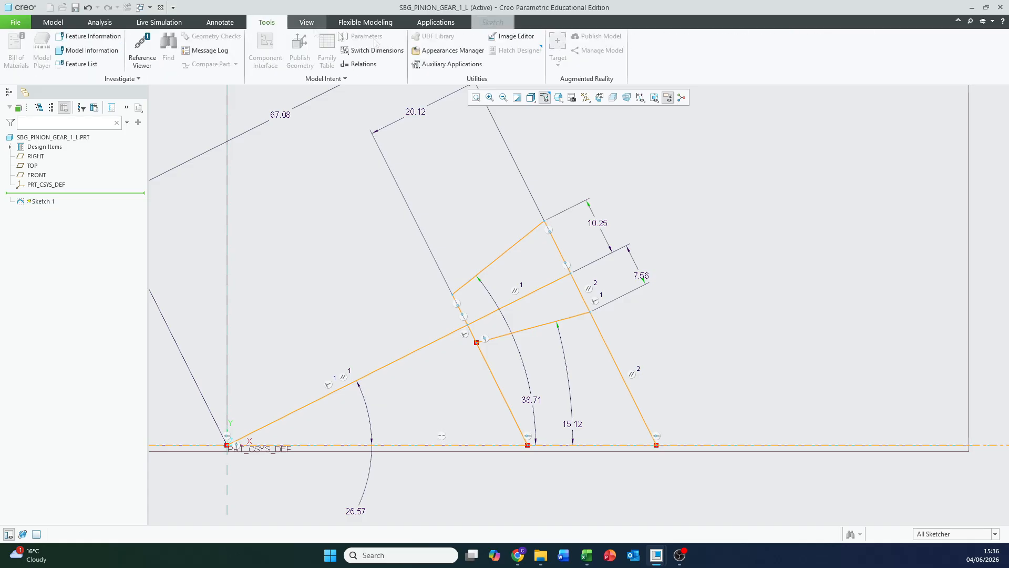
left_click(359, 64)
middle_click_drag(573, 188, 509, 188, "shift")
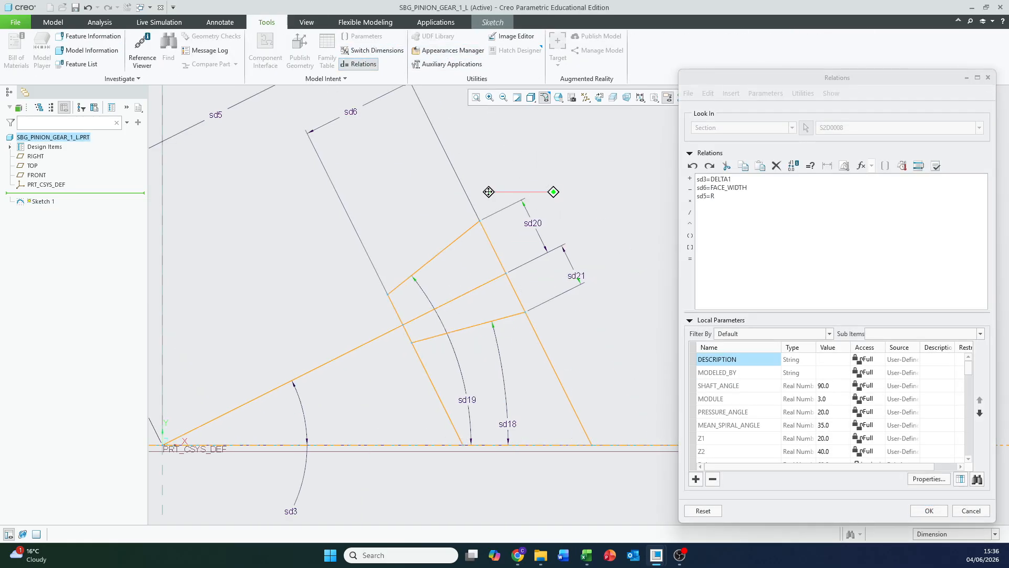
left_click(536, 226)
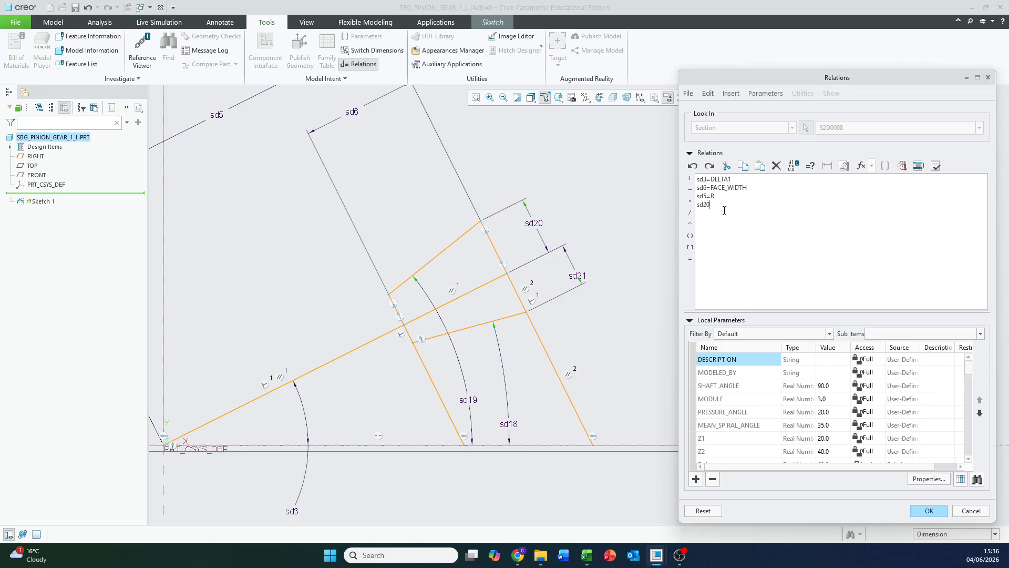
scroll(778, 410, "down", 5)
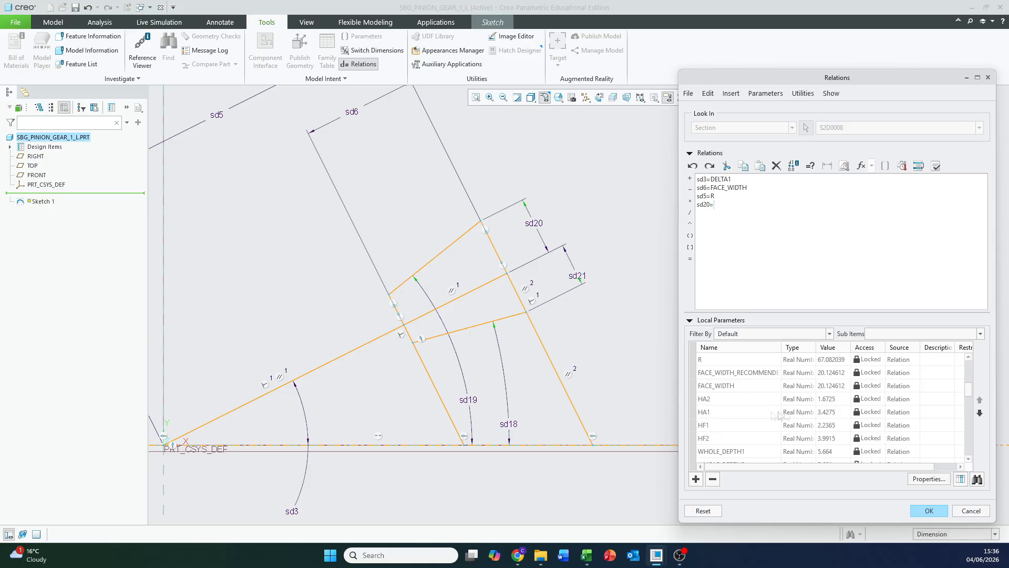
left_click(831, 415)
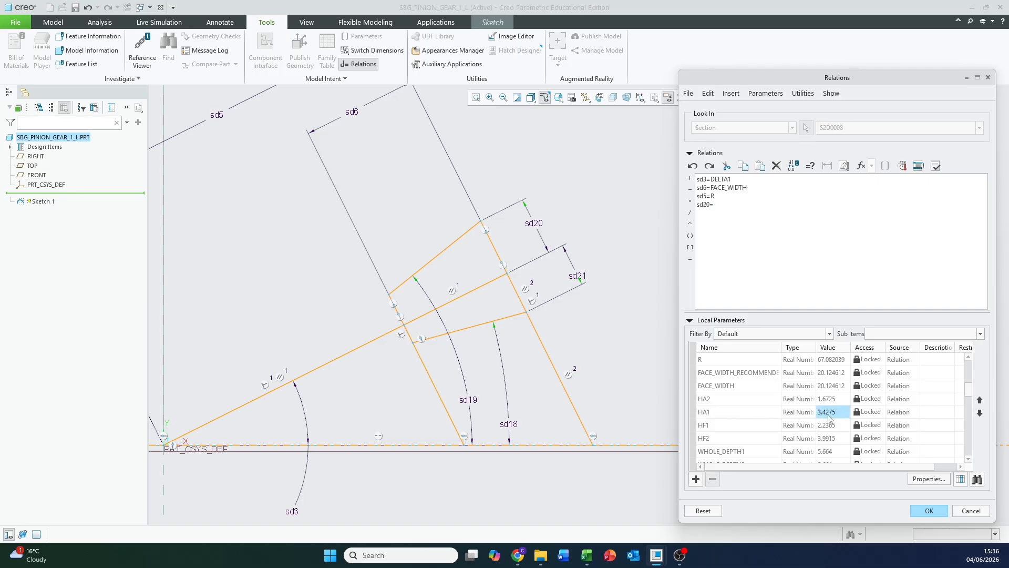
left_click(712, 413)
right_click(711, 413)
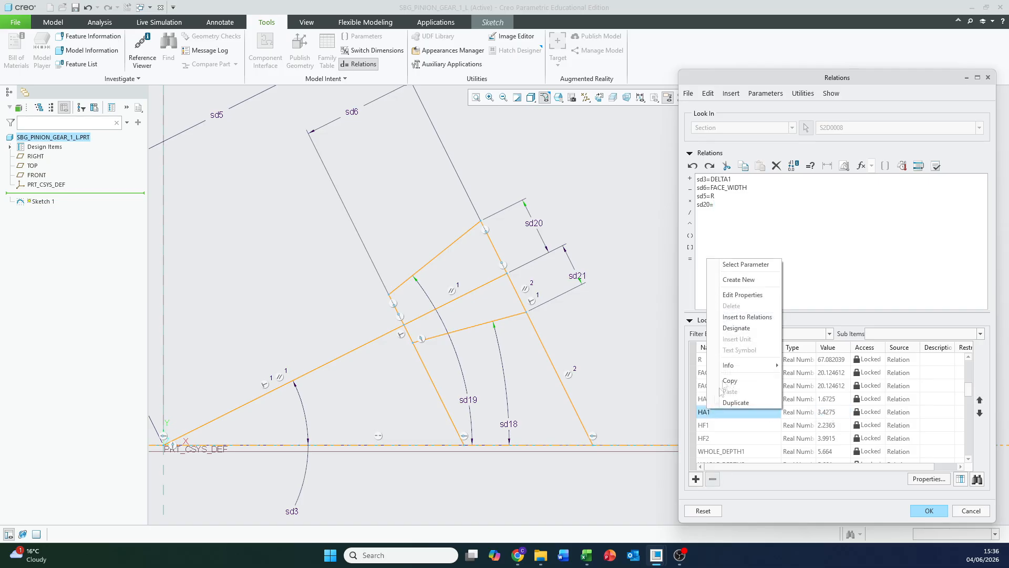
left_click(747, 317)
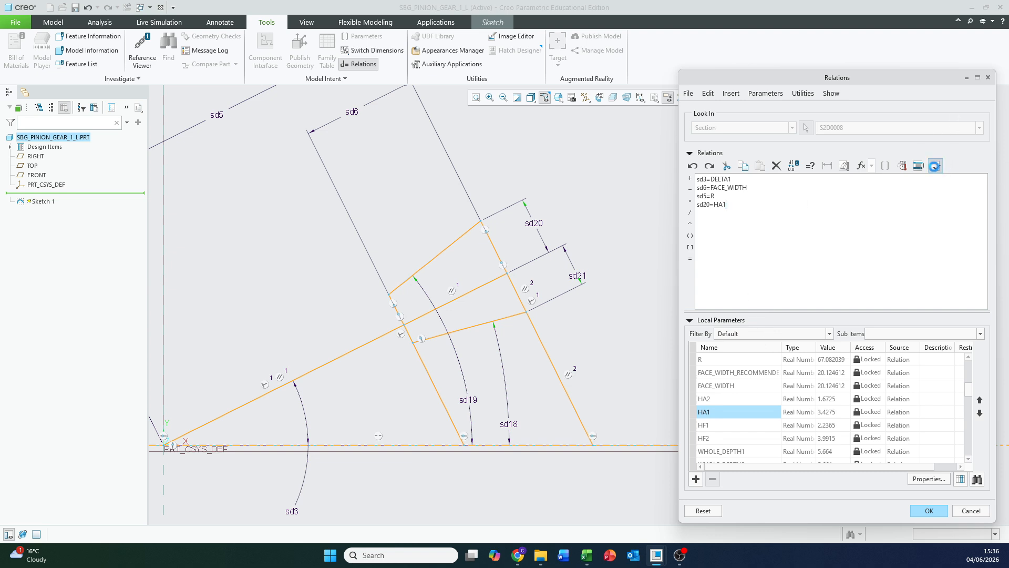
left_click(936, 165)
left_click(559, 295)
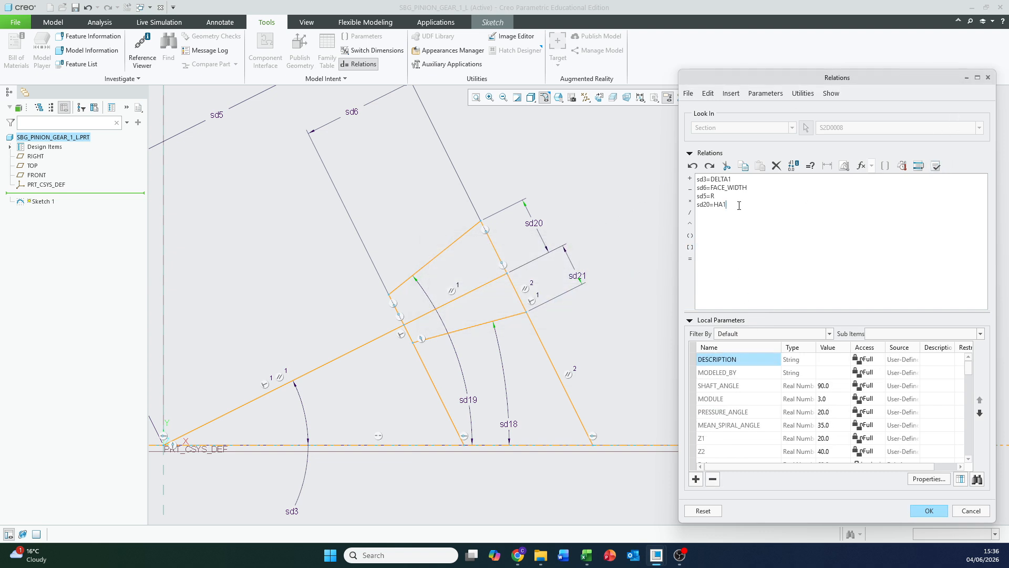
Add the relation sd21=HF1 to drive the dedendum dimension
left_click(576, 276)
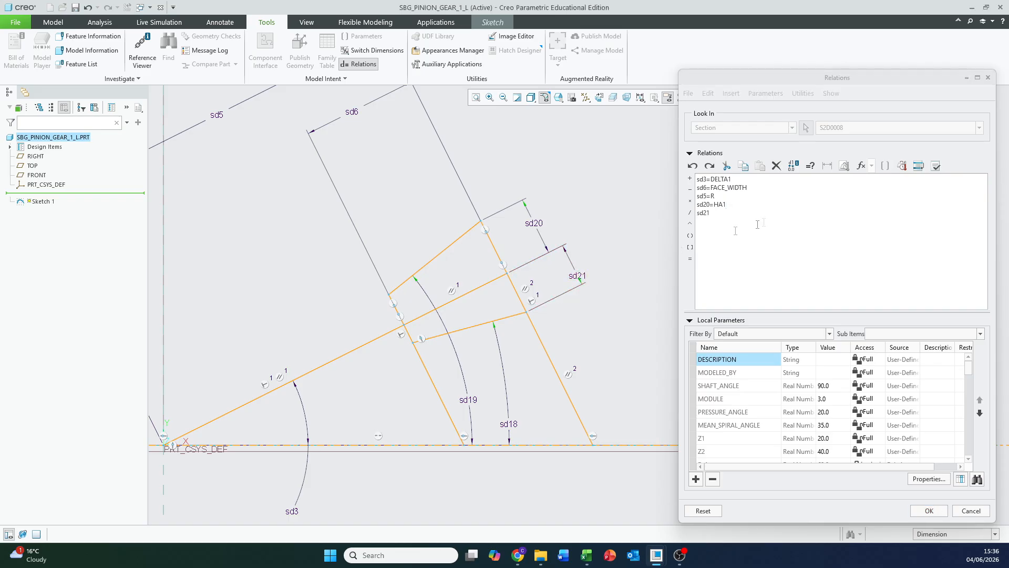
type("=")
scroll(736, 379, "down", 5)
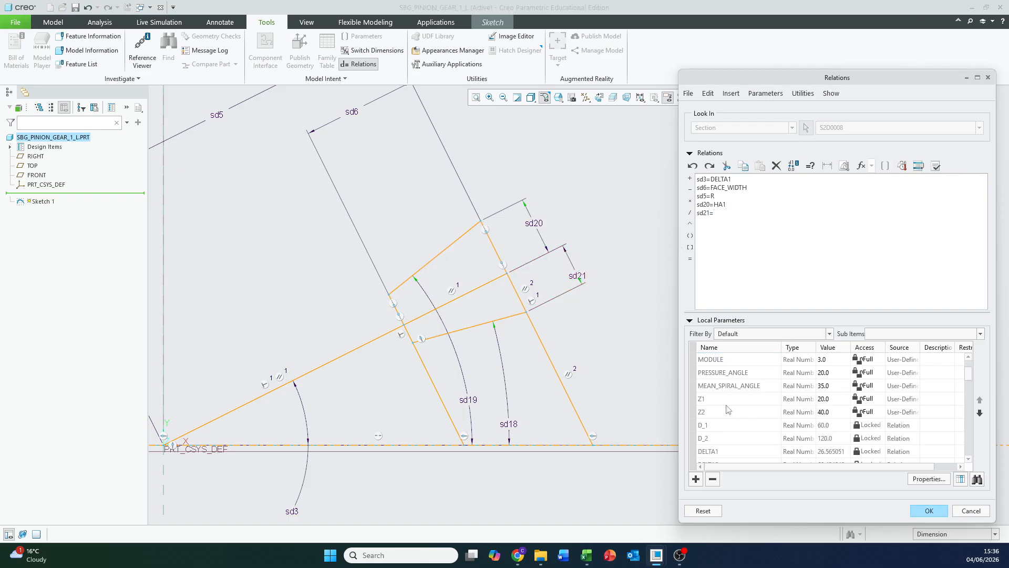
right_click(719, 400)
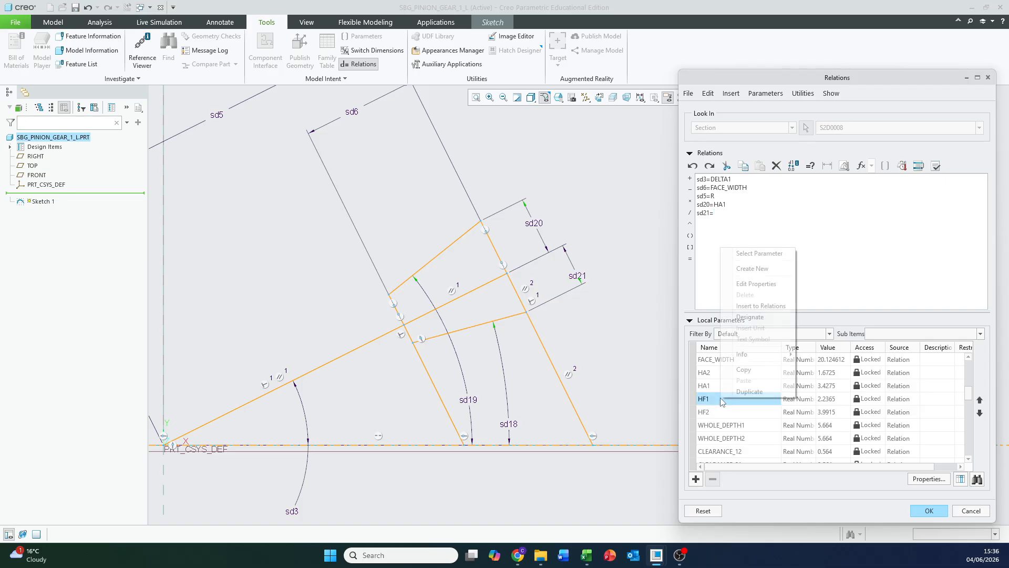
left_click(756, 307)
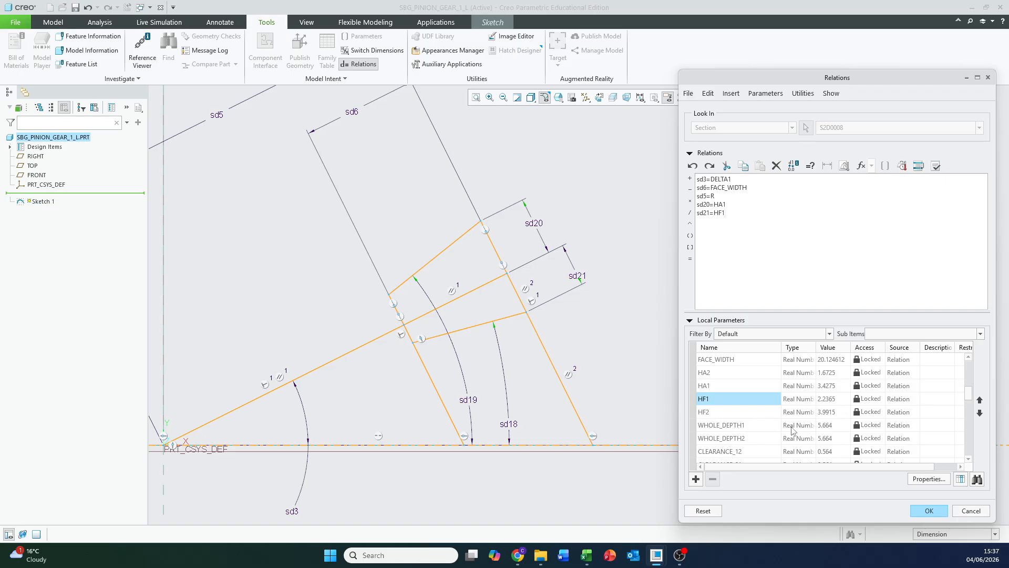
Add the relation sd19=TIP_ANGLE1 to drive the tip line's angle
scroll(757, 424, "down", 1)
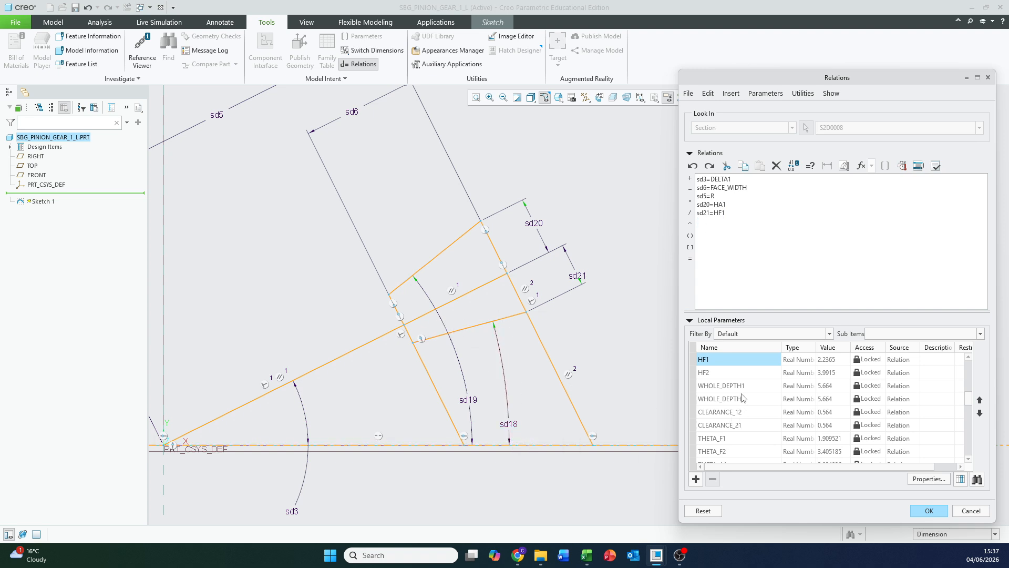
scroll(743, 398, "down", 2)
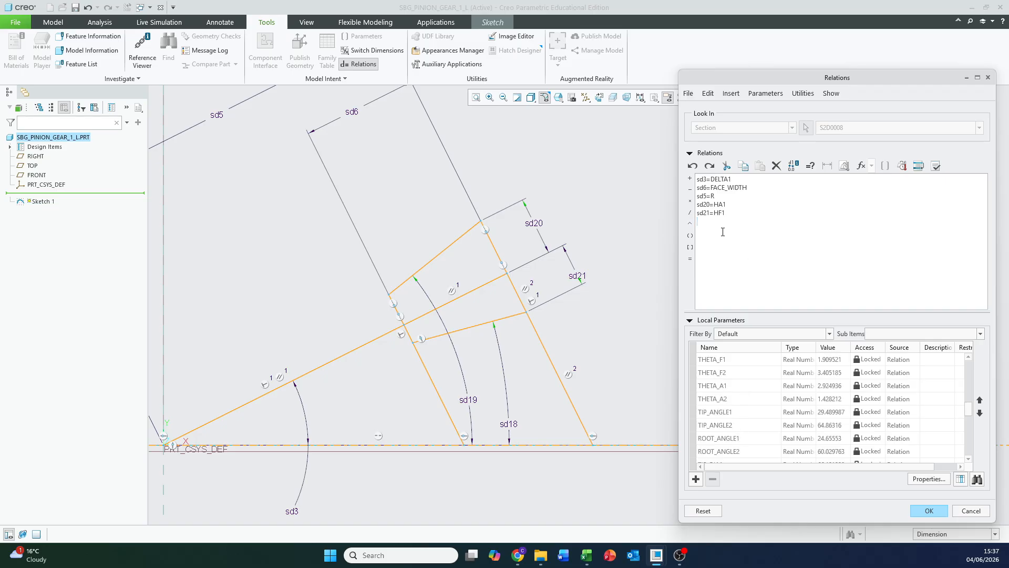
left_click(469, 400)
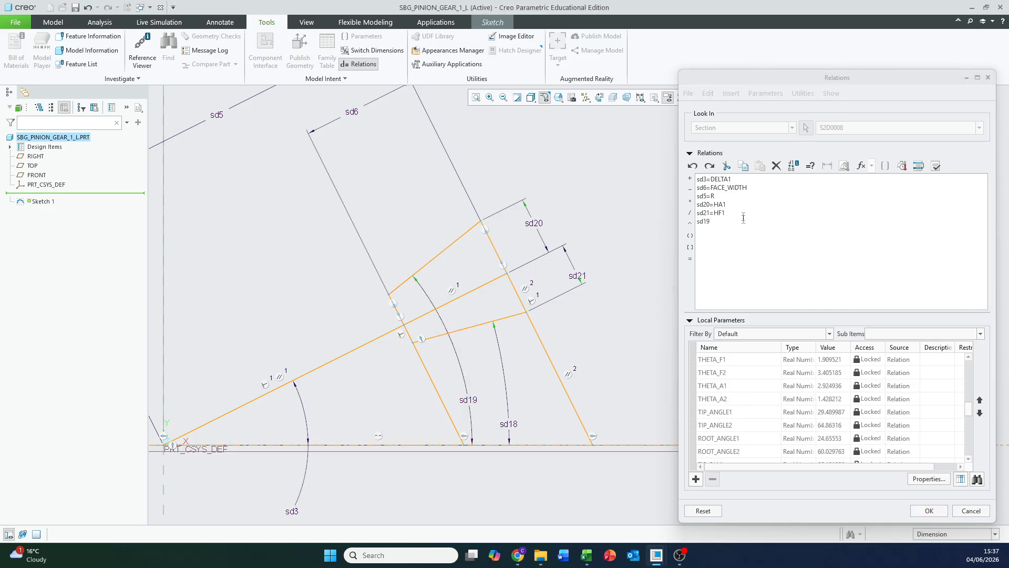
left_click(726, 416)
right_click(744, 412)
left_click(784, 318)
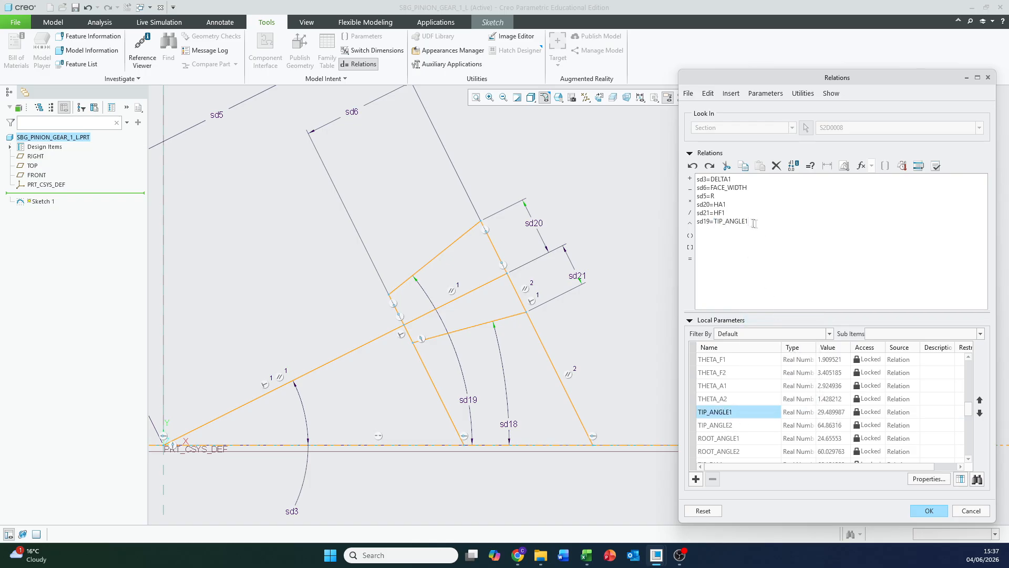
Add the relation sd18=ROOT_ANGLE1 to drive the root line's angle
left_click(510, 423)
left_click(510, 424)
left_click(715, 230)
type("=")
left_click(736, 438)
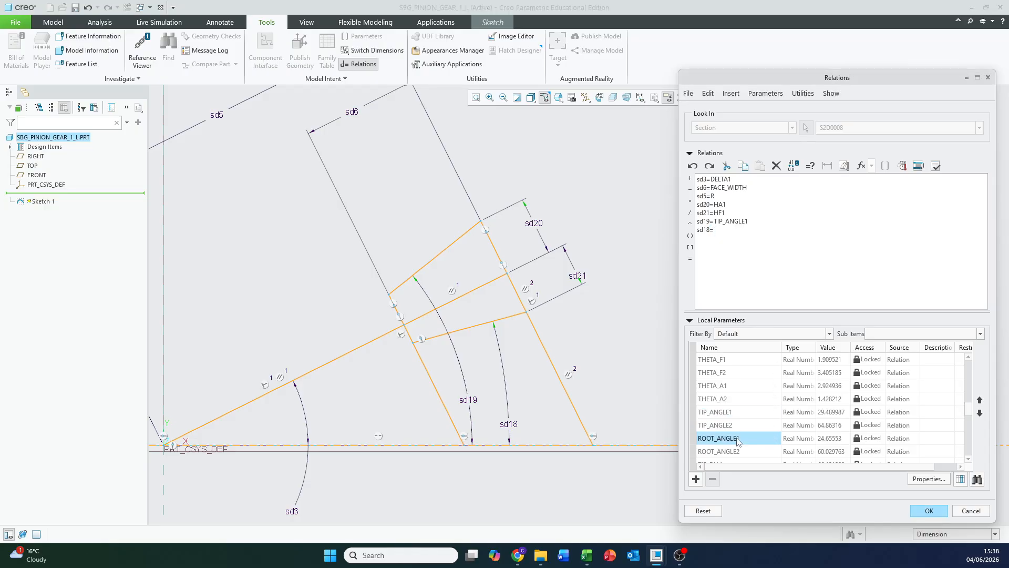
right_click(738, 439)
left_click(777, 346)
left_click(774, 247)
Verify the full set of relations, apply them to the section and finish the sketch
left_click(935, 166)
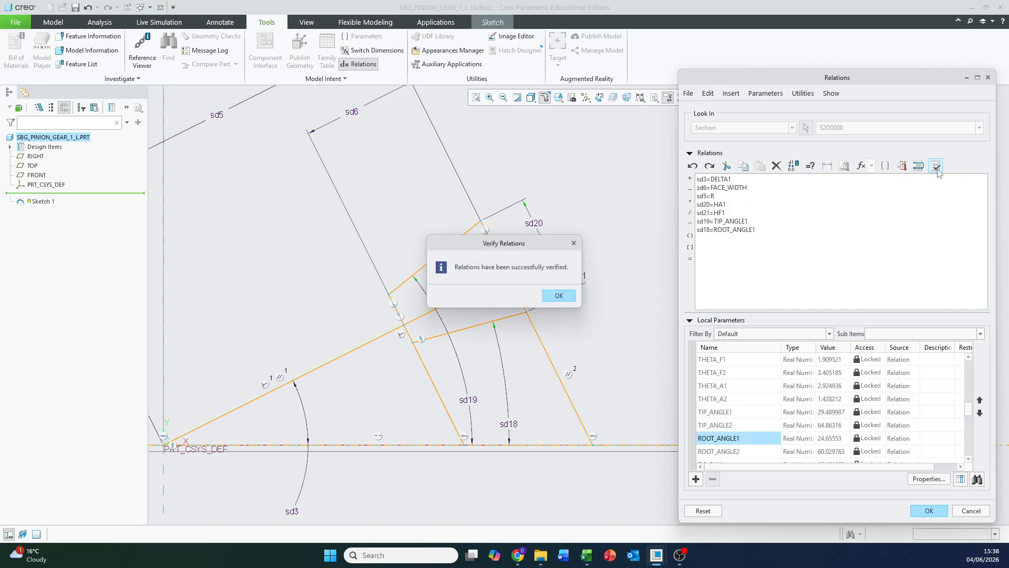
left_click(559, 295)
left_click(928, 510)
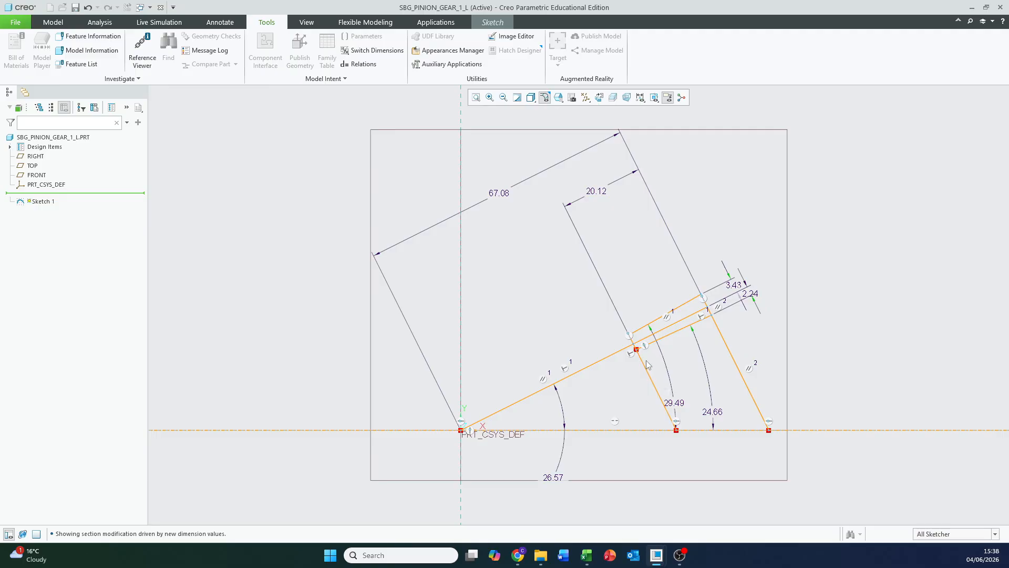
left_click(886, 70)
Start a revolved surface with its section sketched on the FRONT datum plane
middle_click_drag(810, 230, 743, 265, "shift")
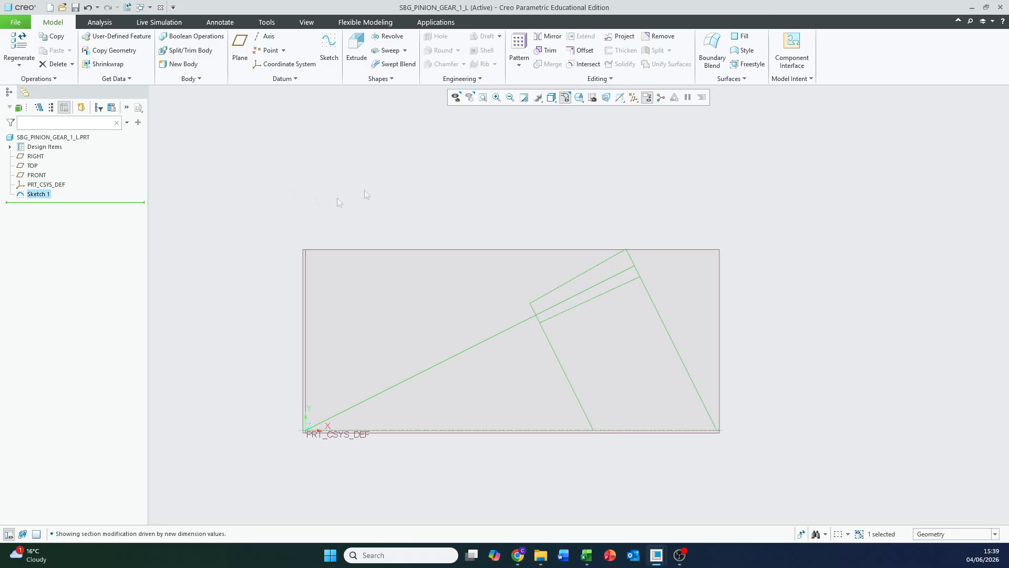
middle_click_drag(541, 204, 576, 197, "shift")
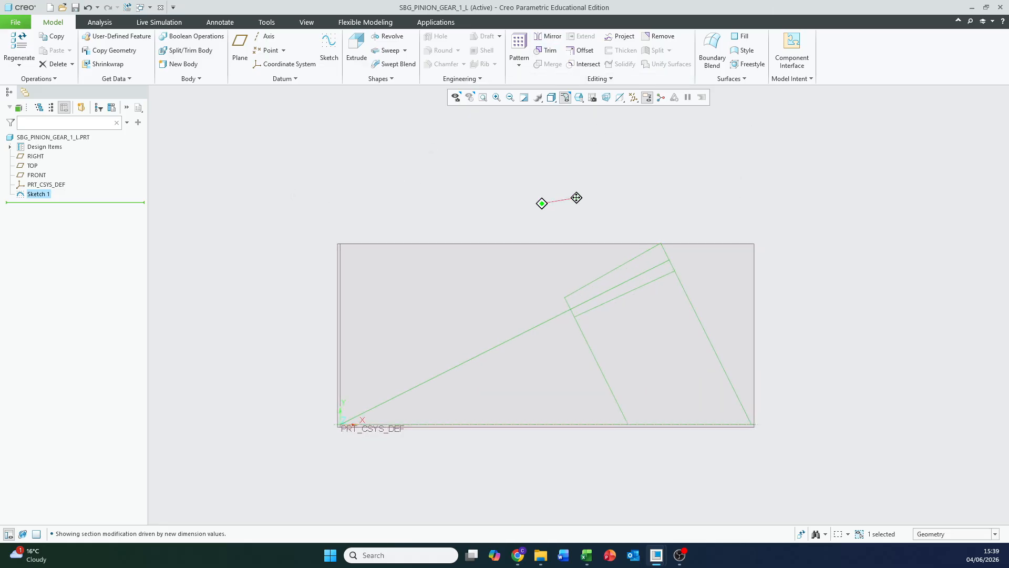
left_click(390, 37)
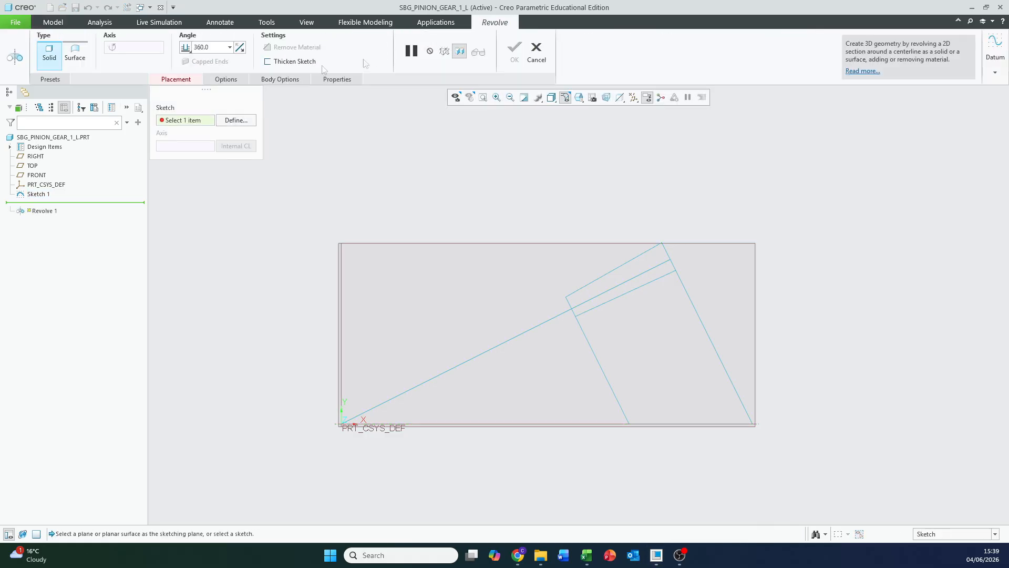
left_click(81, 58)
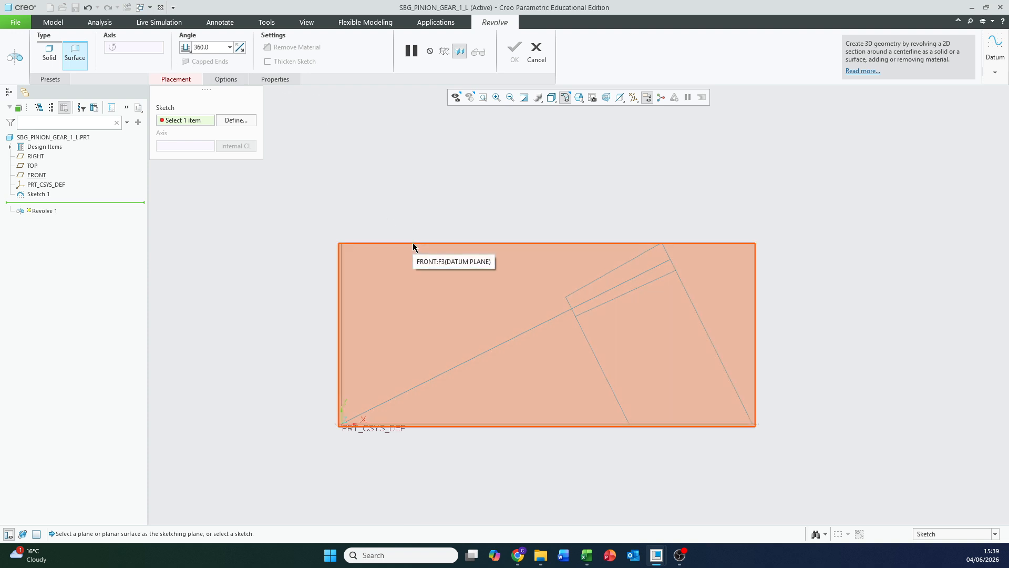
left_click(412, 243)
Project the cone line segment between the two perpendicular lines into the section and revolve it 360° about the sketch's horizontal axis
left_click(410, 65)
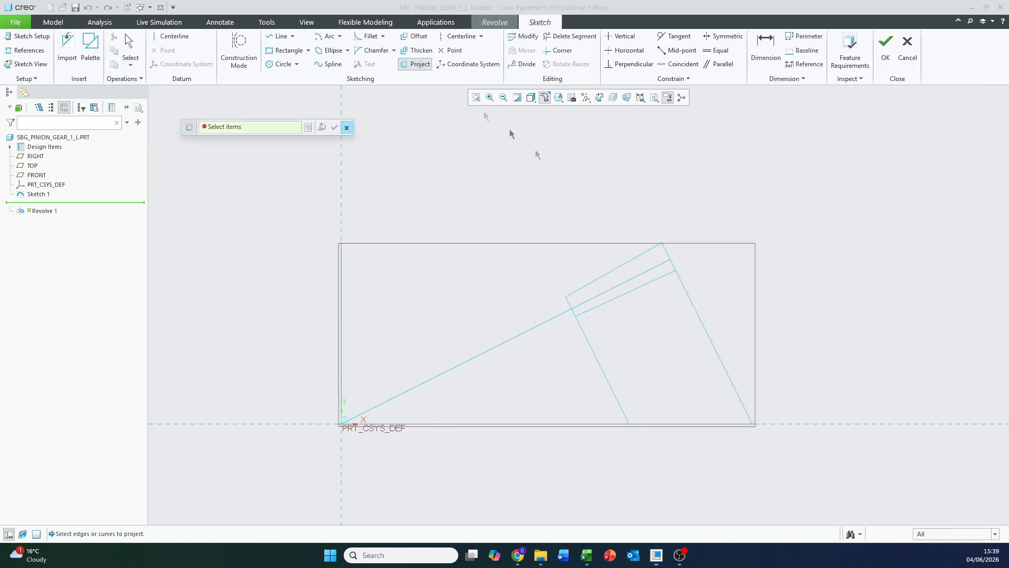
scroll(660, 307, "down", 2)
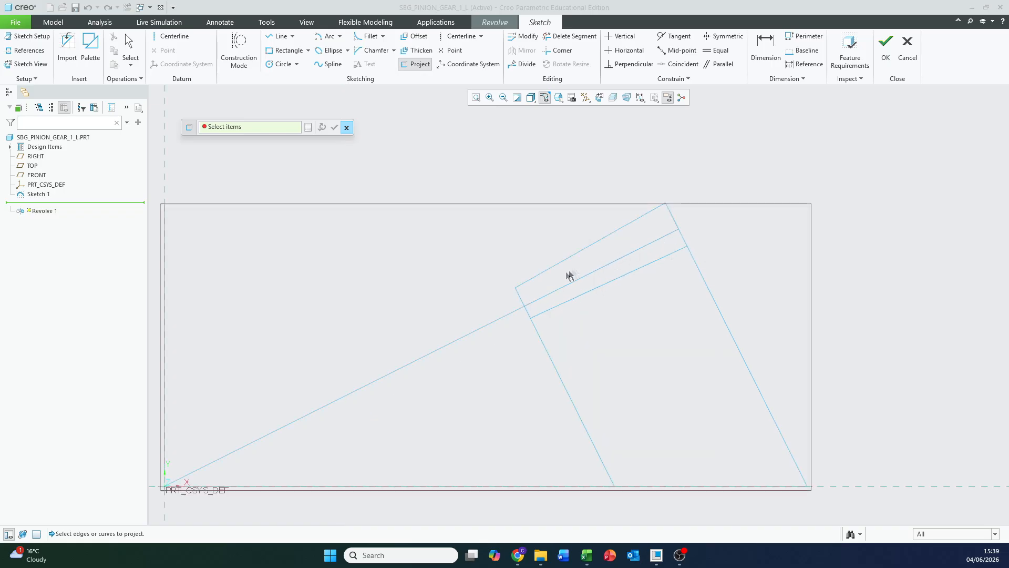
scroll(465, 335, "up", 1)
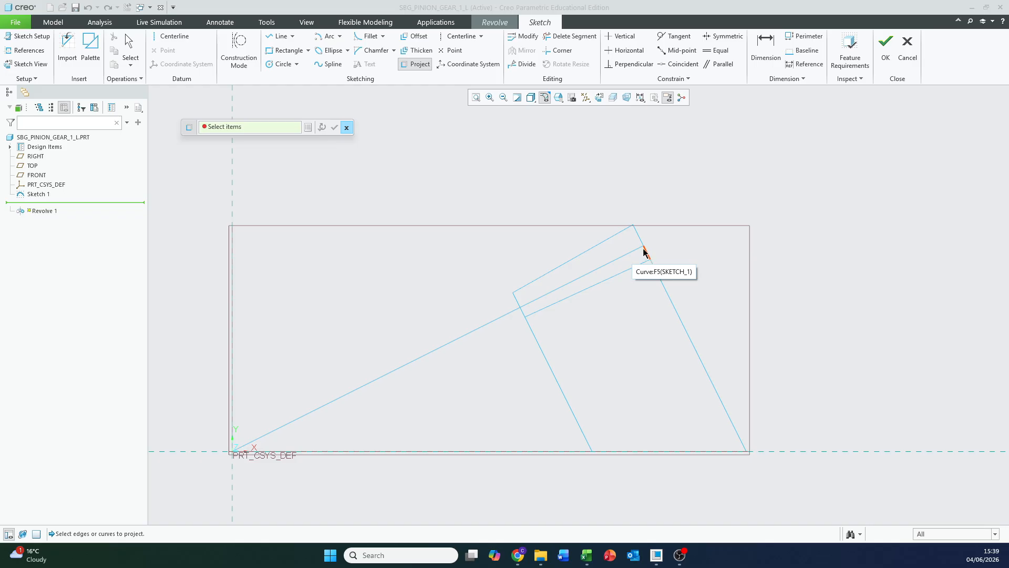
left_click(612, 265)
left_click(335, 128)
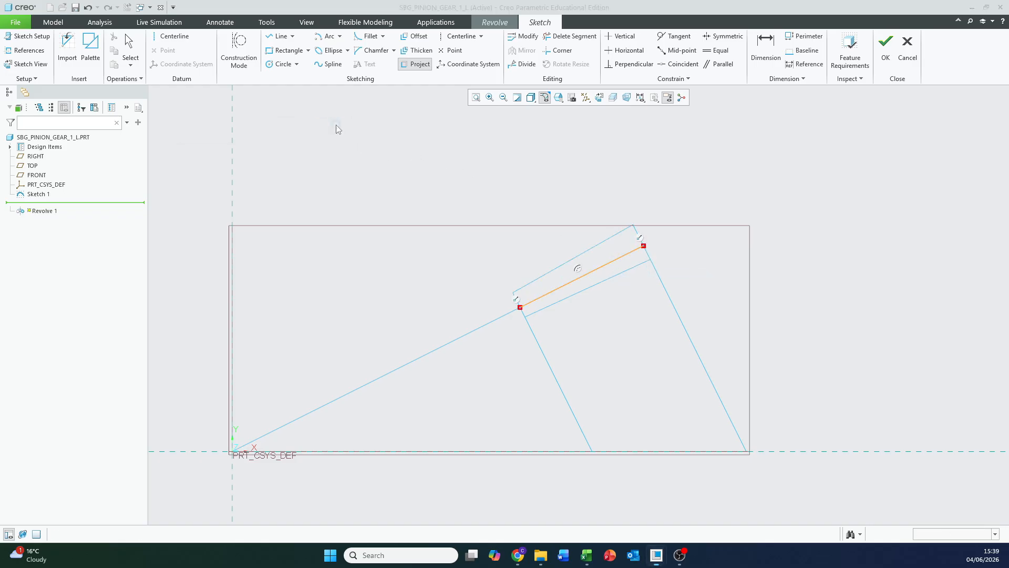
left_click(886, 50)
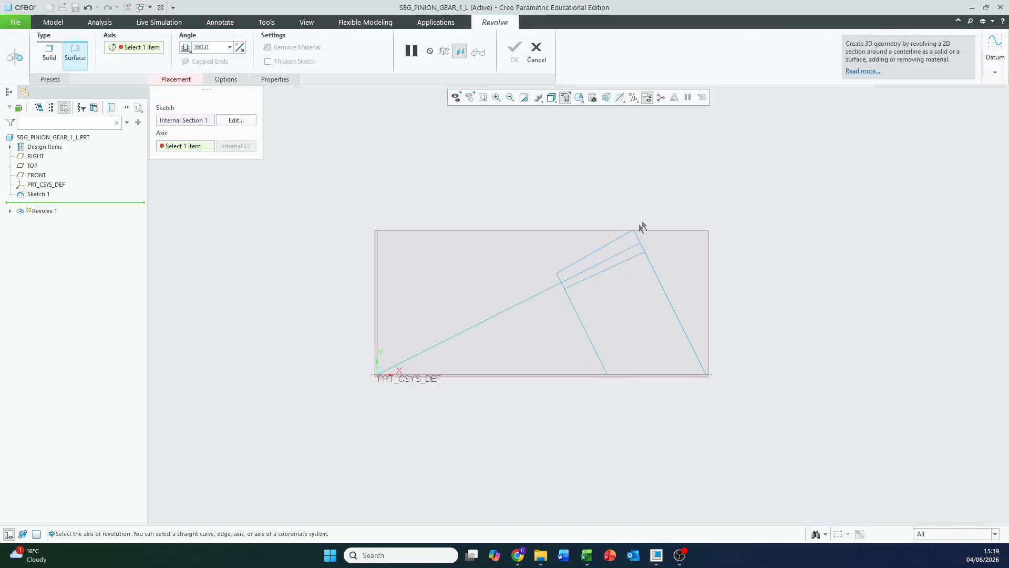
left_click(522, 357)
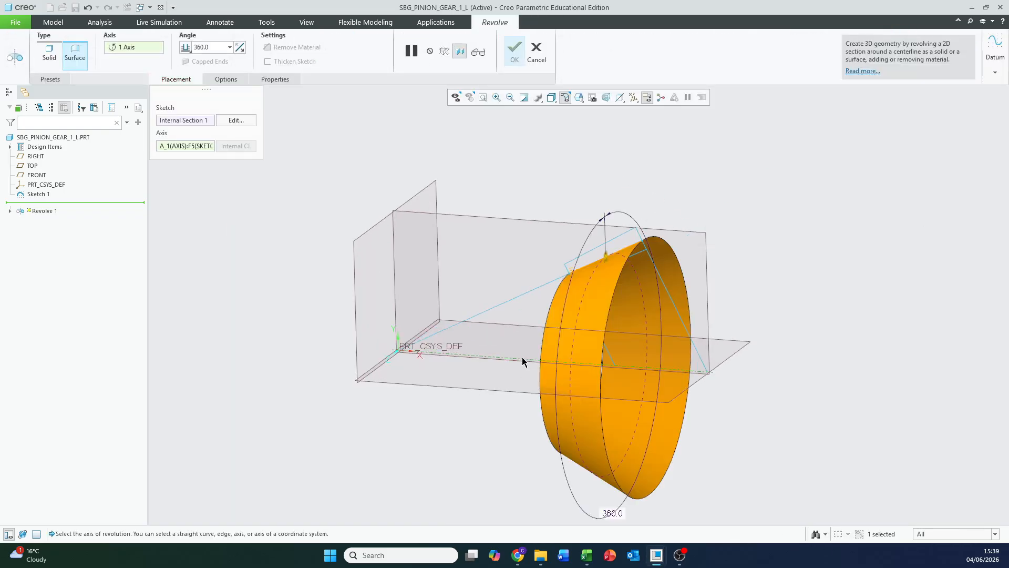
left_click(513, 51)
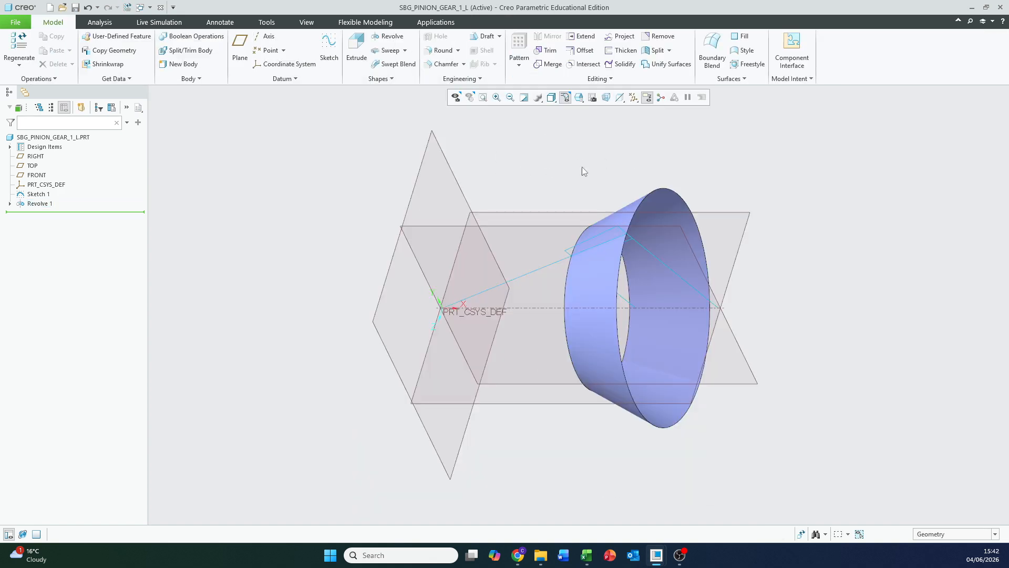
mouse_move(582, 167)
middle_mouse_down()
mouse_move(568, 286)
mouse_move(607, 247)
middle_mouse_up()
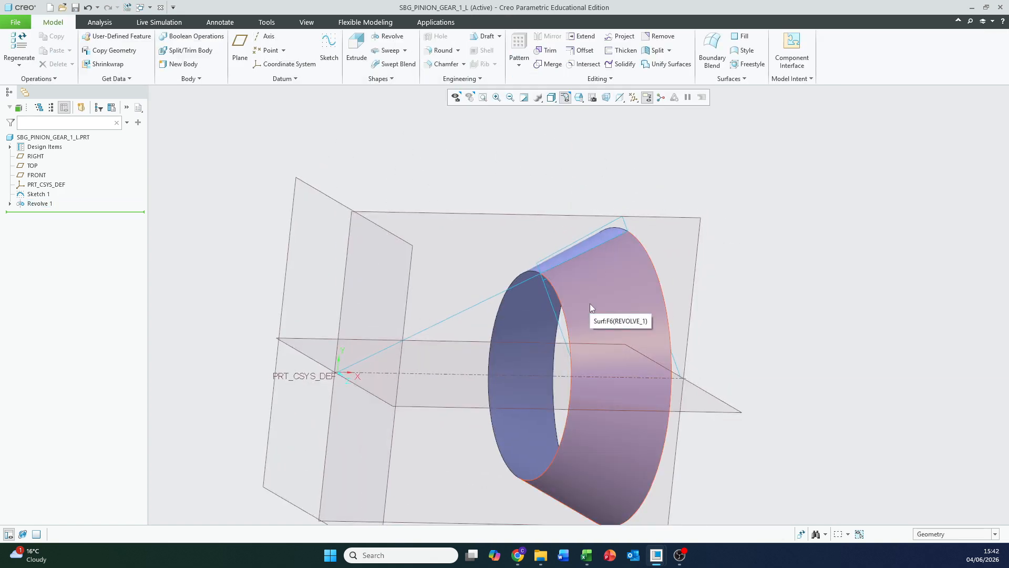
middle_click_drag(626, 299, 604, 273)
middle_click_drag(619, 321, 590, 275, "shift")
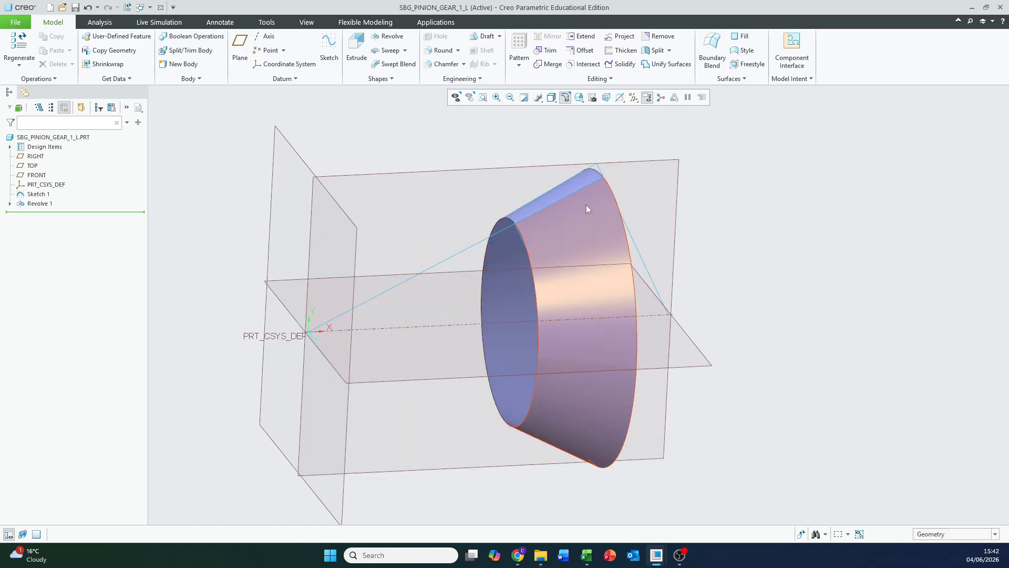
middle_click_drag(590, 211, 593, 227)
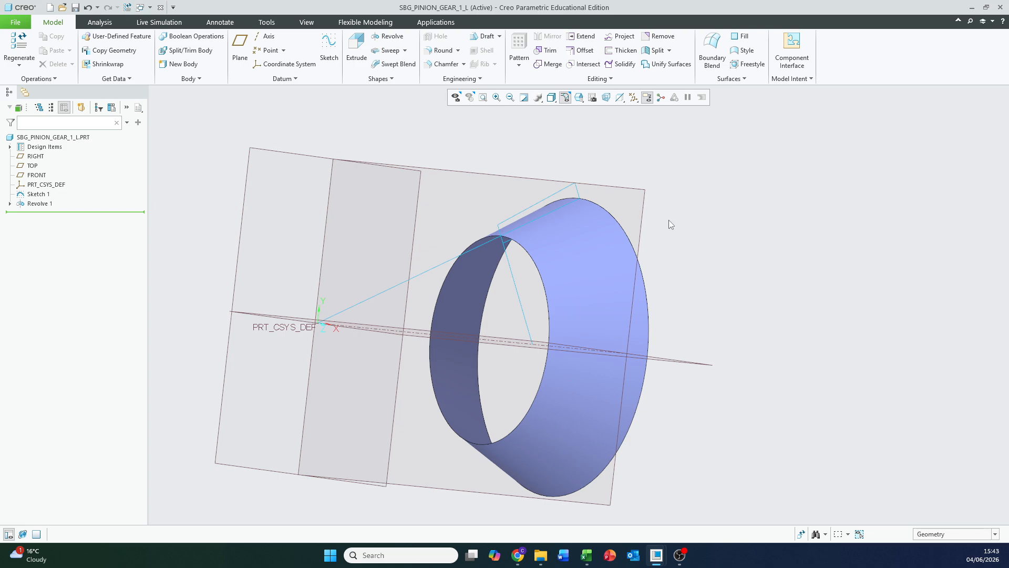
scroll(668, 220, "down", 3)
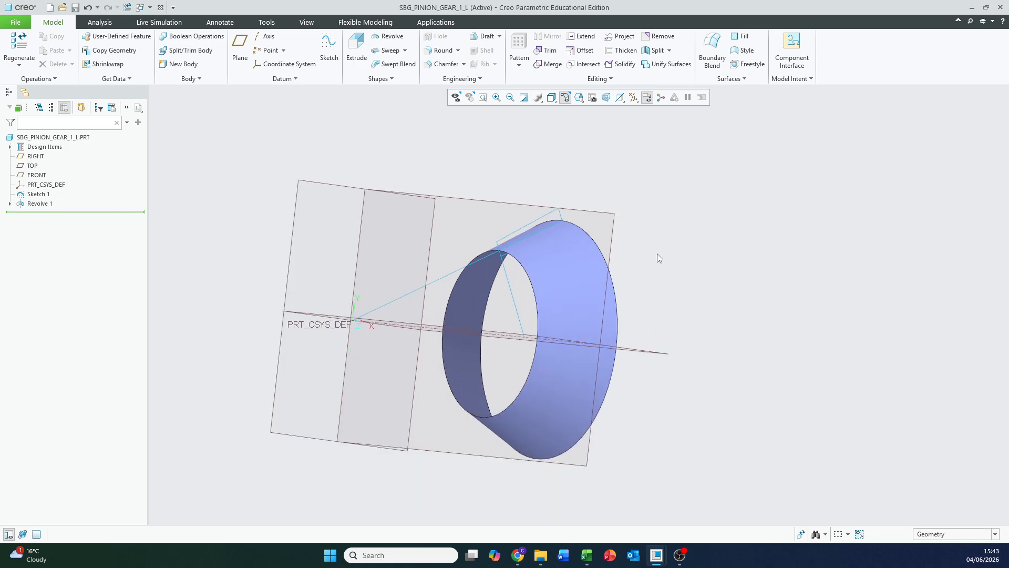
key("ctrl+d")
Switch to the Excel gear calculator and examine the spiral sketch layouts on the Sketch Reference Gear 1 and Gear 2 sheets
left_click(586, 555)
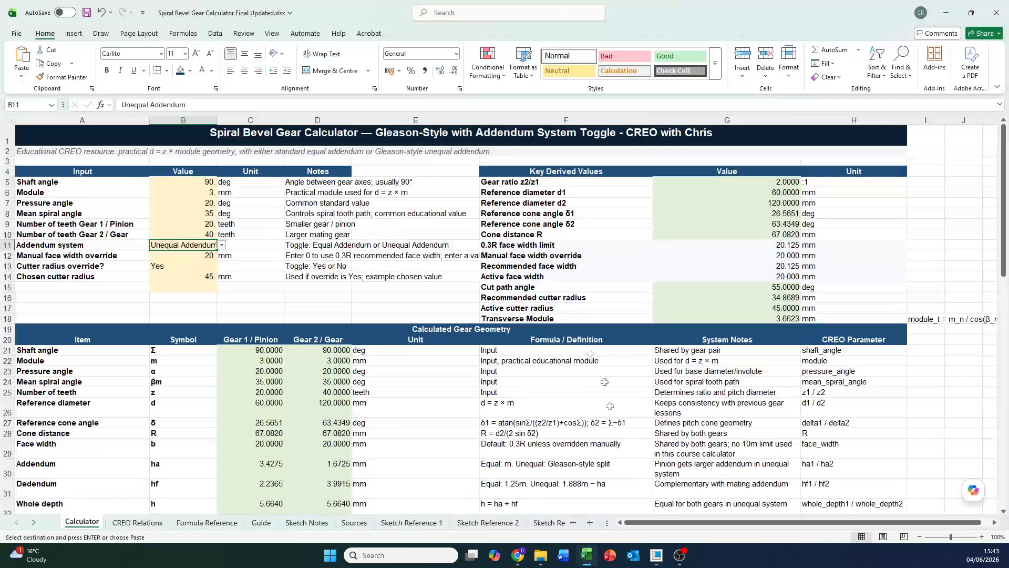
left_click(34, 522)
left_click(34, 522)
left_click(34, 522)
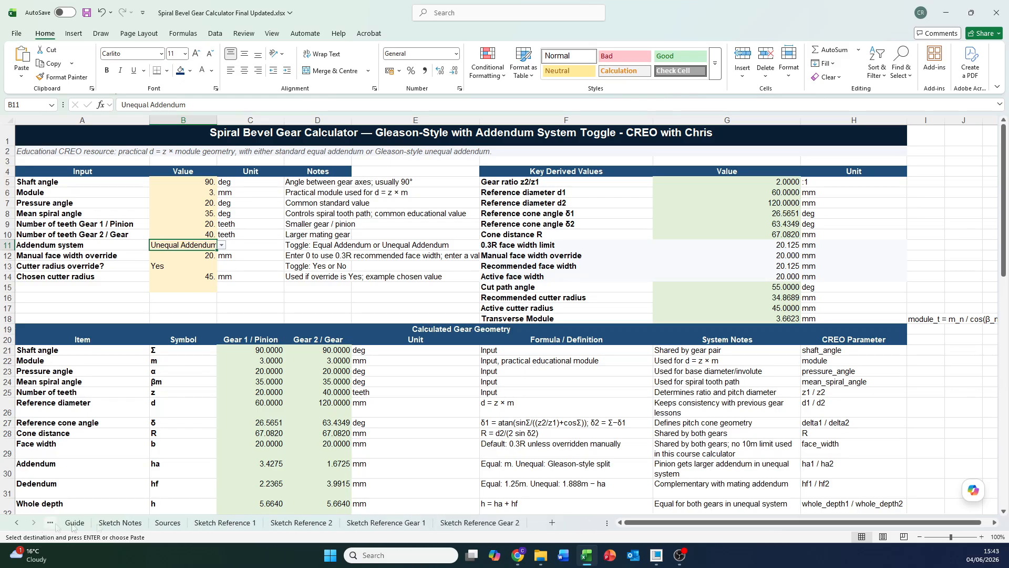
left_click(399, 523)
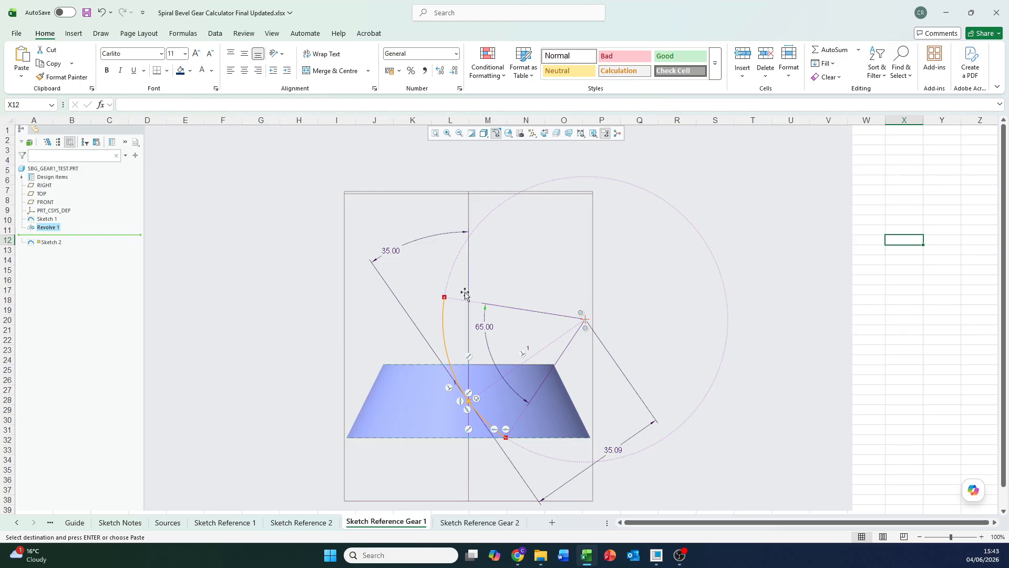
left_click(488, 527)
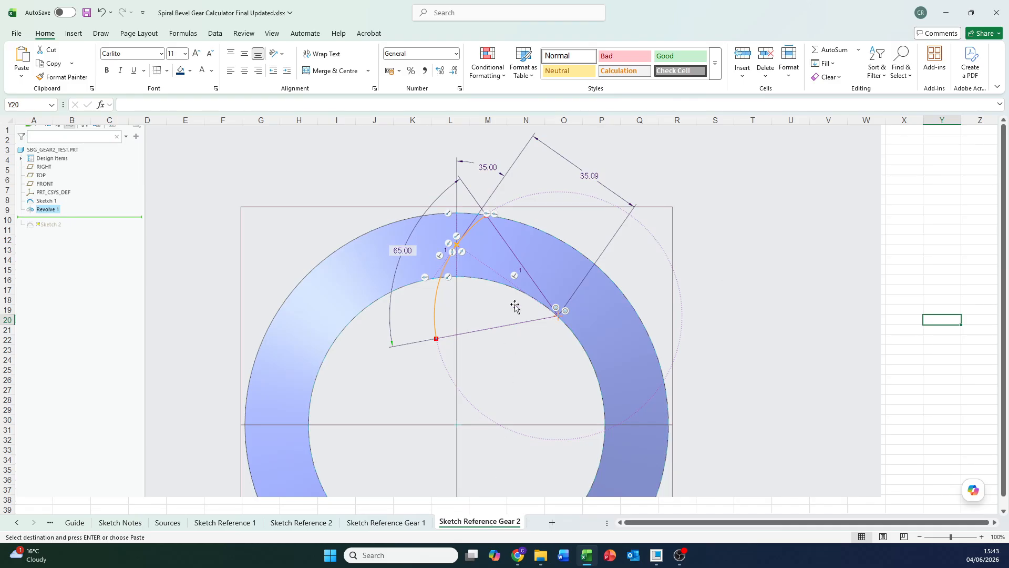
scroll(514, 307, "down", 2)
scroll(515, 305, "up", 2)
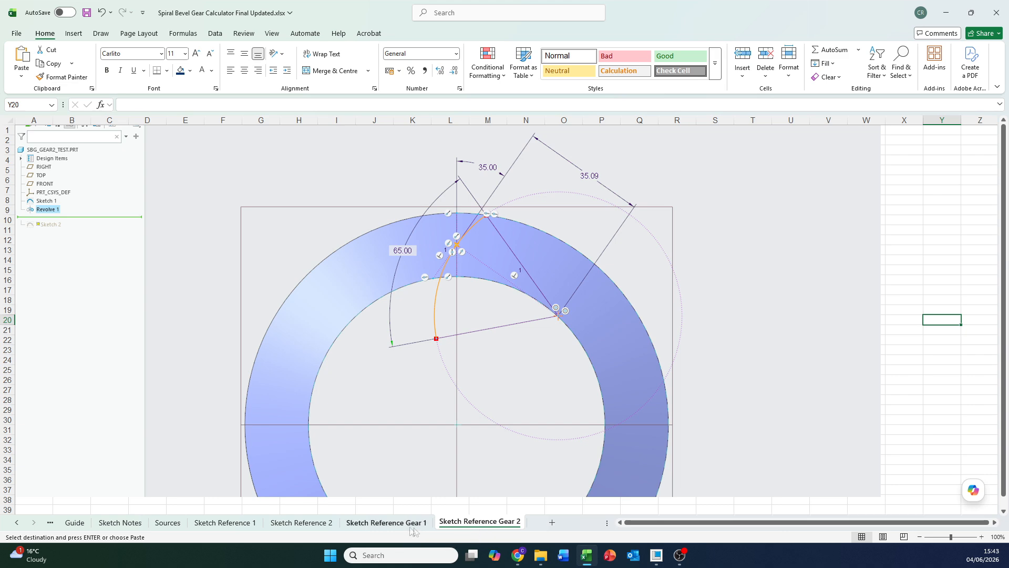
left_click(389, 523)
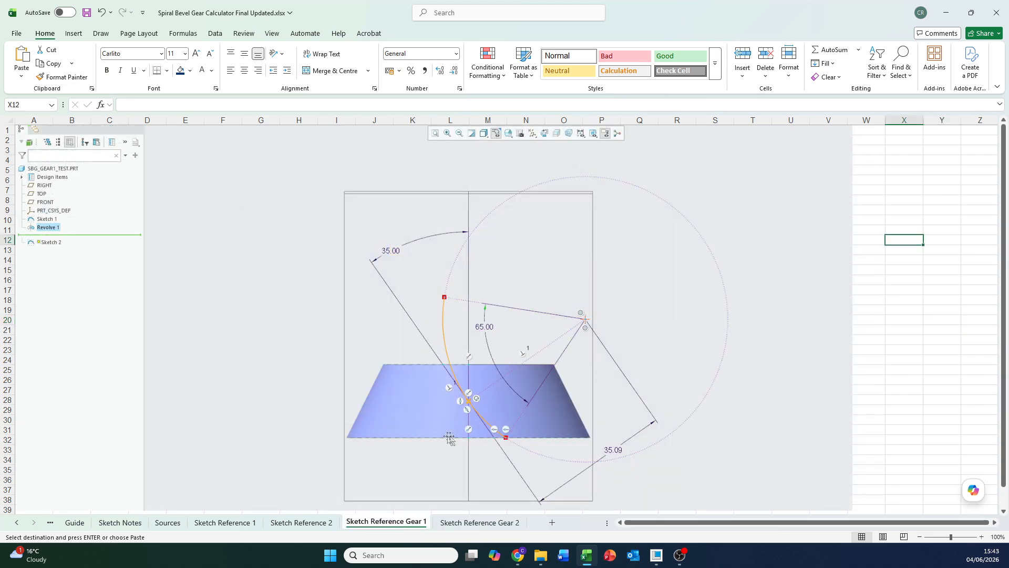
scroll(457, 394, "up", 3, "ctrl")
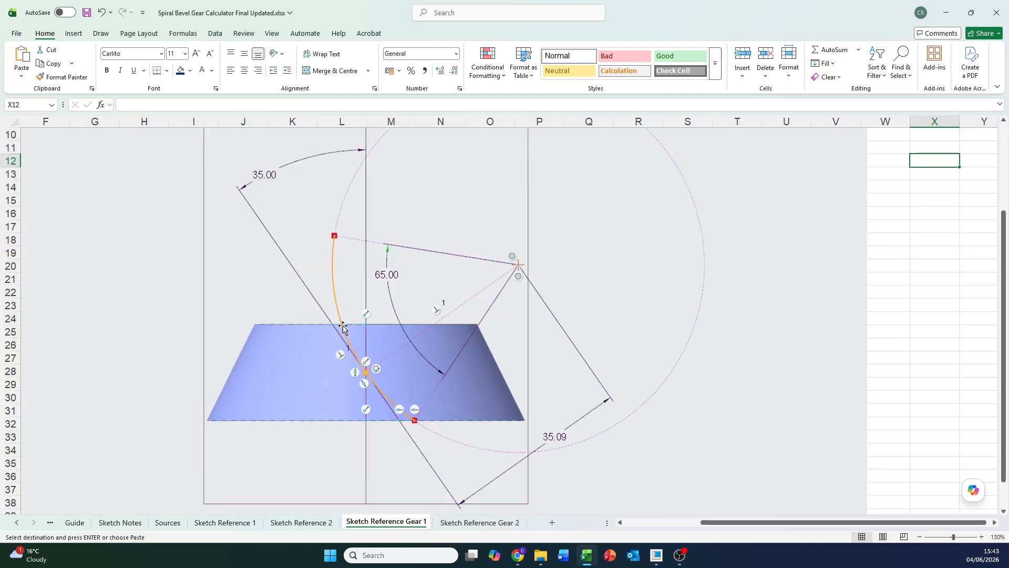
scroll(363, 392, "up", 1)
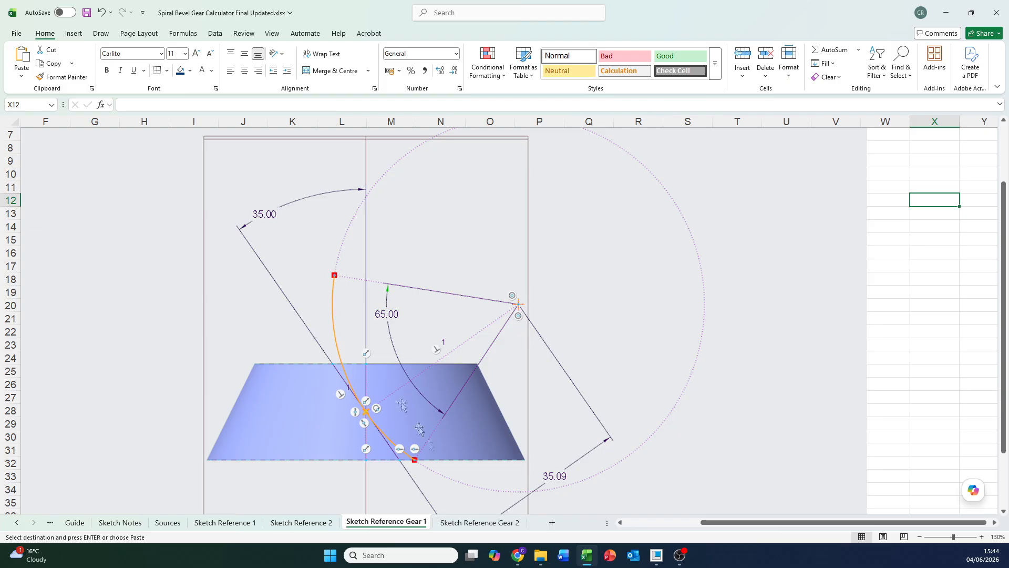
Compare the cutter arc's construction and direction on the Gear 2 reference sketch with the Gear 1 reference sketch
left_click(480, 522)
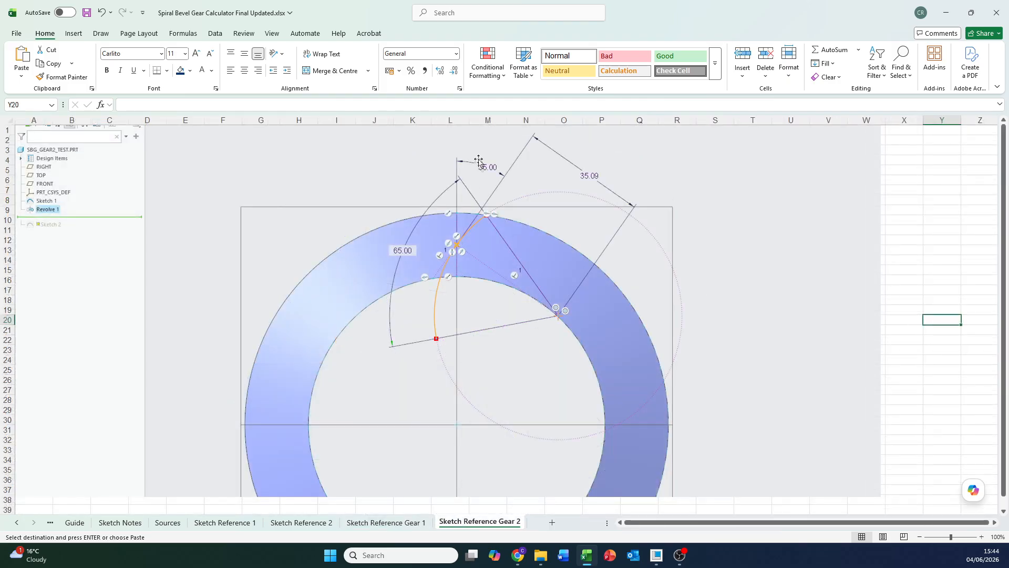
scroll(477, 209, "up", 2, "ctrl")
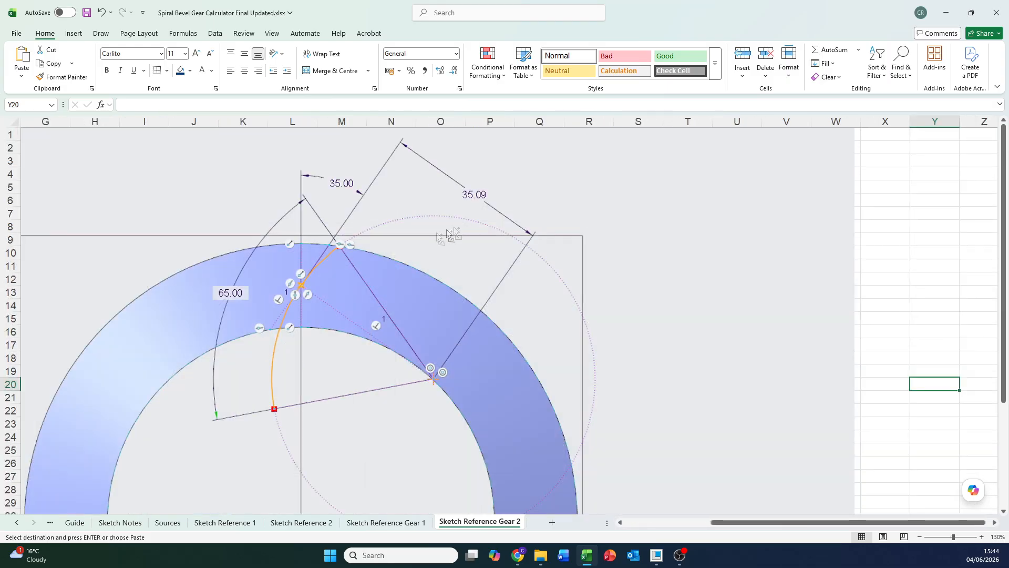
left_click_drag(724, 522, 652, 522)
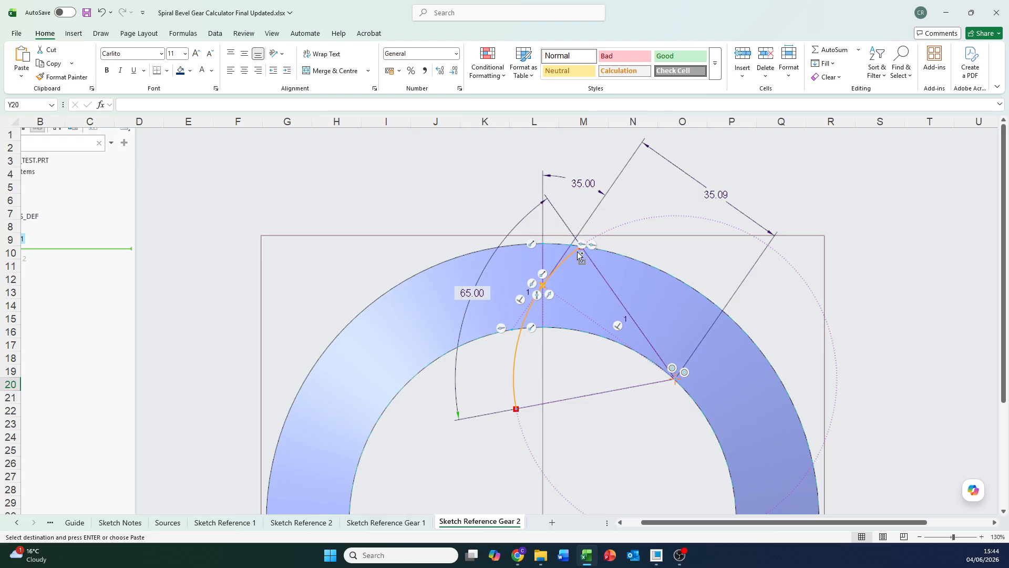
scroll(578, 252, "down", 3, "ctrl")
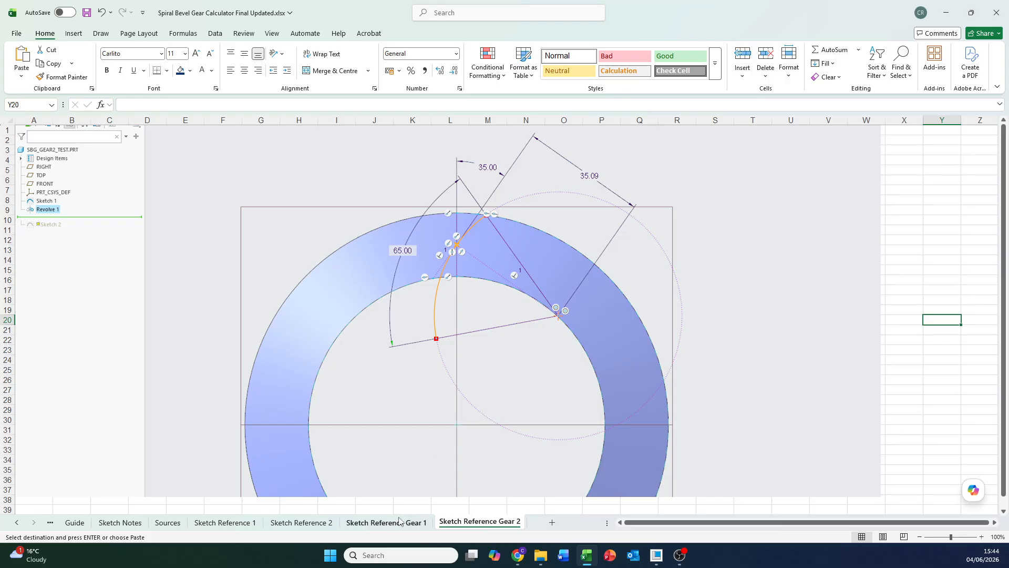
left_click(399, 520)
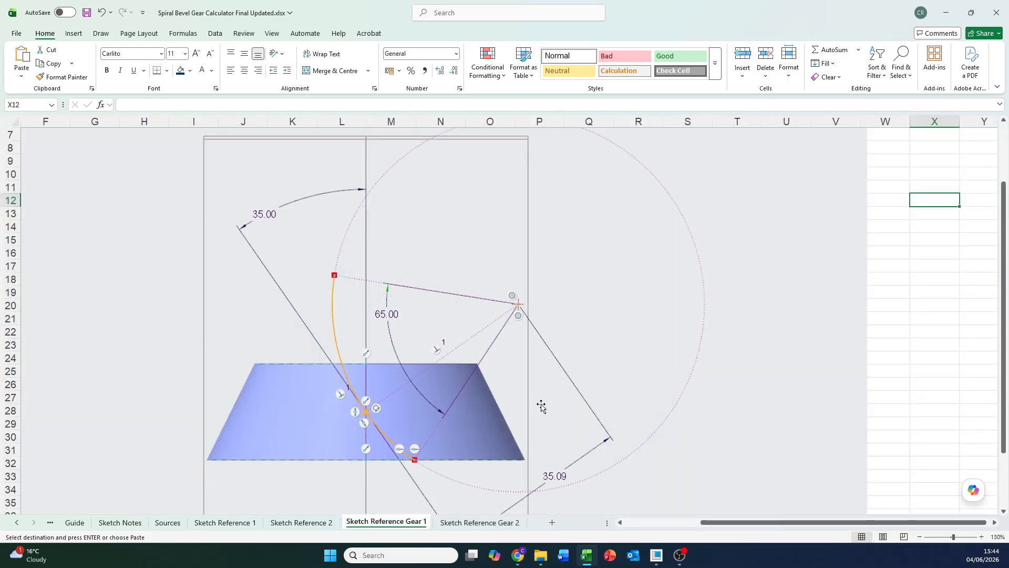
scroll(542, 406, "down", 2)
scroll(453, 265, "up", 2)
Switch to Creo, stand the cone upright with its small end up, and check its orientation against the Gear 1 reference sketch in Excel
left_click(948, 12)
mouse_move(575, 236)
middle_mouse_down()
mouse_move(635, 241)
mouse_move(590, 219)
mouse_move(536, 271)
mouse_move(510, 279)
middle_mouse_up()
mouse_move(732, 225)
middle_mouse_down()
mouse_move(716, 236)
mouse_move(727, 239)
middle_mouse_up()
middle_click_drag(750, 199, 715, 271, "shift")
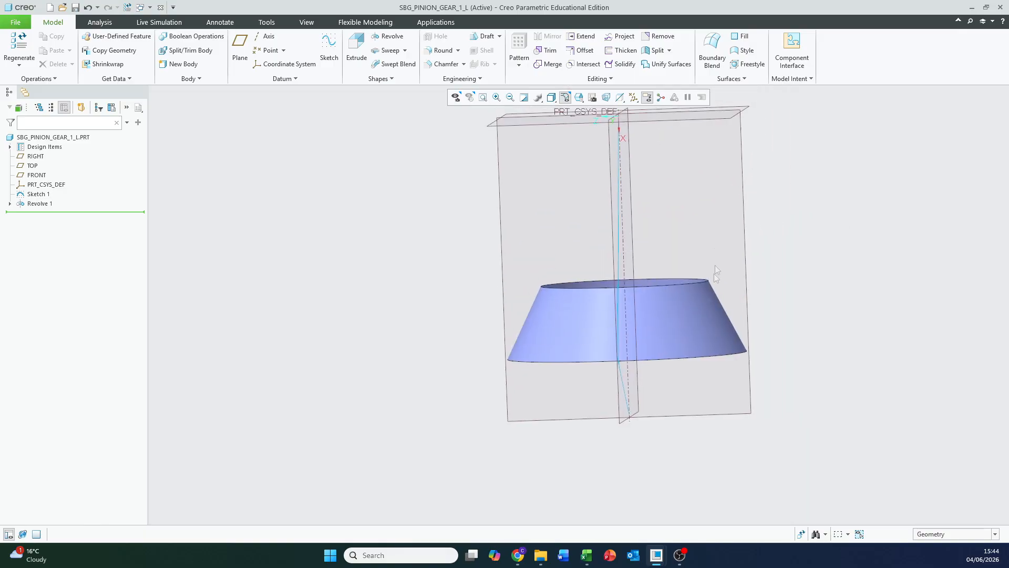
left_click(586, 555)
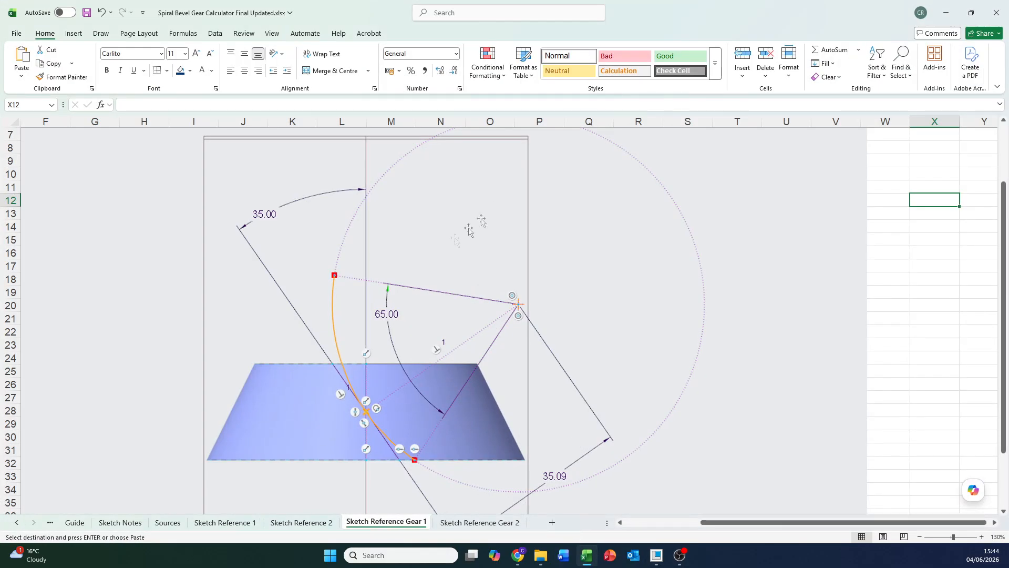
scroll(406, 312, "down", 1)
scroll(405, 314, "up", 2)
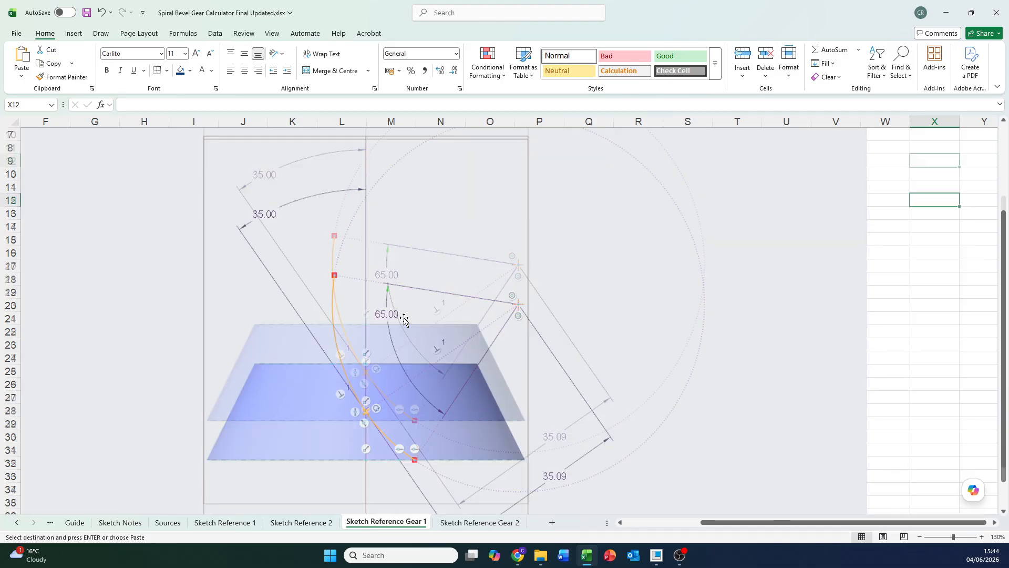
left_click(943, 8)
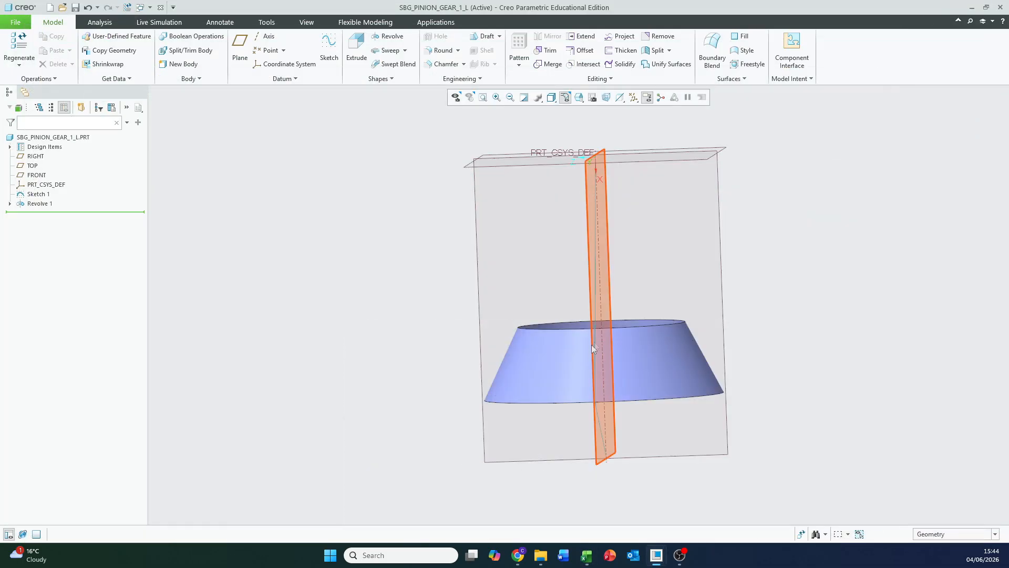
Start a sketch on the TOP datum plane and orient it parallel to the screen
left_click(722, 250)
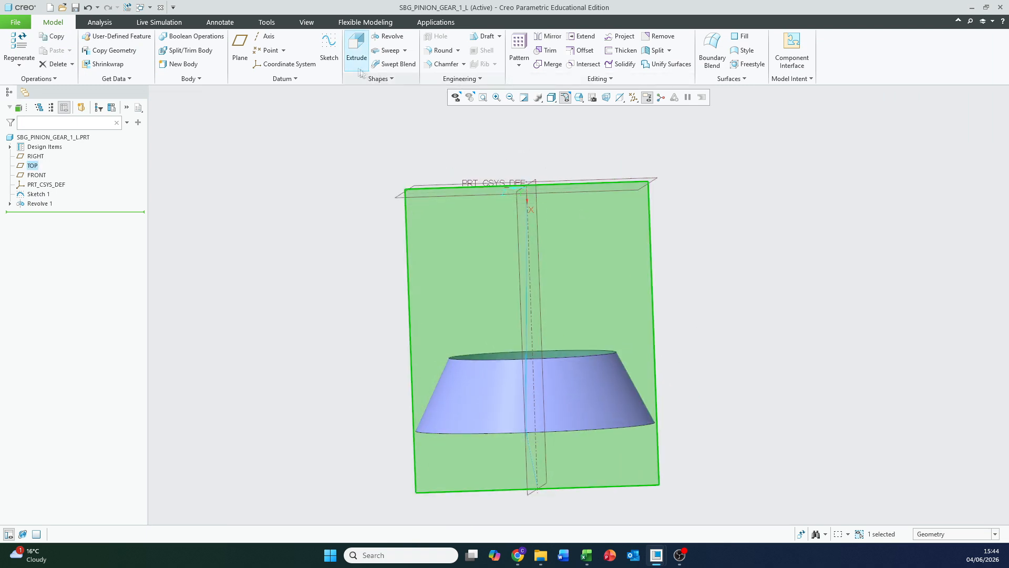
left_click(329, 49)
left_click(599, 98)
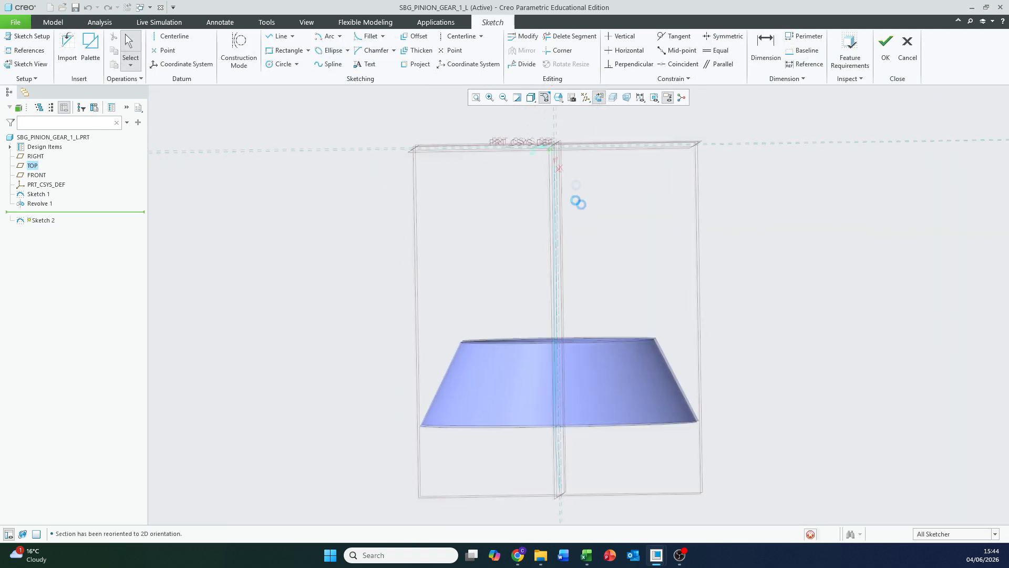
Add both halves of the cone's small-end and large-end edges as sketch references
left_click(24, 50)
left_click(648, 413)
left_click(648, 284)
left_click(594, 283)
left_click(597, 413)
left_click(989, 165)
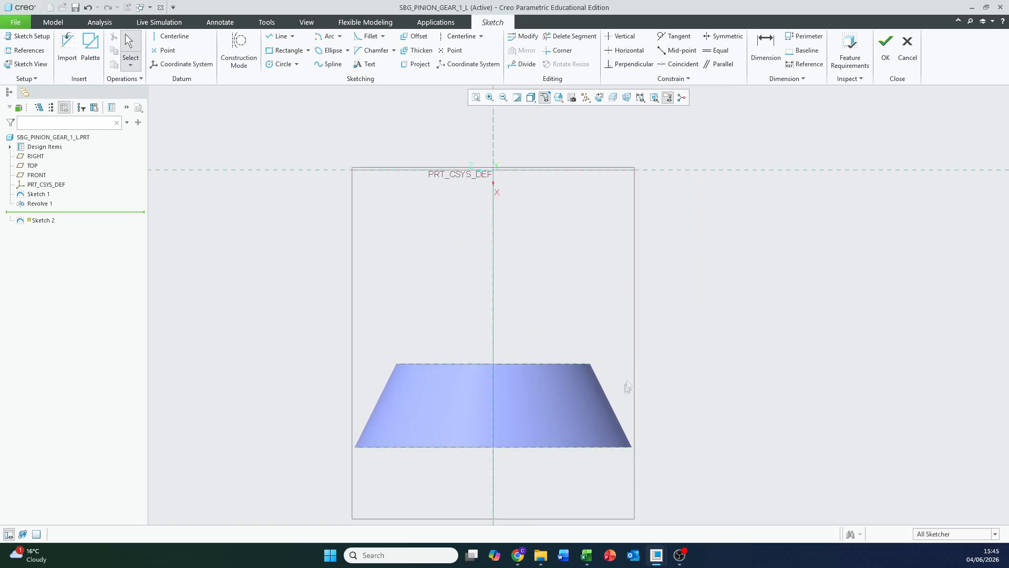
Draw a vertical line along the cone's axis between the small-end and large-end edges
left_click(278, 36)
scroll(500, 481, "down", 1)
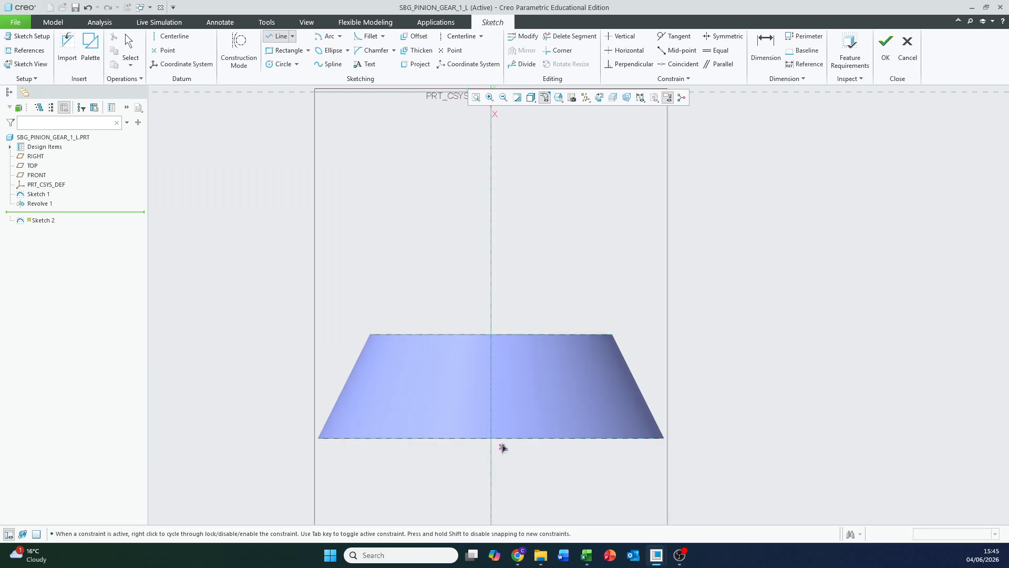
left_click(491, 333)
left_click(129, 45)
scroll(544, 401, "down", 1)
scroll(544, 398, "down", 3)
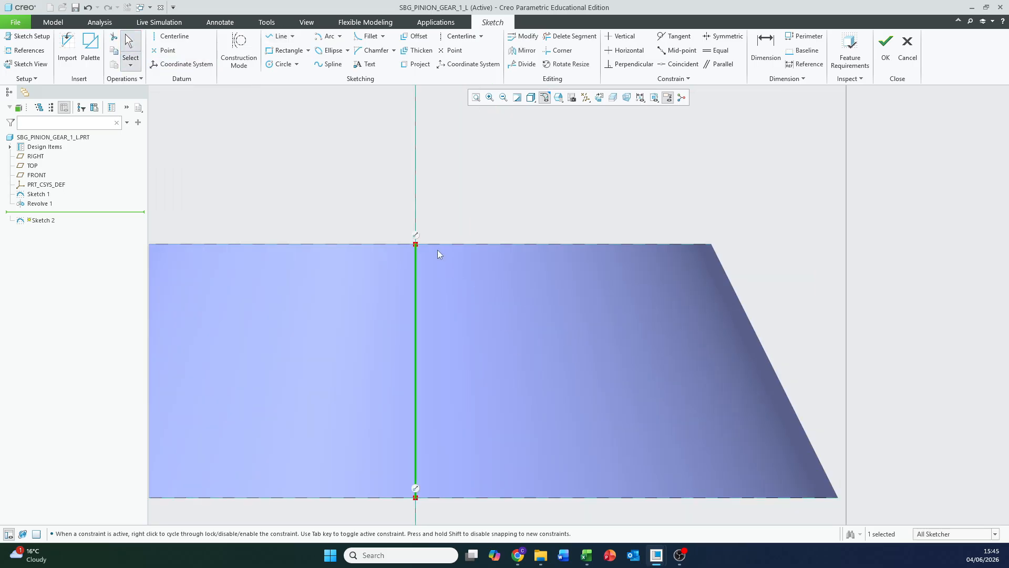
middle_click_drag(439, 275, 513, 276, "shift")
scroll(500, 237, "up", 1)
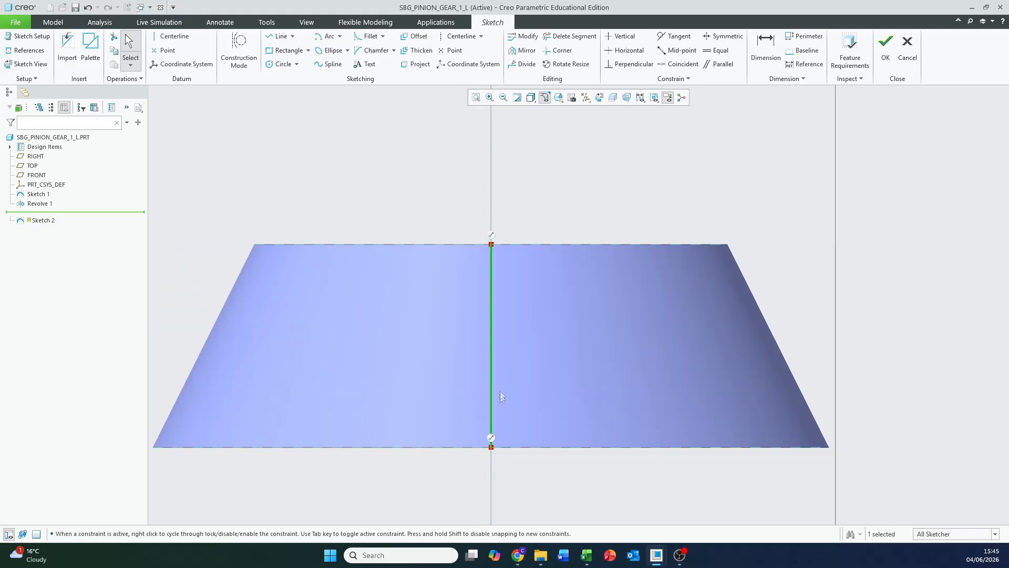
Place a datum point at the midpoint of the vertical line
left_click(166, 50)
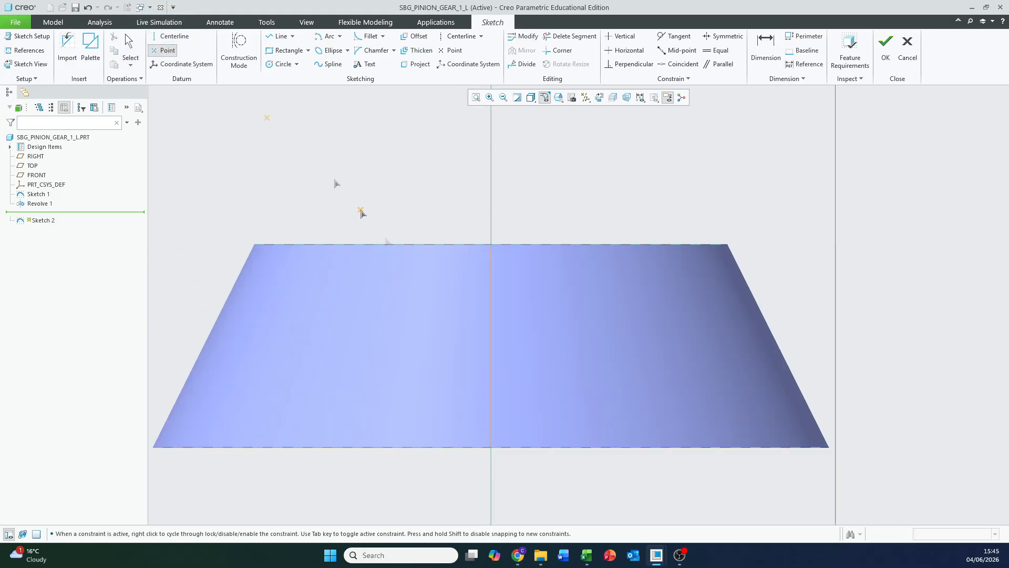
left_click(496, 348)
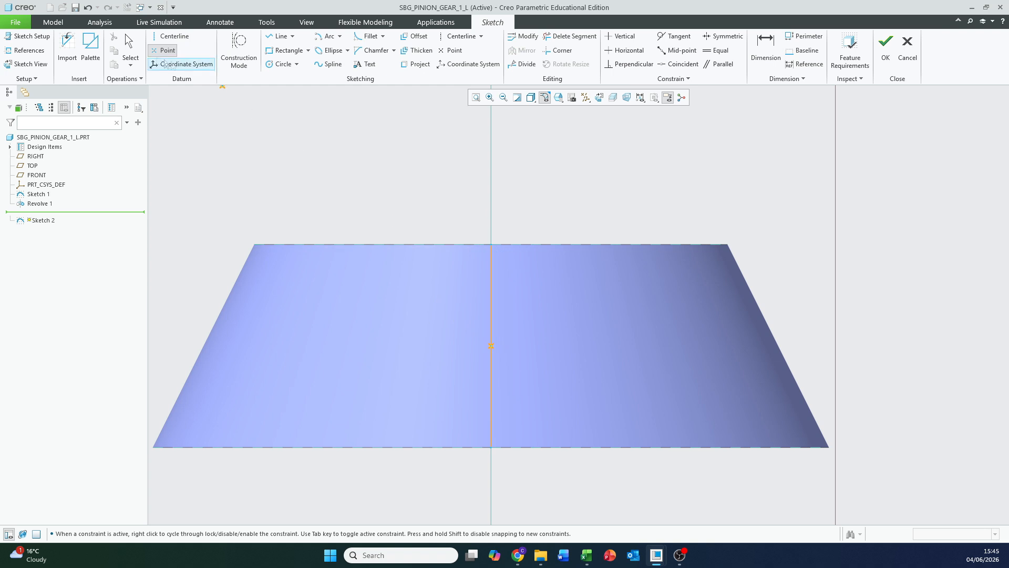
left_click(129, 44)
scroll(381, 196, "up", 1)
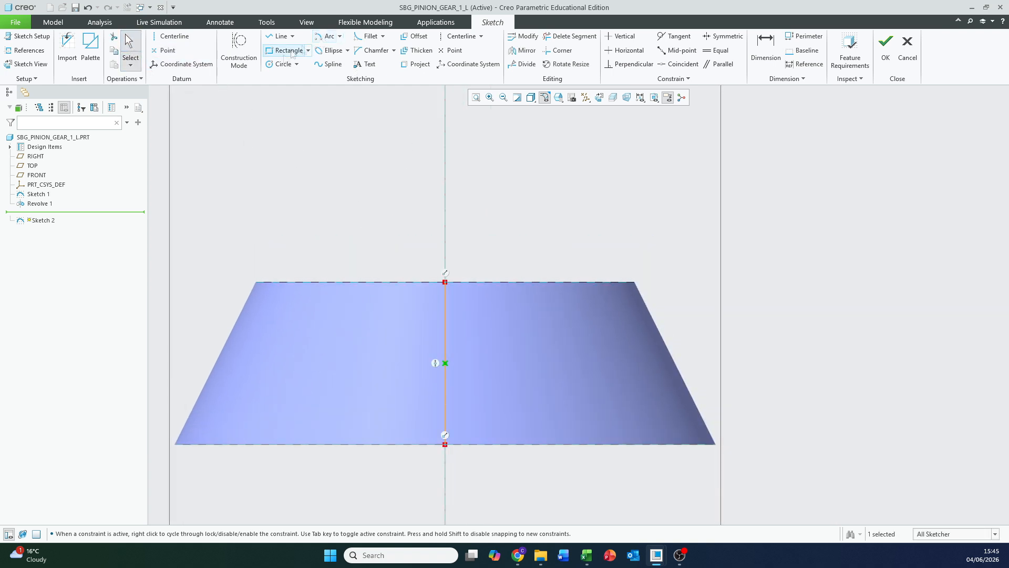
Check the Gear 1 reference in Excel, then draw a slanted line from the small-end edge through the midpoint to the large-end edge
left_click(586, 555)
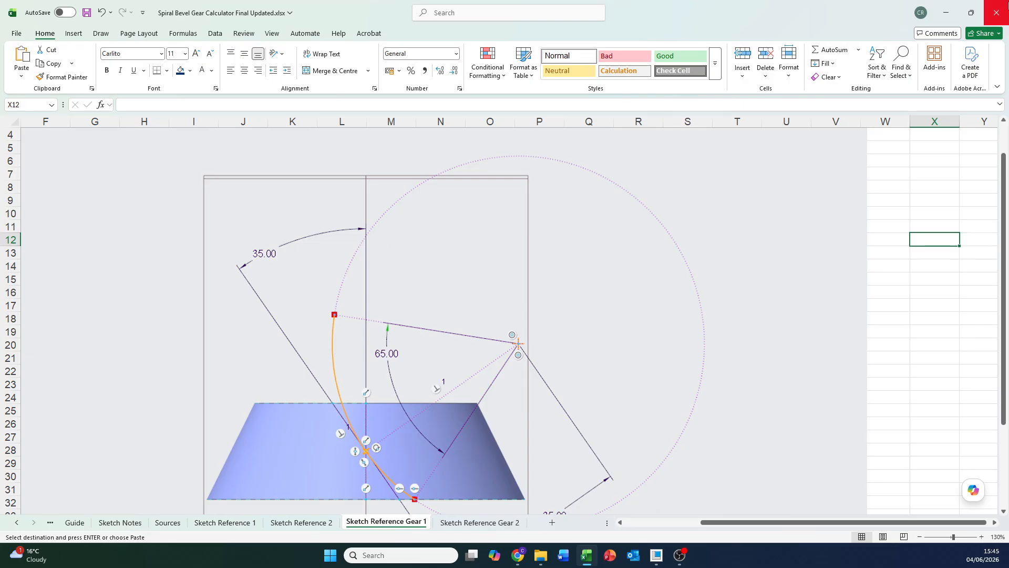
left_click(946, 12)
left_click(281, 40)
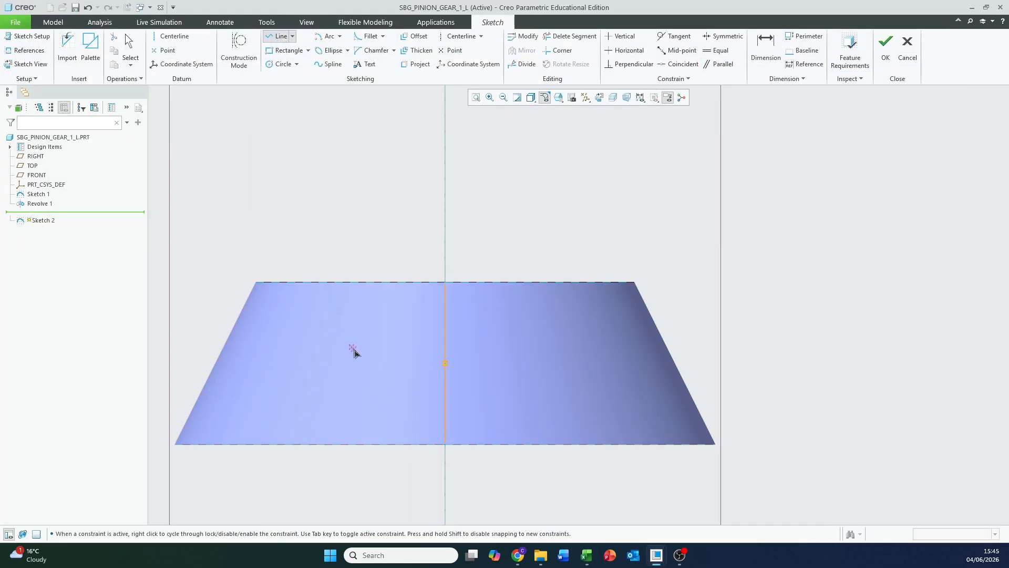
scroll(353, 351, "down", 1)
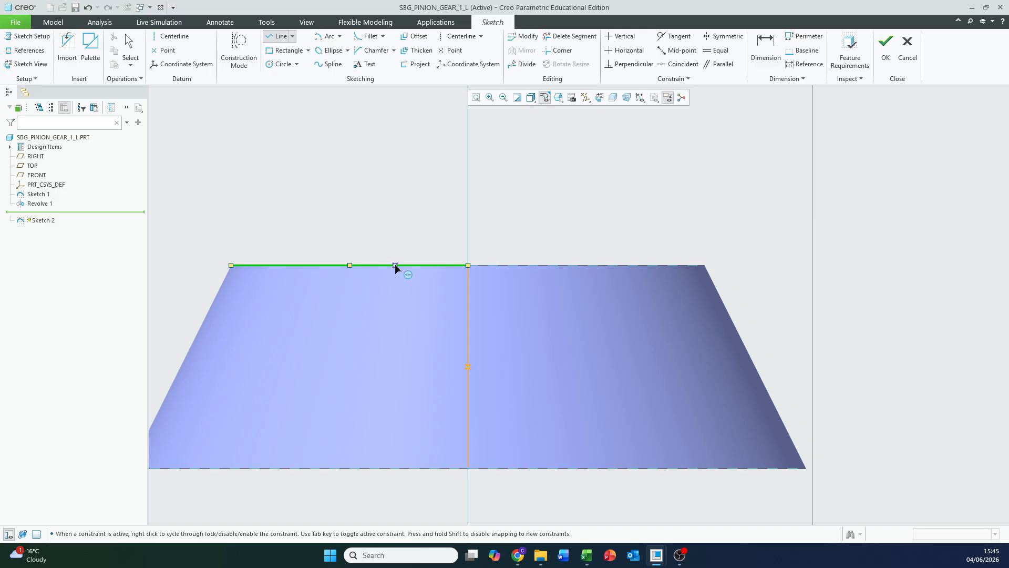
left_click(388, 266)
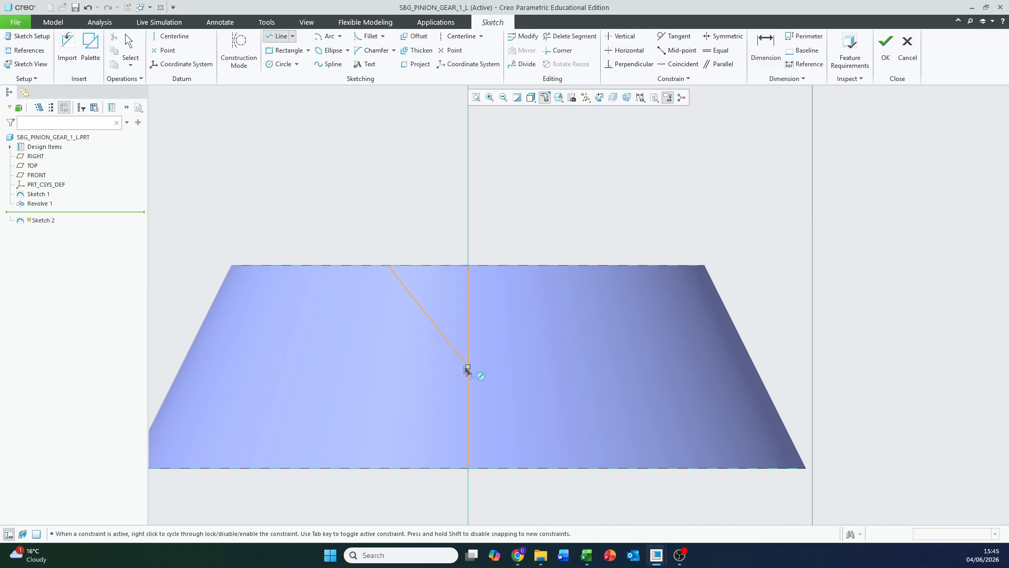
left_click(549, 468)
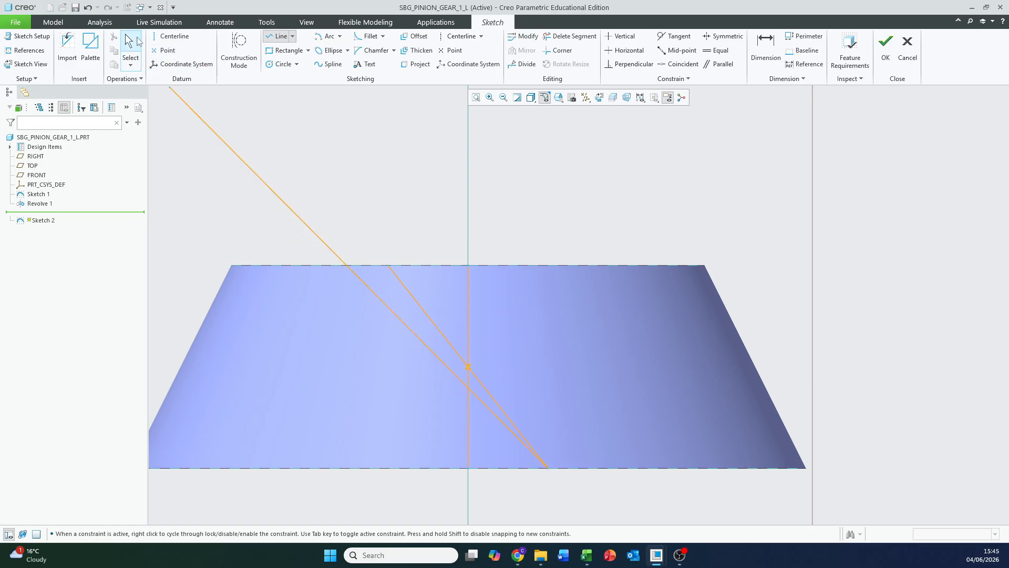
middle_click(448, 327)
Dimension the angle between the slanted line and the vertical line above the cone's small end
left_click(765, 46)
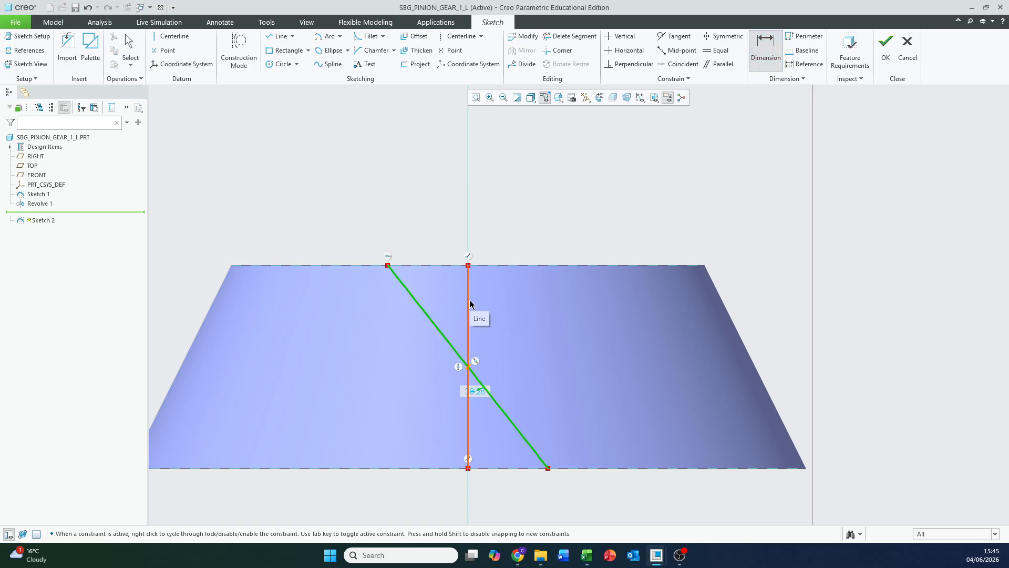
middle_click(442, 238)
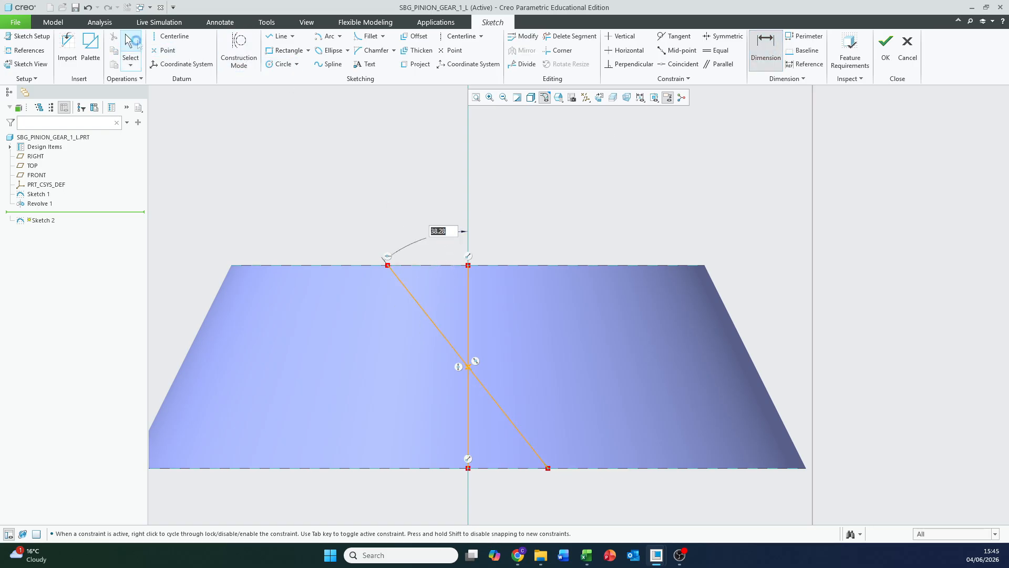
left_click(129, 50)
Add the sketch relation sd1=MEAN_SPIRAL_ANGLE to drive the slanted line's angle, and verify the relations
left_click(271, 21)
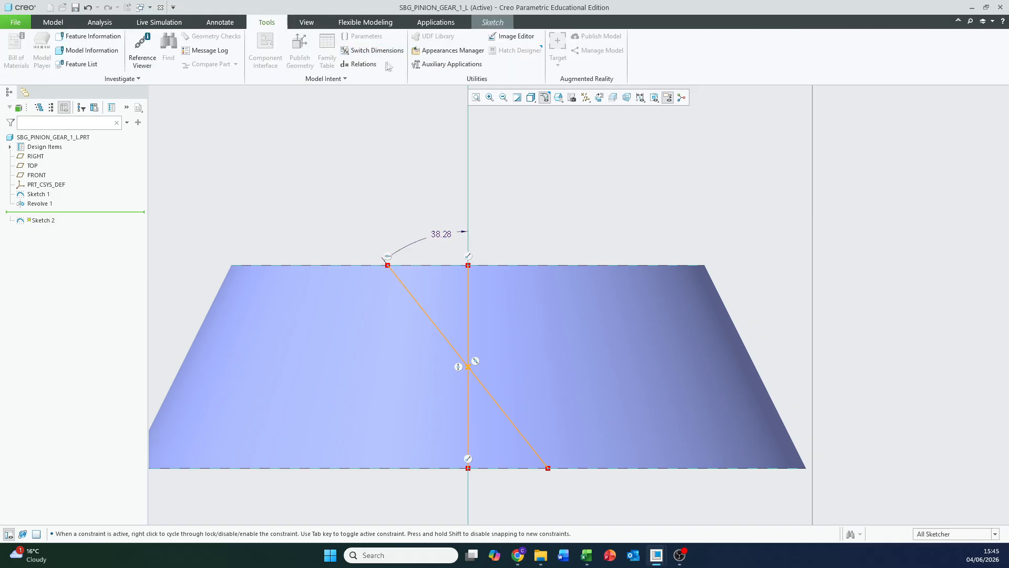
left_click(359, 64)
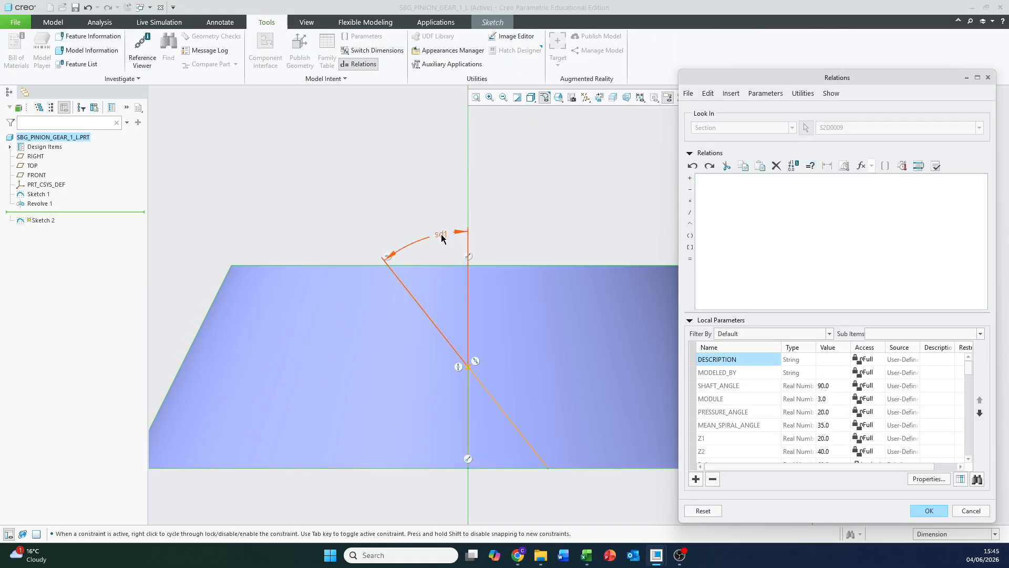
left_click(472, 235)
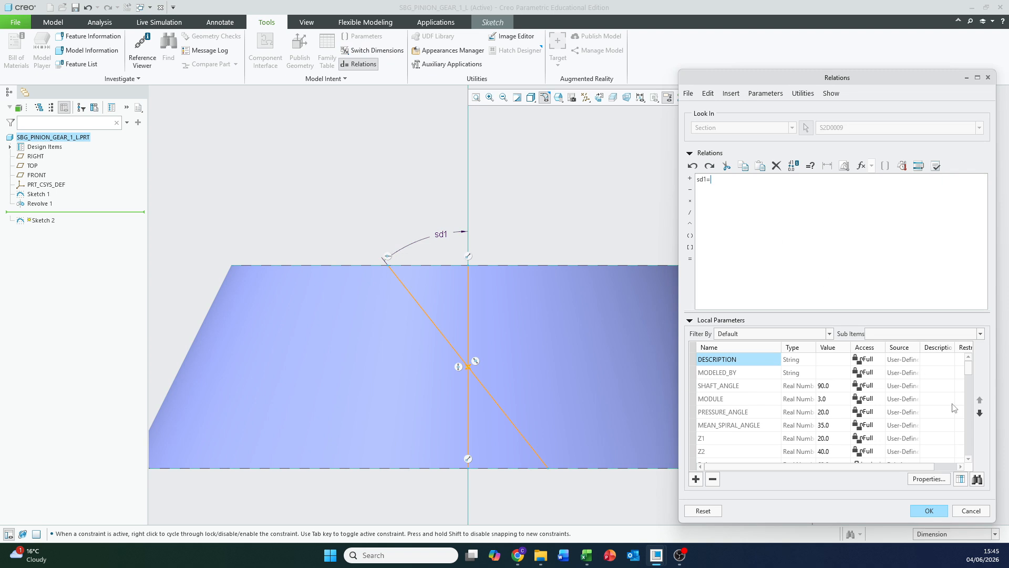
right_click(733, 428)
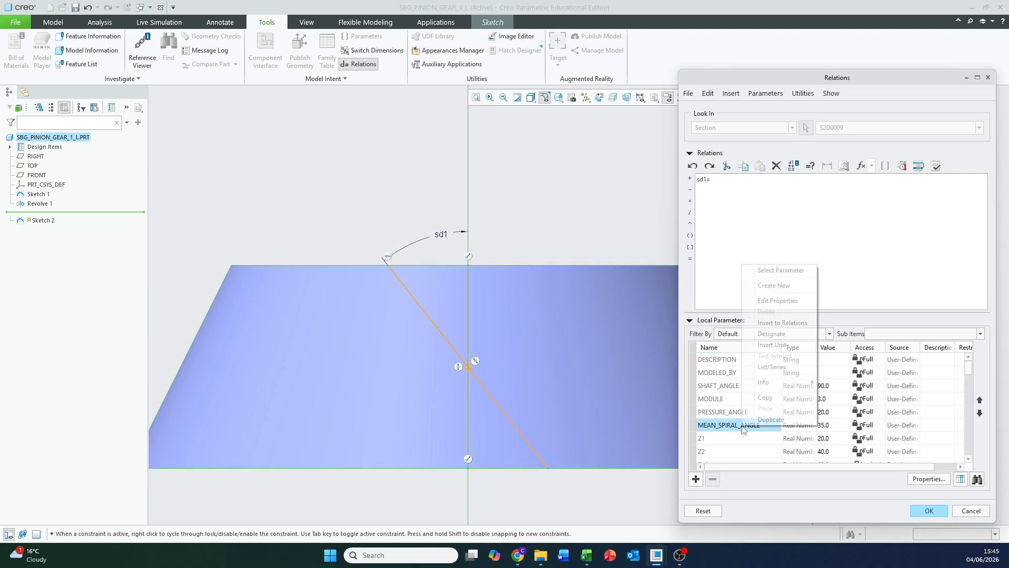
left_click(782, 323)
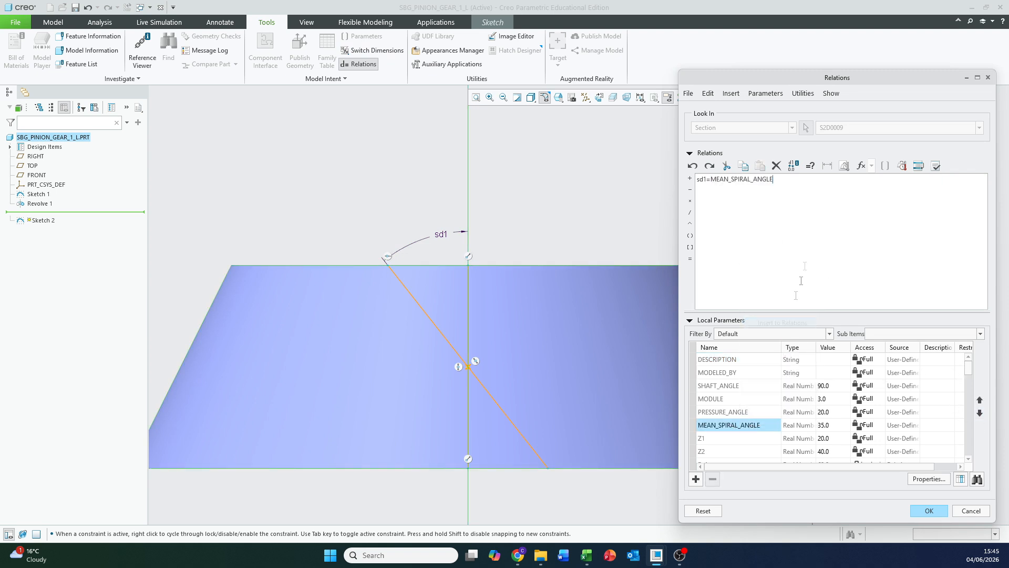
left_click(936, 167)
left_click(556, 294)
left_click(930, 510)
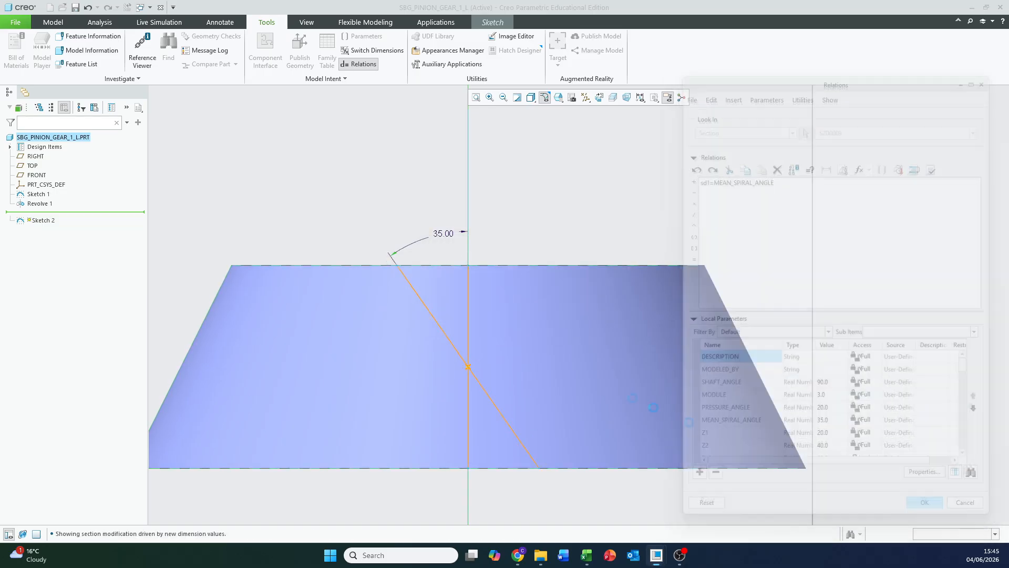
Check the Gear 1 sketch reference in Excel, then draw a line from the midpoint perpendicular to the slanted line, extending up beyond the cone
left_click(489, 22)
left_click(586, 555)
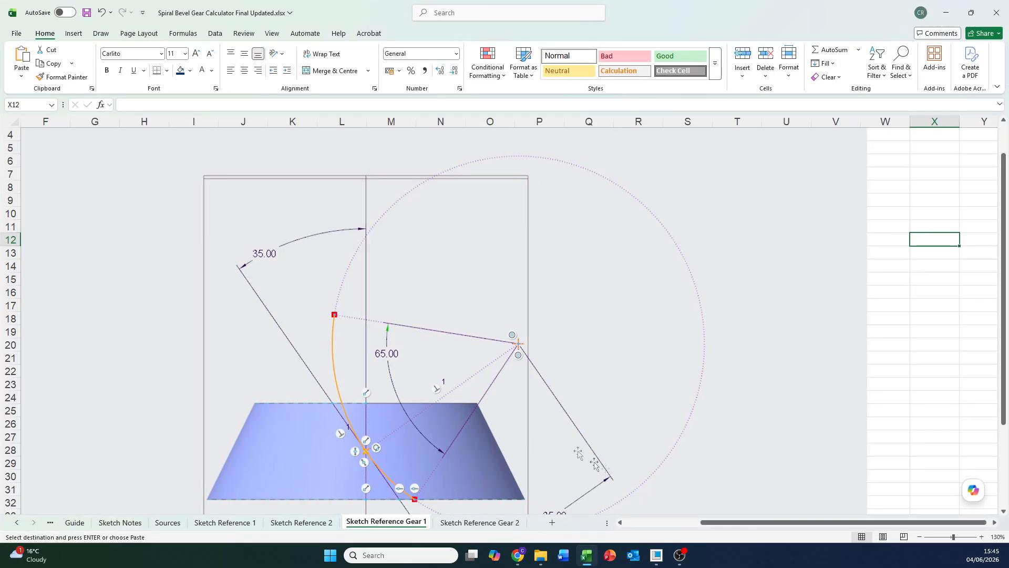
left_click(946, 13)
left_click(278, 35)
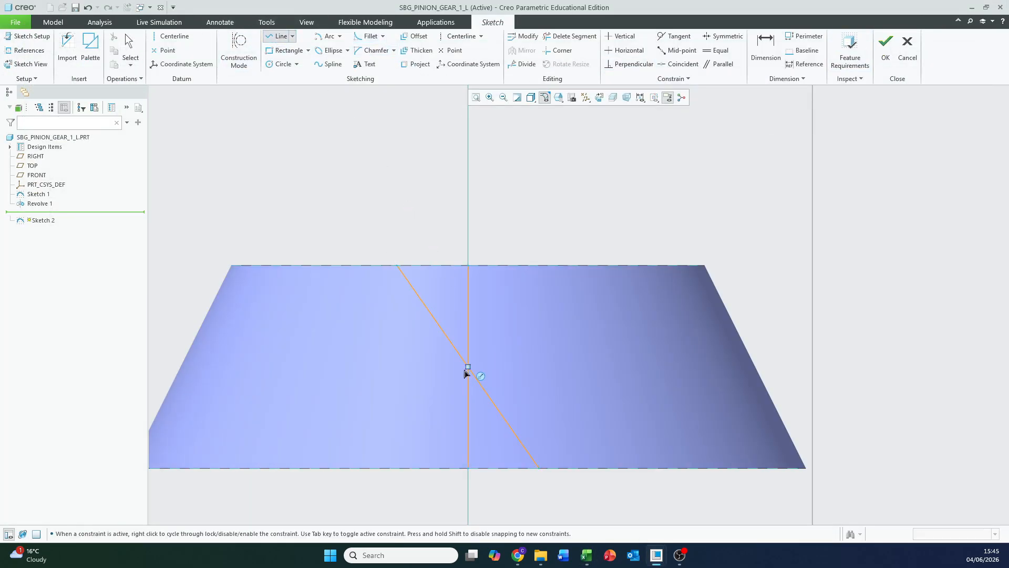
scroll(466, 360, "down", 2)
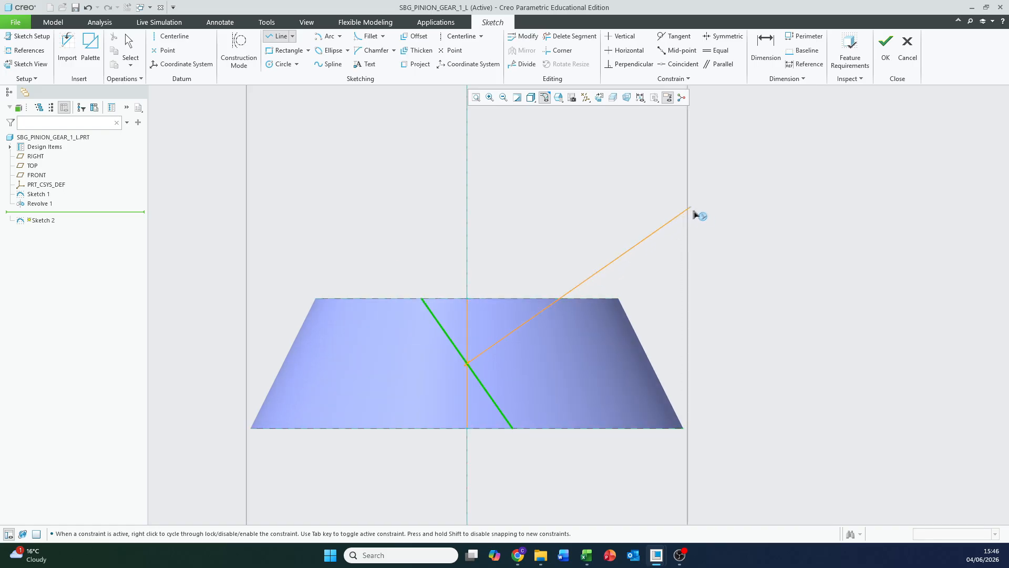
left_click(730, 180)
middle_click(794, 253)
Draw a circle centred on the perpendicular line's outer end and passing through the midpoint
left_click(267, 67)
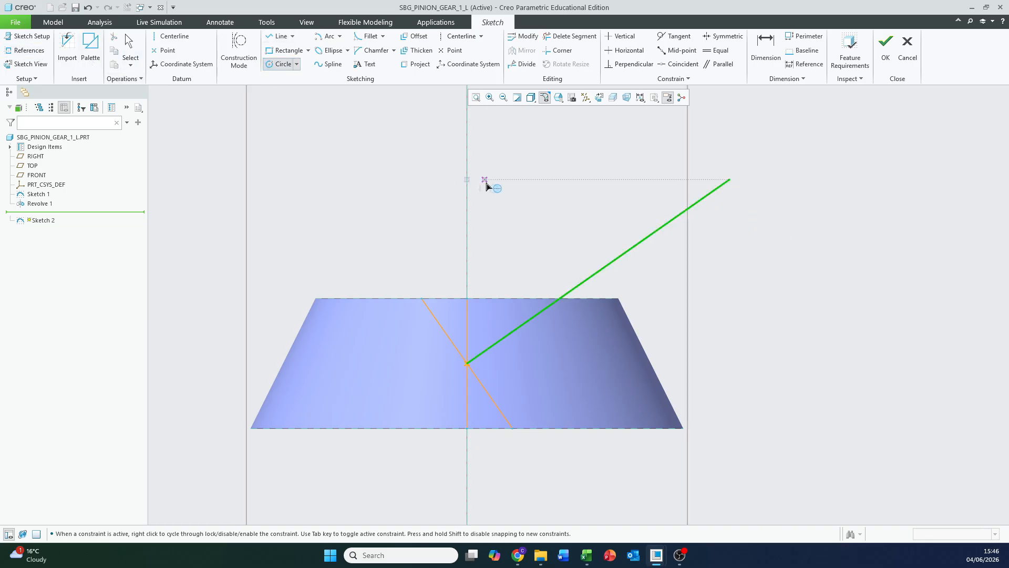
middle_click_drag(473, 180, 417, 240, "shift")
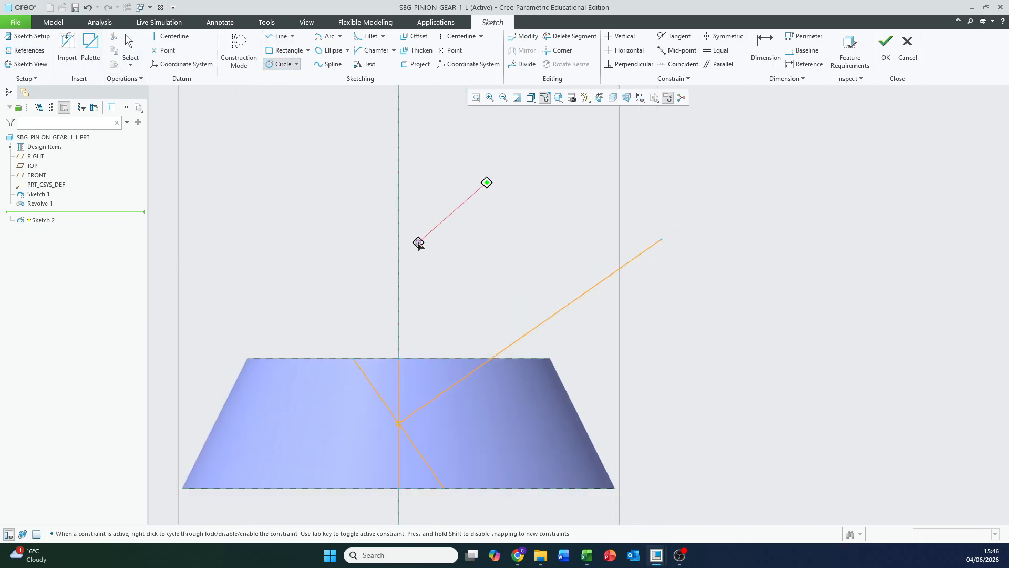
left_click(660, 241)
scroll(412, 419, "up", 4)
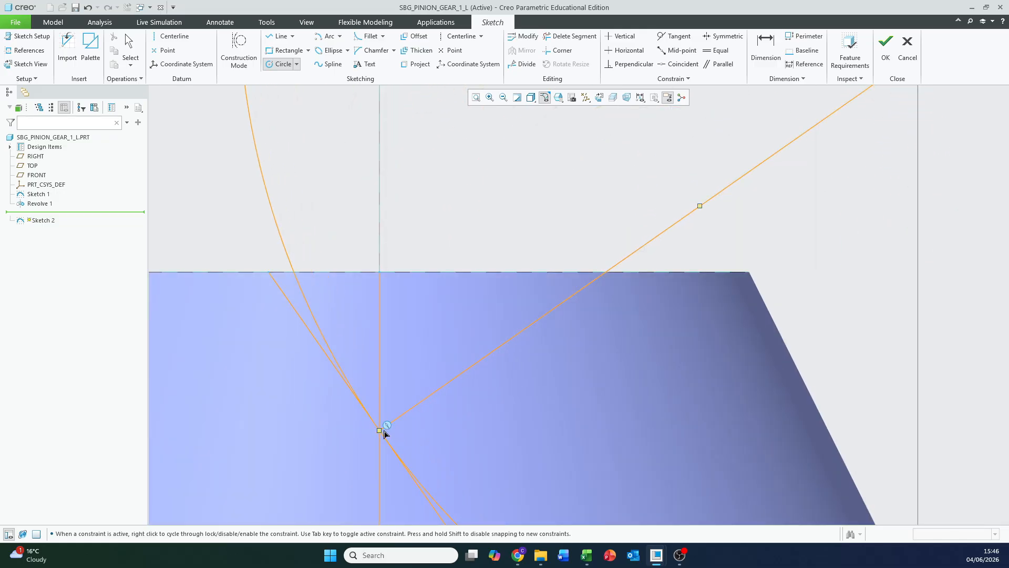
left_click(378, 430)
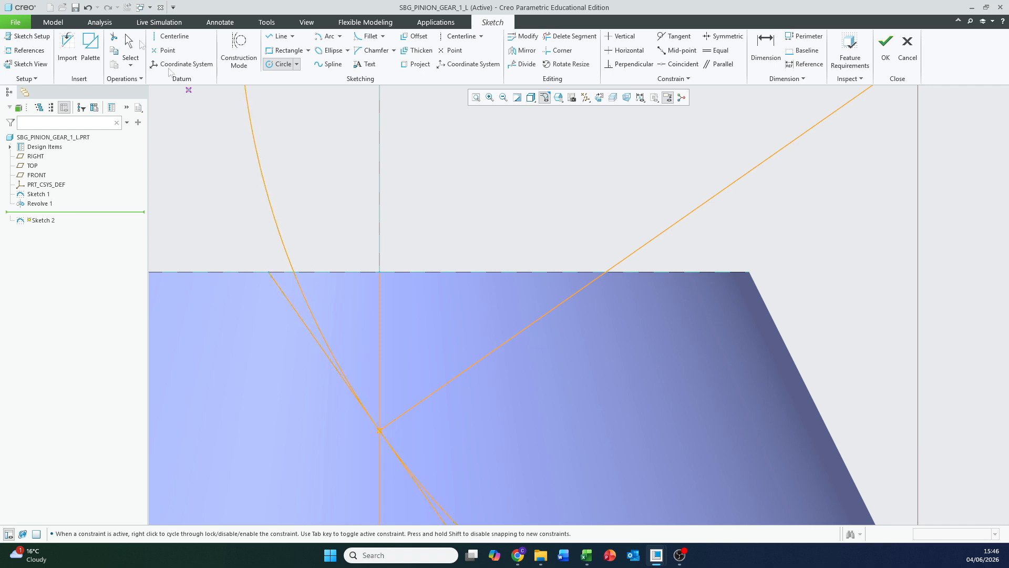
left_click(128, 48)
Dimension the length of the perpendicular line between the midpoint and the circle's centre
scroll(330, 262, "down", 4)
scroll(334, 275, "down", 4)
middle_click_drag(393, 221, 443, 267, "shift")
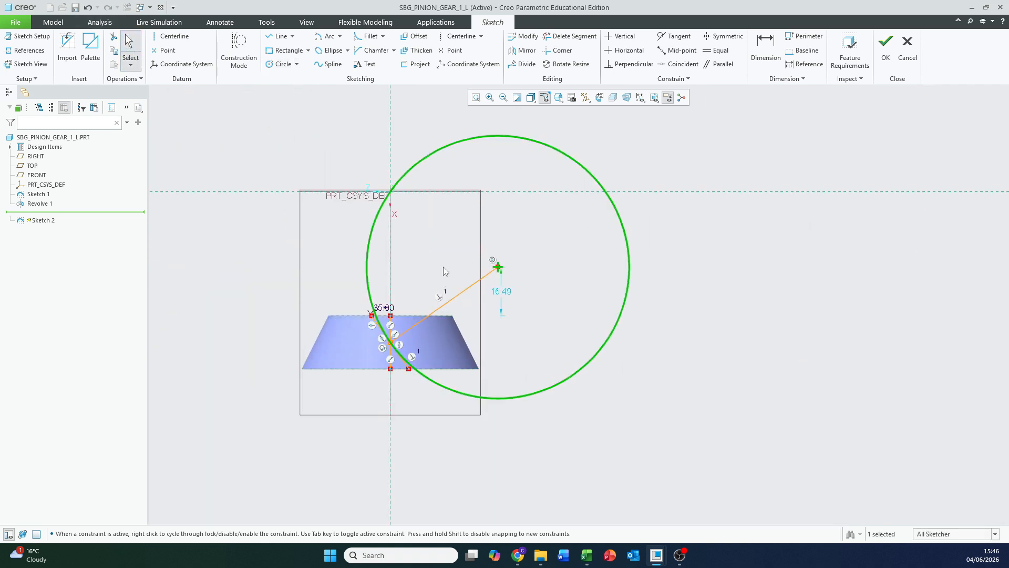
left_click(765, 52)
scroll(502, 331, "up", 3)
left_click(451, 274)
middle_click(483, 316)
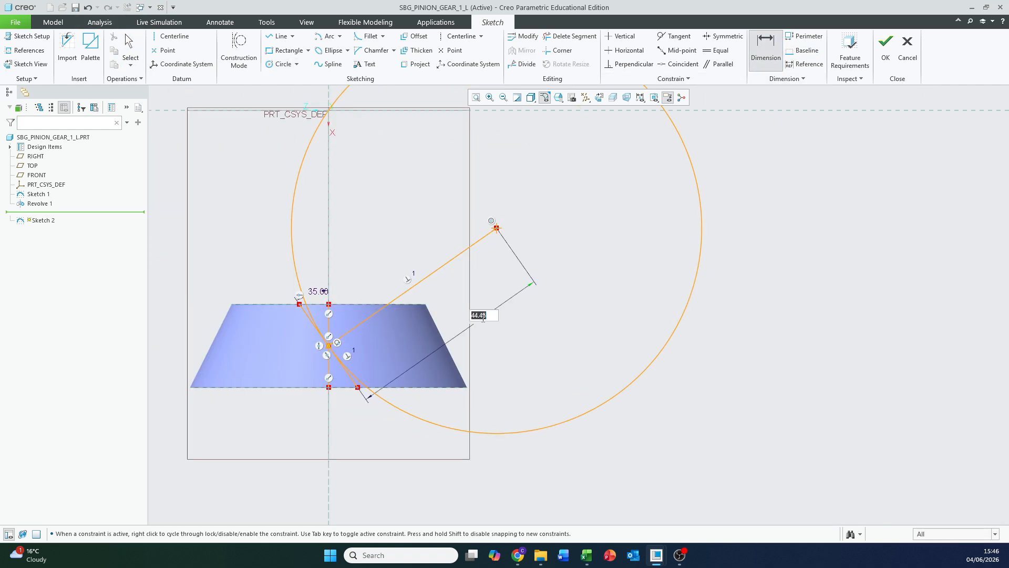
Add the sketch relation sd3=CUTTER_RADIUS to drive the perpendicular line's length, and verify the relations
left_click(267, 22)
left_click(360, 63)
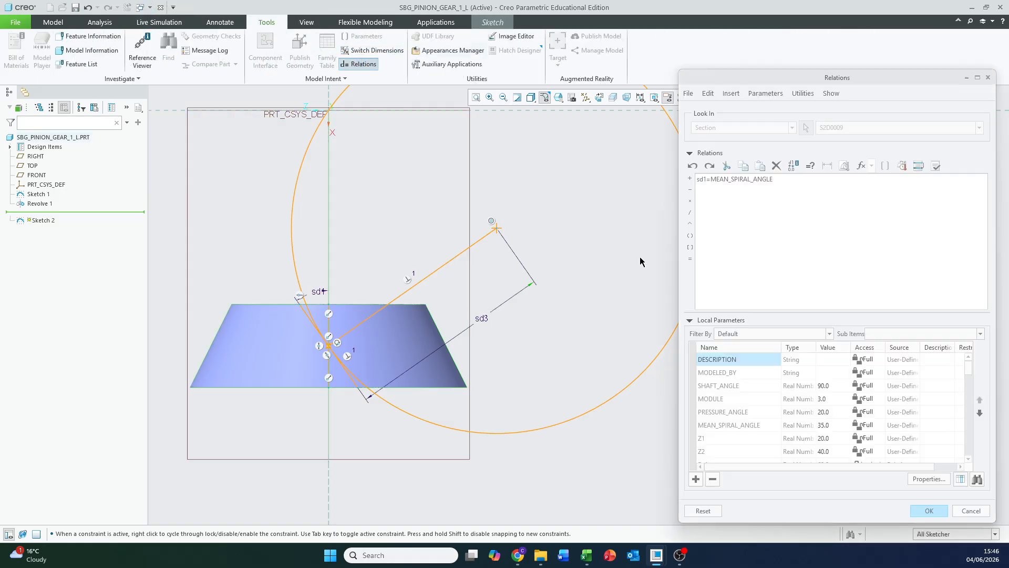
left_click(481, 319)
left_click(722, 191)
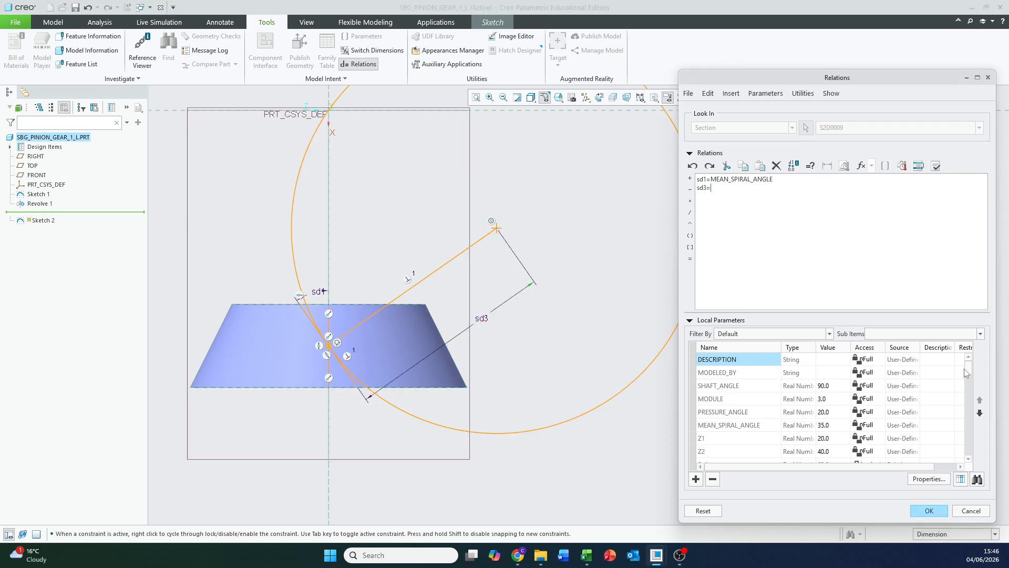
left_click_drag(970, 380, 970, 449)
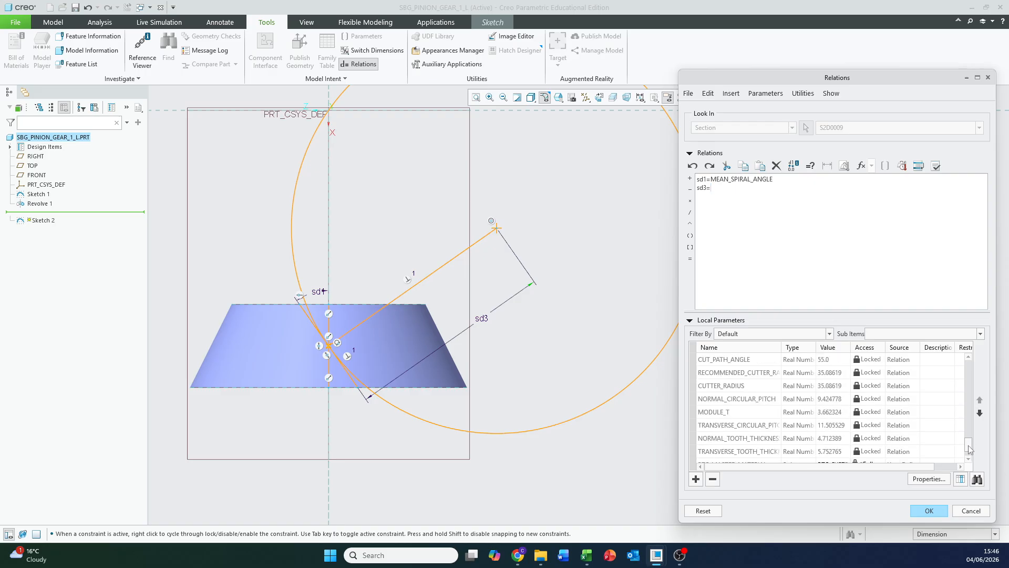
left_click(739, 389)
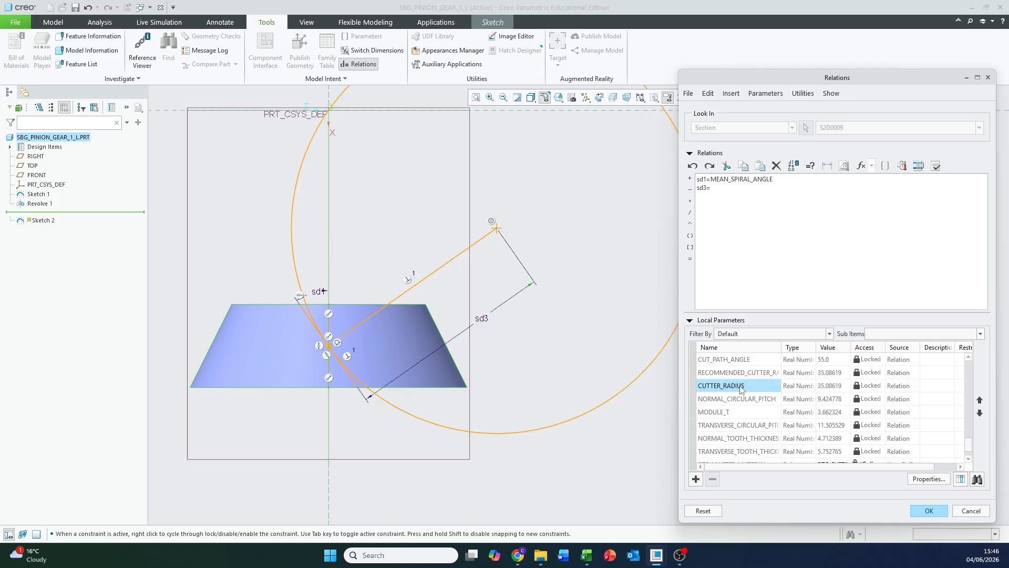
right_click(741, 389)
left_click(767, 442)
left_click(936, 165)
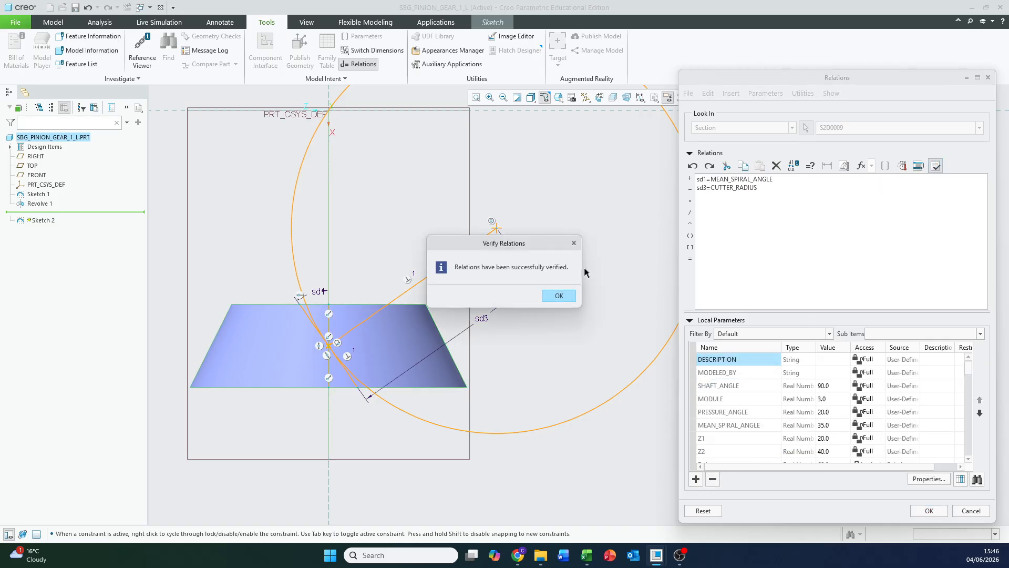
left_click(568, 290)
left_click(928, 510)
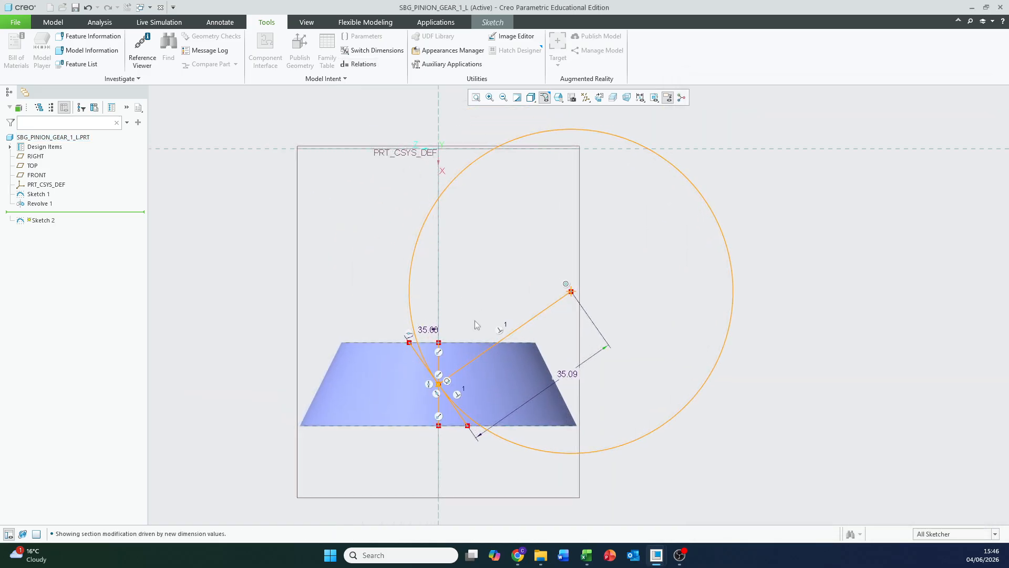
Draw a line from the circle's centre to where the circle crosses the cone's large-end edge
scroll(471, 318, "down", 1)
middle_click_drag(459, 307, 485, 299, "shift")
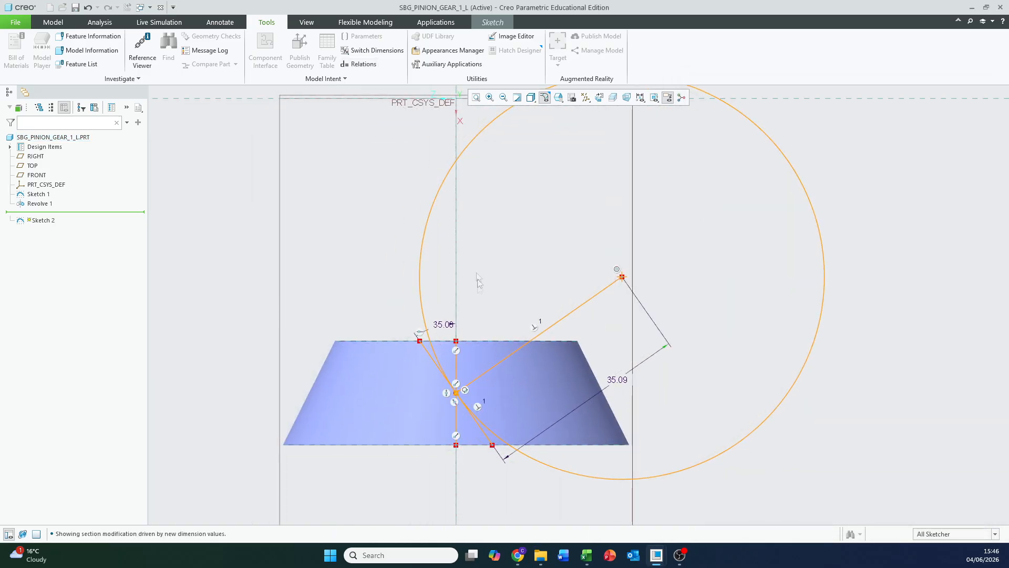
left_click(485, 23)
left_click(273, 38)
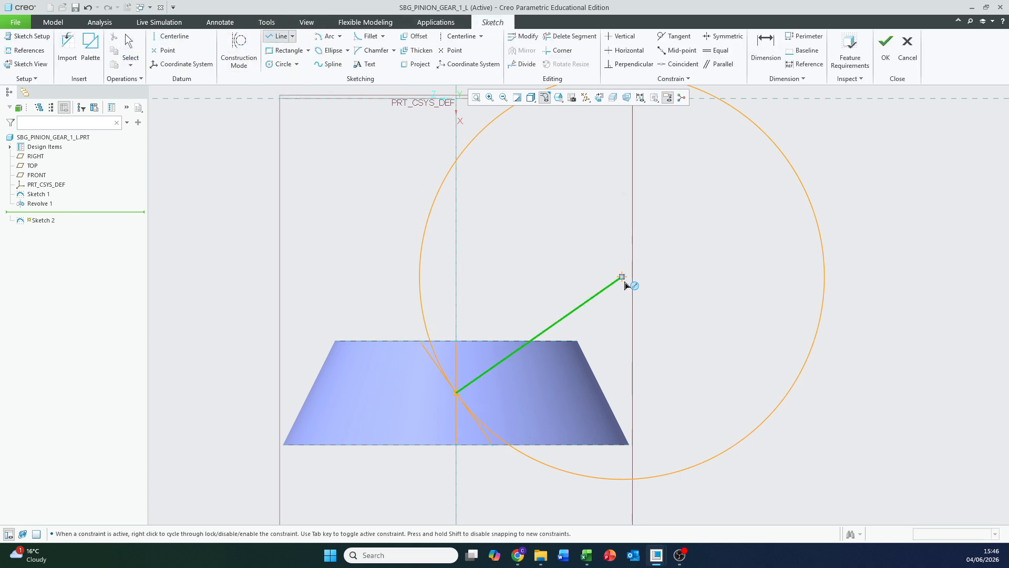
left_click(625, 282)
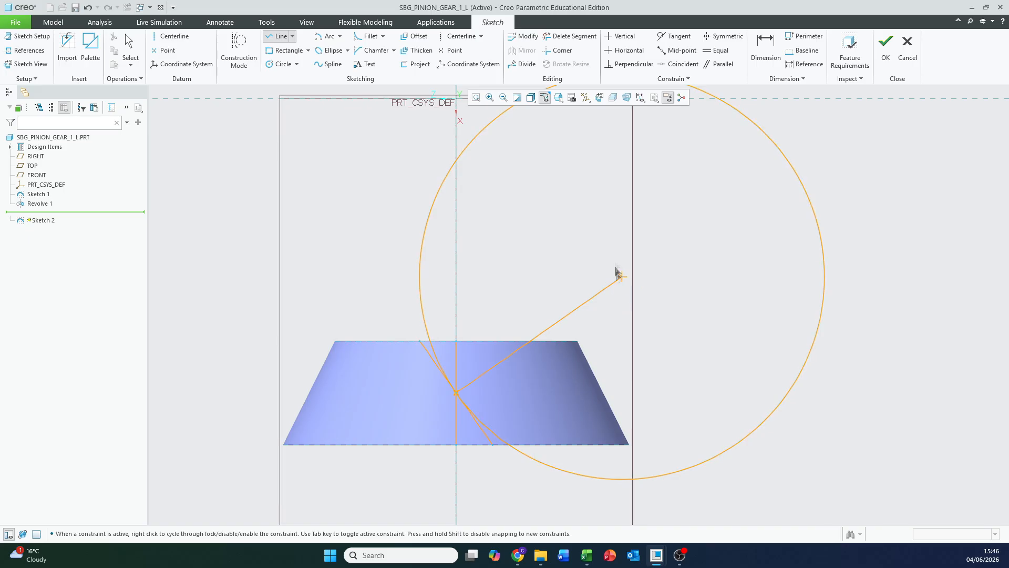
left_click(509, 445)
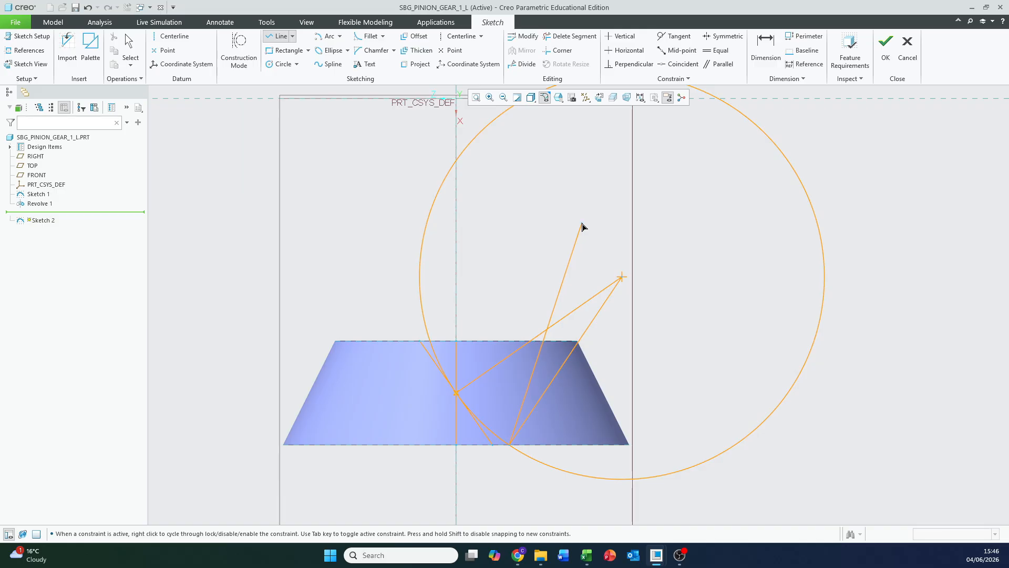
middle_click(605, 262)
Draw a second line from the circle's centre to a point on the circle above the cone's small end
left_click(621, 276)
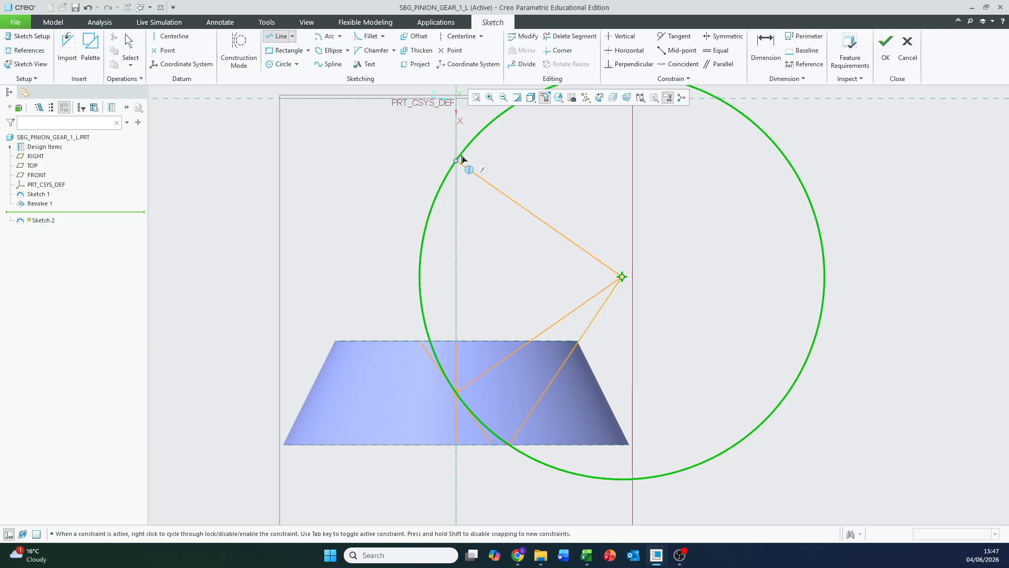
left_click(441, 188)
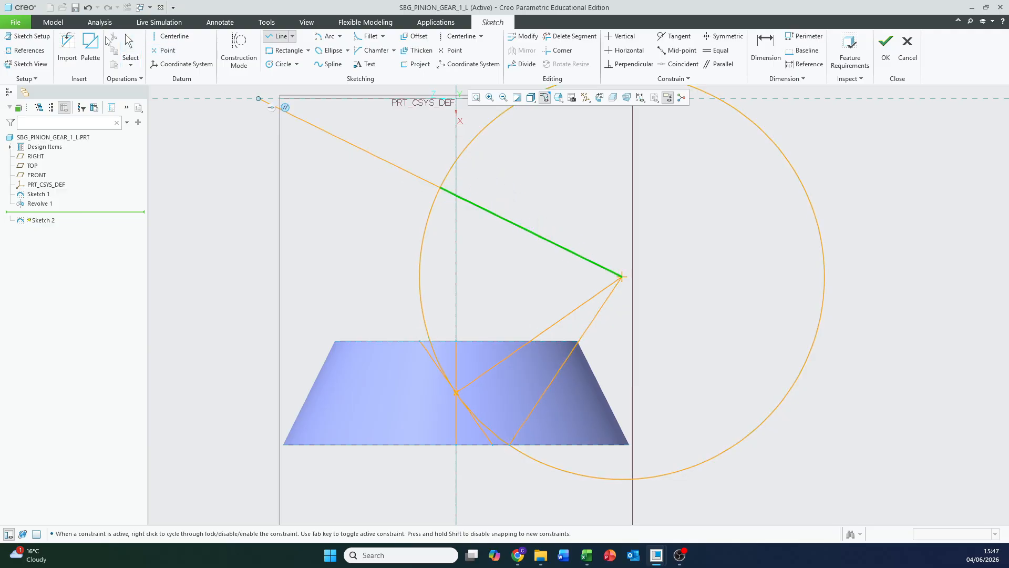
left_click(128, 42)
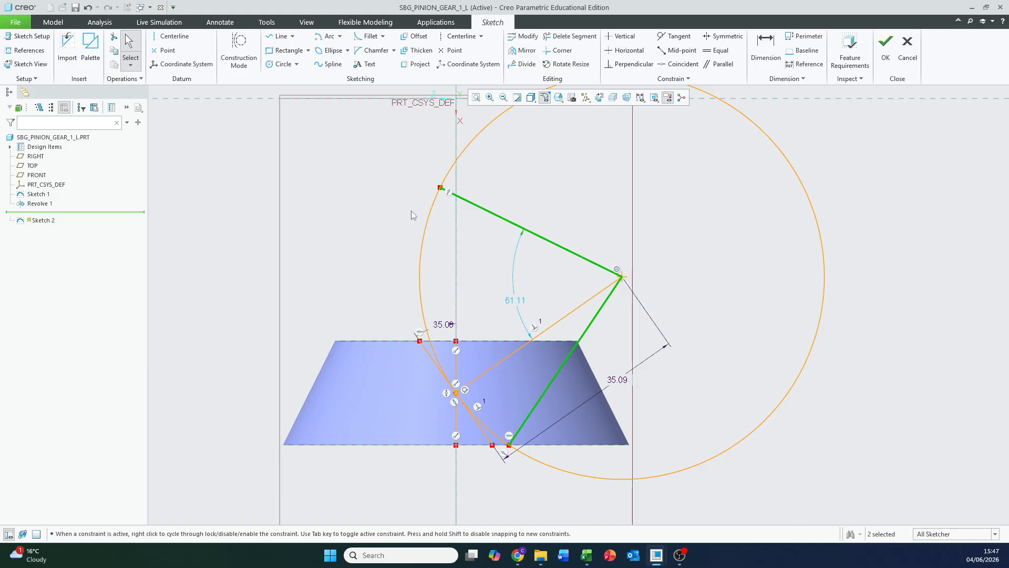
Dimension the angle between the two radial lines that run from the circle's centre to its circumference
left_click(766, 50)
left_click(586, 268)
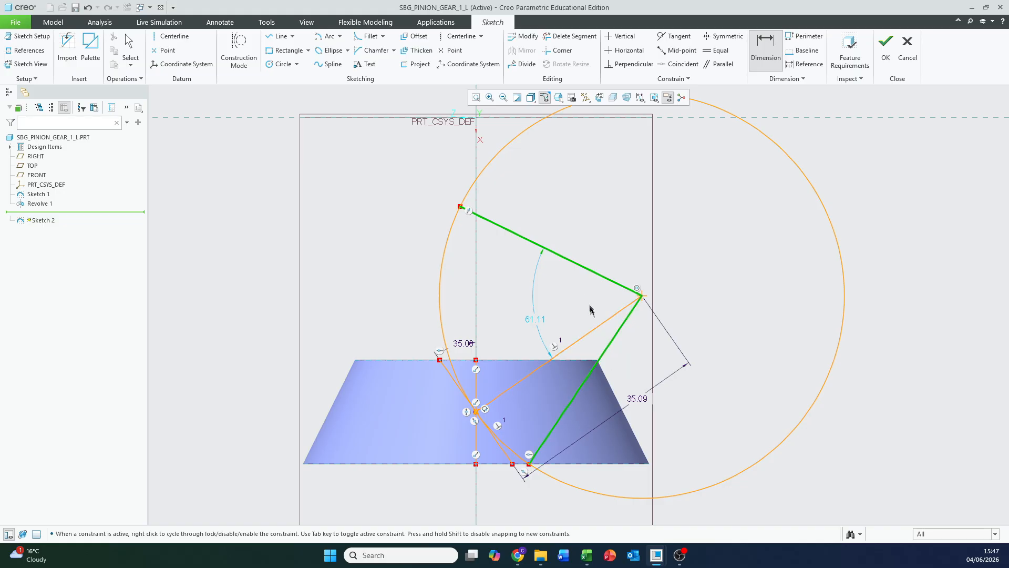
middle_click(570, 285)
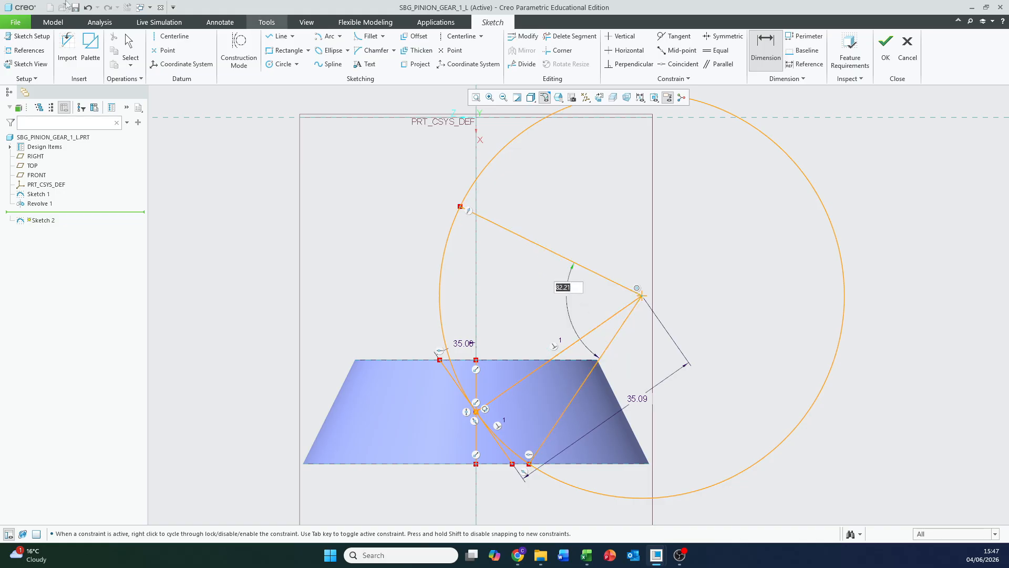
left_click(129, 43)
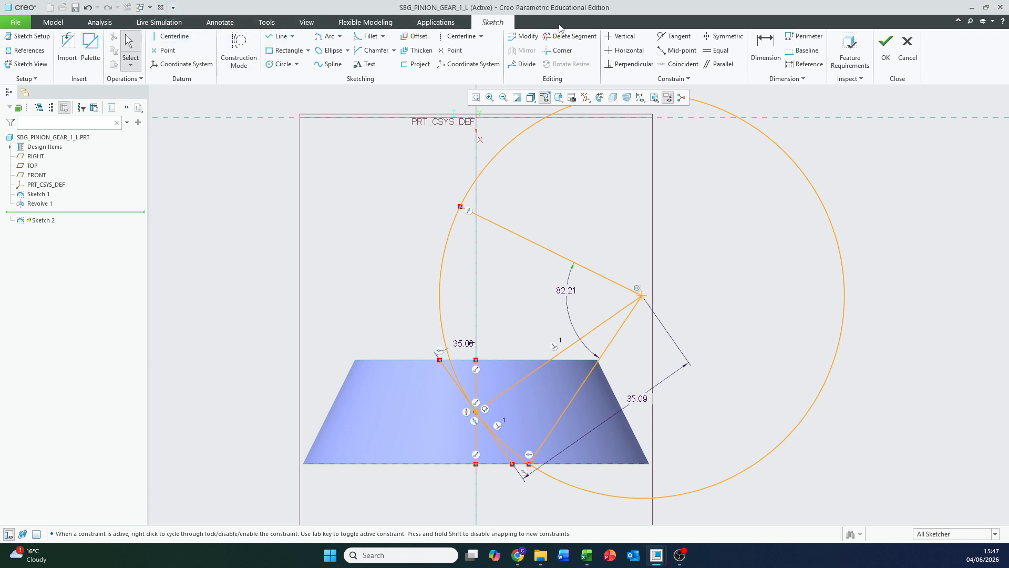
Add the sketch relation sd5=CUT_PATH_ANGLE to drive the angle between the two radial lines, and verify the relations
left_click(265, 22)
left_click(360, 64)
middle_click_drag(387, 184, 282, 193)
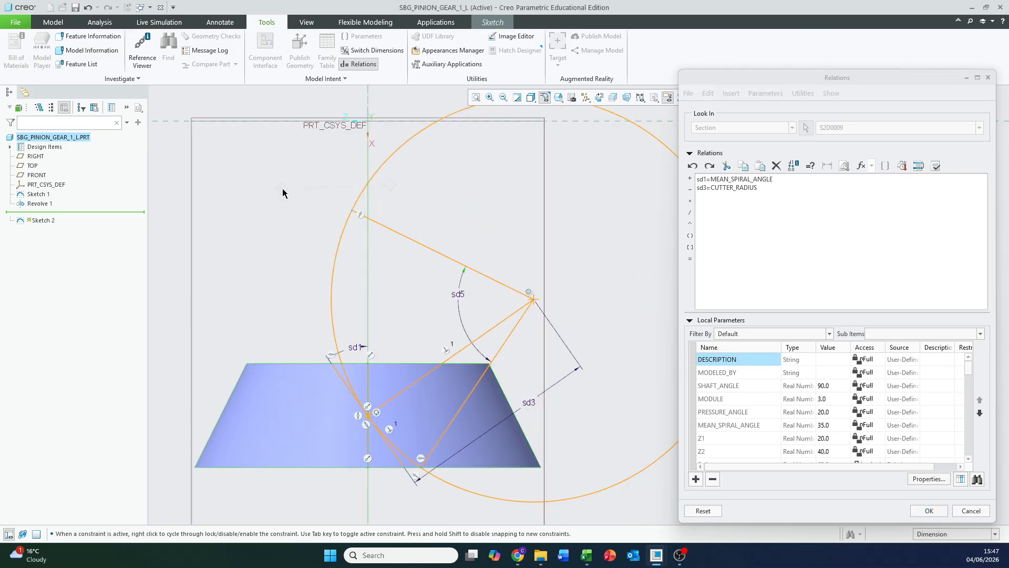
left_click(780, 187)
key("Return")
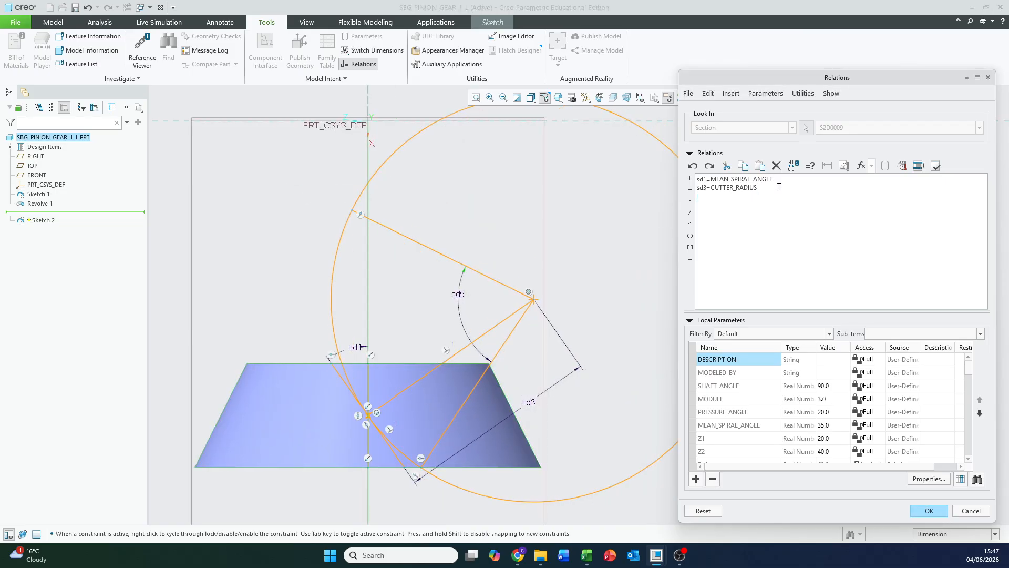
left_click(459, 299)
left_click(721, 199)
scroll(972, 372, "down", 5)
scroll(971, 398, "down", 9)
left_click_drag(972, 450, 973, 444)
left_click(752, 398)
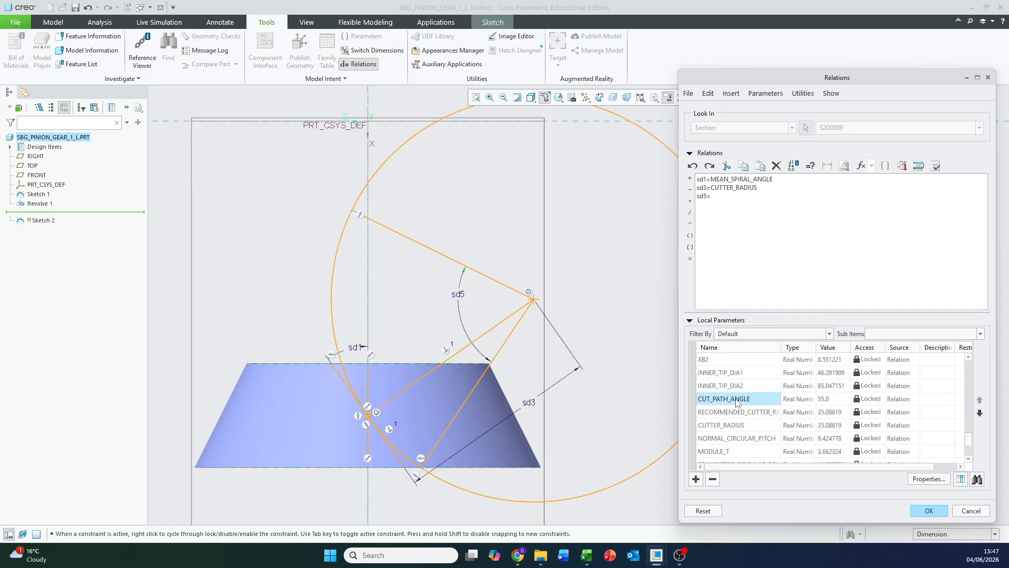
right_click(752, 398)
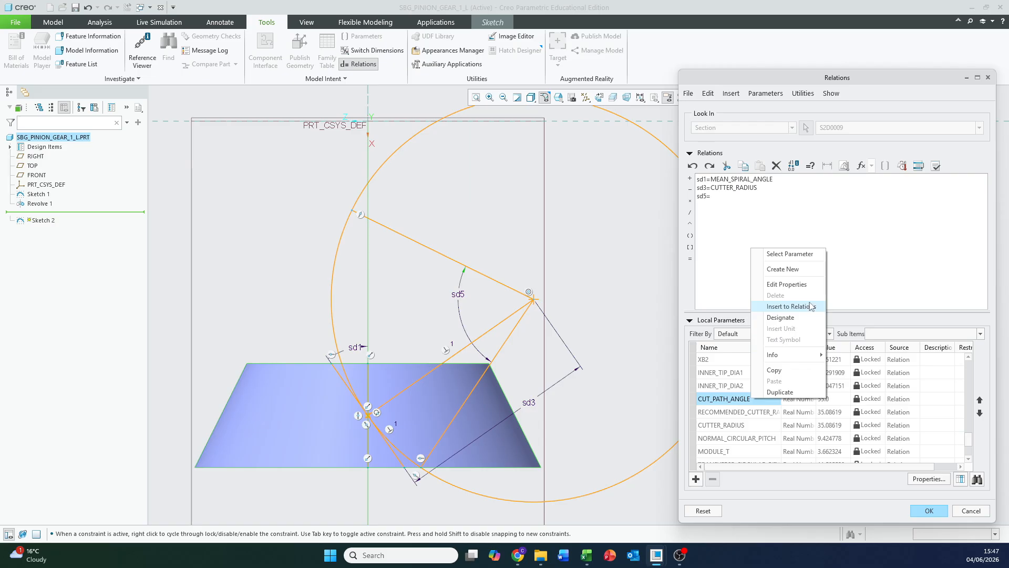
left_click(791, 306)
left_click(936, 166)
left_click(563, 318)
left_click(929, 511)
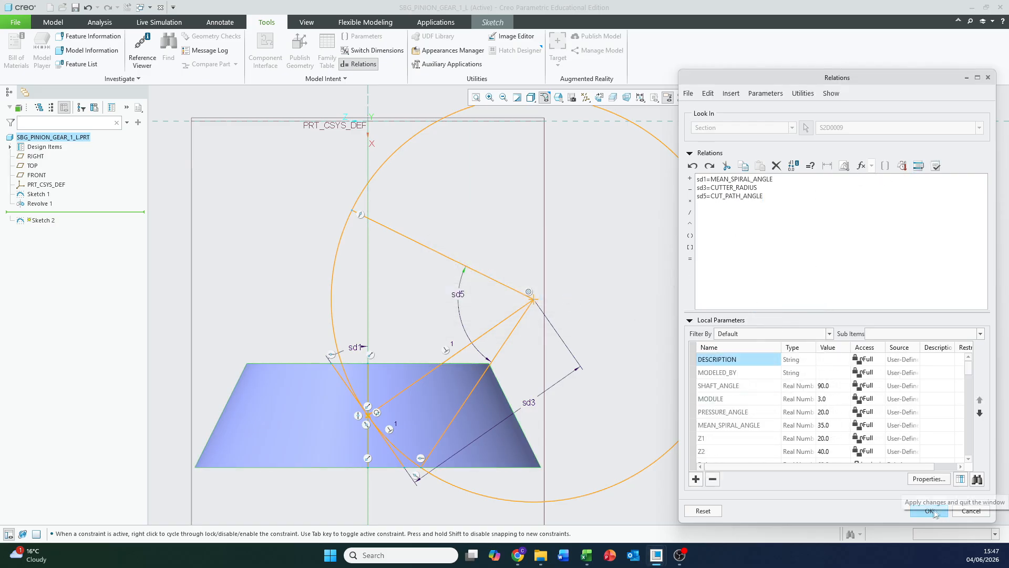
Divide the cutter circle at the outer ends of the two radial lines that bound the cut path angle
left_click(494, 22)
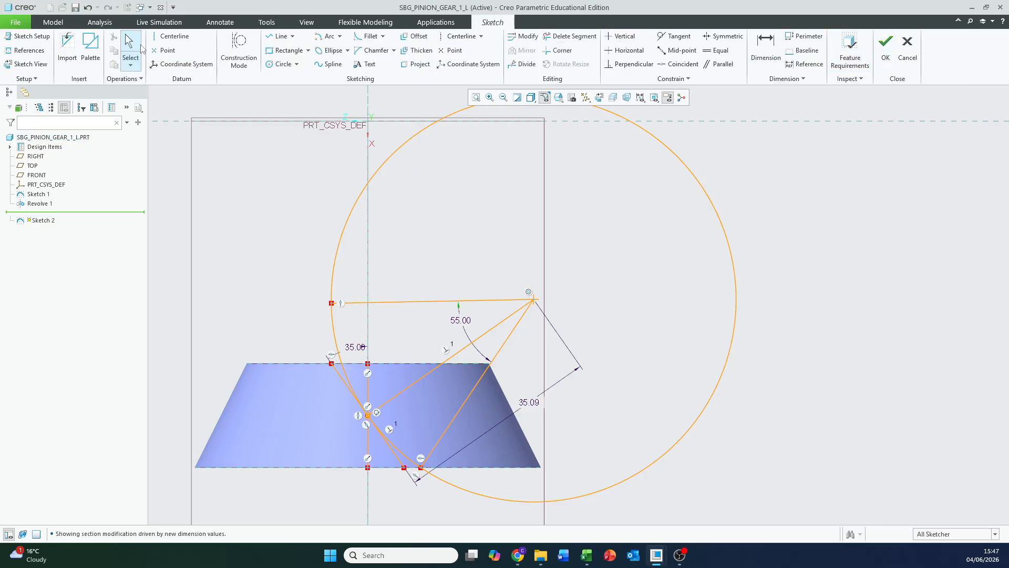
middle_click_drag(255, 297, 439, 281)
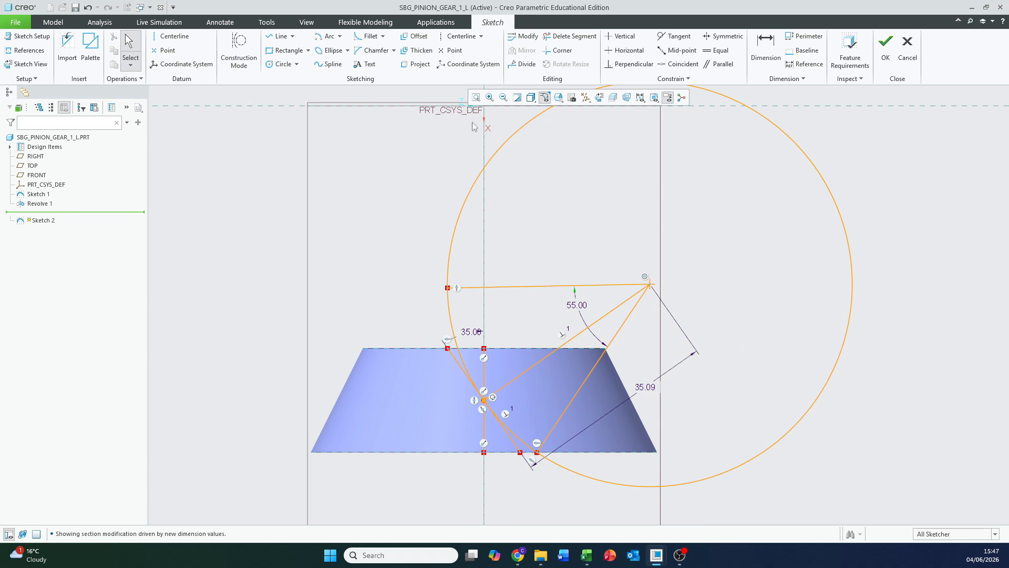
left_click(523, 64)
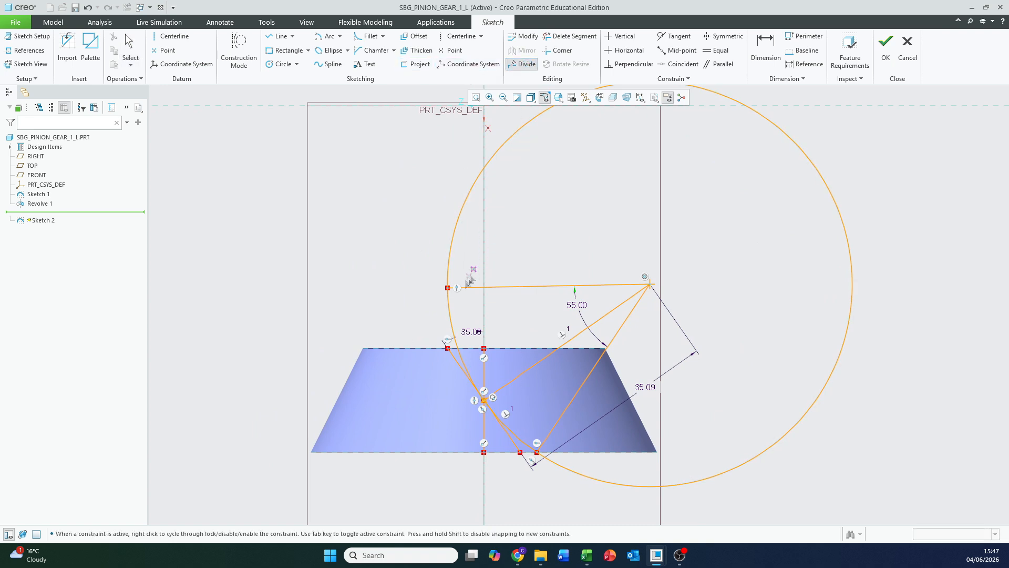
left_click(446, 292)
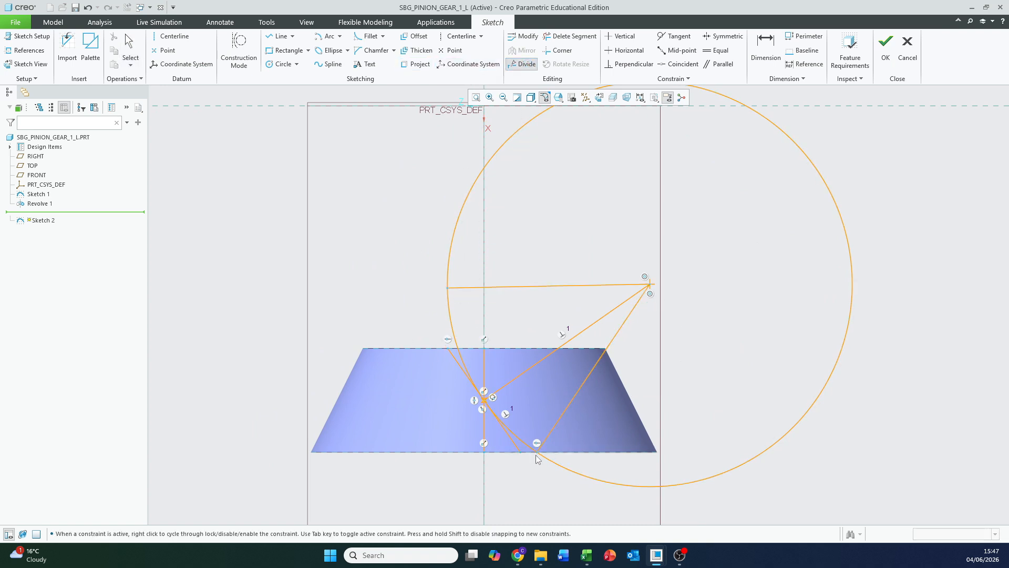
left_click(130, 42)
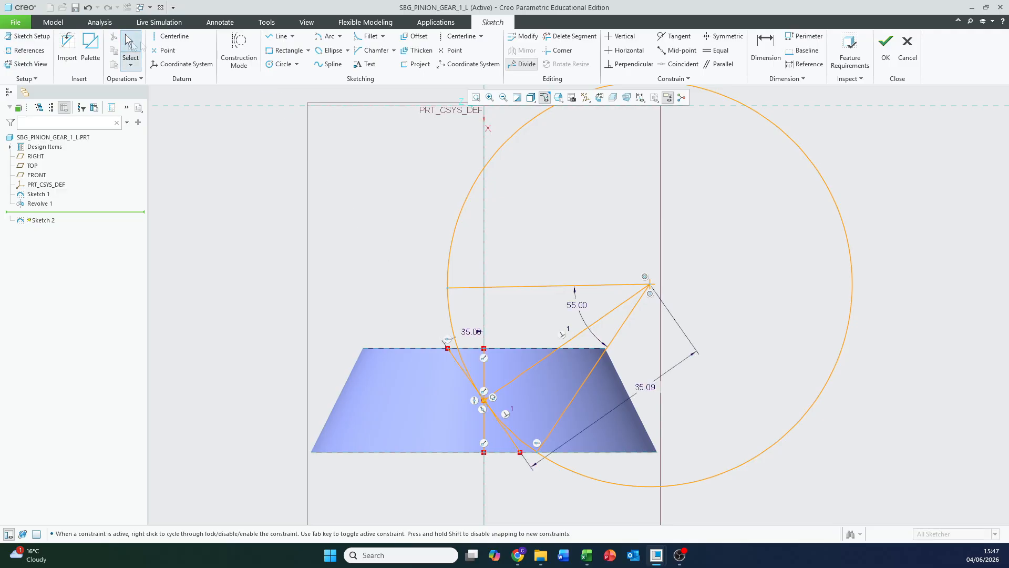
Convert the circle's large arc outside the cut path angle to construction geometry
left_click(477, 178)
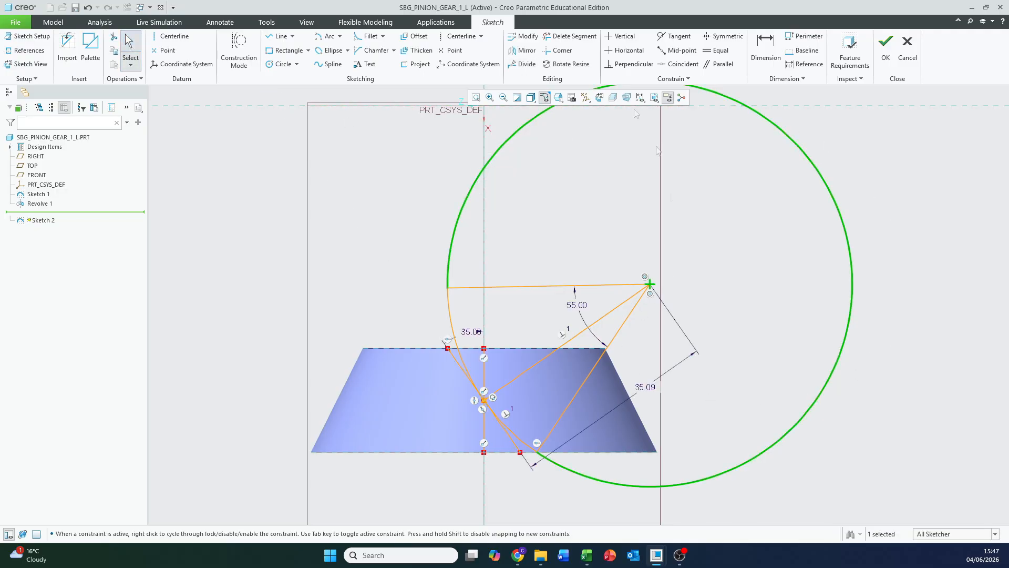
left_click(531, 98)
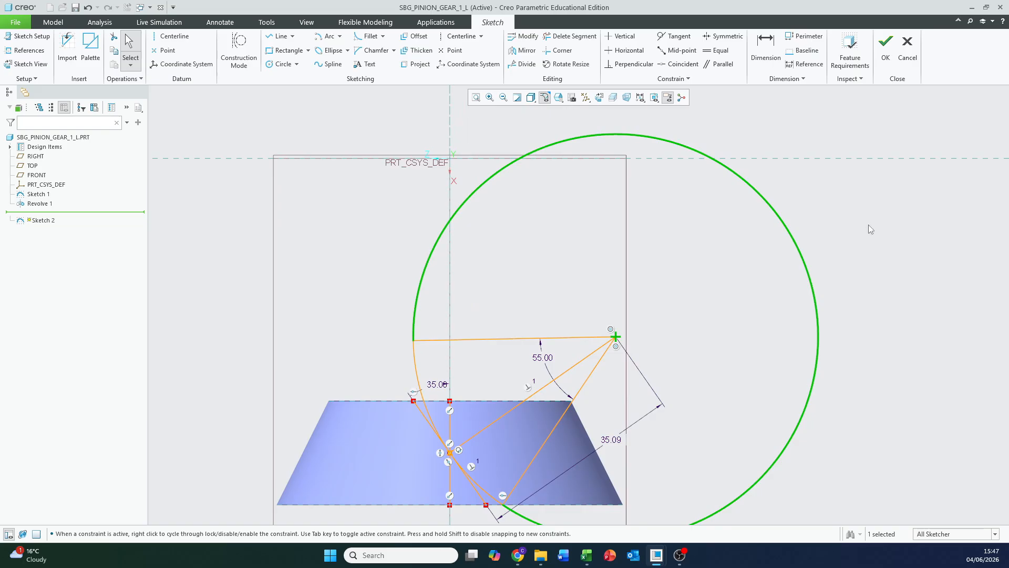
left_click(784, 218)
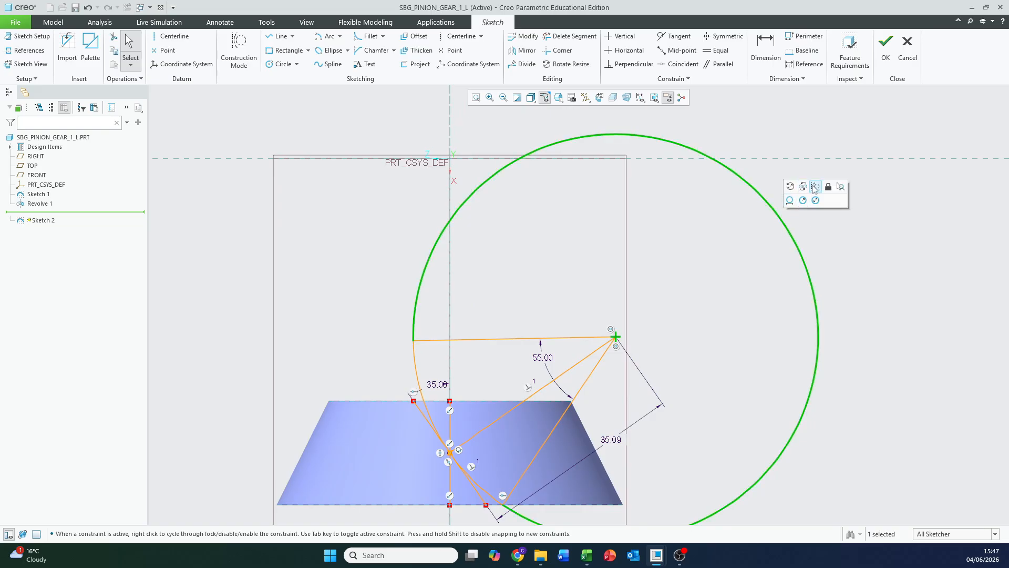
left_click(816, 186)
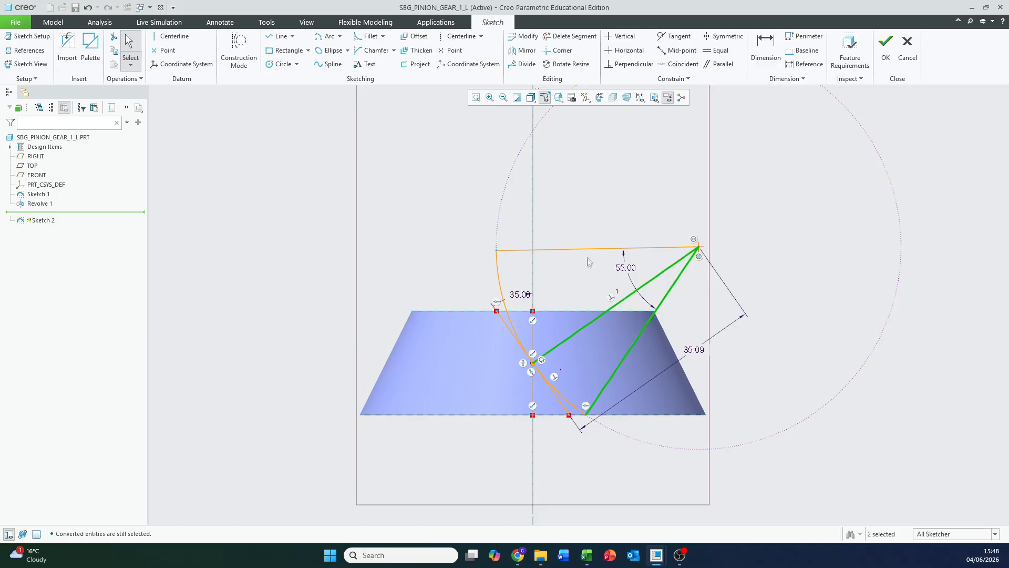
Convert the three radial lines, the slanted tangent line and the vertical line on the cone axis to construction geometry
scroll(556, 403, "up", 3)
left_click(557, 403, "ctrl")
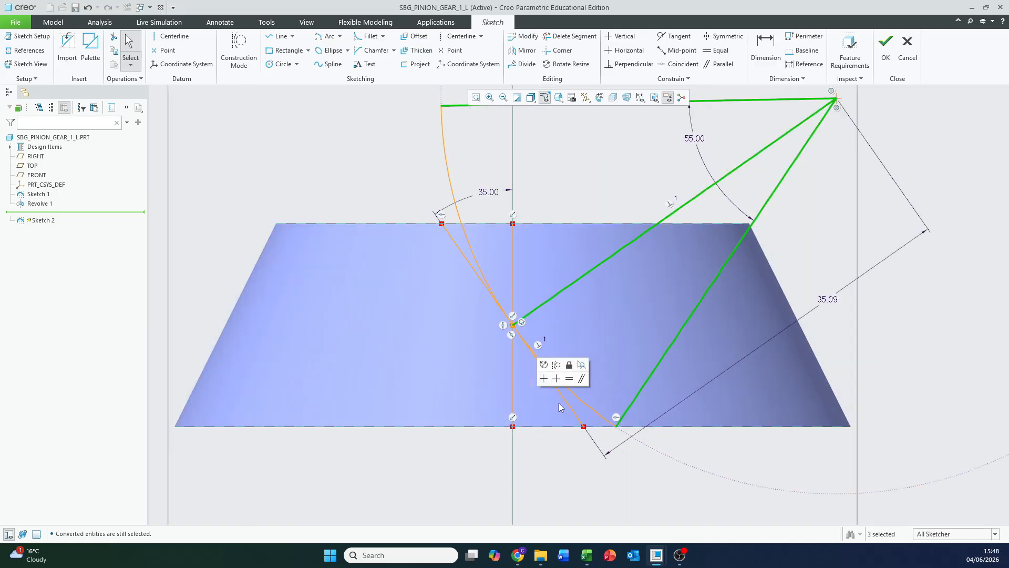
left_click(513, 394, "ctrl")
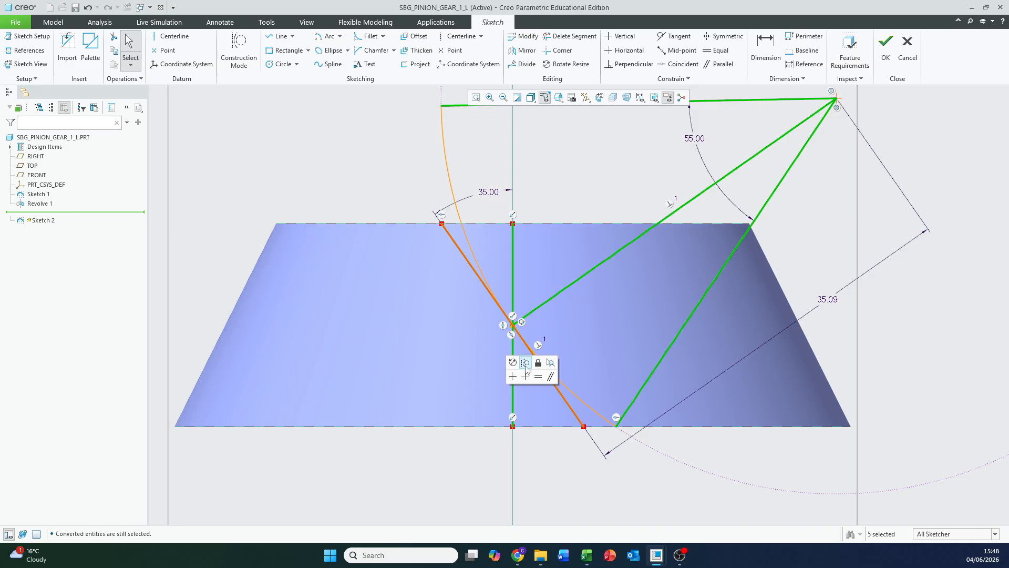
left_click(525, 366)
Check that the cutter arc is the remaining solid curve of the tooth path, and finish the sketch
scroll(522, 382, "up", 4)
left_click(428, 281)
scroll(487, 332, "down", 2)
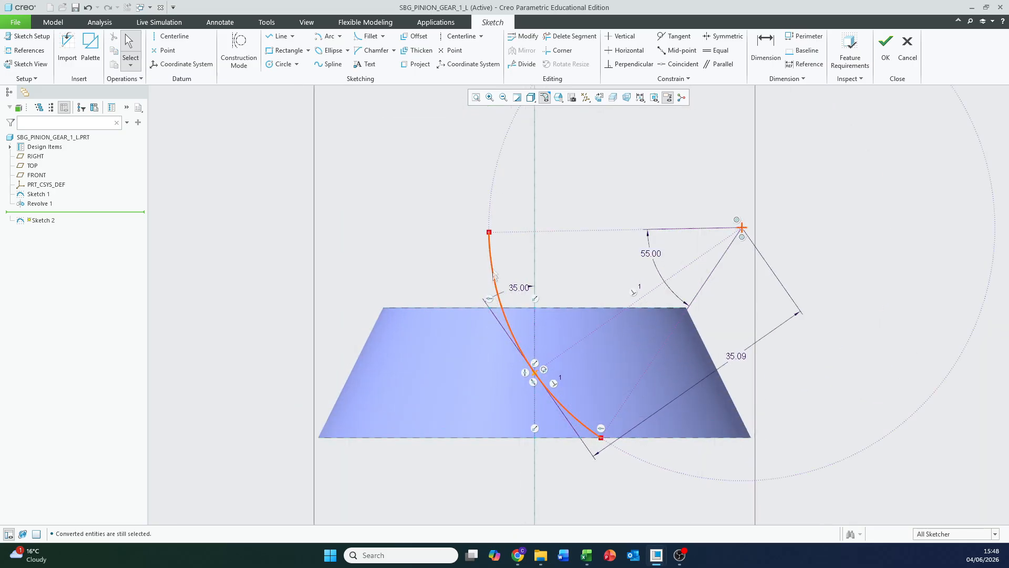
left_click(494, 262)
middle_click_drag(423, 244, 363, 188, "shift")
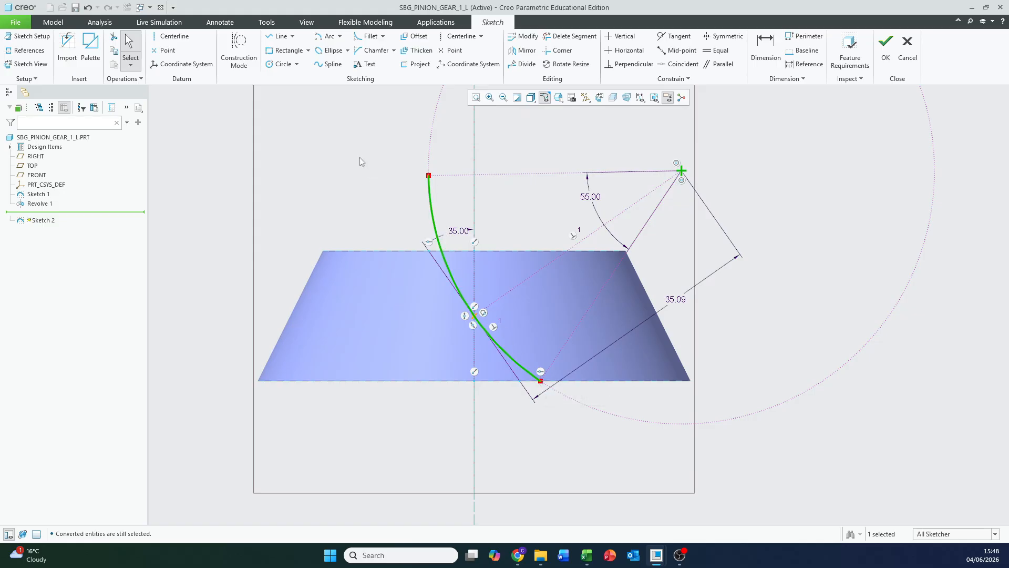
left_click(885, 50)
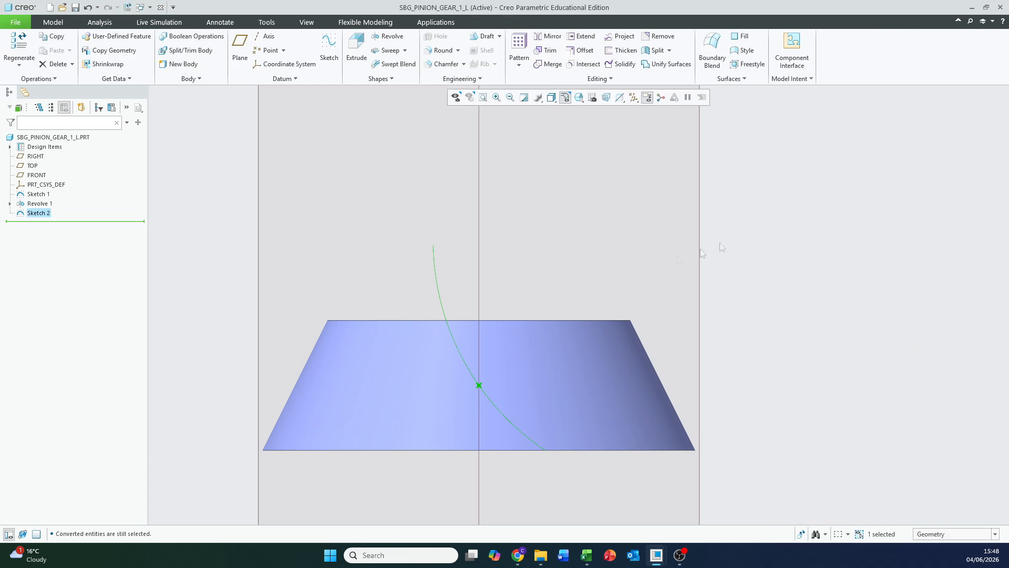
Examine from several angles how the sketched arc lies relative to the revolved cone surface and its small end
middle_click_drag(571, 279, 705, 209)
scroll(703, 210, "up", 3)
middle_click_drag(831, 215, 733, 258, "shift")
middle_click_drag(678, 288, 661, 302)
scroll(585, 298, "down", 5)
middle_click_drag(560, 270, 646, 259)
middle_click_drag(720, 247, 547, 312)
scroll(558, 282, "down", 2)
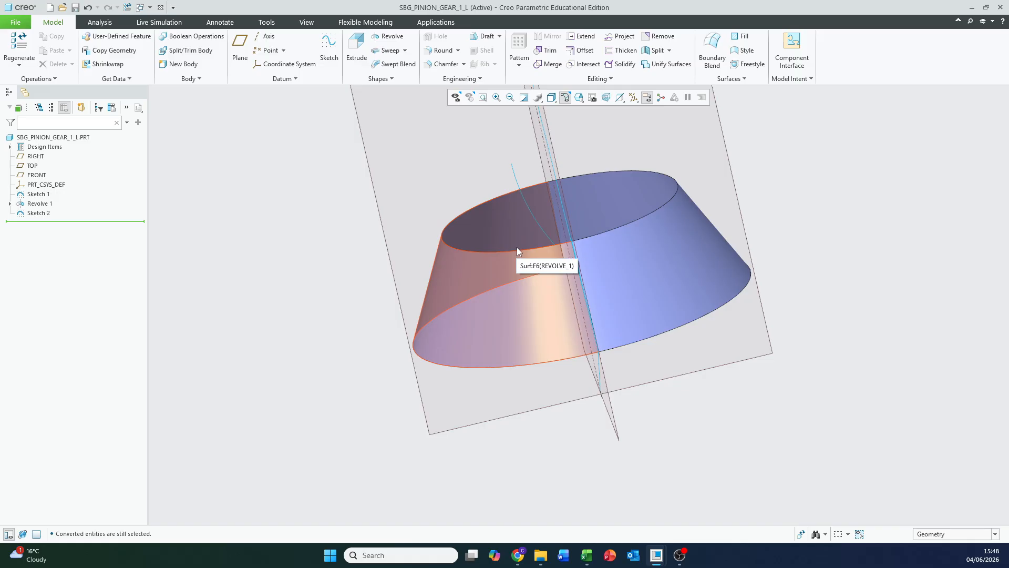
middle_click_drag(516, 247, 523, 353)
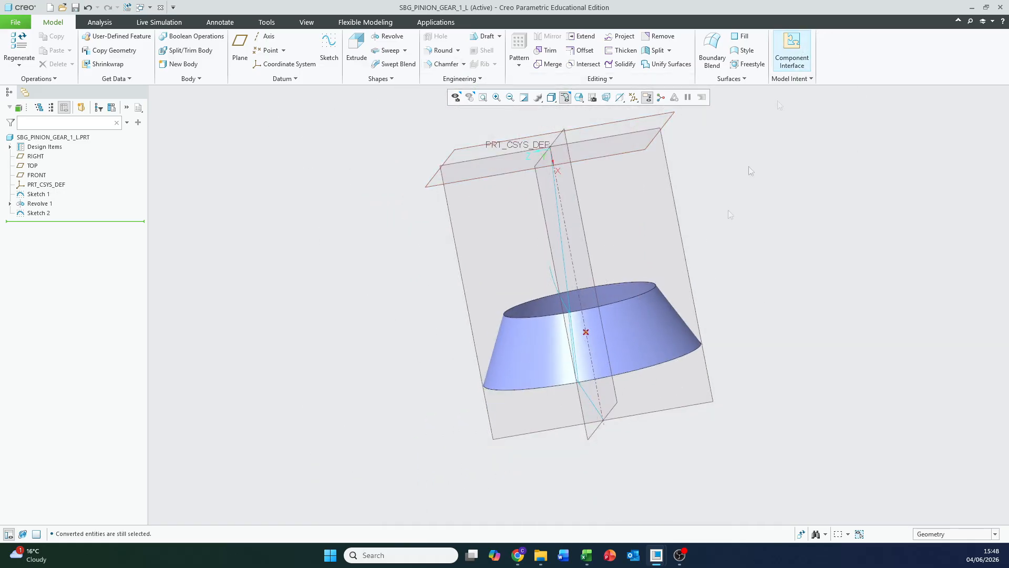
left_click(669, 318)
left_click(406, 244)
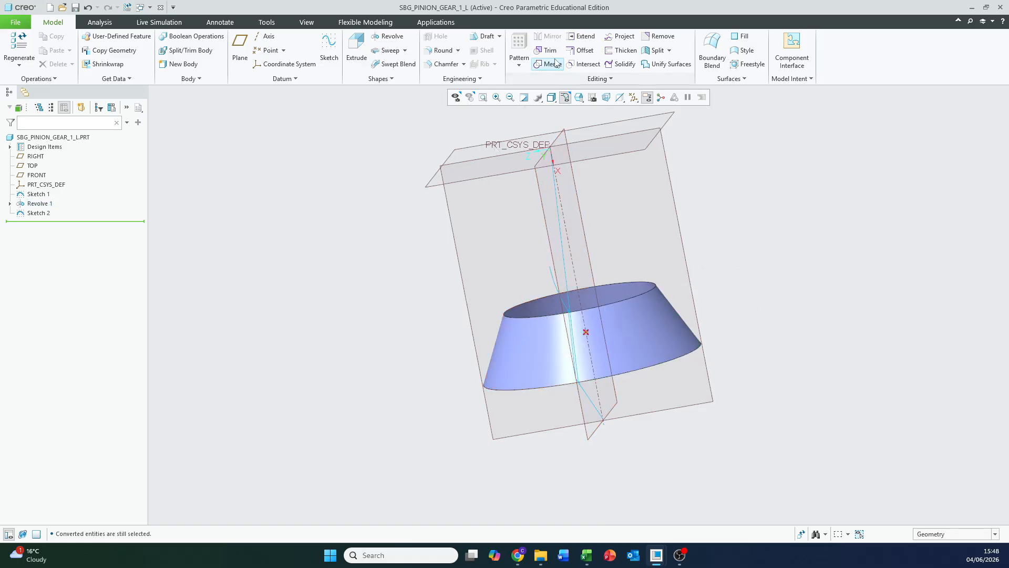
Start an Extend of both halves of the cone's small-end edge along the original surface, by about 13.80
left_click(541, 316)
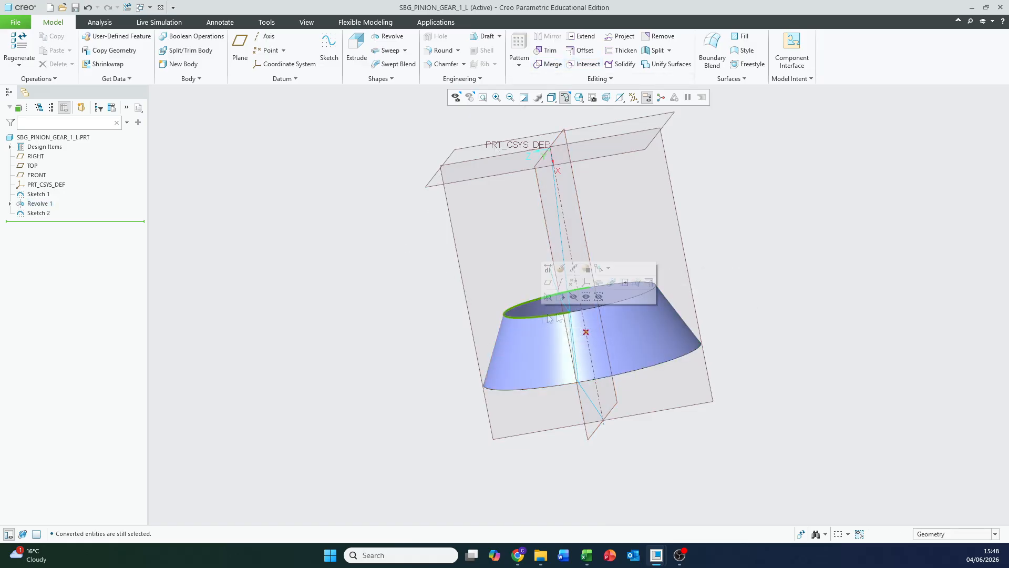
left_click(611, 305, "ctrl")
middle_click_drag(620, 307, 639, 318)
scroll(598, 315, "down", 3)
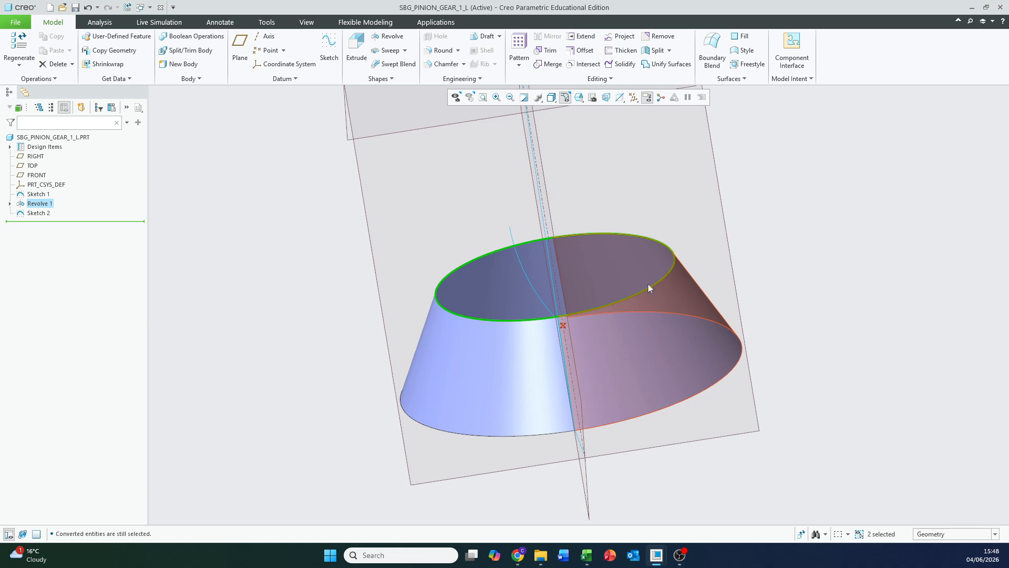
middle_click_drag(648, 284, 650, 240)
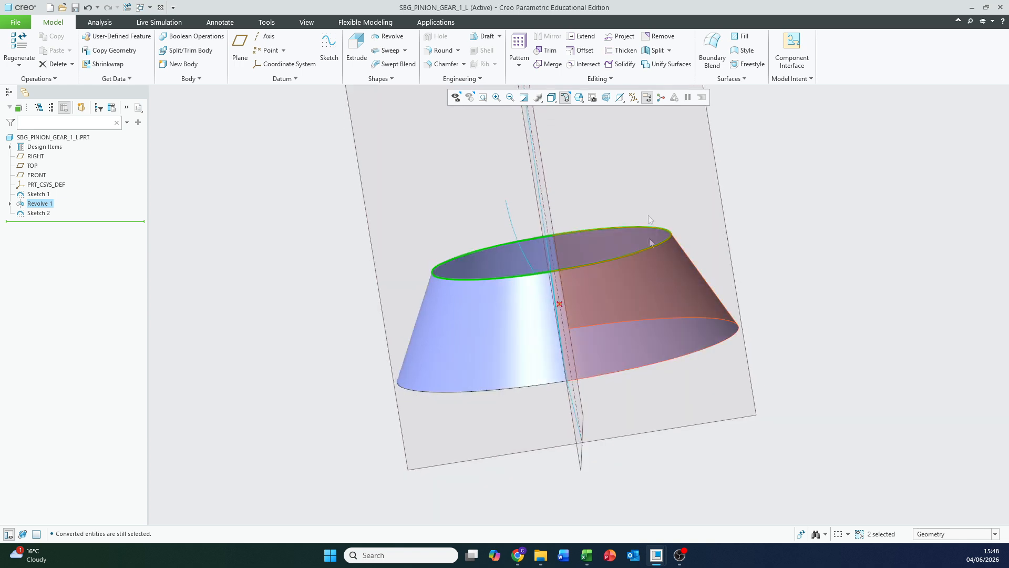
left_click(585, 38)
middle_click_drag(755, 254, 751, 367, "shift")
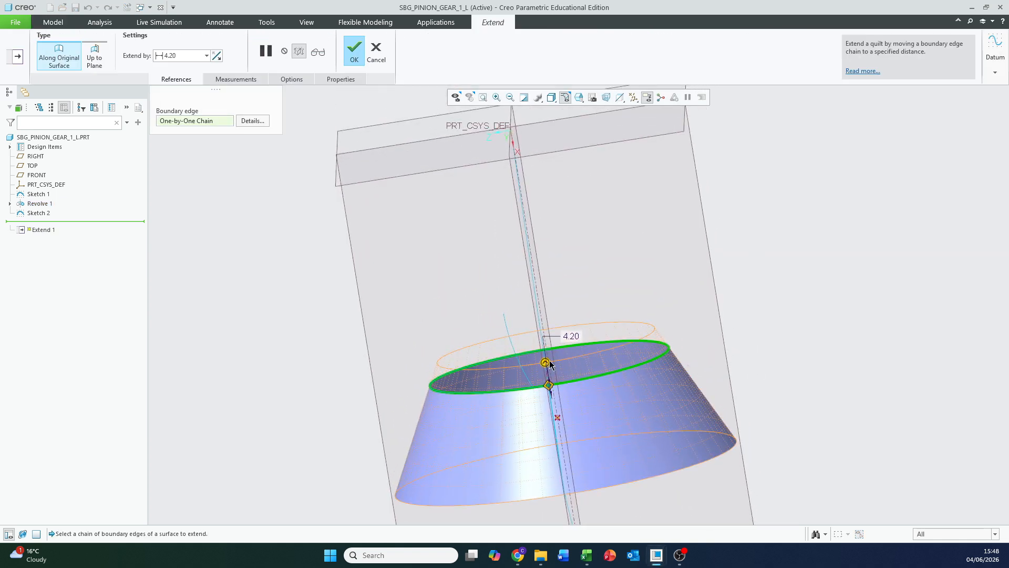
left_click_drag(547, 364, 540, 288)
middle_click_drag(540, 288, 597, 323)
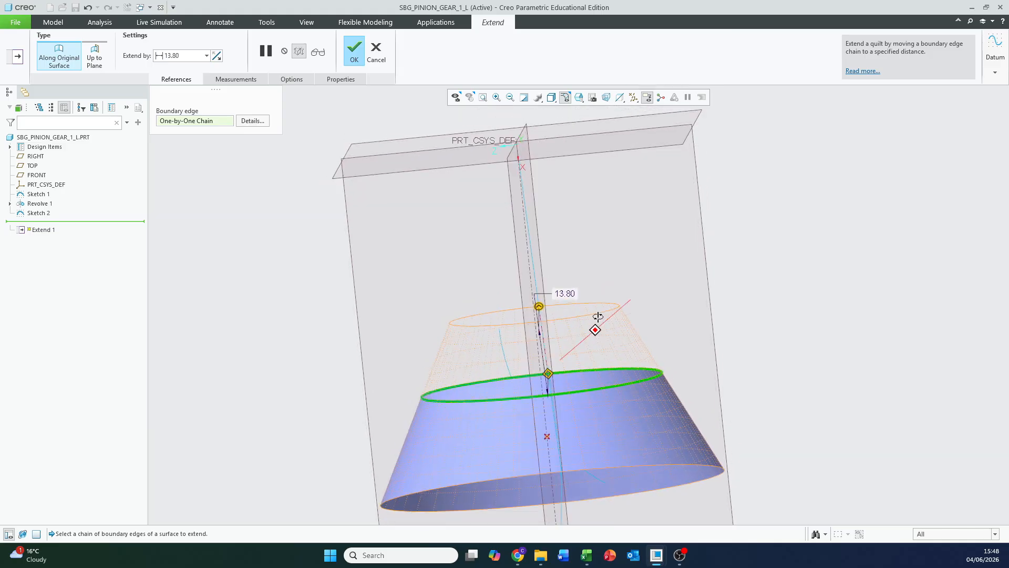
In a side view, lengthen the extension to about 15.70, past the end of the sketched arc, and complete it
left_click(551, 100)
left_click(579, 98)
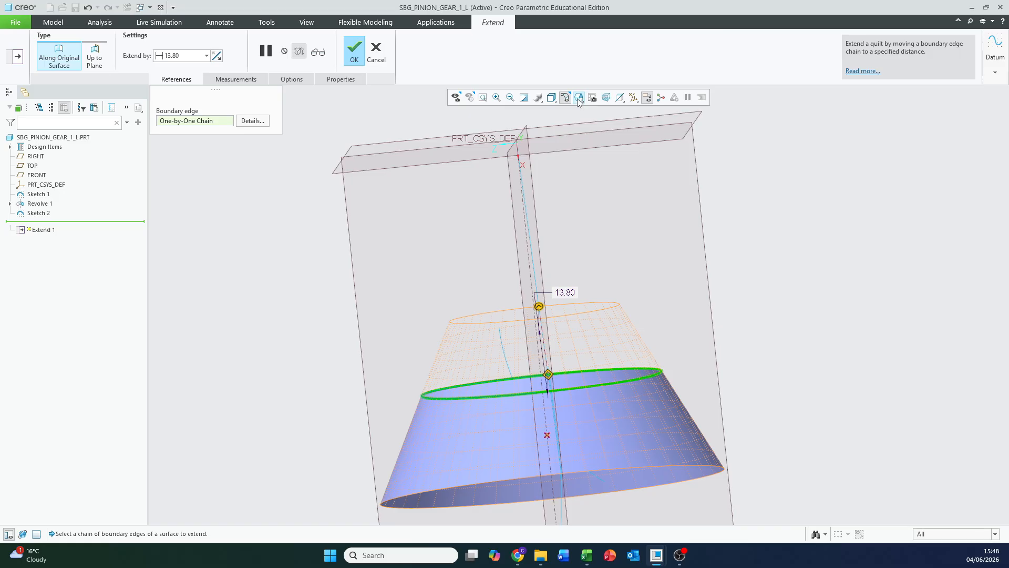
left_click(579, 97)
left_click(594, 173)
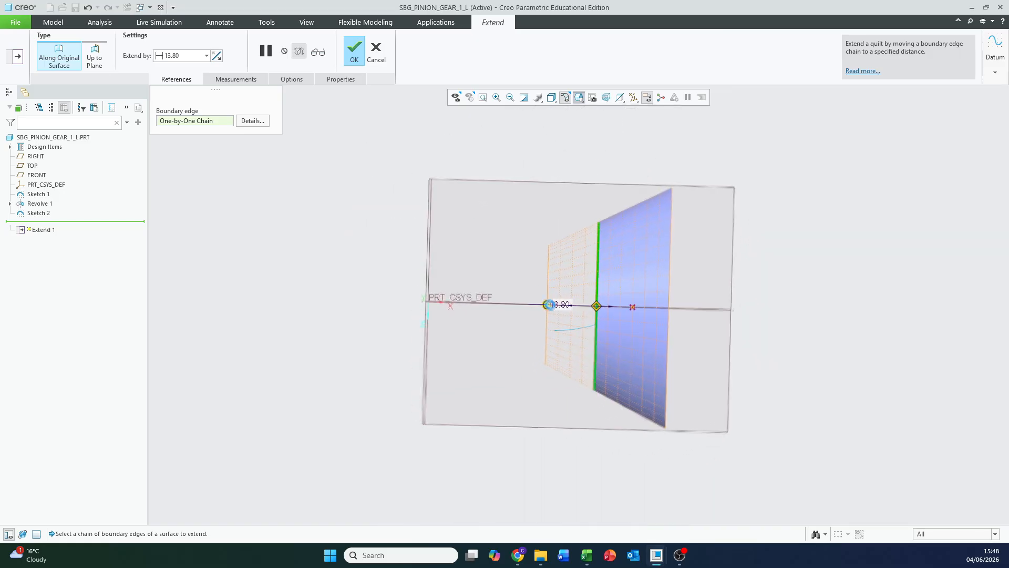
scroll(557, 326, "down", 6)
left_click_drag(526, 238, 505, 238)
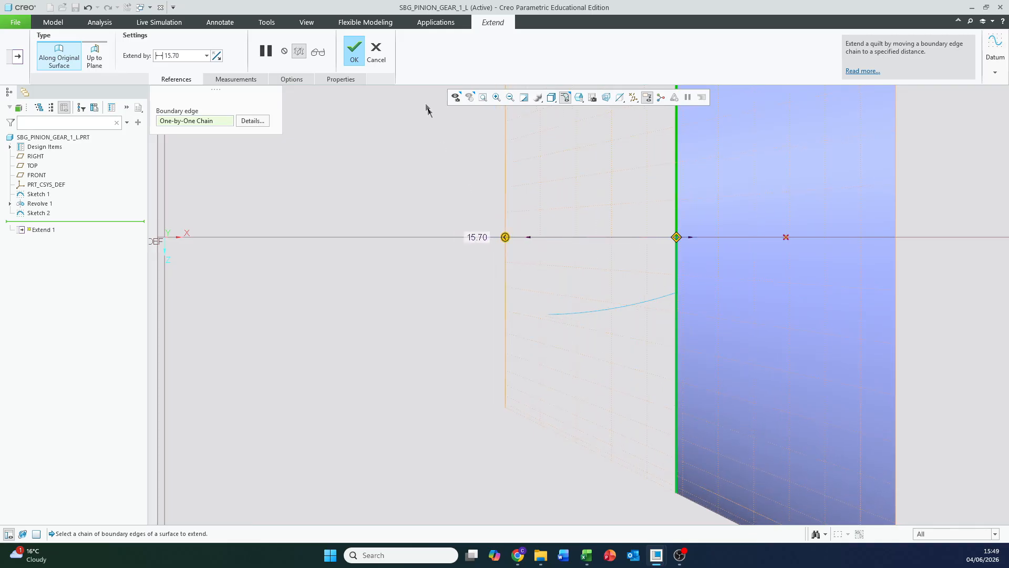
left_click(357, 53)
Project Sketch 2 with its points onto the near half of the extended cone surface, using the TOP plane as direction reference
scroll(456, 315, "up", 4)
left_click(302, 293)
middle_click_drag(326, 325, 403, 353)
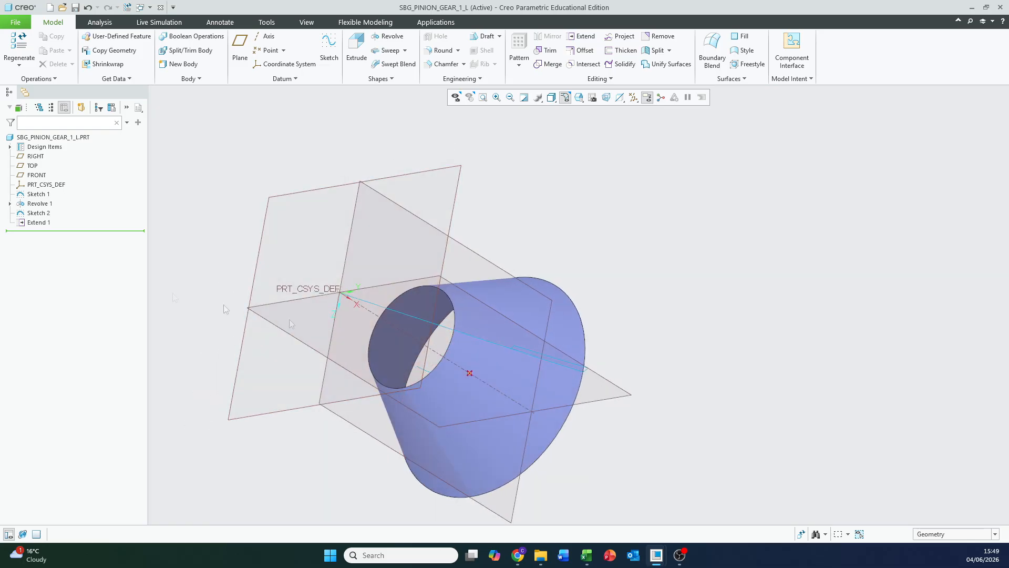
left_click(38, 213)
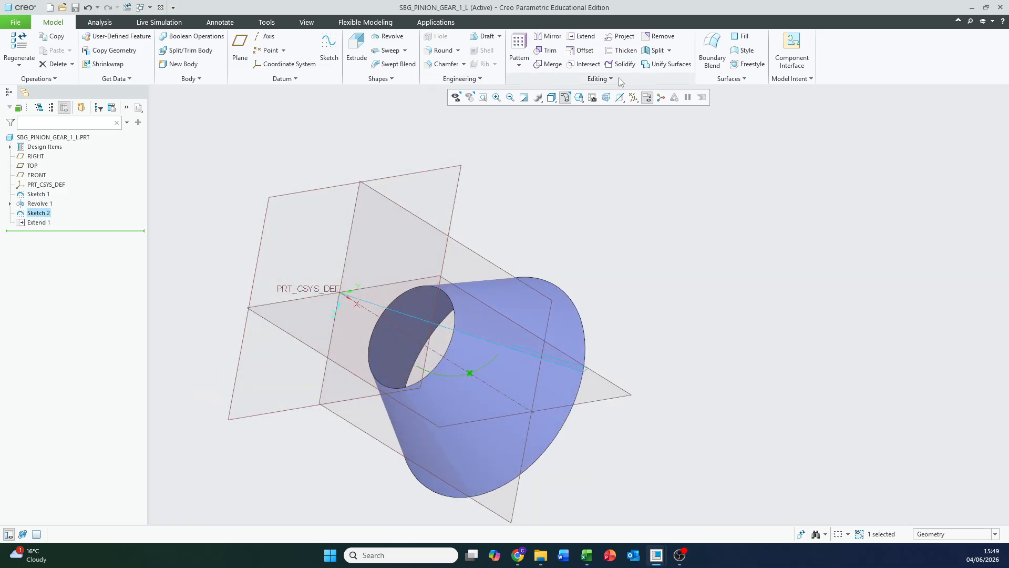
left_click(623, 41)
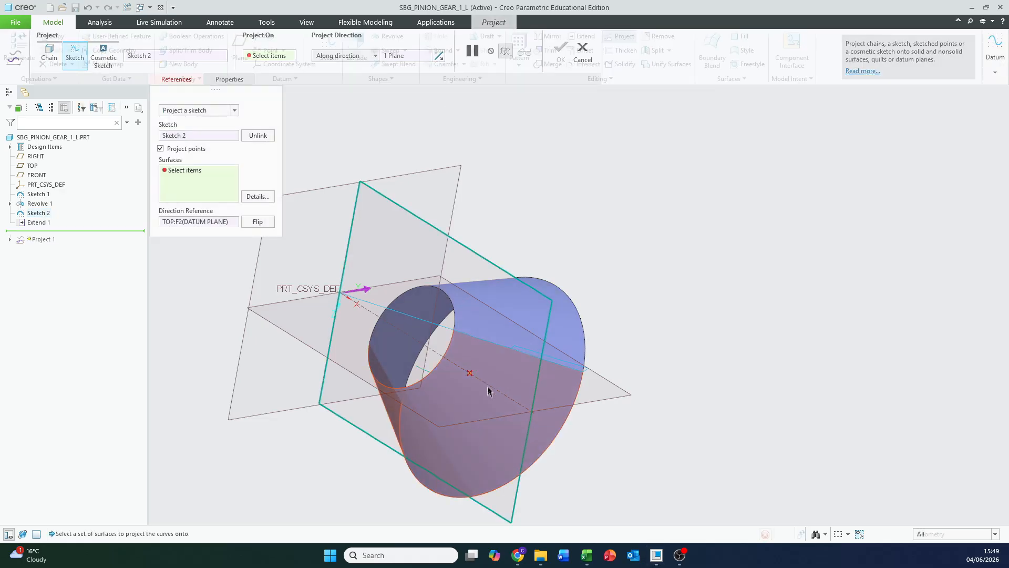
left_click(487, 407)
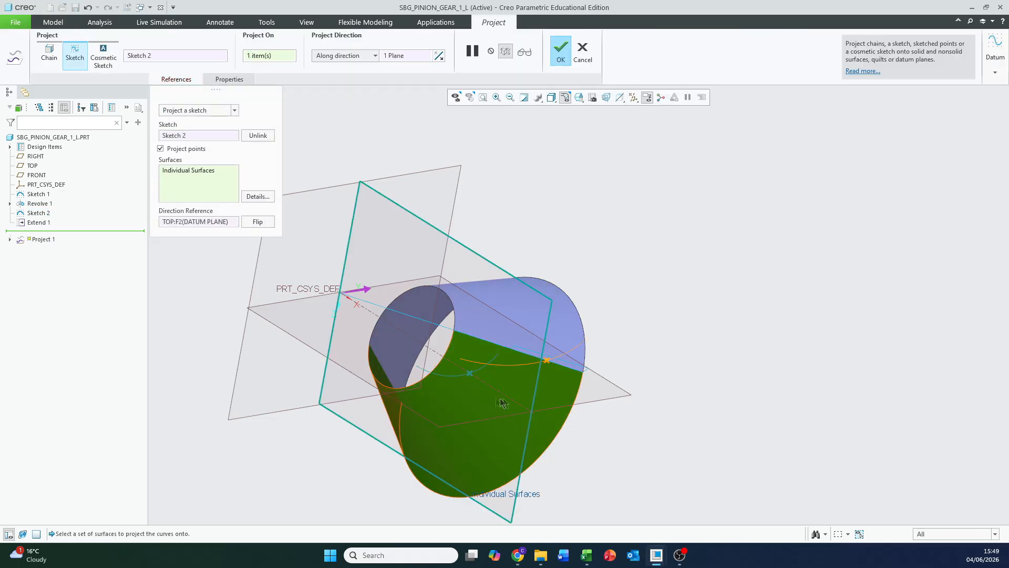
scroll(521, 405, "down", 3)
middle_click_drag(521, 405, 526, 368)
left_click(564, 50)
middle_click_drag(721, 333, 570, 391)
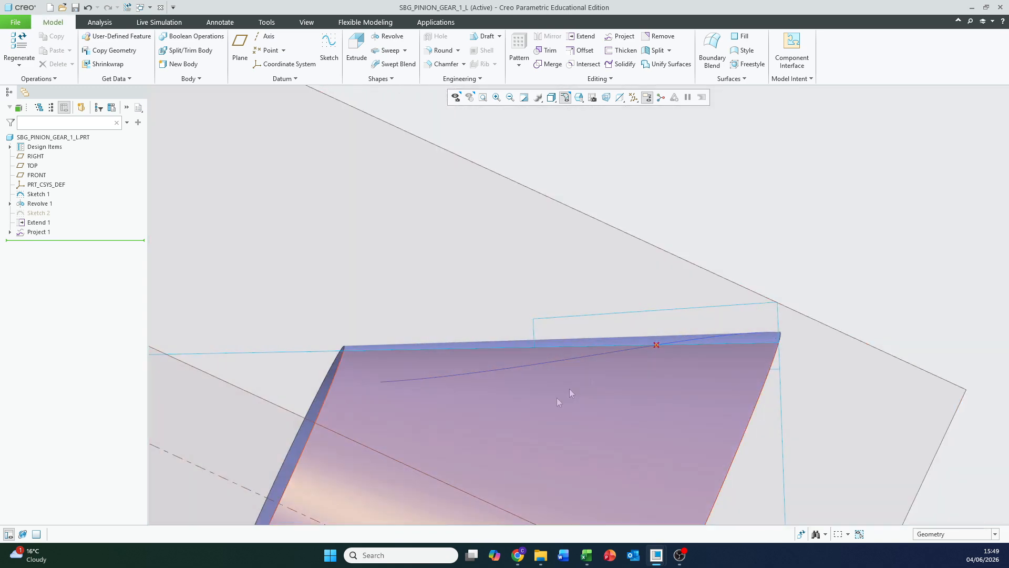
Examine from several angles where the projected curve and its point lie on the cone, especially at the large-end edge
middle_click_drag(510, 369, 542, 360)
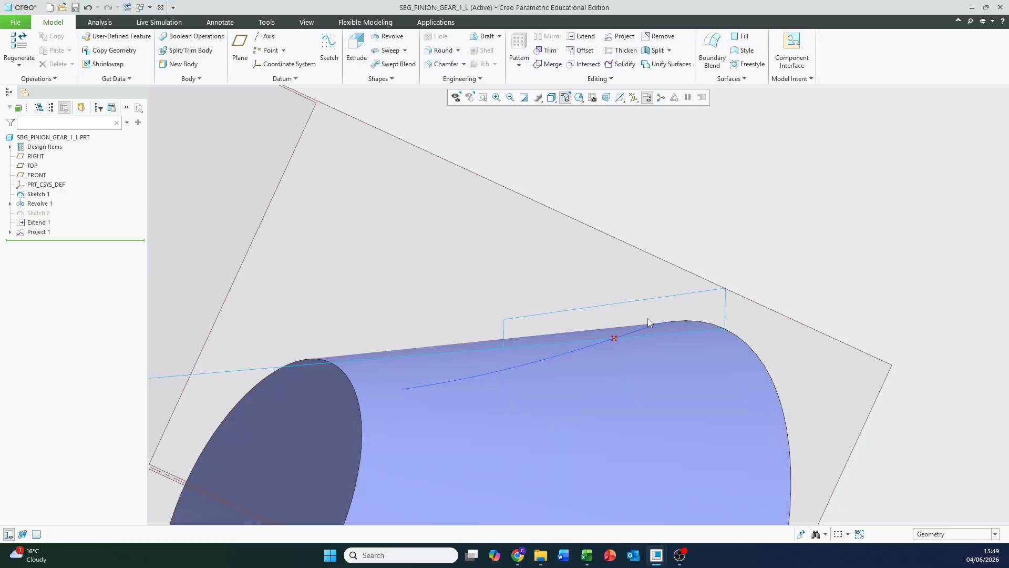
middle_click_drag(667, 337, 668, 341)
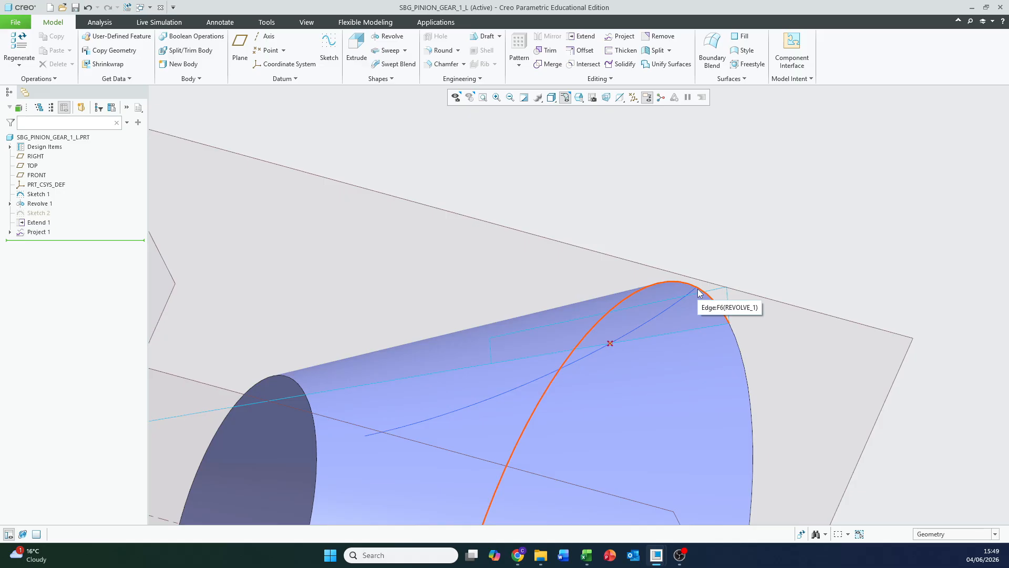
middle_click_drag(667, 329, 647, 335)
middle_click_drag(352, 367, 459, 382)
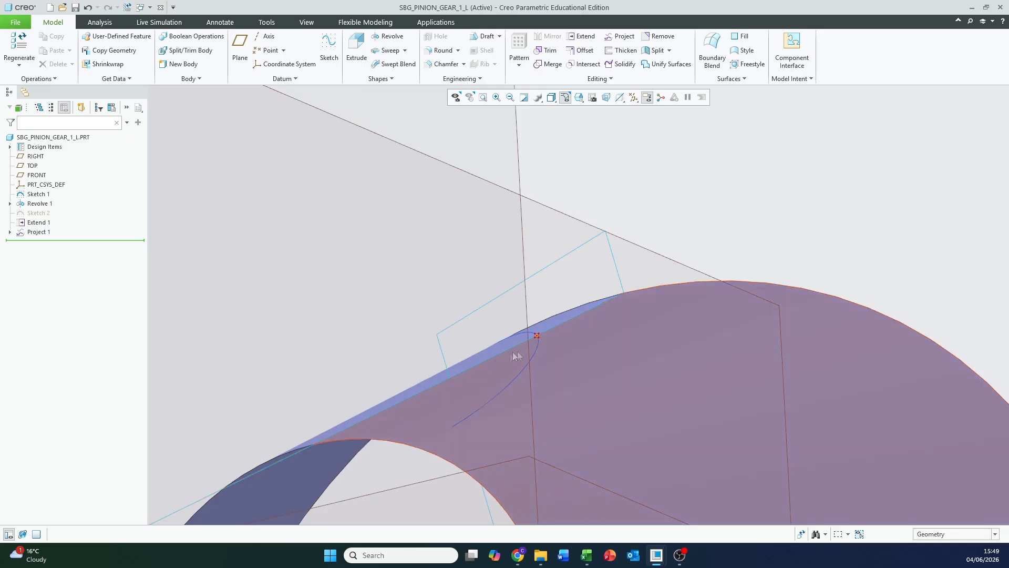
mouse_move(608, 318)
middle_mouse_down()
mouse_move(551, 342)
mouse_move(502, 345)
mouse_move(512, 360)
mouse_move(578, 349)
mouse_move(538, 396)
mouse_move(631, 352)
mouse_move(489, 300)
mouse_move(539, 259)
mouse_move(438, 264)
mouse_move(480, 300)
mouse_move(458, 333)
mouse_move(476, 313)
middle_mouse_up()
scroll(471, 310, "down", 1)
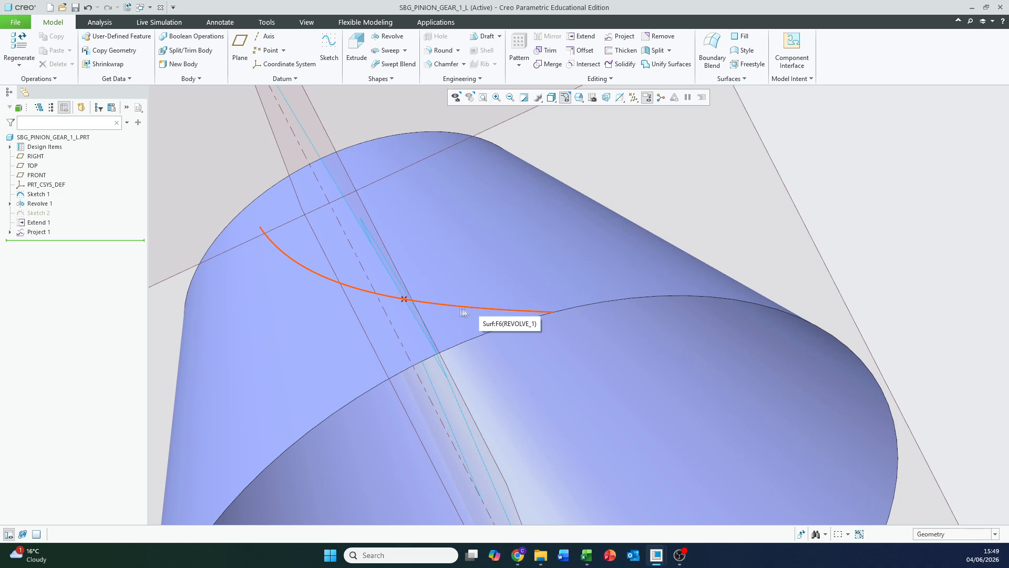
scroll(557, 316, "down", 4)
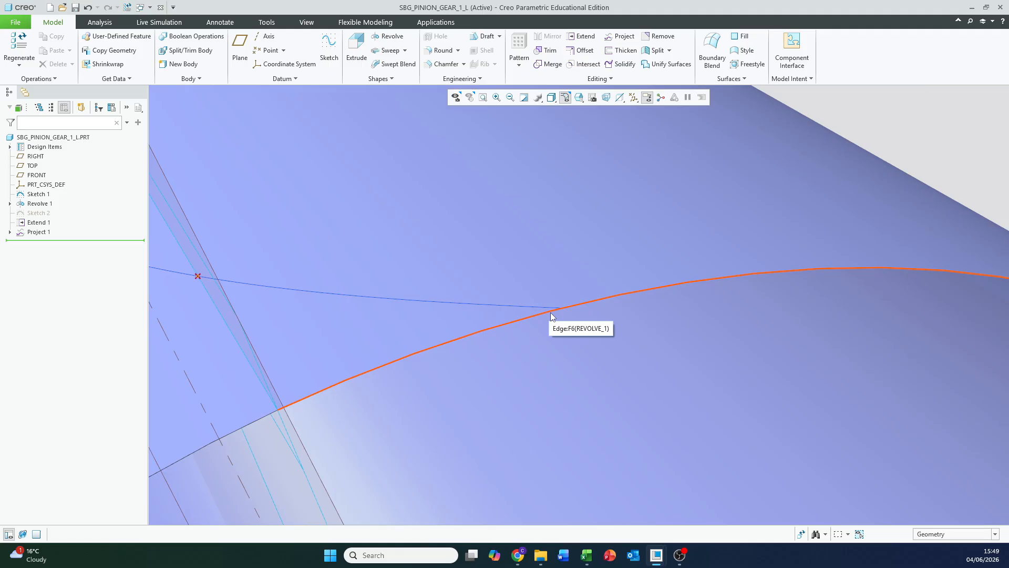
scroll(551, 317, "up", 5)
middle_click_drag(503, 322, 556, 293)
scroll(497, 327, "down", 6)
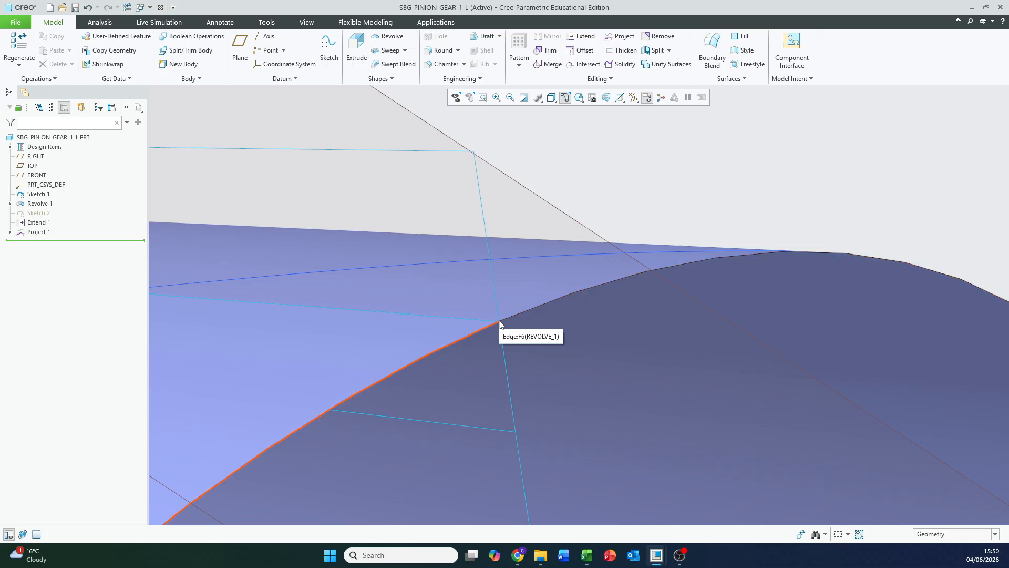
scroll(499, 324, "up", 4)
scroll(499, 321, "up", 5)
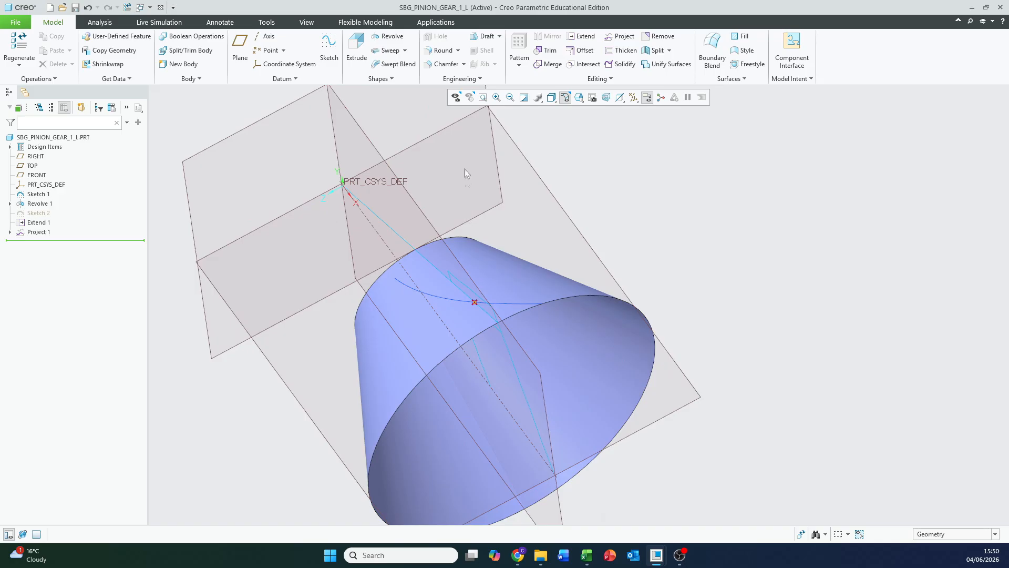
middle_click_drag(532, 250, 486, 245)
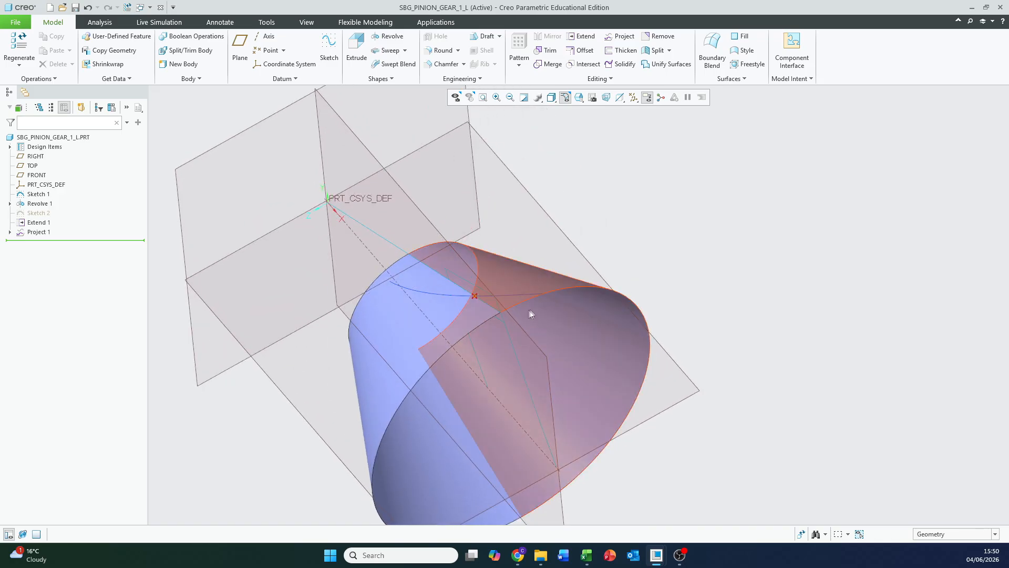
Start a sketch on the RIGHT plane and reference the cone's large-end edge and the projected curve's outer end
left_click(227, 147)
scroll(253, 249, "up", 3)
mouse_move(258, 280)
middle_mouse_down("shift")
mouse_move(335, 296)
mouse_move(406, 246)
middle_mouse_up("shift")
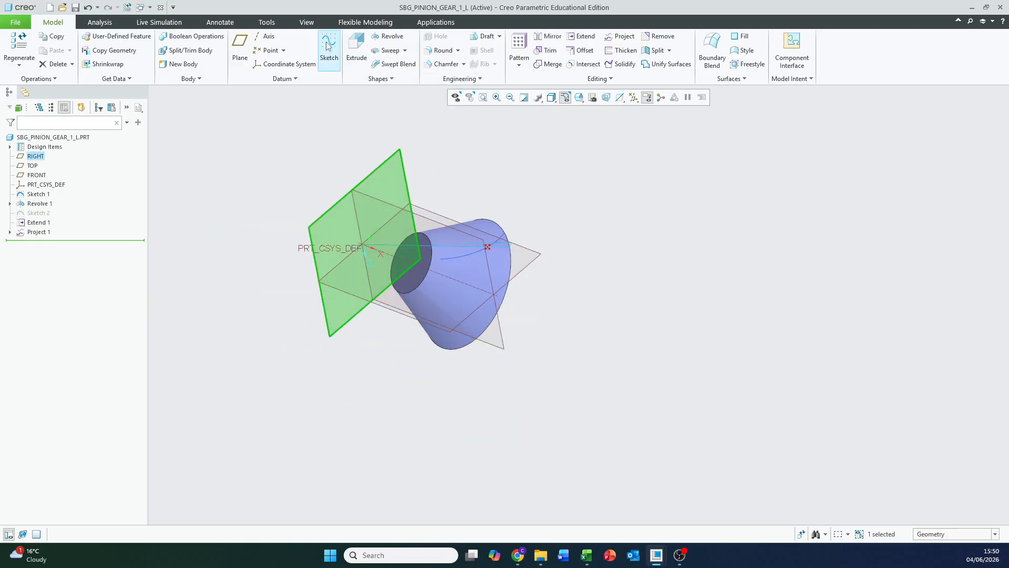
left_click(329, 50)
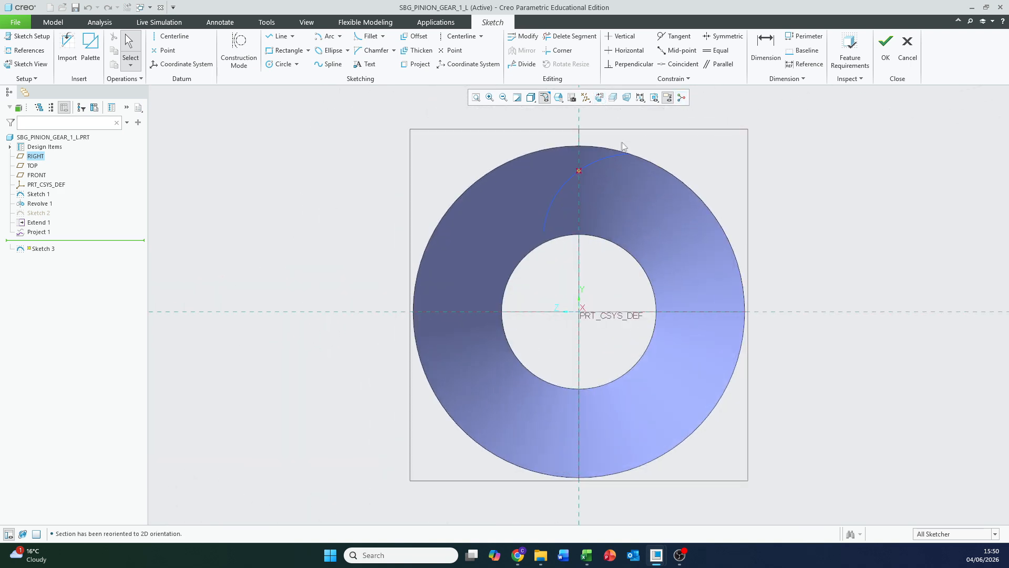
scroll(639, 159, "up", 5)
left_click(25, 50)
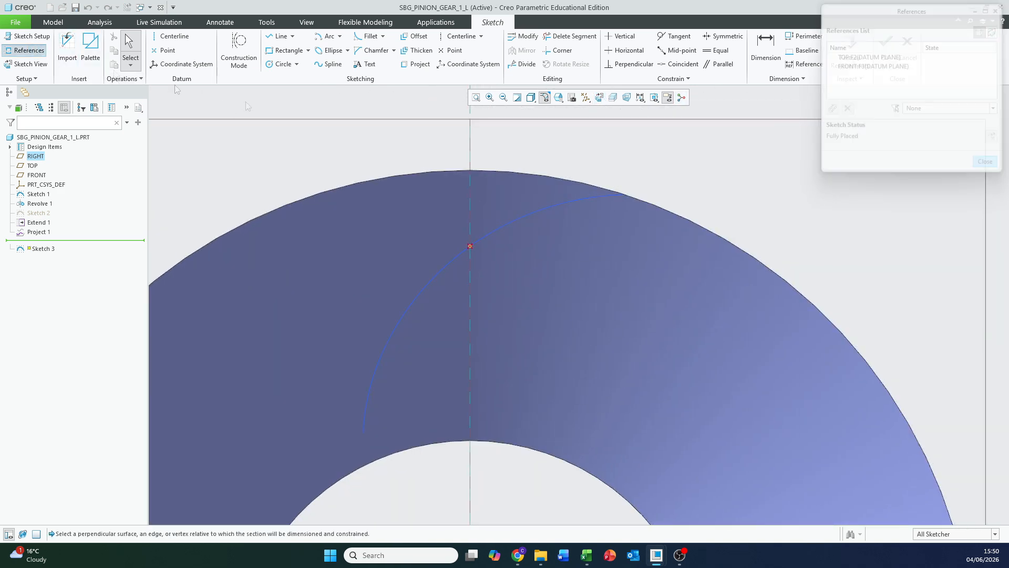
left_click(503, 179)
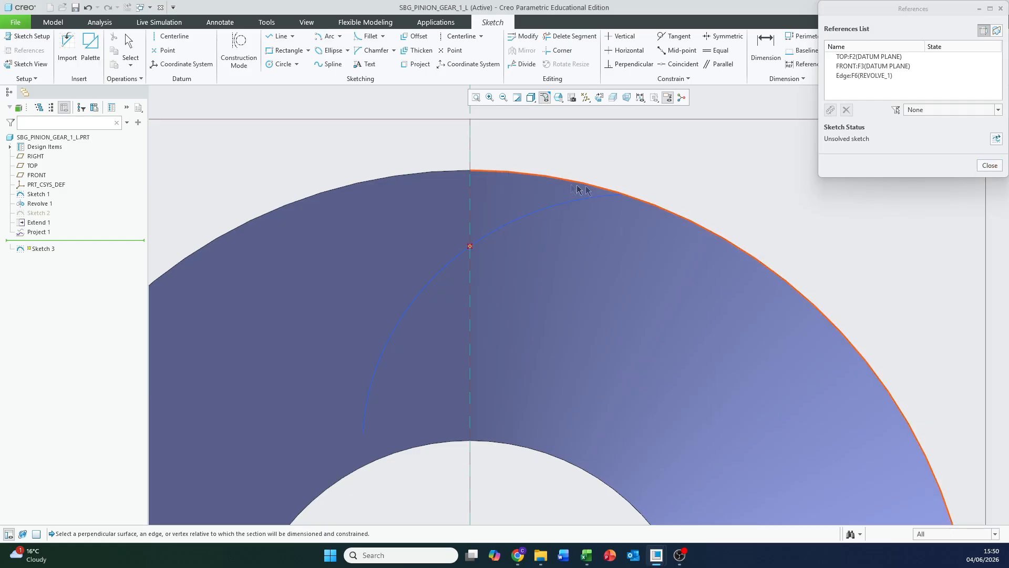
left_click(629, 200)
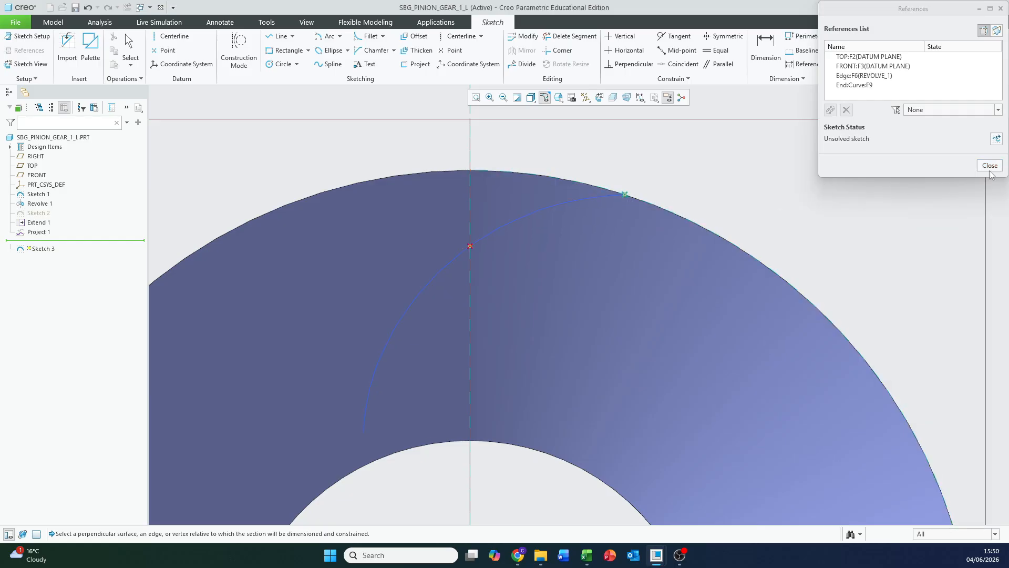
Measure the angle between a vertical centerline and a centerline from the origin through the curve's end, and discard the sketch
left_click(160, 38)
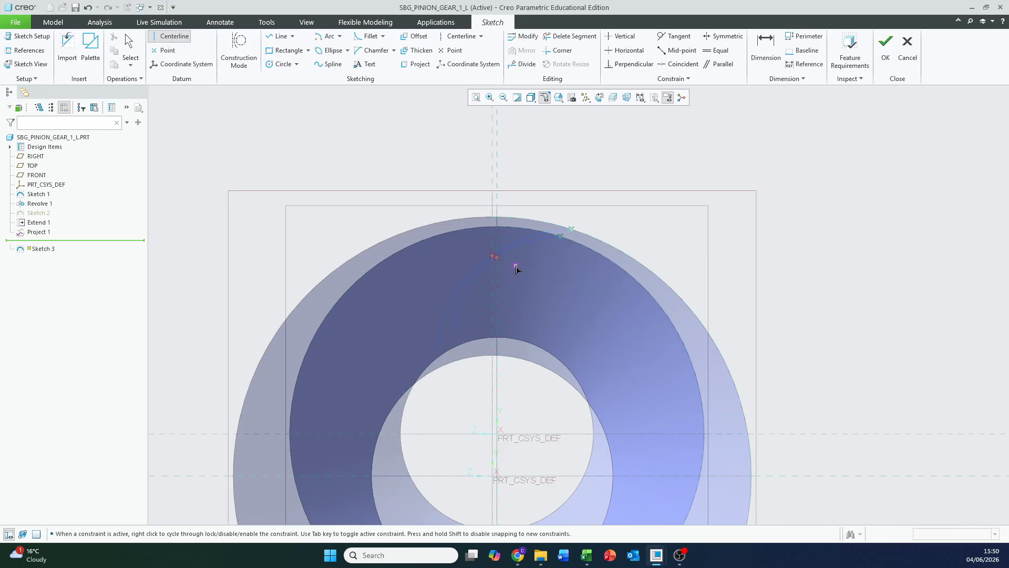
left_click(519, 347)
left_click(765, 47)
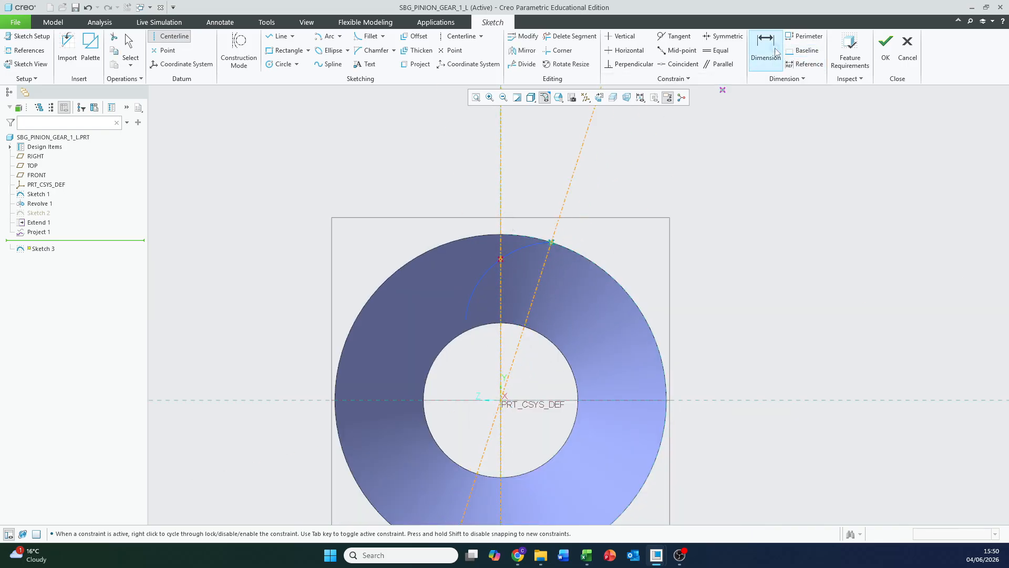
scroll(551, 241, "up", 3)
left_click(455, 193)
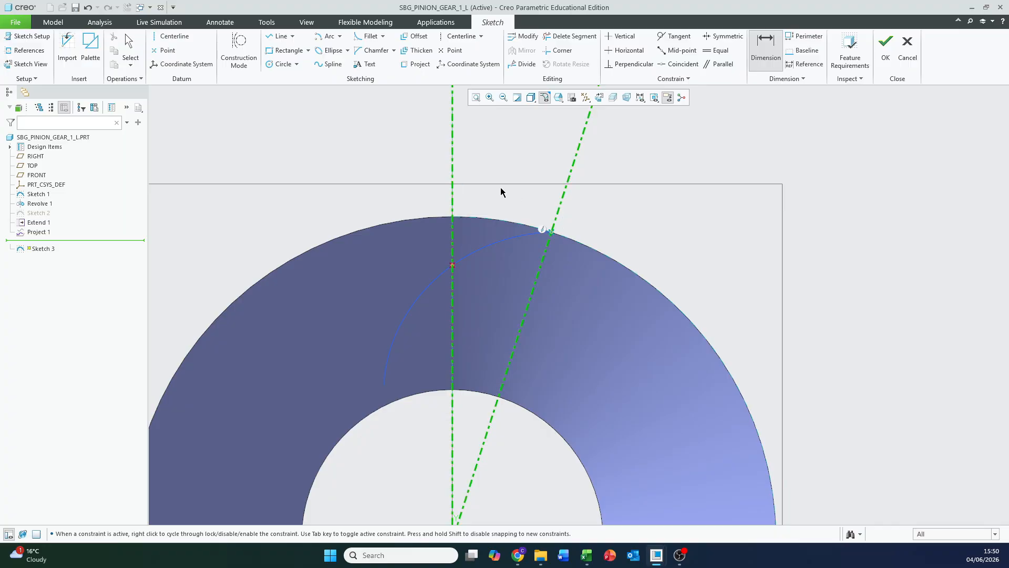
middle_click(499, 193)
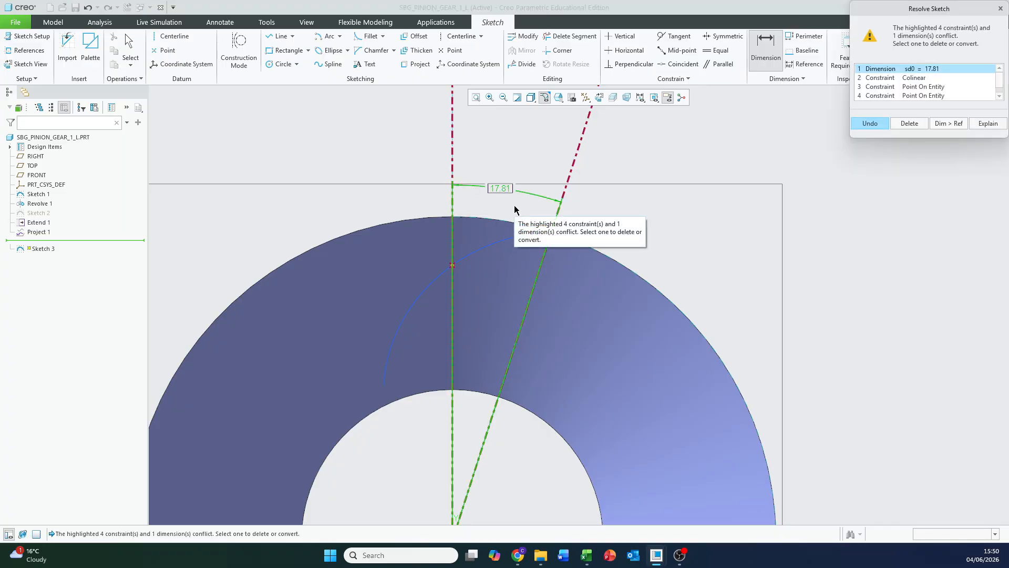
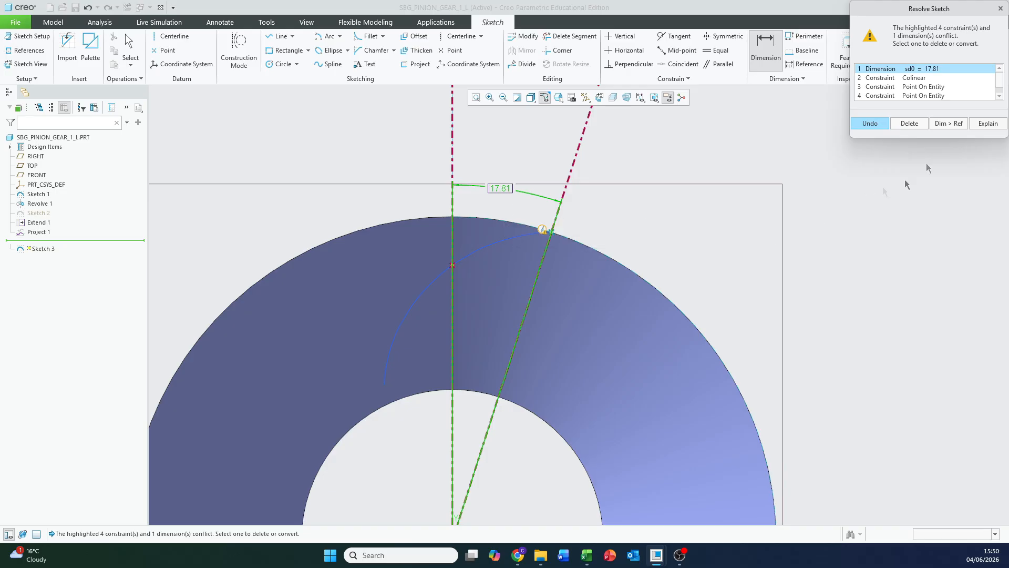
left_click(1000, 8)
scroll(631, 224, "up", 3)
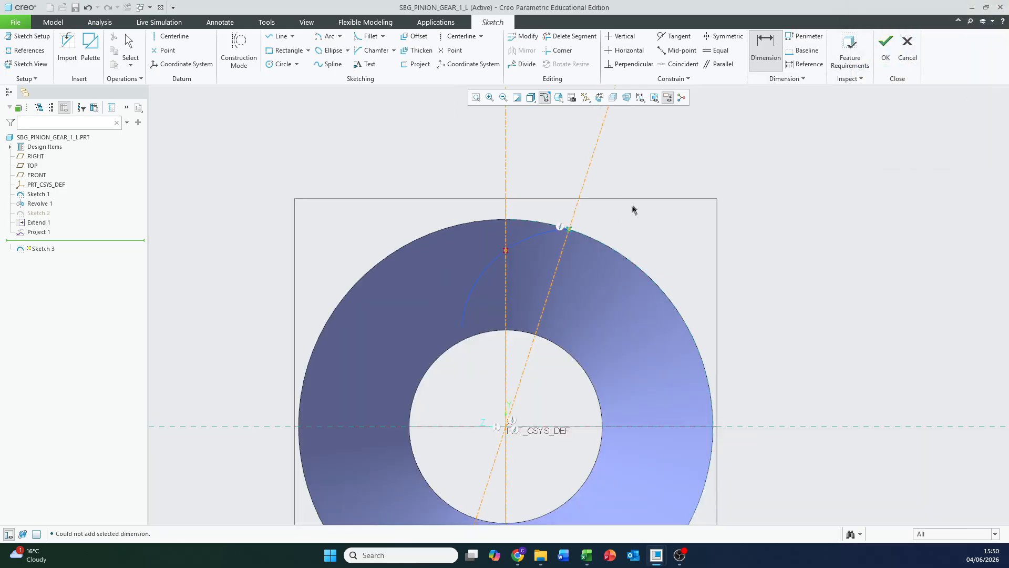
left_click(907, 50)
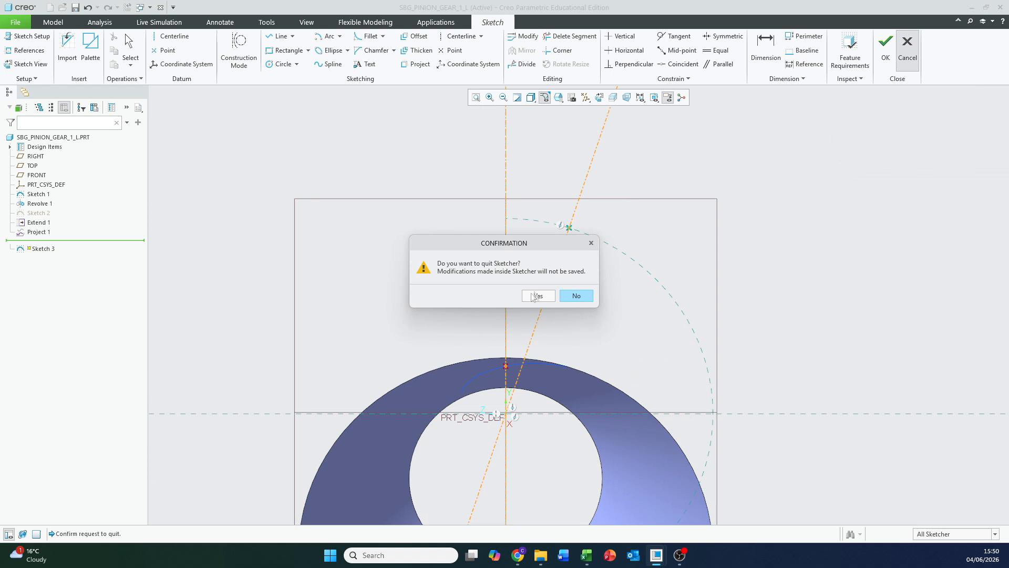
left_click(538, 296)
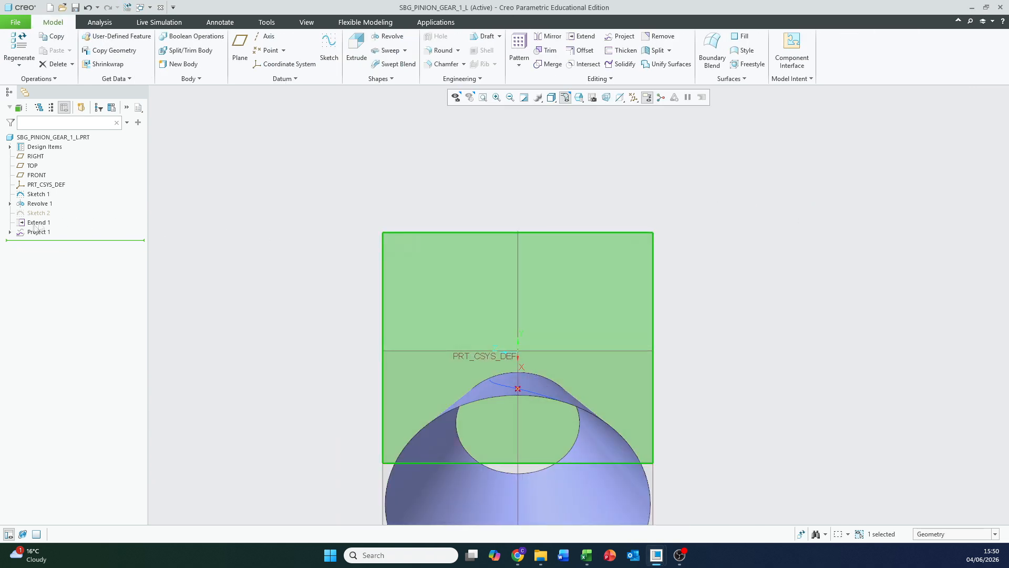
Pattern the projected curve around the cone's axis with 2 members spaced 17.81 degrees apart
left_click(31, 233)
middle_click_drag(315, 334, 377, 228)
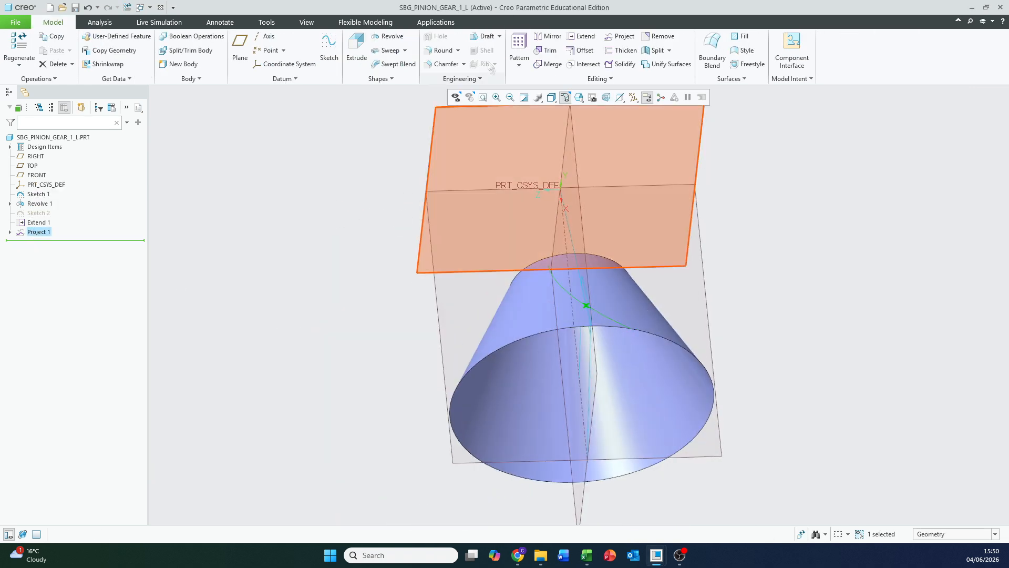
left_click(529, 49)
left_click(69, 67)
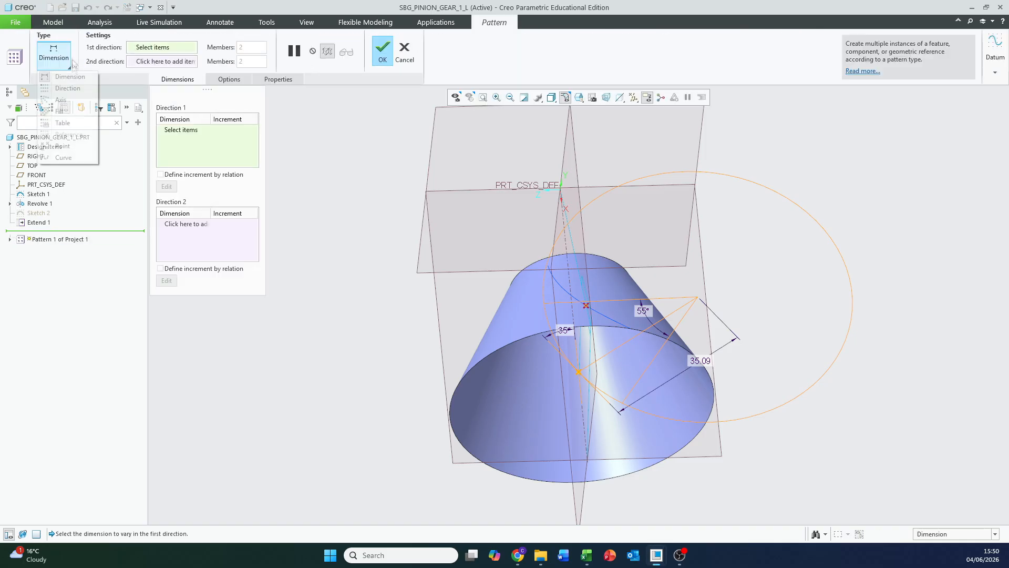
left_click(61, 100)
middle_click_drag(585, 402, 605, 366)
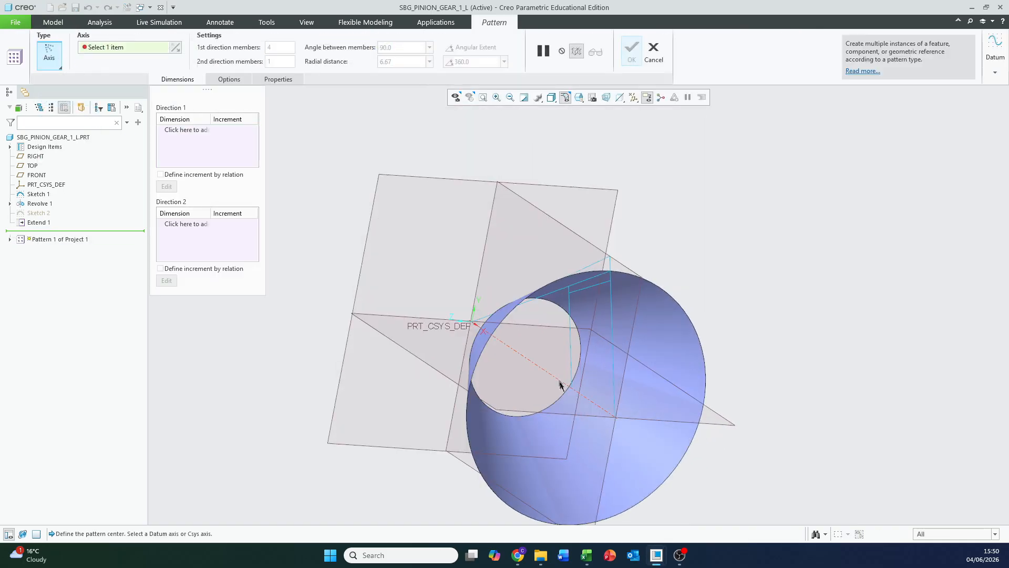
left_click(545, 372)
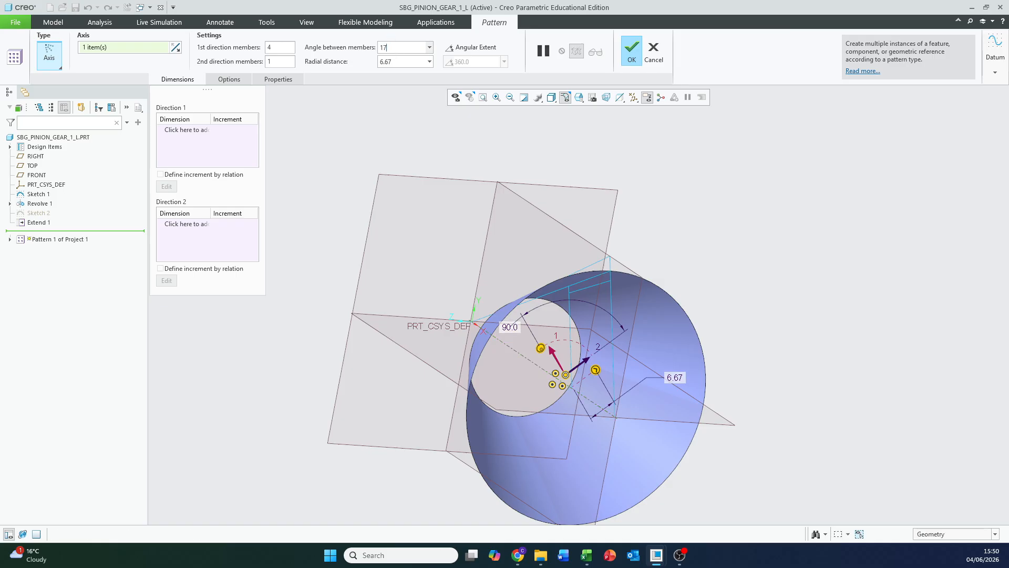
left_click(277, 47)
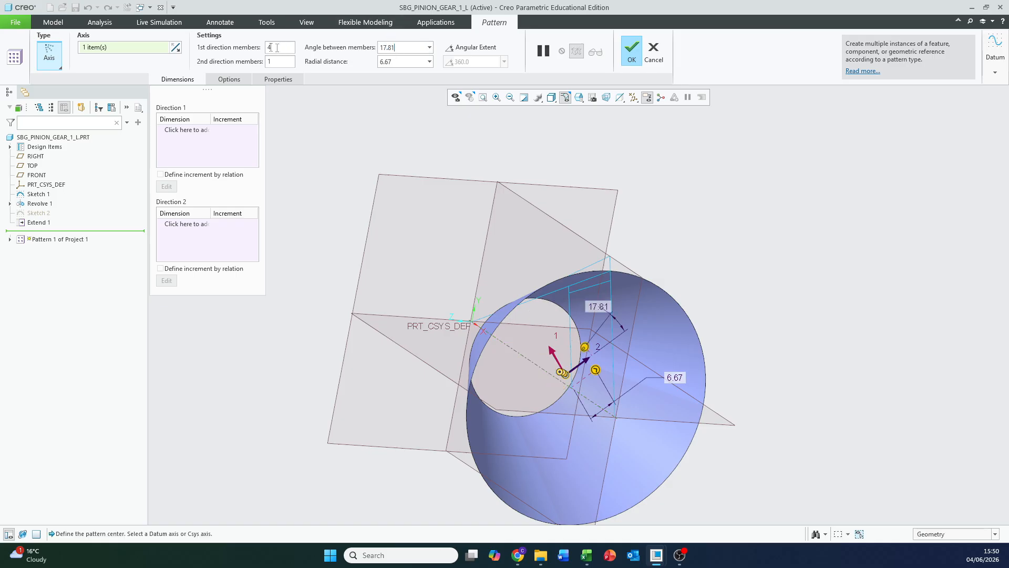
type("2")
middle_click_drag(432, 178, 404, 131)
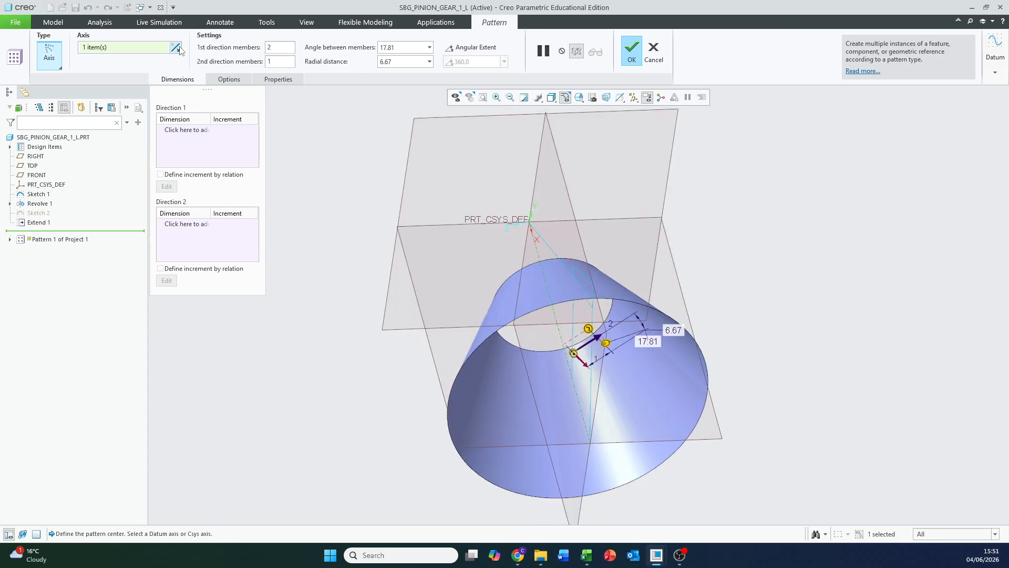
left_click(632, 46)
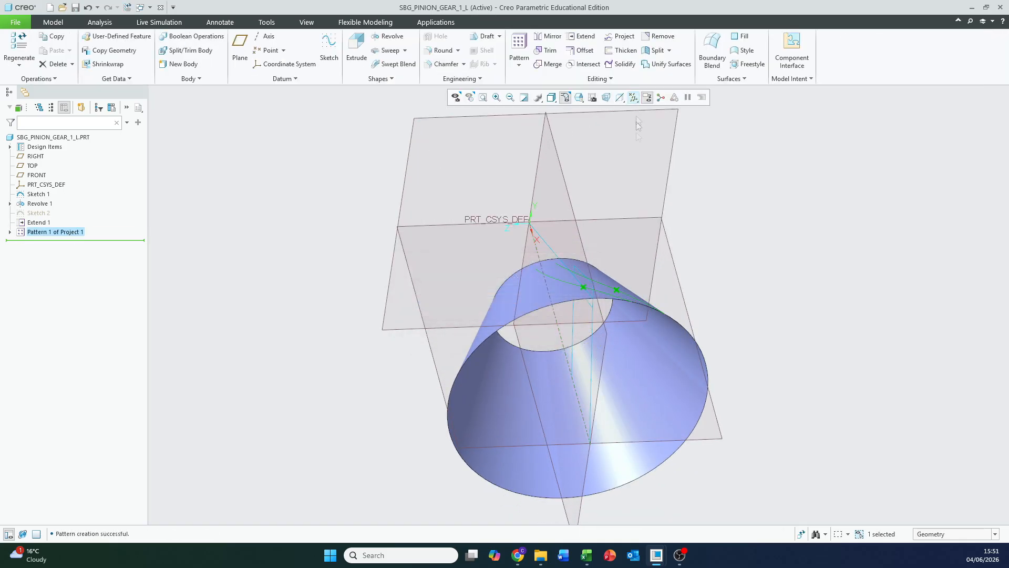
Edit the projected curve's axis pattern so that its copy is rotated in the opposite direction
left_click(823, 262)
middle_click_drag(820, 257, 806, 288)
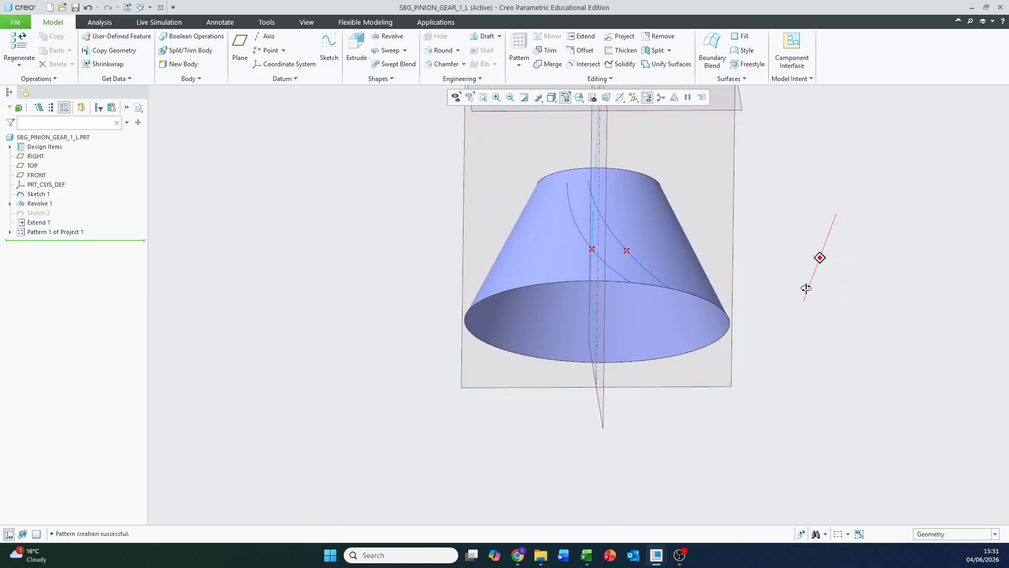
middle_click_drag(595, 281, 583, 236)
left_click(42, 234)
left_click(62, 183)
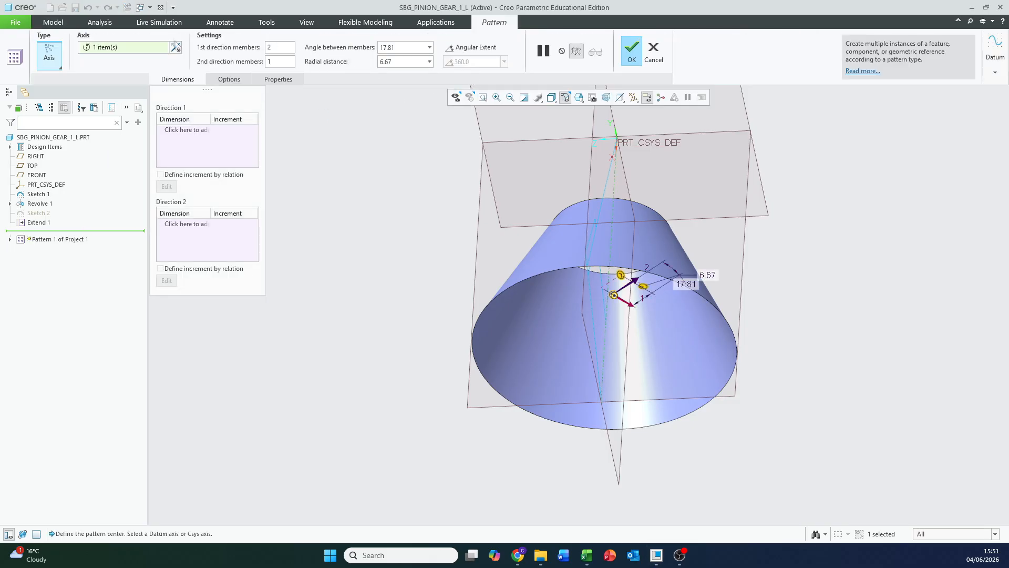
left_click(178, 47)
left_click(632, 51)
Examine whether the patterned curve's outer end meets Sketch 1's corner on the cone's large-end edge
middle_click_drag(853, 250, 704, 277)
scroll(645, 214, "up", 6)
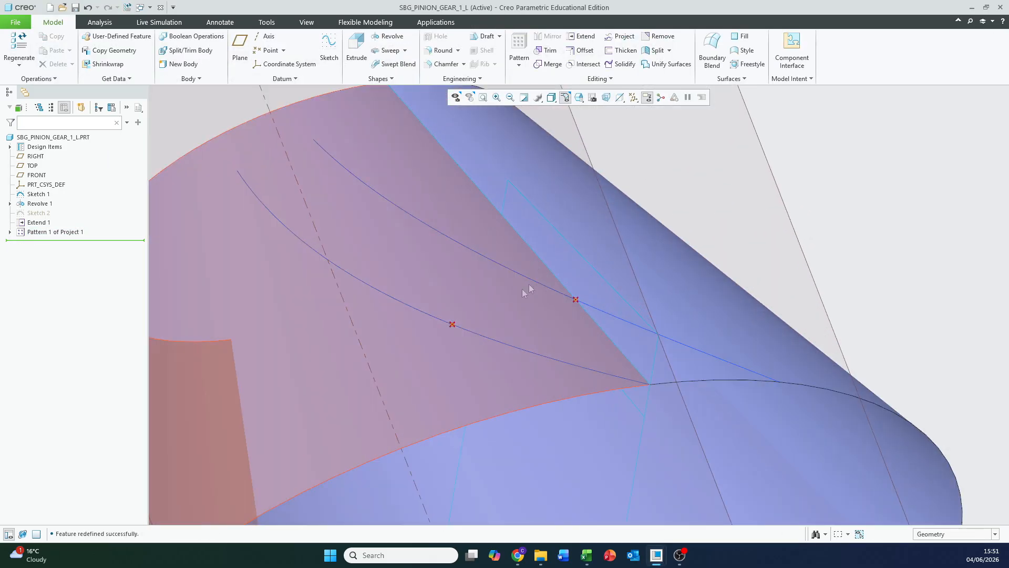
left_click(388, 296)
scroll(605, 334, "up", 6)
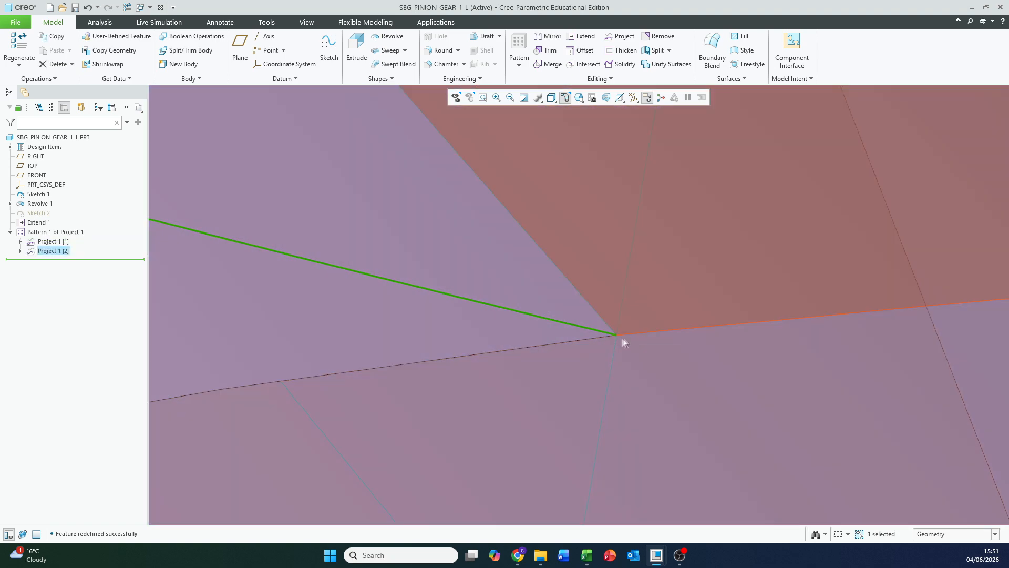
scroll(609, 331, "down", 10)
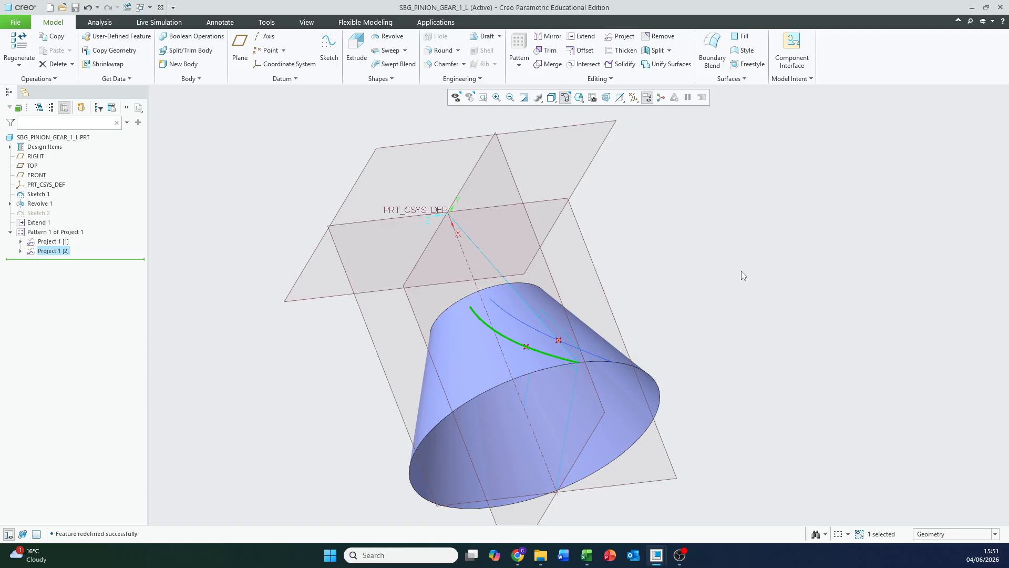
middle_click_drag(699, 311, 557, 308)
left_click(720, 235)
scroll(556, 309, "down", 3)
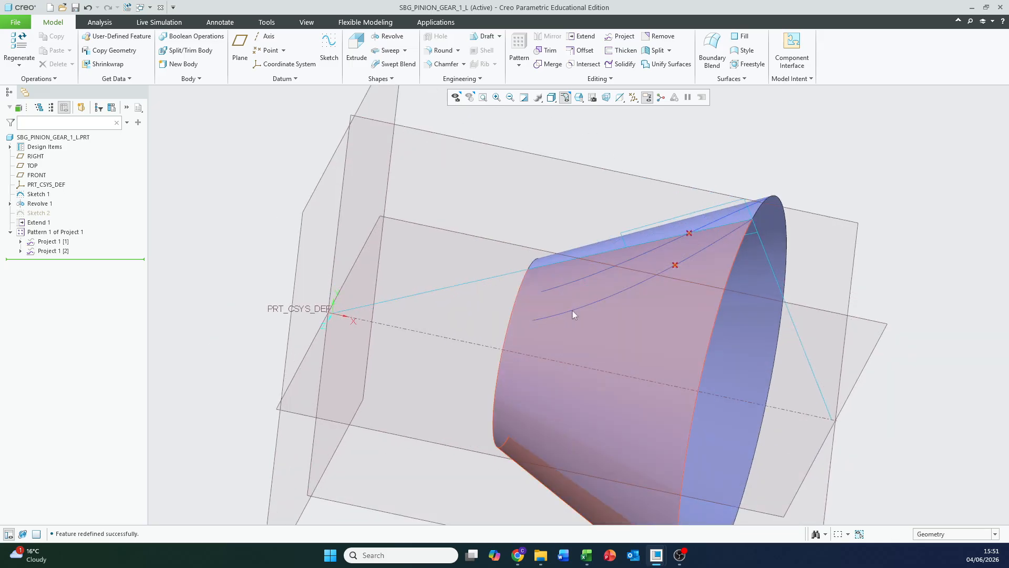
Temporarily hide Revolve 1 to inspect the two projected curves alone, and show the cone again
left_click(40, 203)
left_click(62, 179)
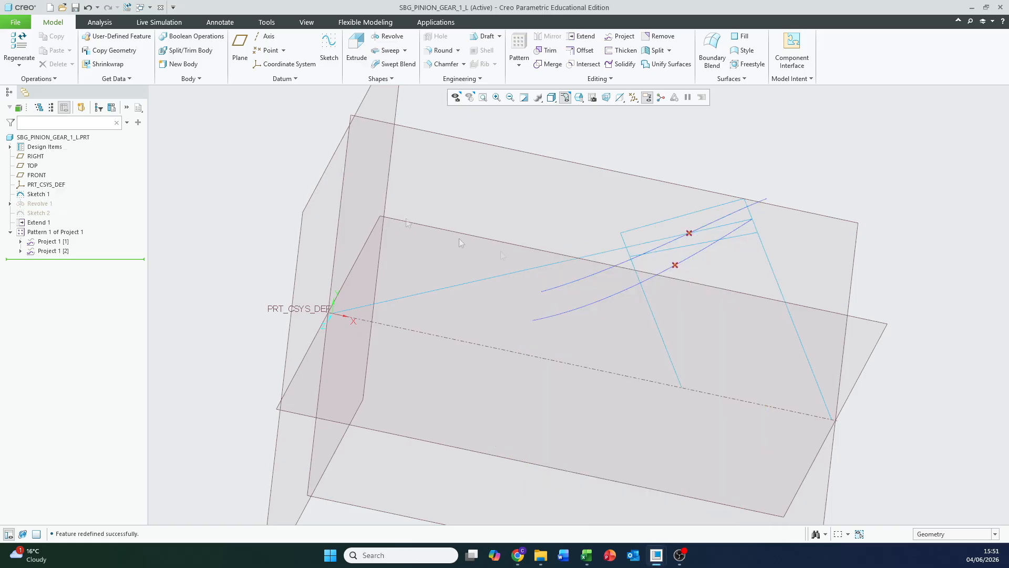
middle_click_drag(459, 242, 500, 250)
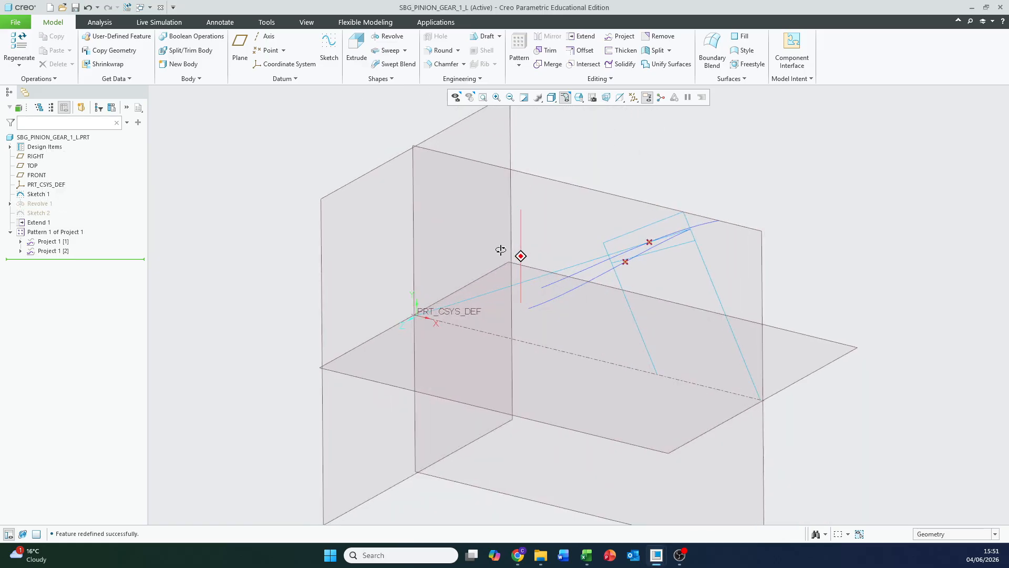
left_click(40, 204)
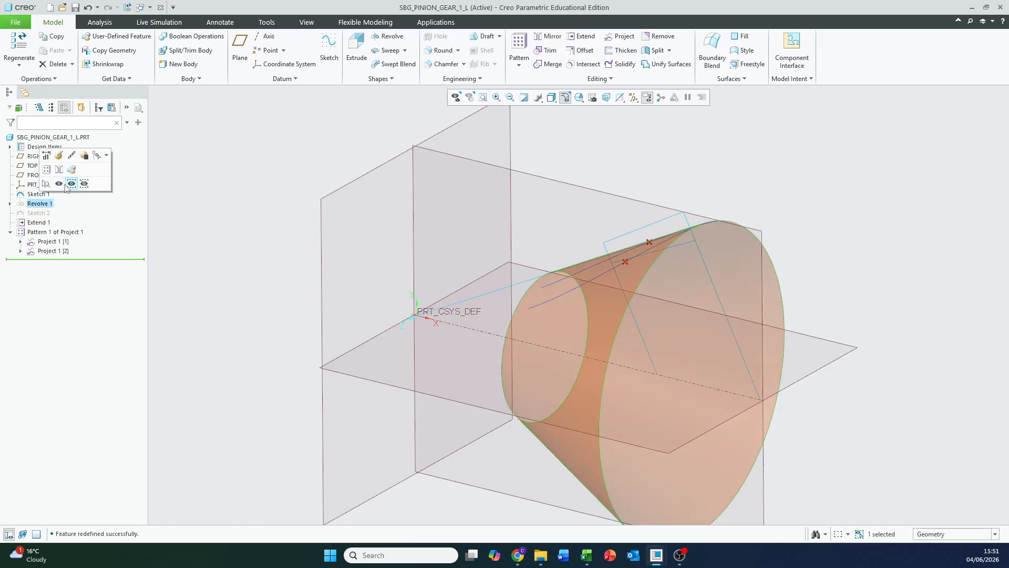
left_click(62, 179)
scroll(813, 297, "up", 1)
middle_click_drag(813, 298, 693, 297, "shift")
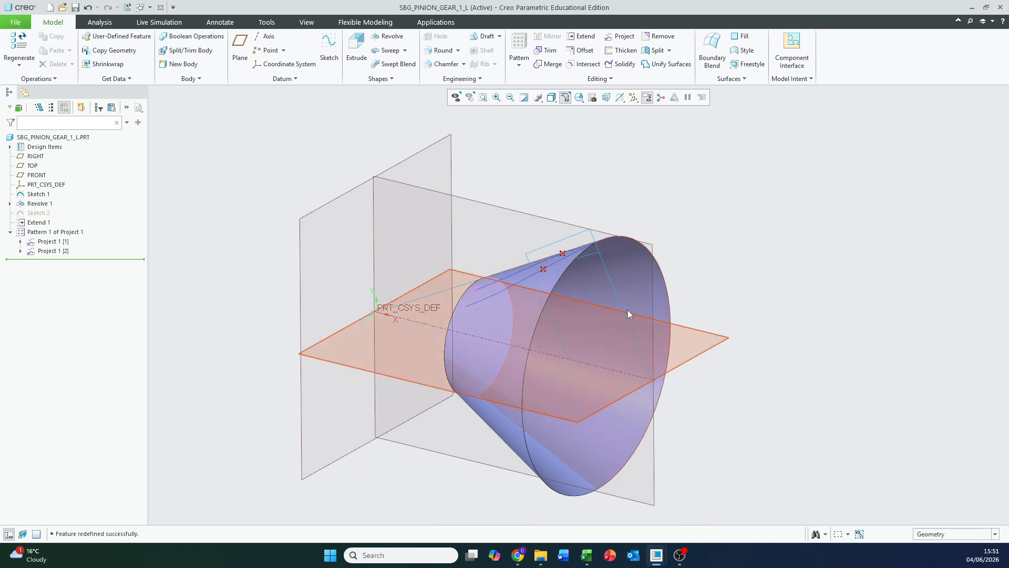
middle_click_drag(647, 370, 648, 390)
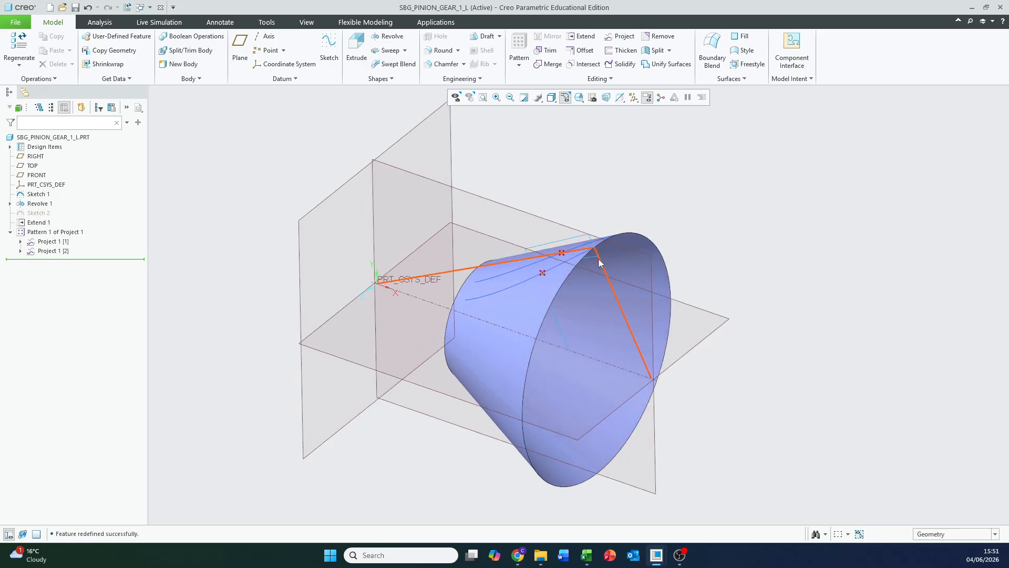
Switch to the spiral bevel gear calculator workbook in Excel and consult the Sketch Reference 2 sheet
left_click(594, 560)
left_click(301, 522)
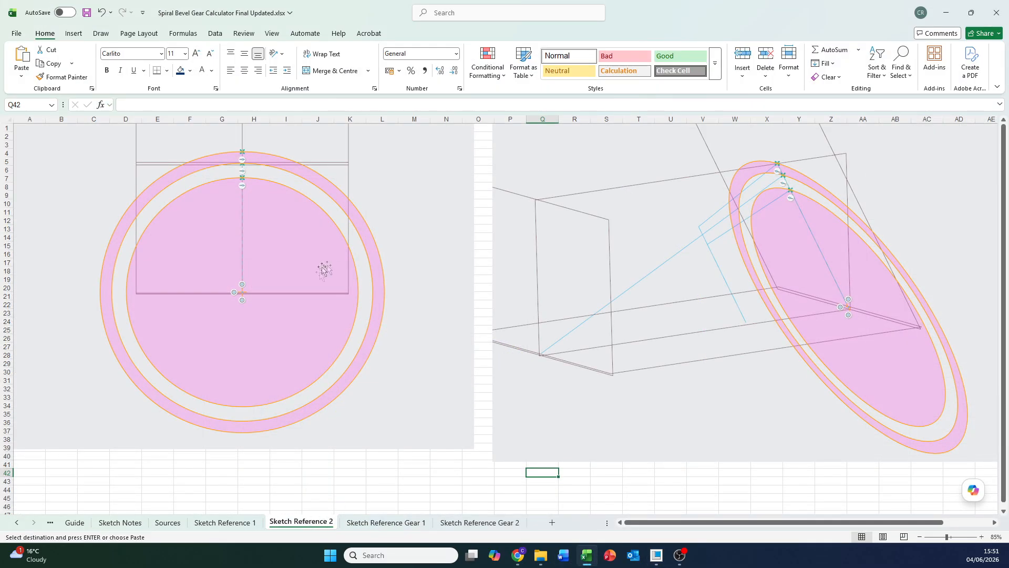
Switch to Creo Parametric and create a datum point at the end of Sketch 1's slanted line on the cone axis
left_click(949, 11)
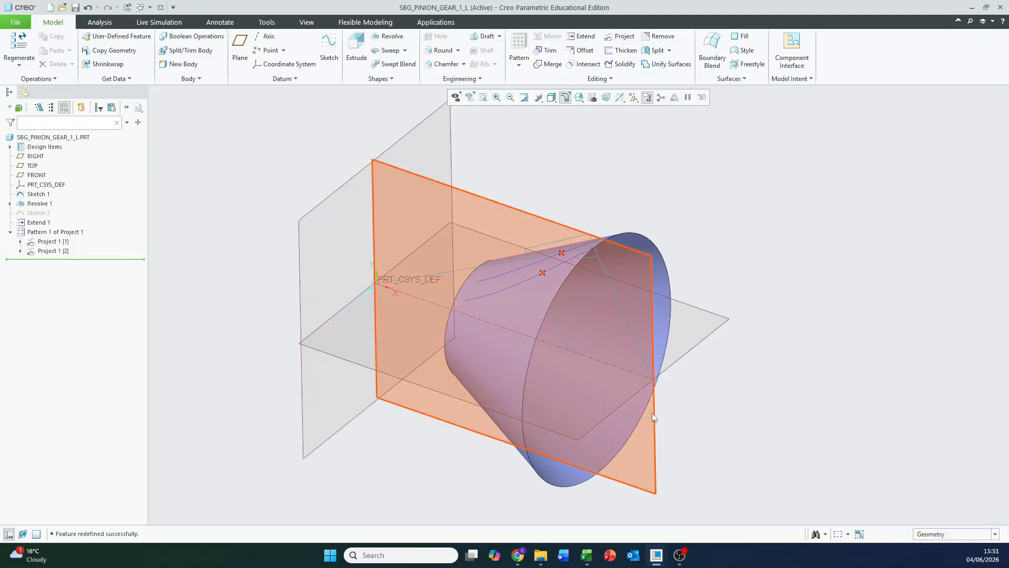
scroll(652, 405, "down", 3)
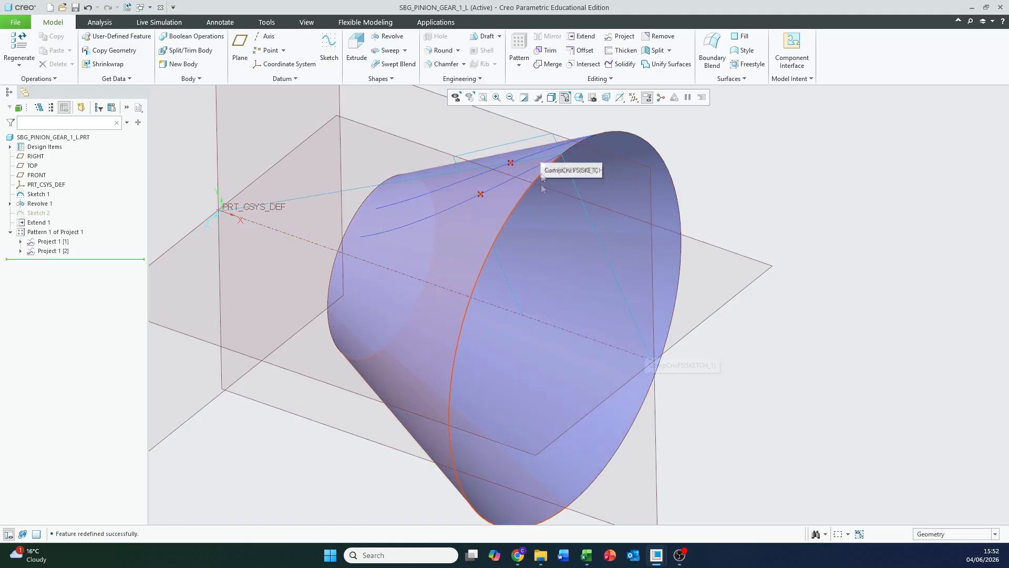
left_click(261, 50)
left_click(652, 363)
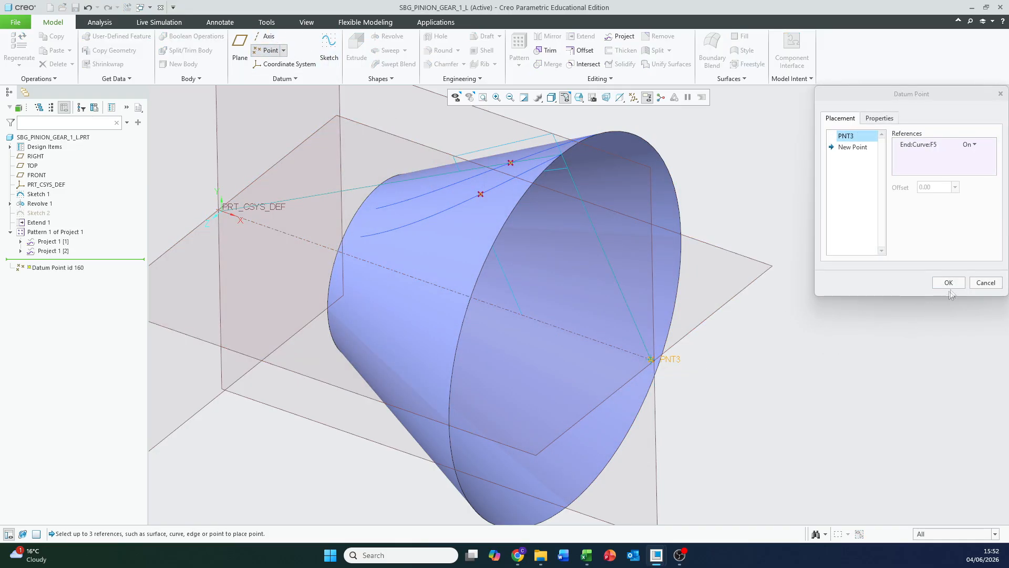
middle_click(151, 92)
Create a datum axis through the new datum point, normal to the FRONT plane
left_click(266, 35)
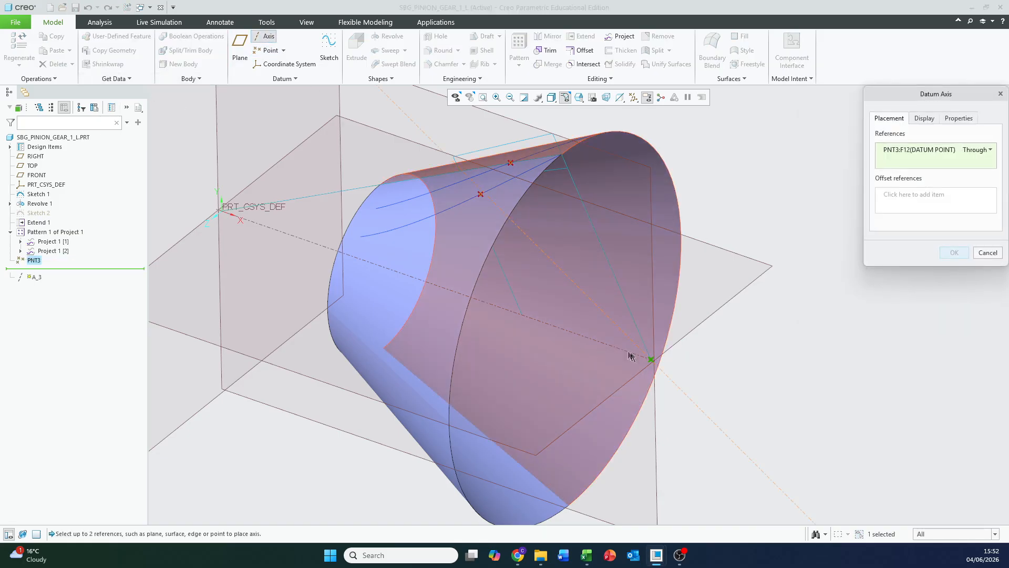
left_click(654, 322, "ctrl")
scroll(654, 318, "up", 3)
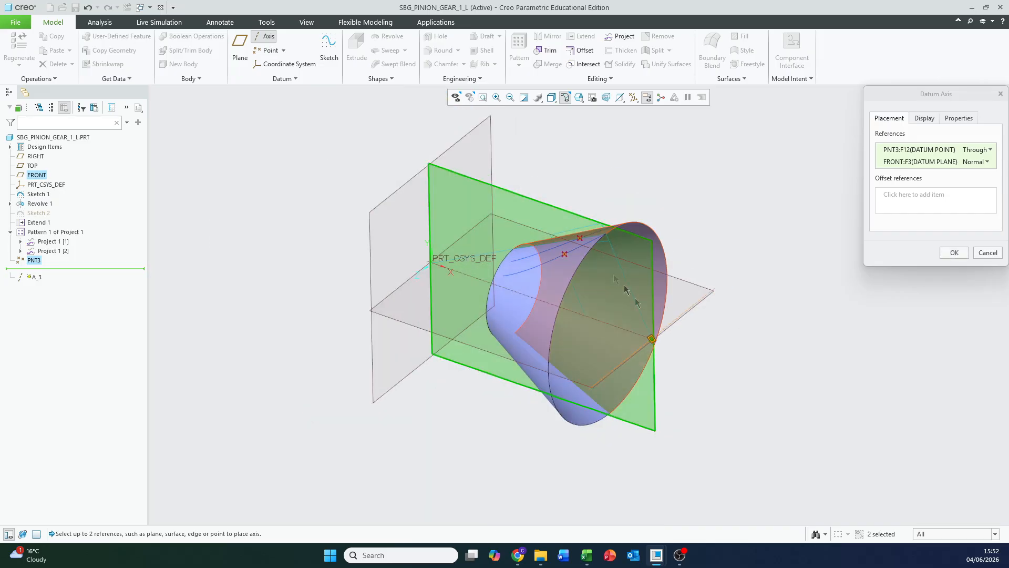
middle_click_drag(552, 202, 562, 195)
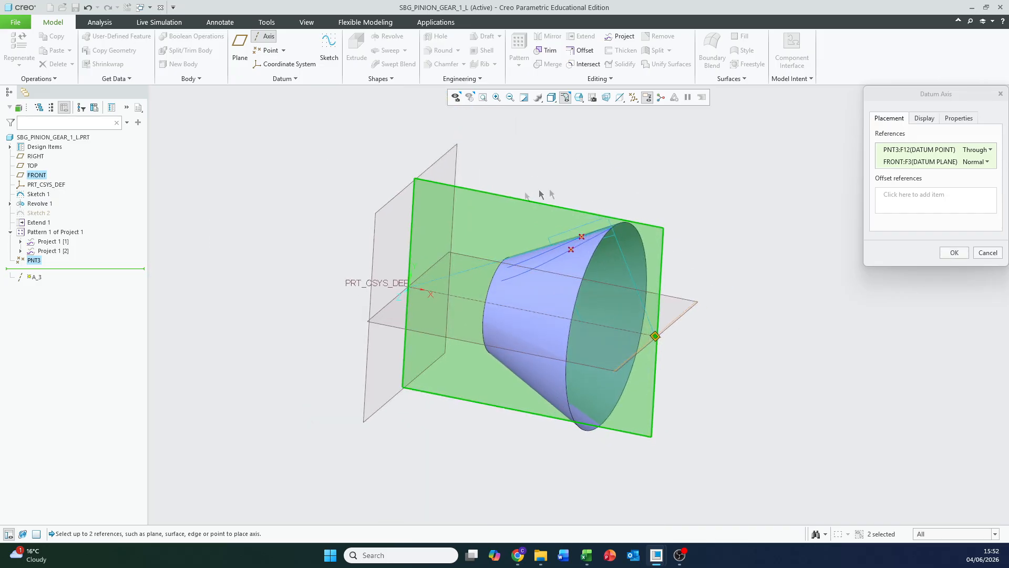
left_click(954, 252)
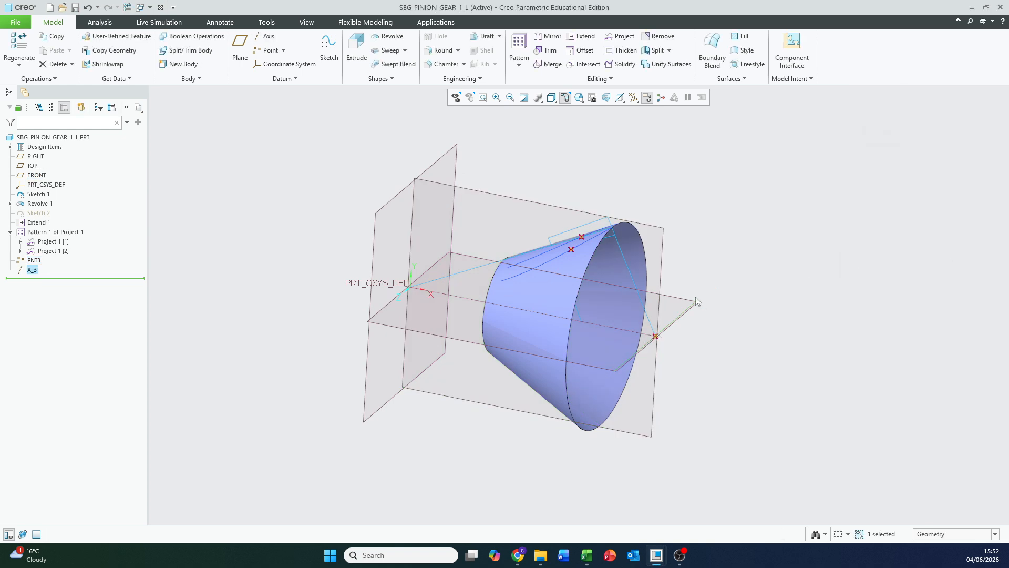
Start a coordinate system with its origin at the new datum point and use Sketch 1's slanted line to determine Y
middle_click_drag(760, 342, 680, 347, "shift")
left_click(730, 215)
scroll(696, 253, "down", 3)
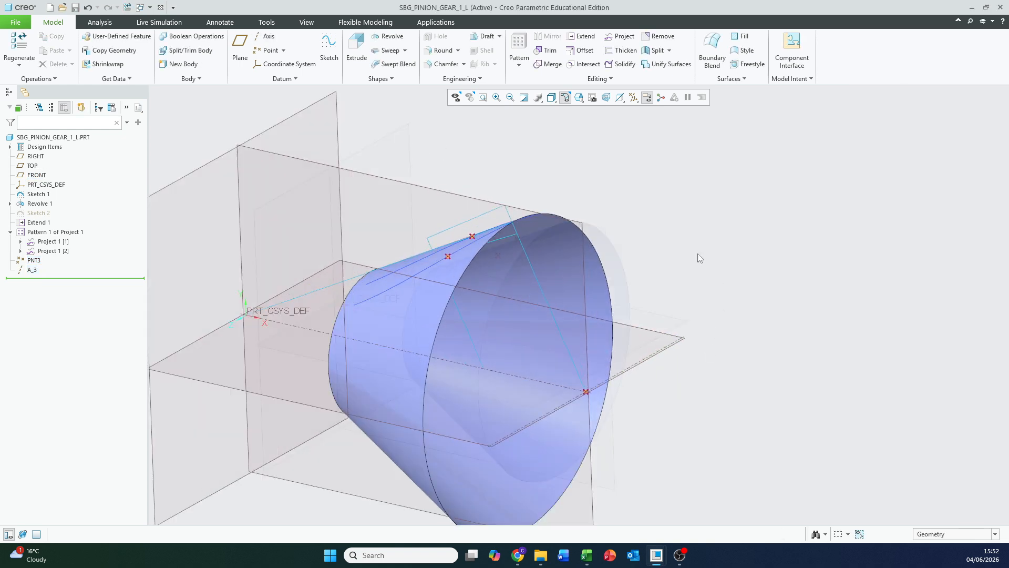
middle_click_drag(686, 256, 691, 263)
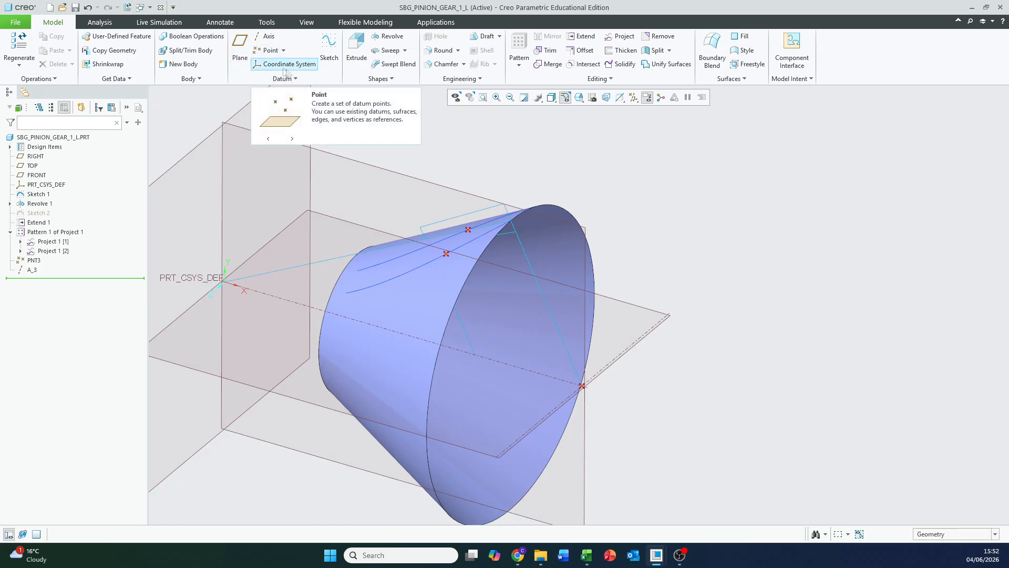
left_click(277, 65)
left_click(582, 386)
left_click(919, 120)
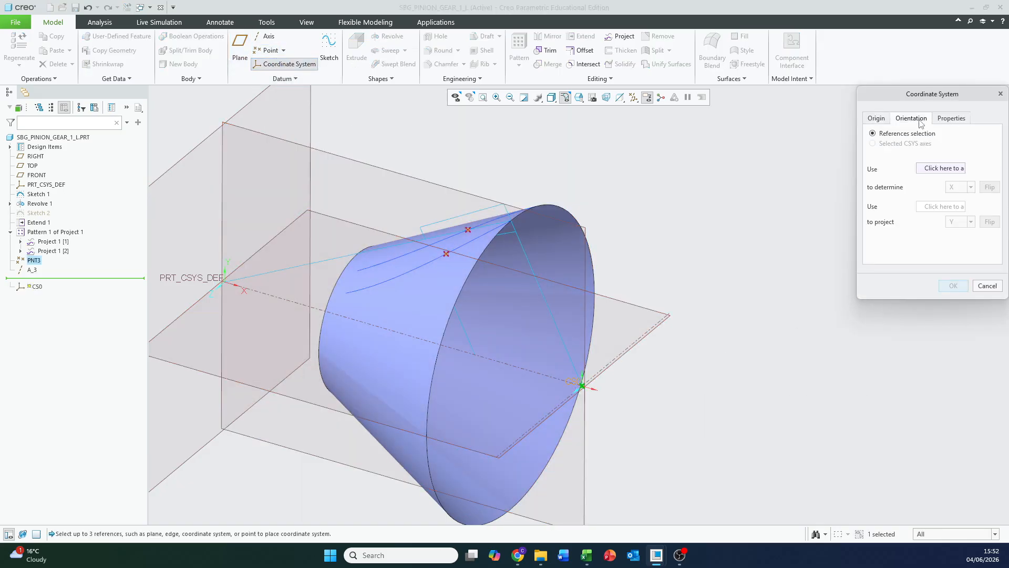
left_click(938, 170)
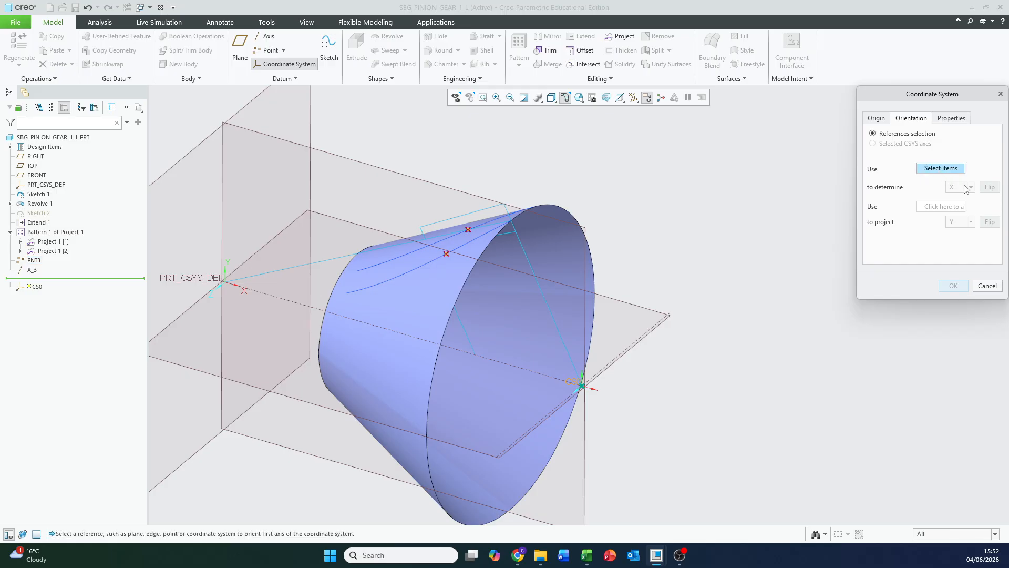
left_click(556, 325)
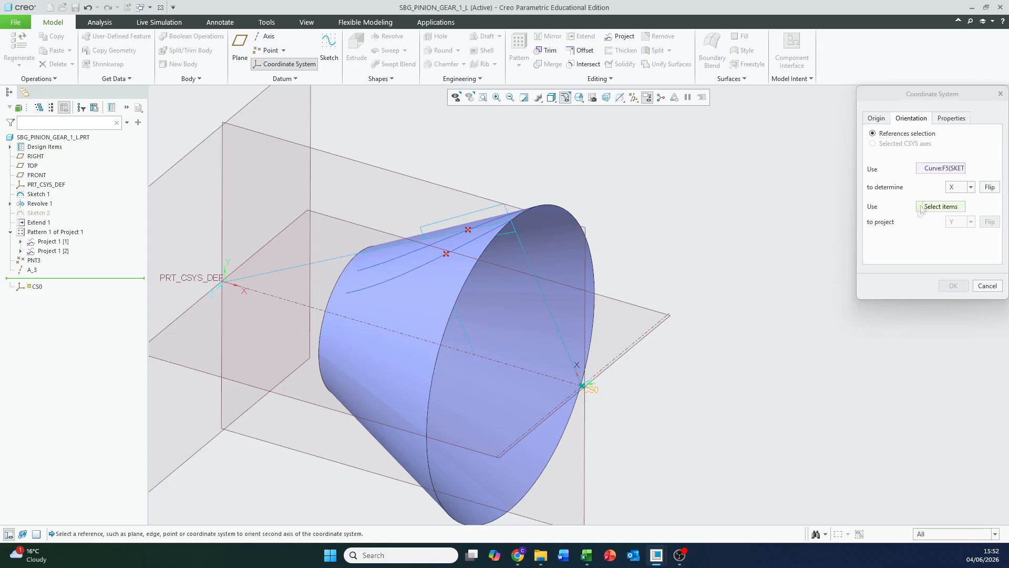
left_click(970, 188)
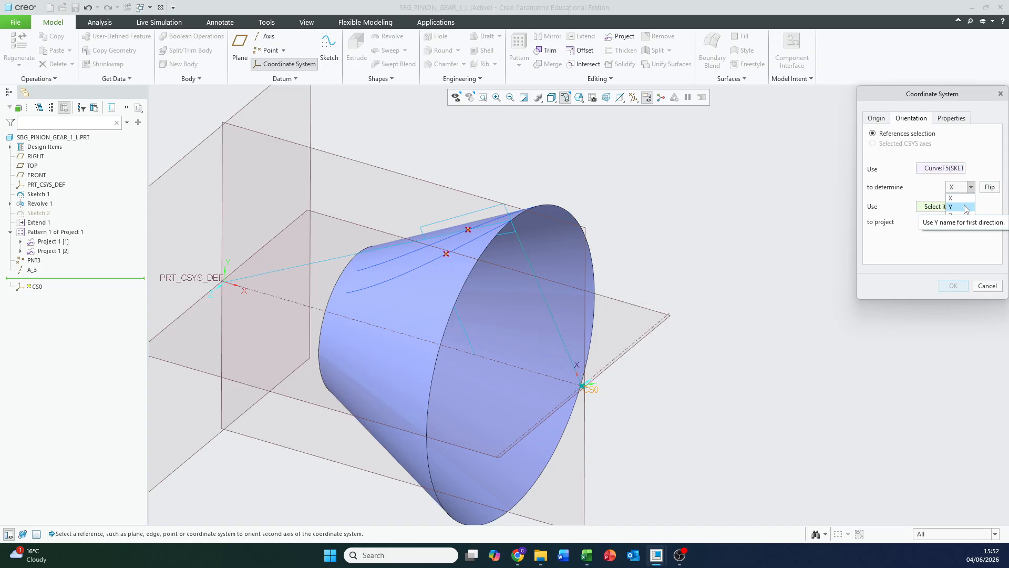
left_click(965, 207)
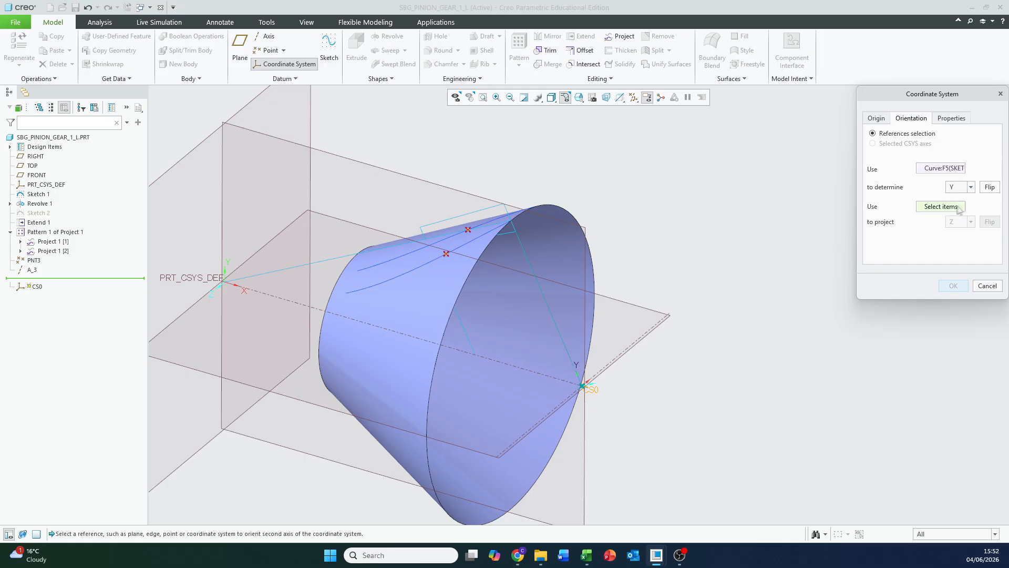
Use the new datum axis to project the coordinate system's X direction, and create the coordinate system
scroll(610, 448, "down", 2)
left_click(943, 208)
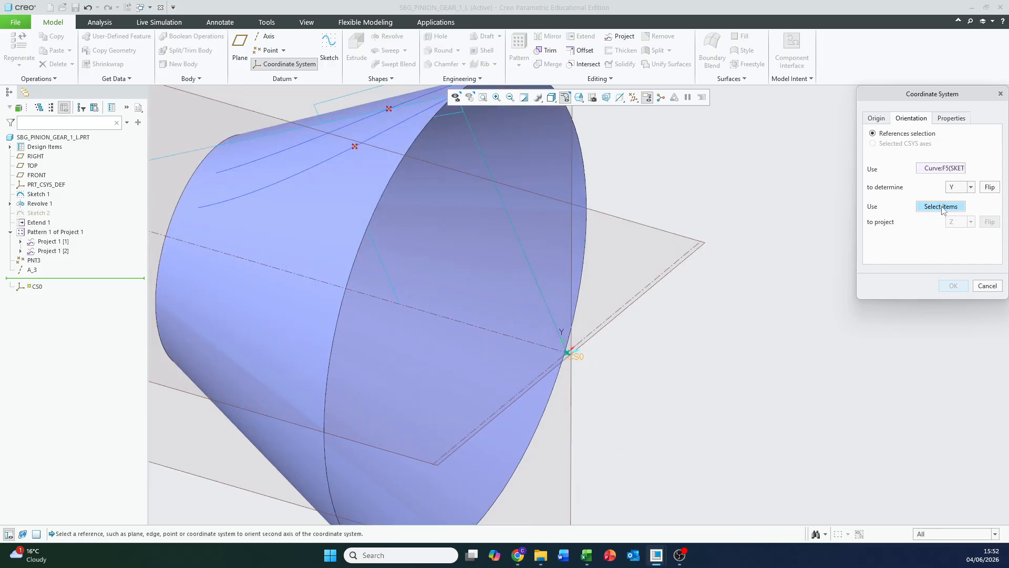
left_click(533, 382)
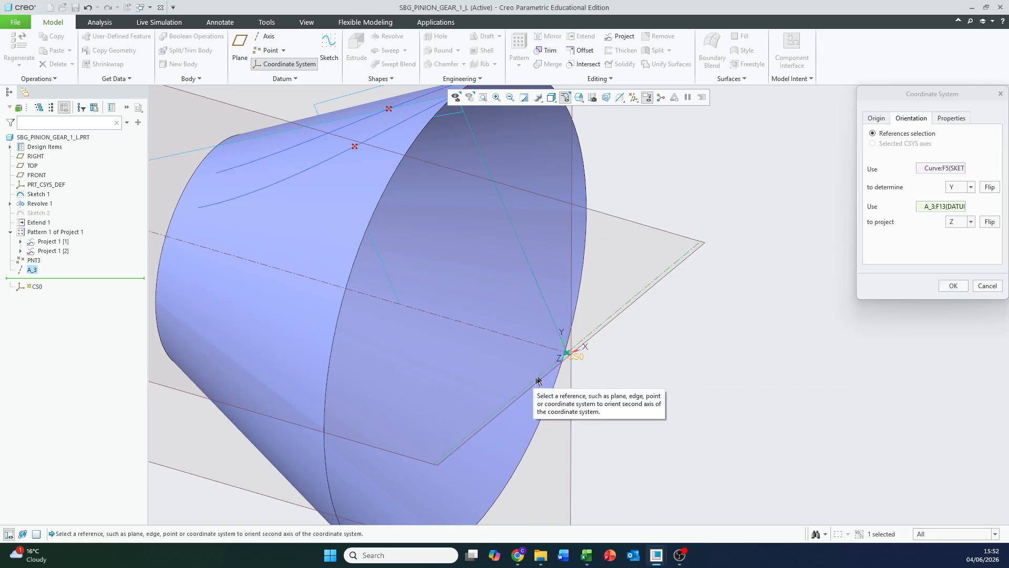
left_click(971, 222)
left_click(953, 232)
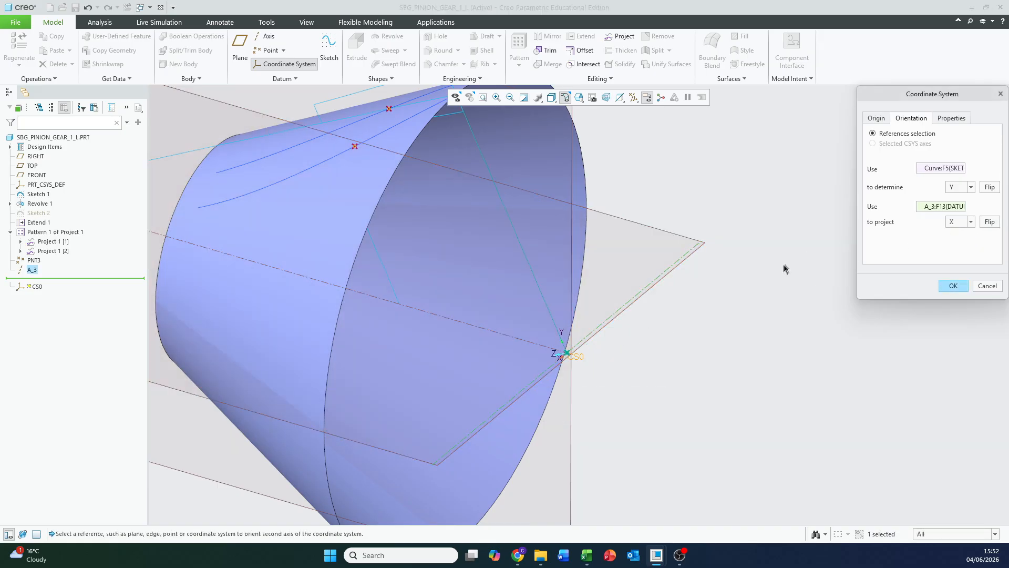
middle_click_drag(741, 297, 738, 311)
left_click(953, 286)
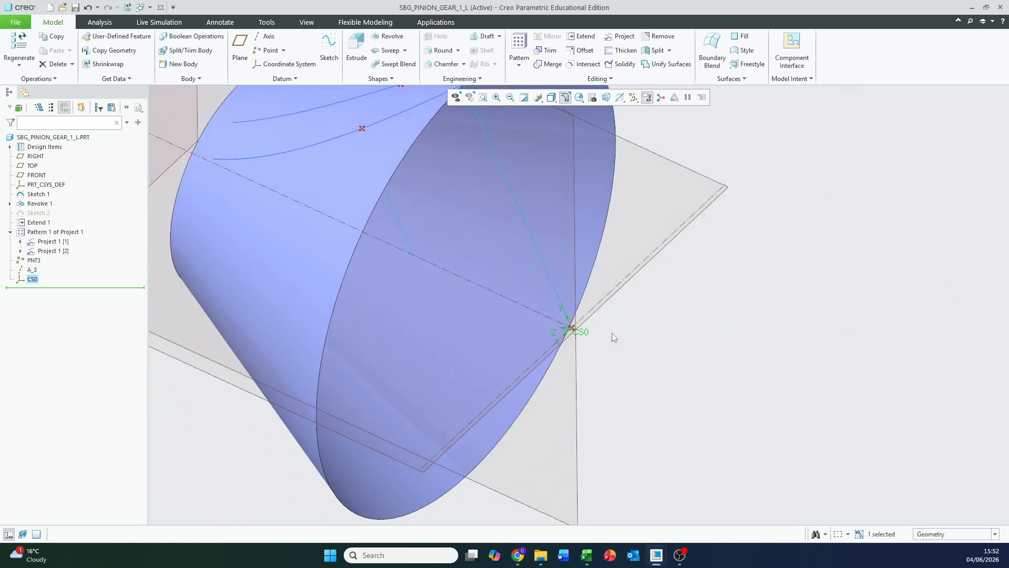
Create a datum plane through Sketch 1's slanted line, offset from the FRONT plane by a 90° rotation
key("ctrl+d")
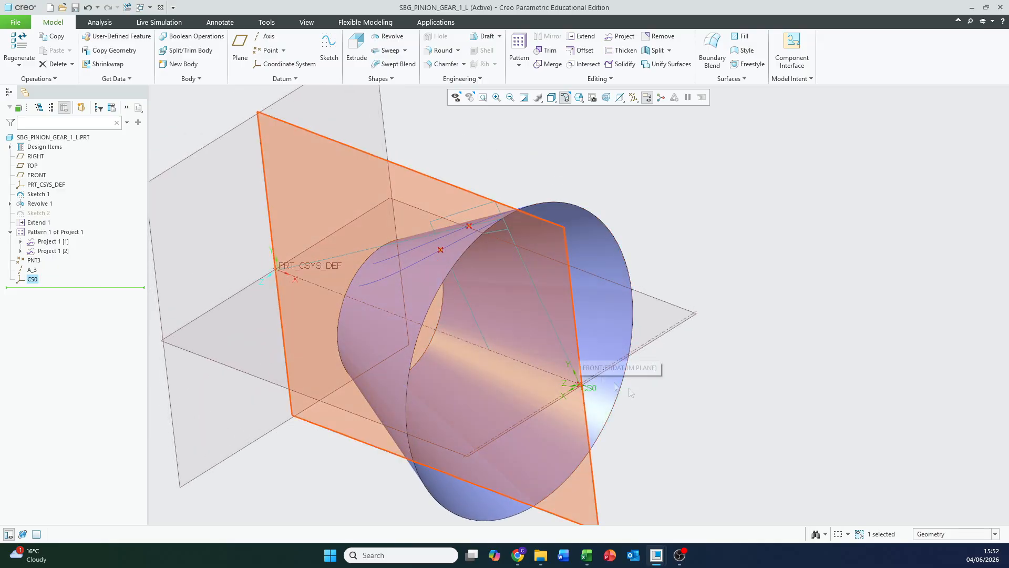
middle_click_drag(683, 383, 686, 376)
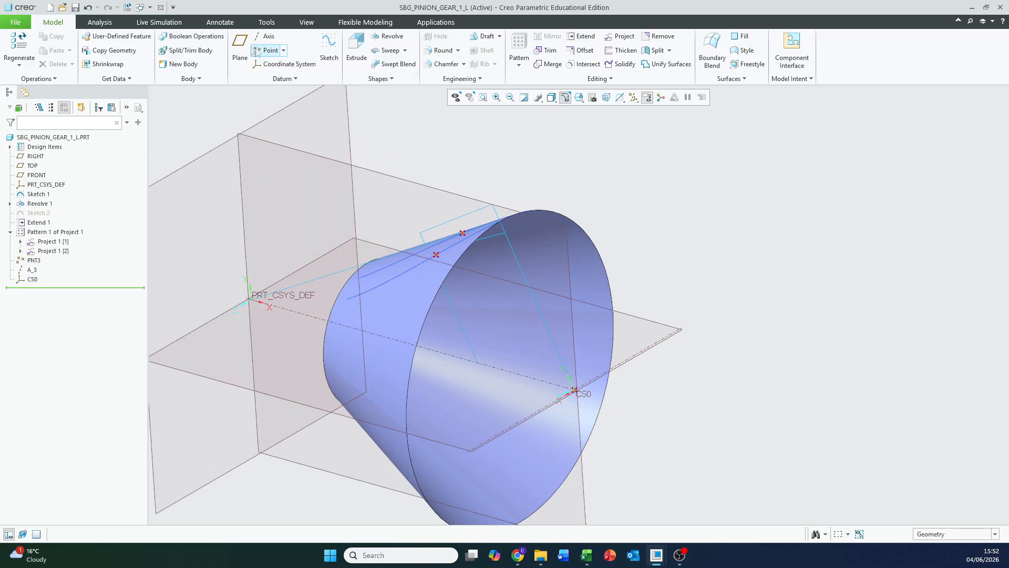
left_click(240, 47)
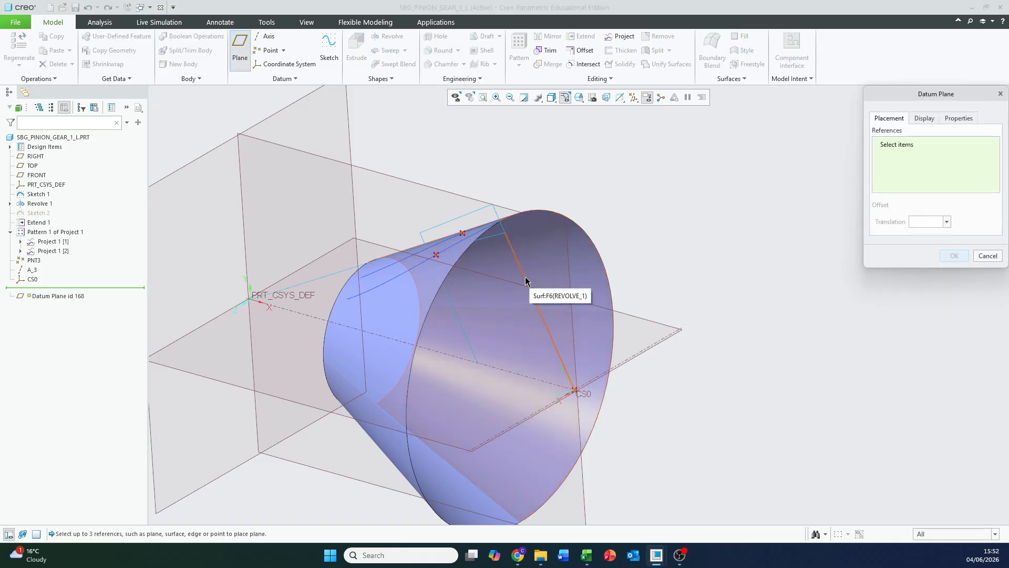
left_click(526, 281)
left_click(460, 200, "ctrl")
left_click(935, 220)
type("0")
key("Return")
middle_click_drag(740, 306, 696, 279)
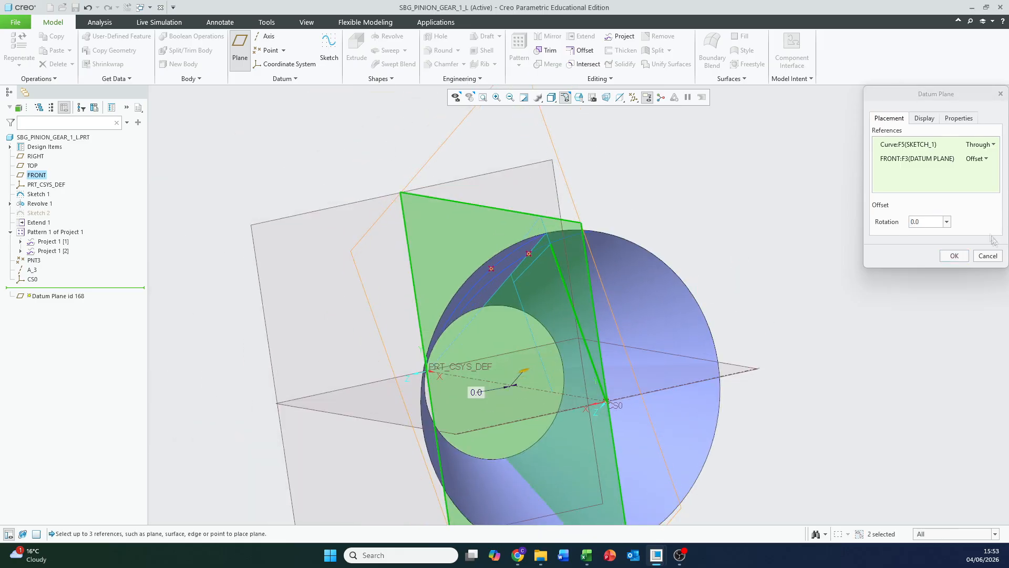
left_click(934, 224)
type("90")
key("Return")
middle_click_drag(631, 294, 699, 266)
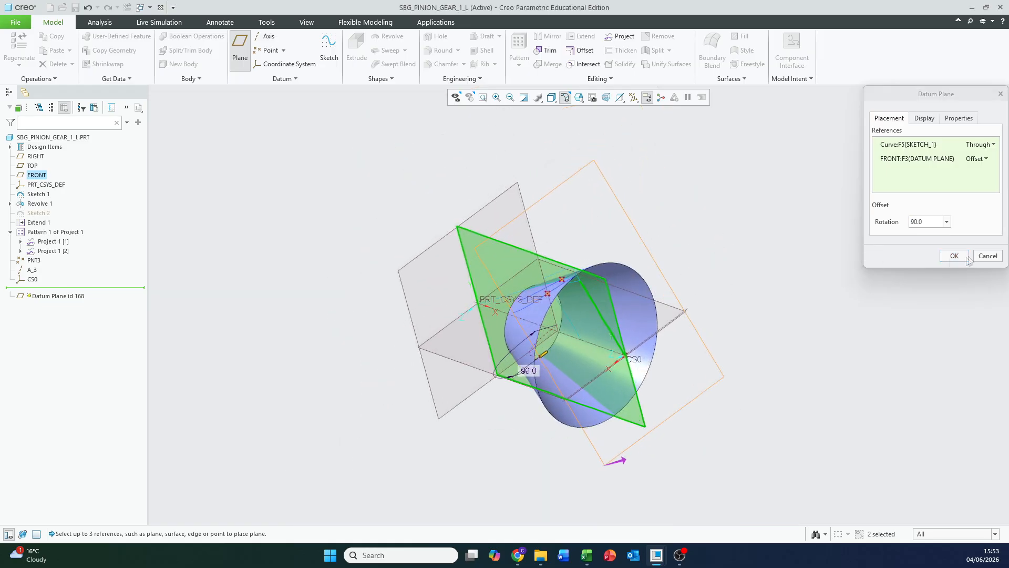
left_click(954, 256)
left_click(793, 356)
Start a sketch on the new datum plane and orient the sketching plane parallel to the screen
middle_click_drag(793, 355, 767, 339)
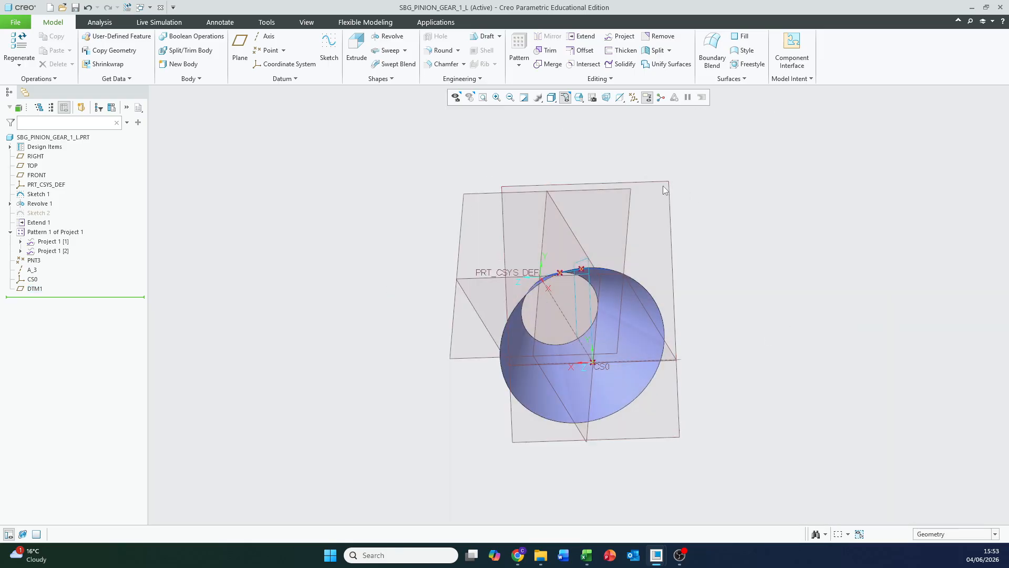
left_click(668, 187)
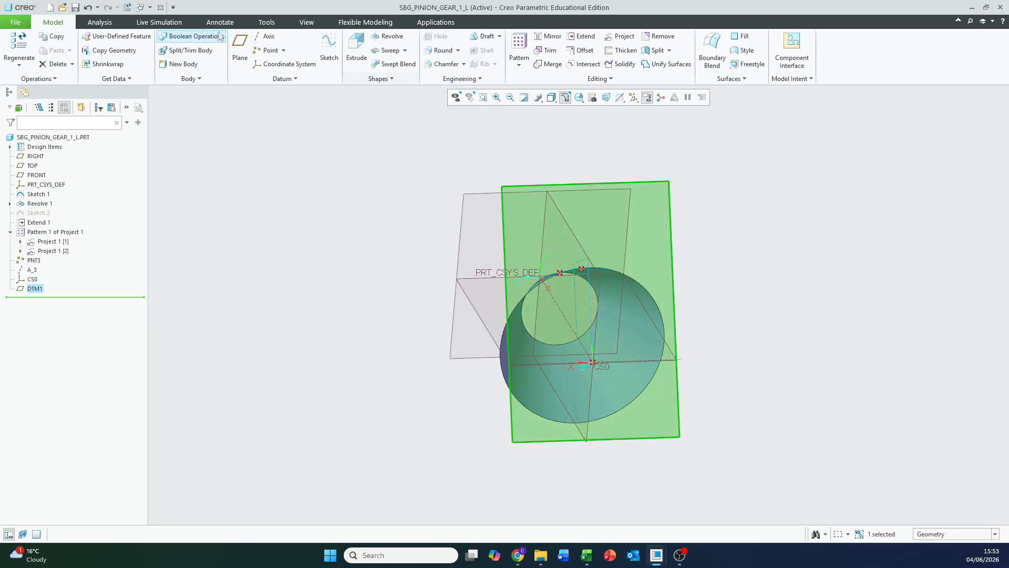
left_click(337, 49)
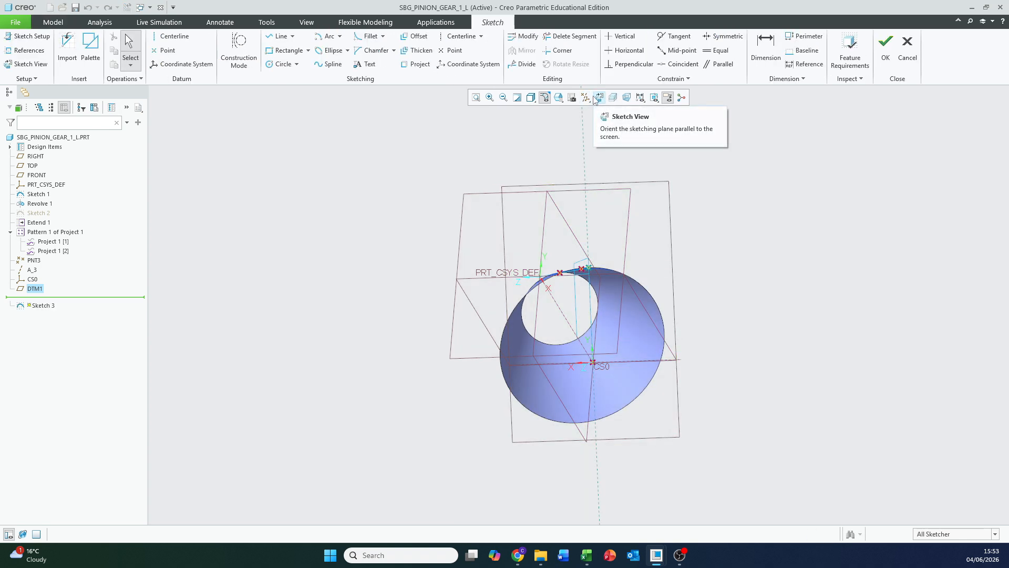
left_click(598, 98)
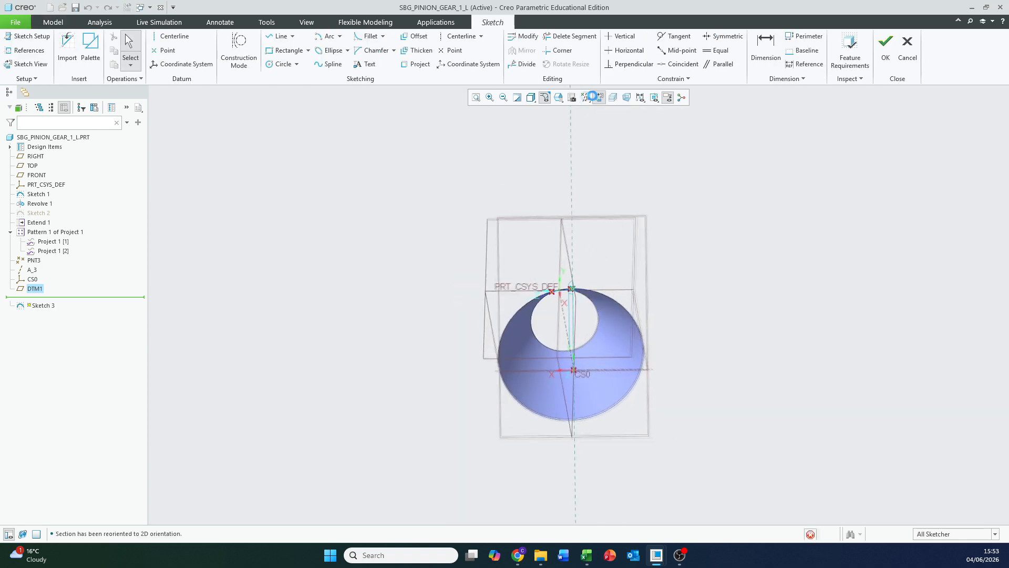
Add the two Sketch 1 line endpoints lying on the slanted line, inside and outside the cone edge, as sketch references
left_click(24, 54)
middle_click_drag(530, 361, 579, 361)
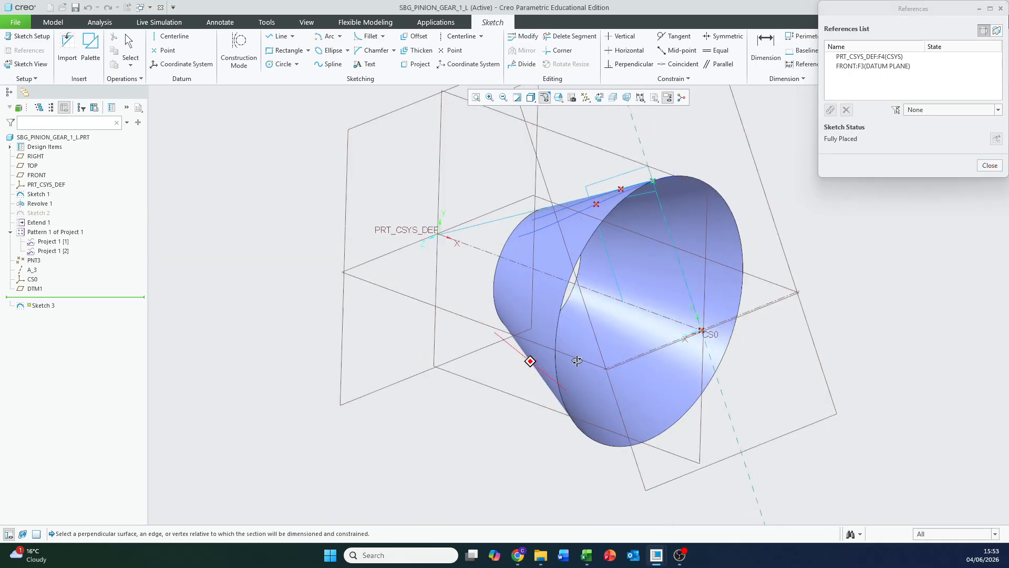
scroll(721, 320, "down", 1)
scroll(688, 263, "down", 3)
left_click(619, 125)
scroll(571, 284, "down", 4)
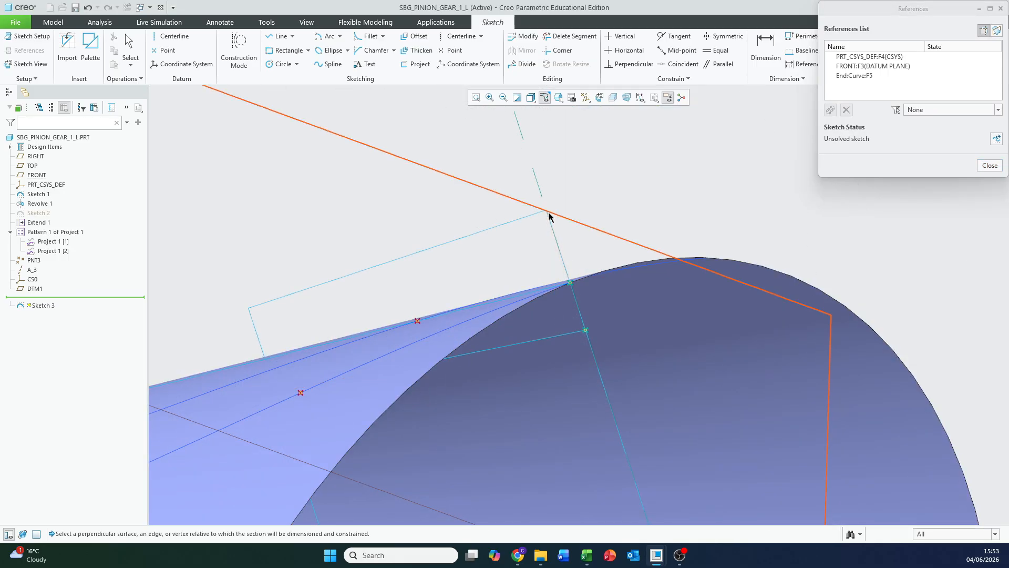
scroll(546, 211, "down", 5)
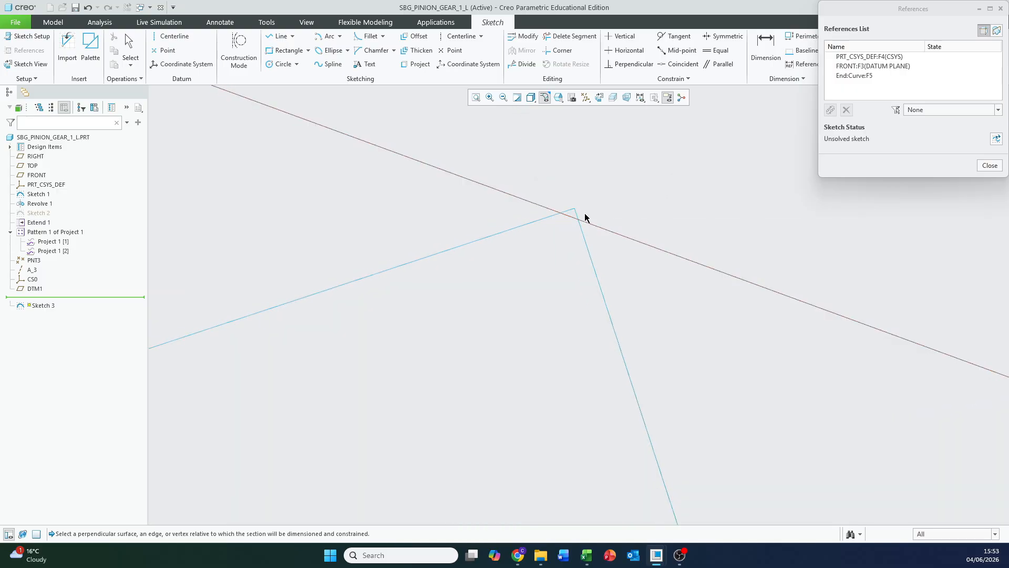
left_click(991, 165)
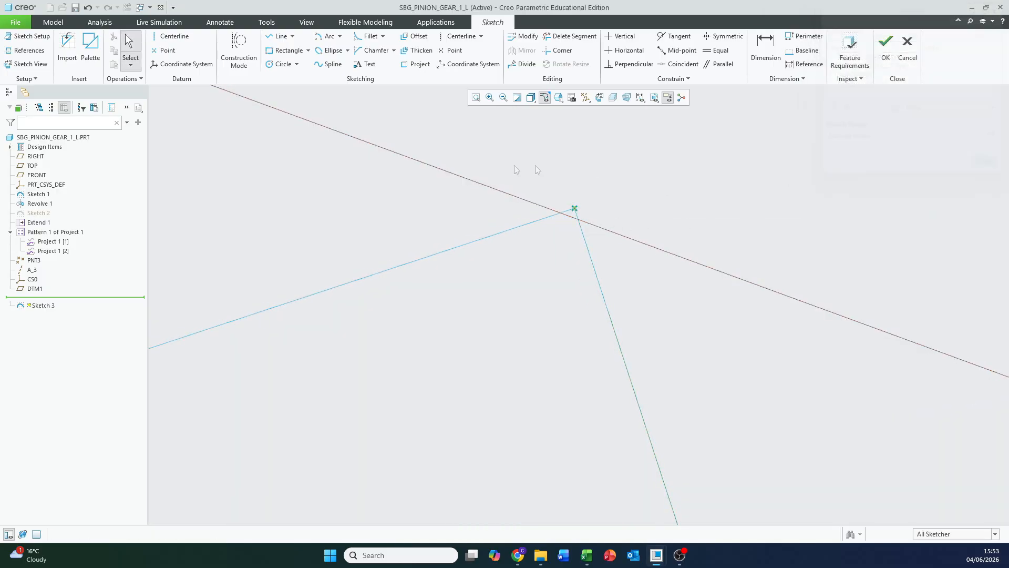
Return to the flat sketch view and hide the Revolve 1 surface
left_click(600, 97)
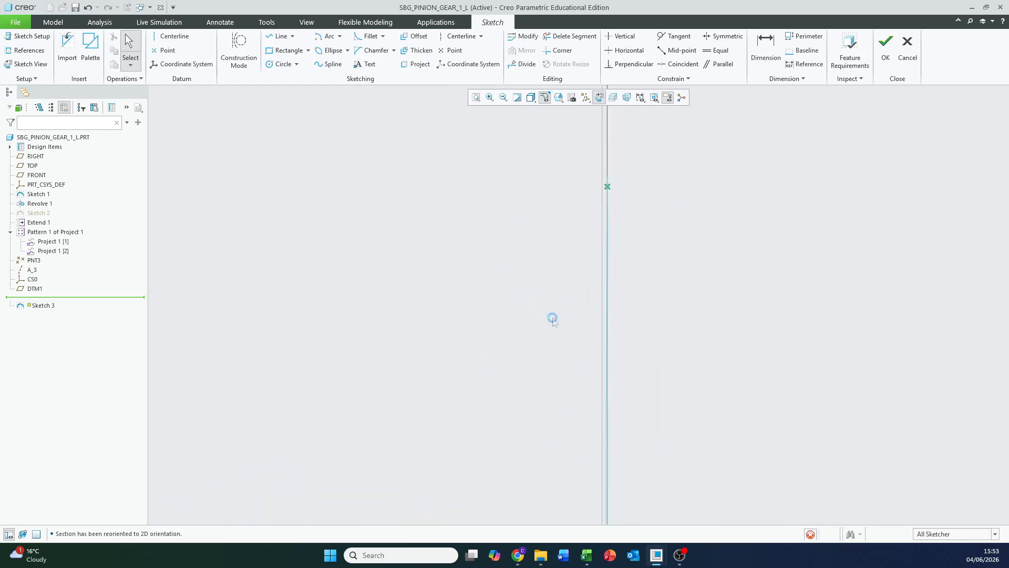
scroll(556, 319, "up", 8)
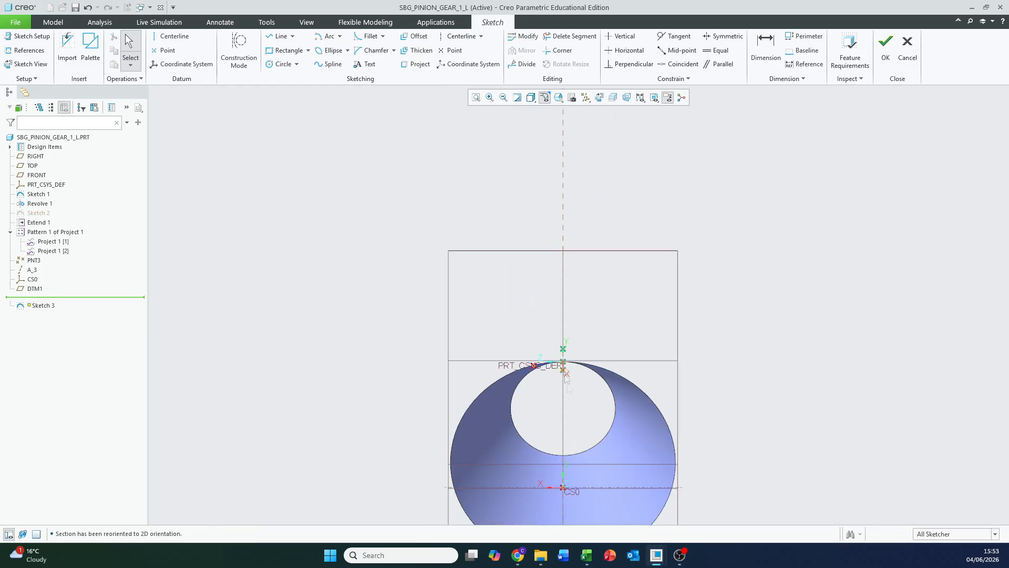
middle_click_drag(582, 433, 597, 295, "shift")
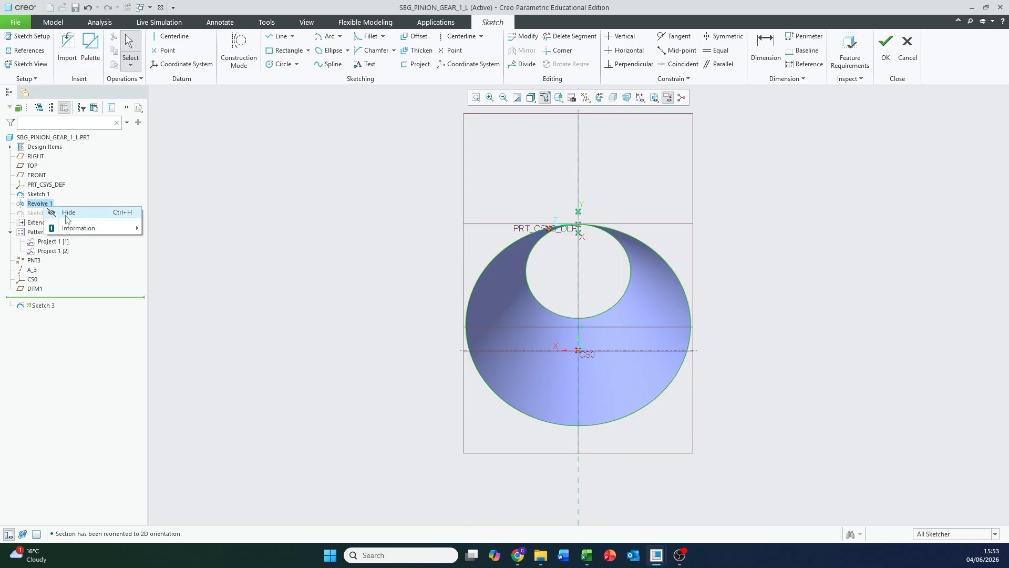
left_click(66, 214)
Draw three concentric circles centred on CS0 through the reference points on the slanted line, and finish the sketch
left_click(281, 63)
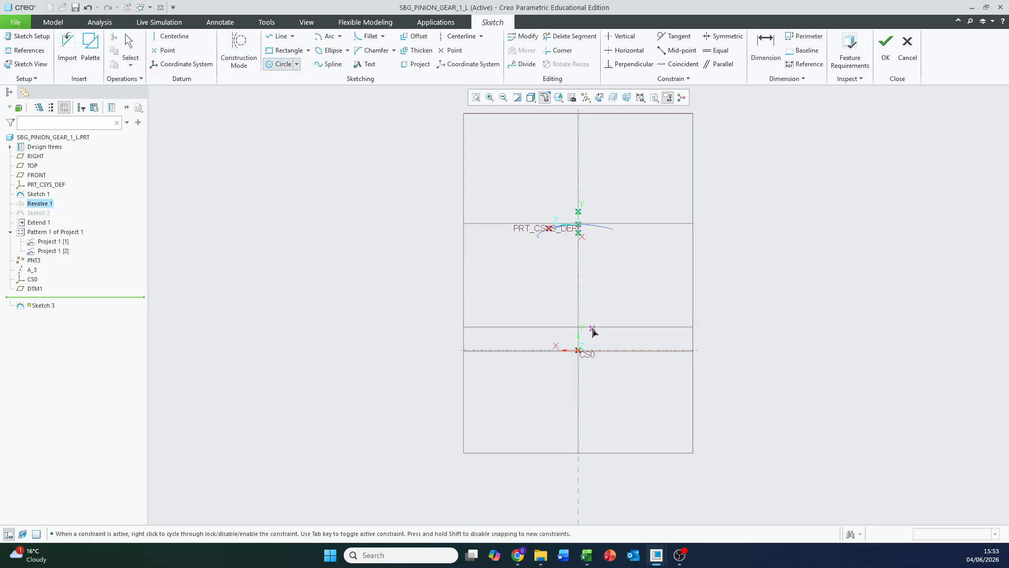
mouse_move(570, 352)
middle_mouse_down()
mouse_move(561, 390)
mouse_move(589, 356)
middle_mouse_up()
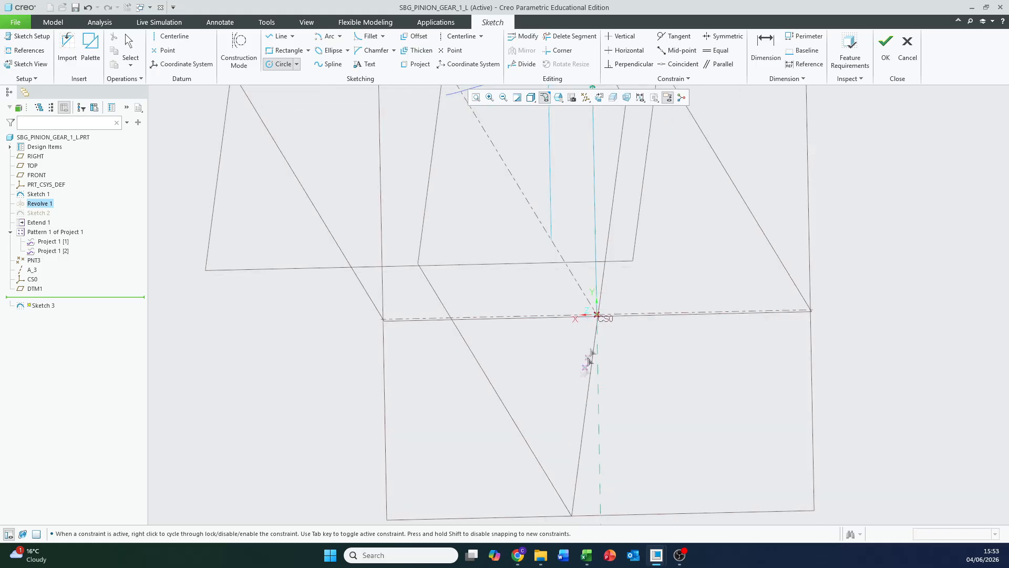
left_click(598, 314)
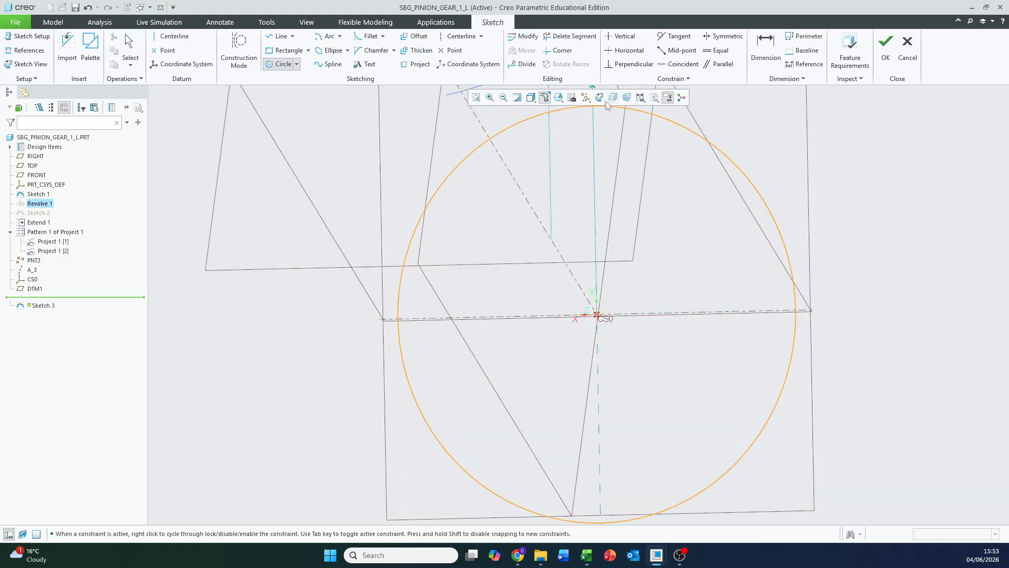
middle_click_drag(648, 208, 606, 420, "shift")
scroll(546, 348, "down", 2)
left_click(555, 277)
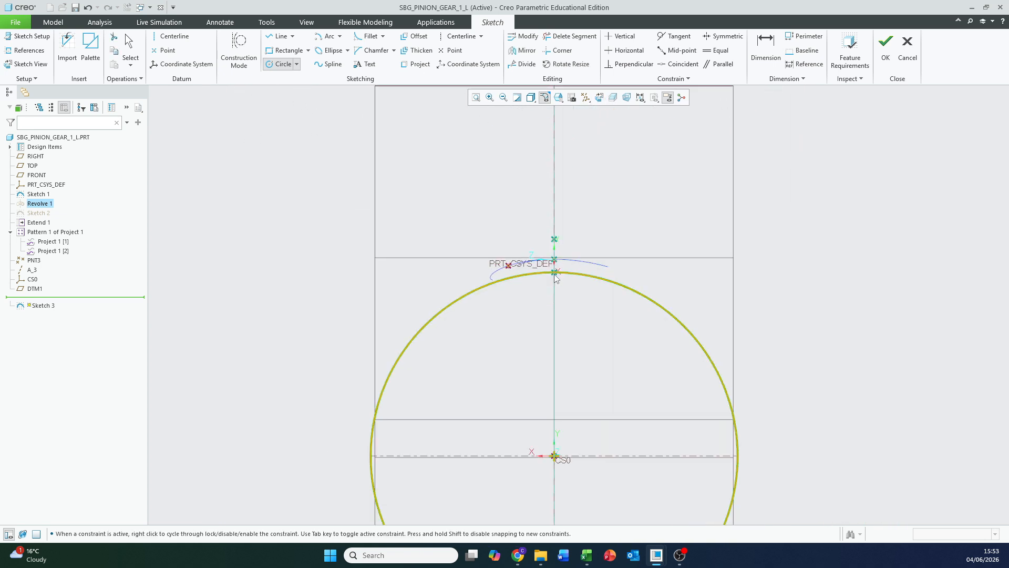
scroll(561, 273, "down", 3)
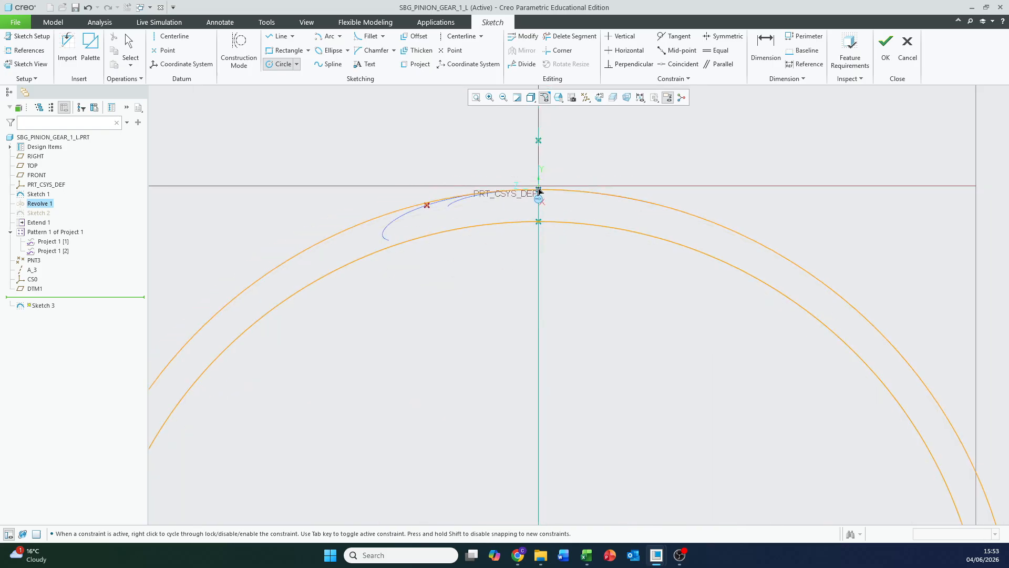
left_click(556, 174)
left_click(561, 373)
left_click(562, 157)
left_click(130, 46)
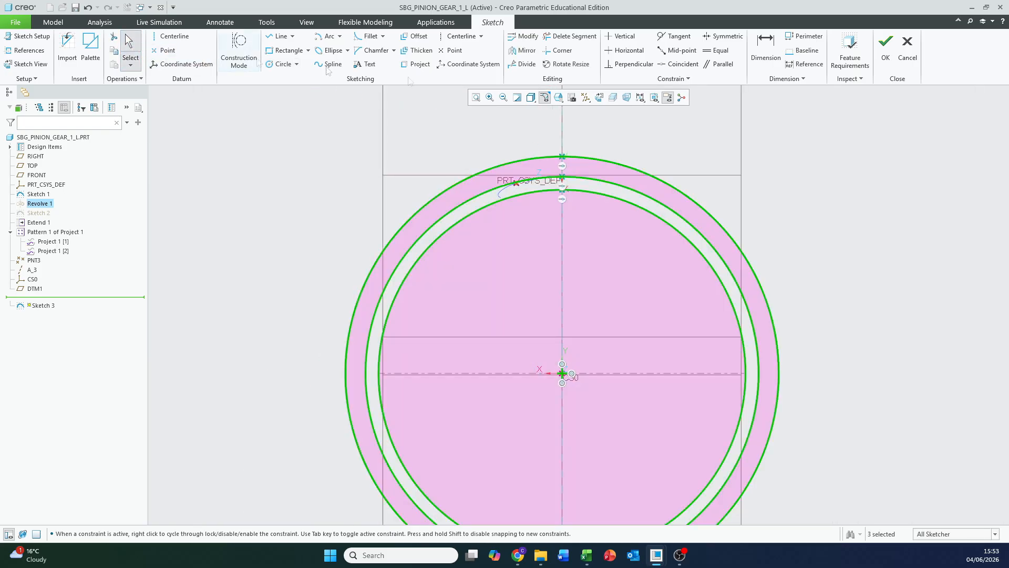
left_click(893, 53)
Start a datum curve from equation with Cartesian coordinates referenced to CS0, and open its equation for editing
scroll(657, 199, "down", 3)
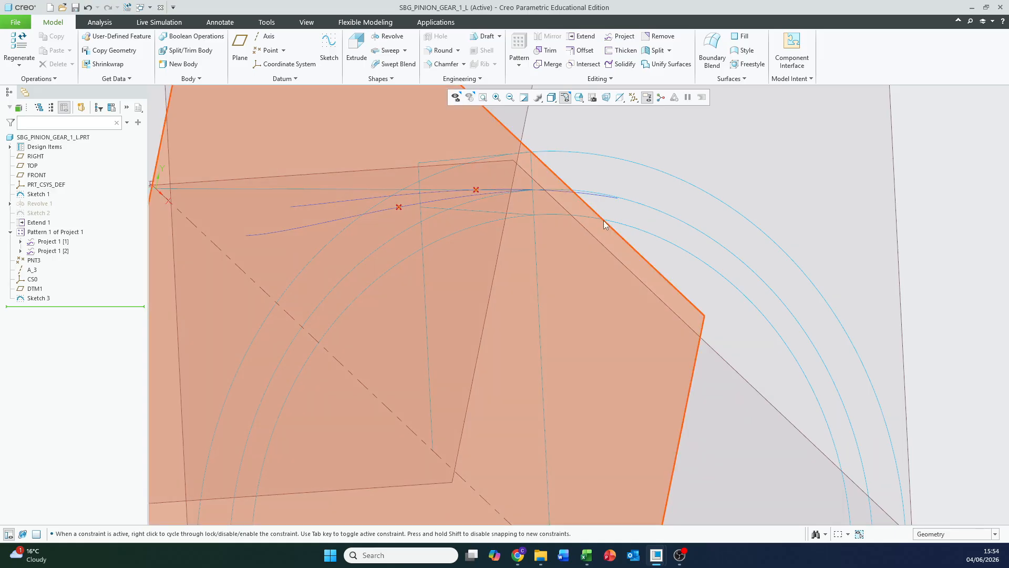
scroll(667, 258, "up", 3)
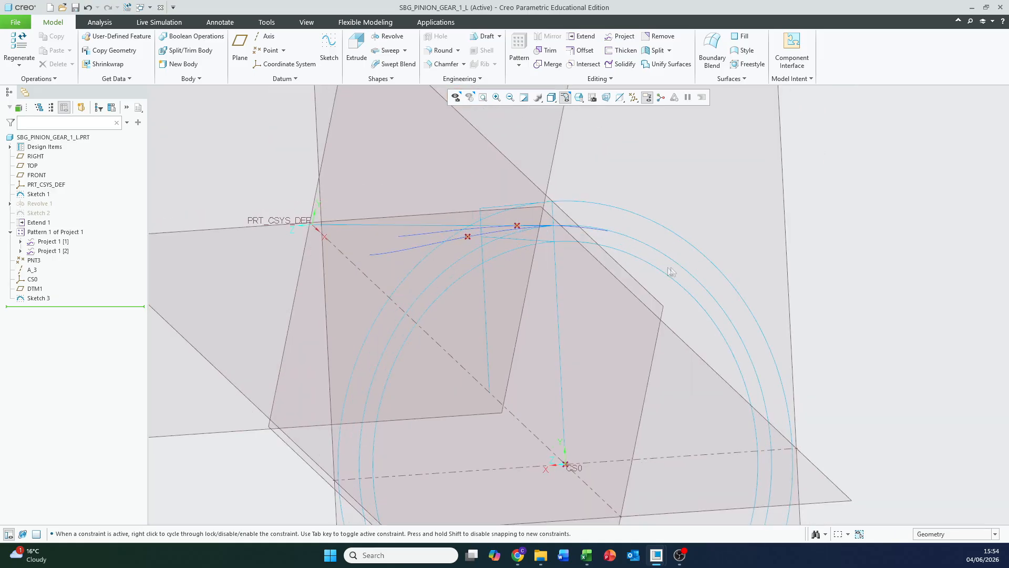
middle_click_drag(671, 271, 597, 176)
middle_click_drag(525, 229, 544, 212)
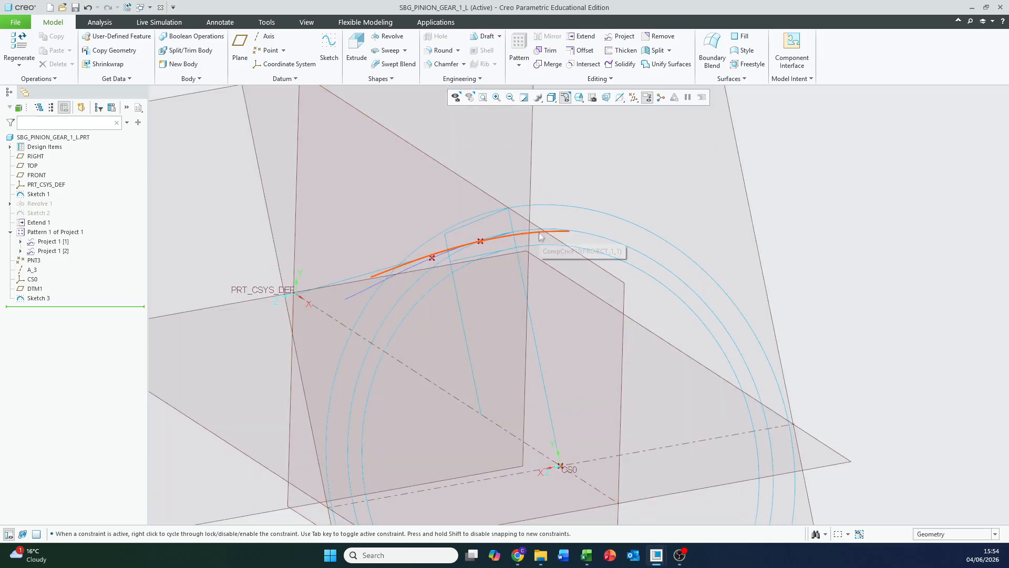
middle_click_drag(544, 194, 417, 118)
left_click(305, 78)
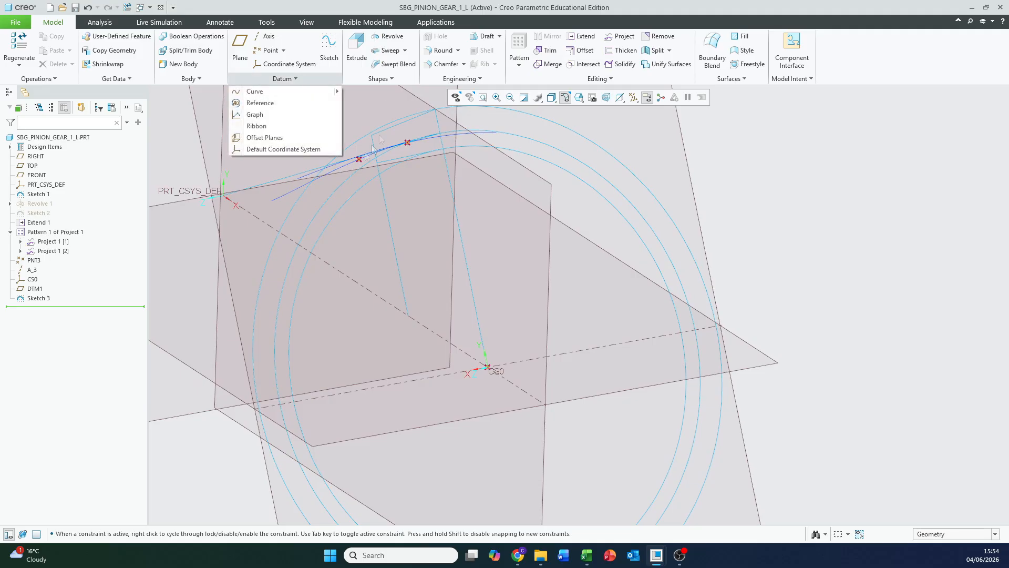
mouse_move(310, 93)
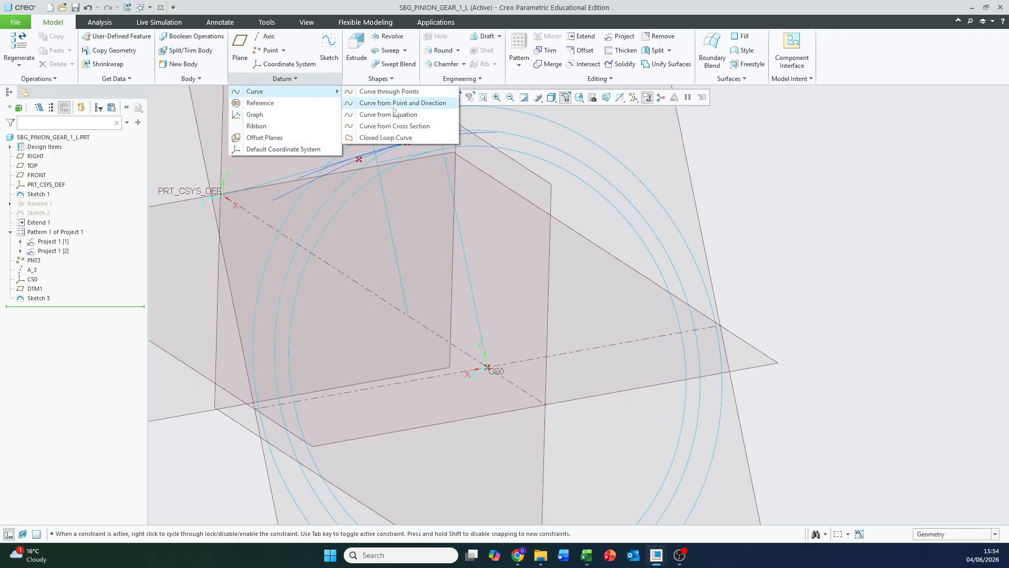
left_click(395, 114)
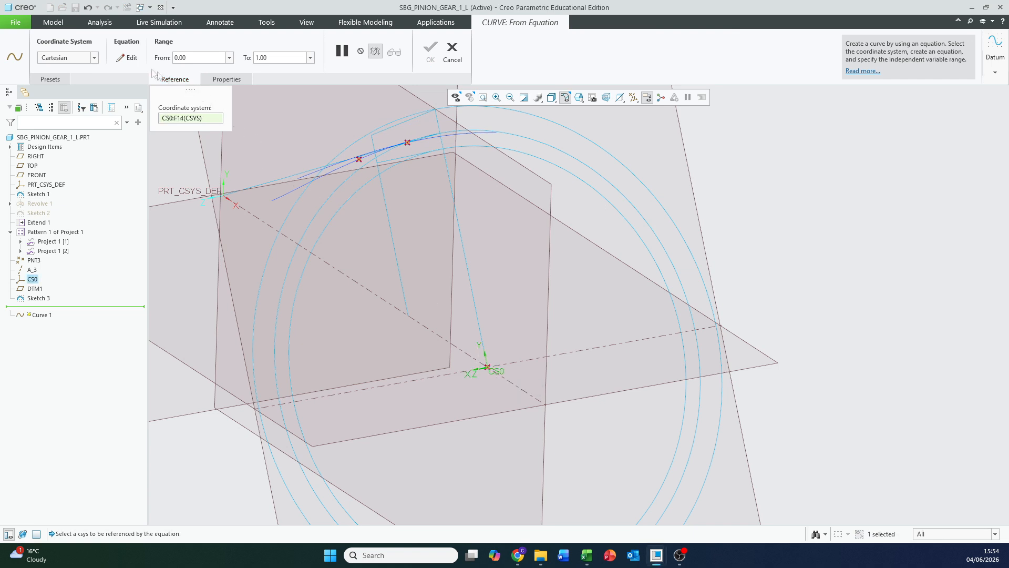
left_click(127, 57)
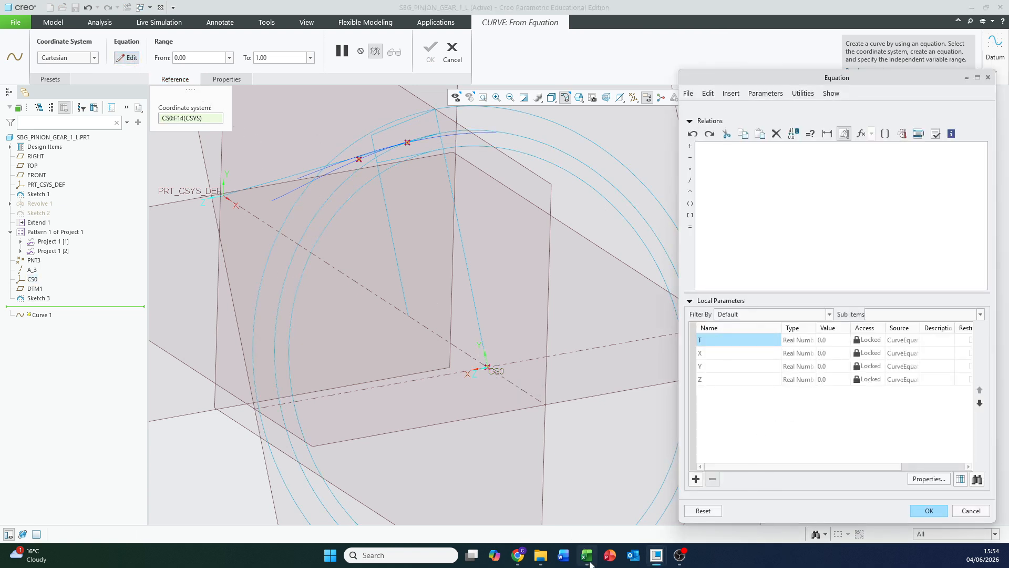
Switch to the Excel gear calculator and copy the Gear 1 involute equations in A83:A90 of the CREO Relations sheet
mouse_move(587, 559)
left_click(604, 468)
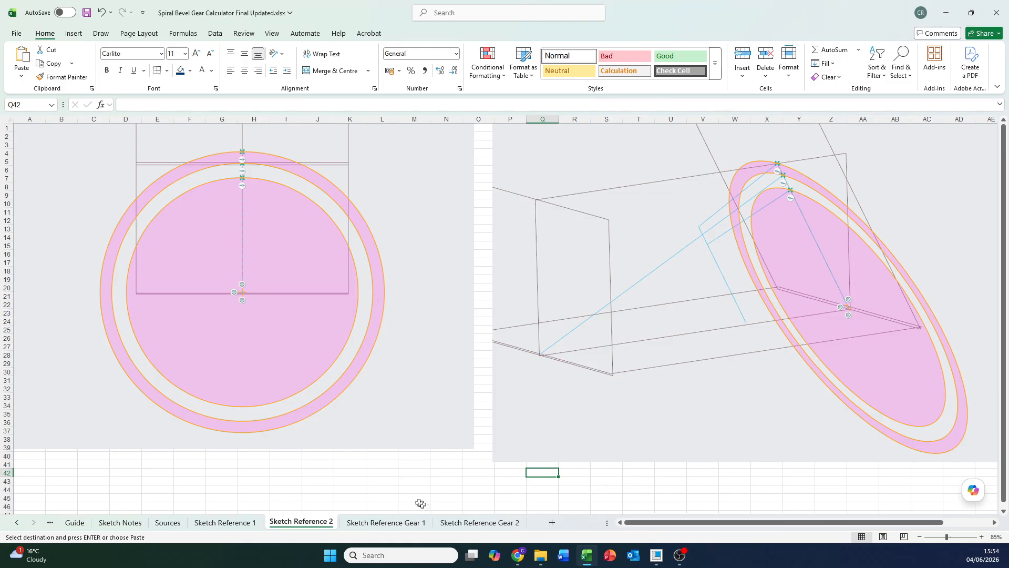
left_click(19, 524)
left_click(129, 526)
scroll(527, 340, "down", 6)
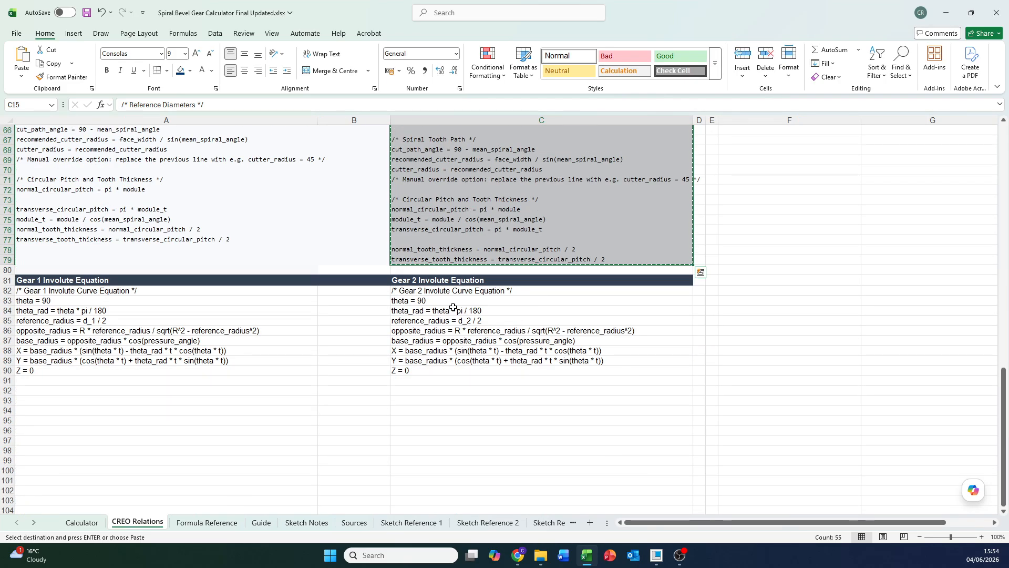
left_click(50, 292)
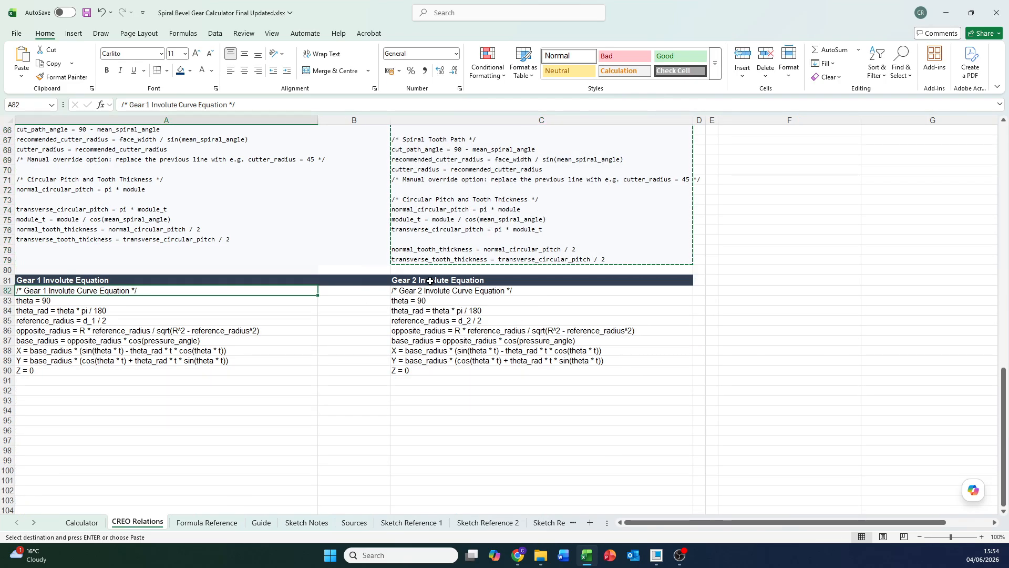
left_click(48, 301)
left_click_drag(48, 301, 54, 371)
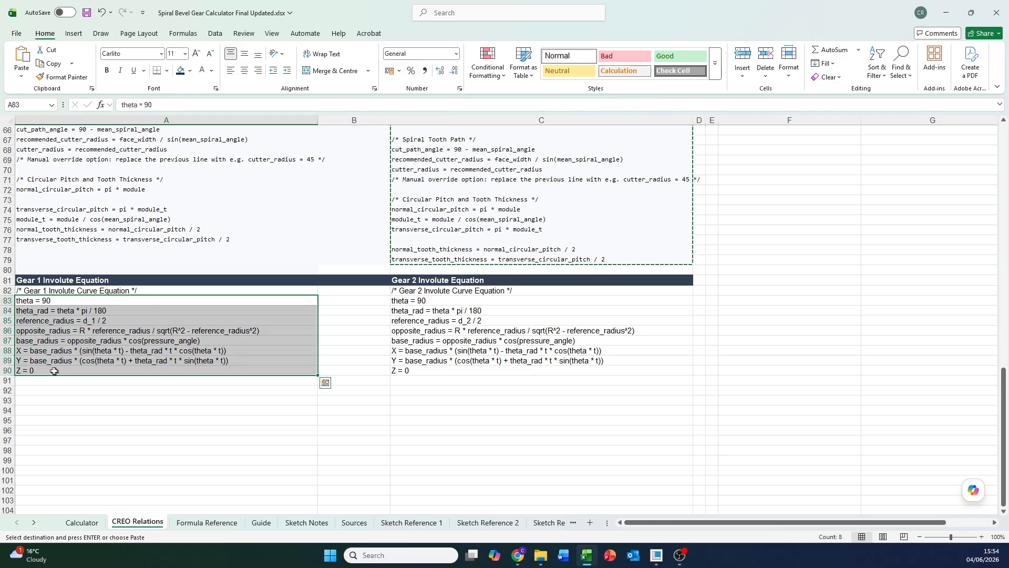
key("ctrl+c")
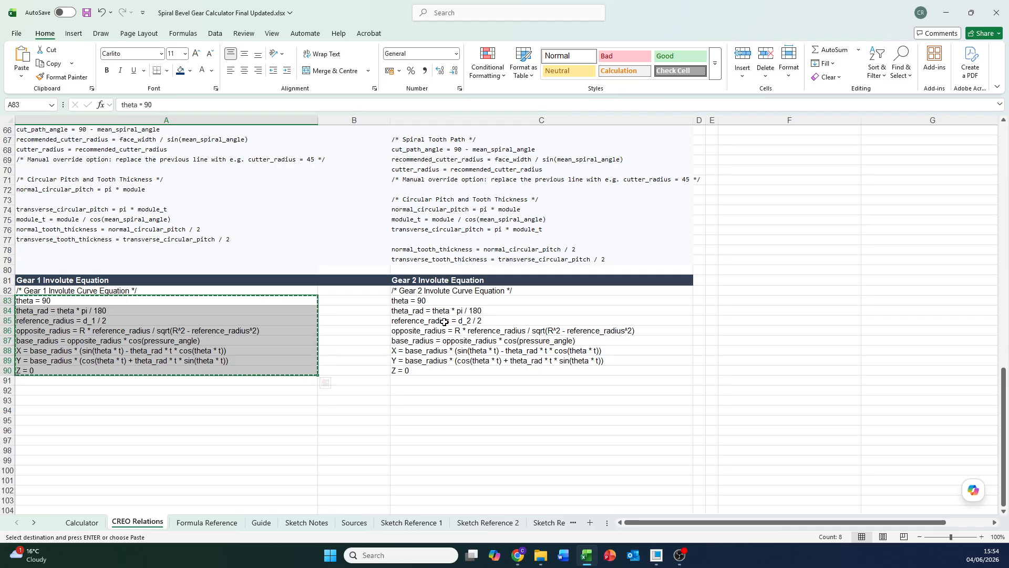
Return to Creo, paste the Gear 1 involute equations into the curve's equation, verify the relations, and create the curve
left_click(949, 9)
left_click(713, 153)
key("ctrl+v")
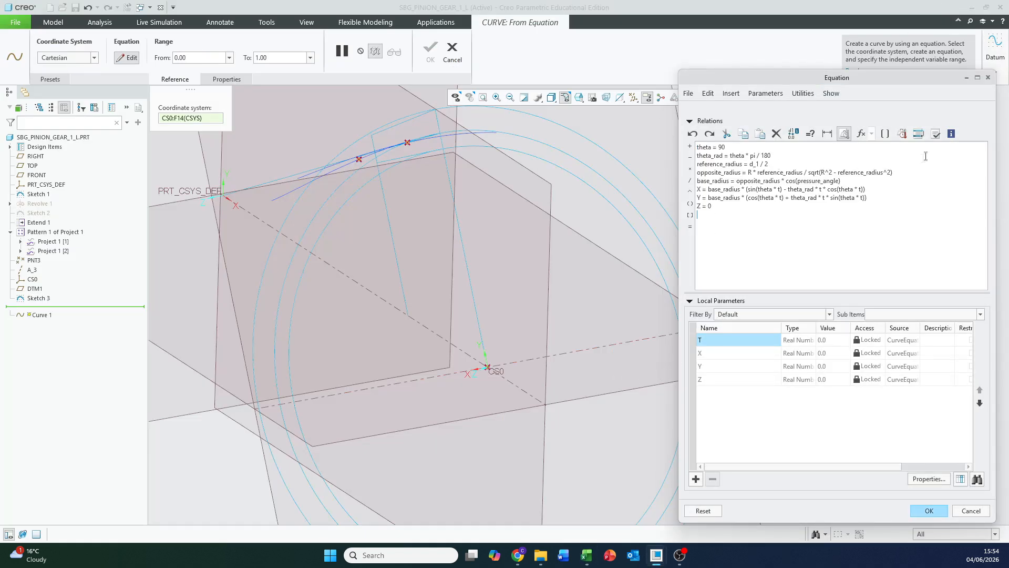
left_click(936, 135)
left_click(551, 293)
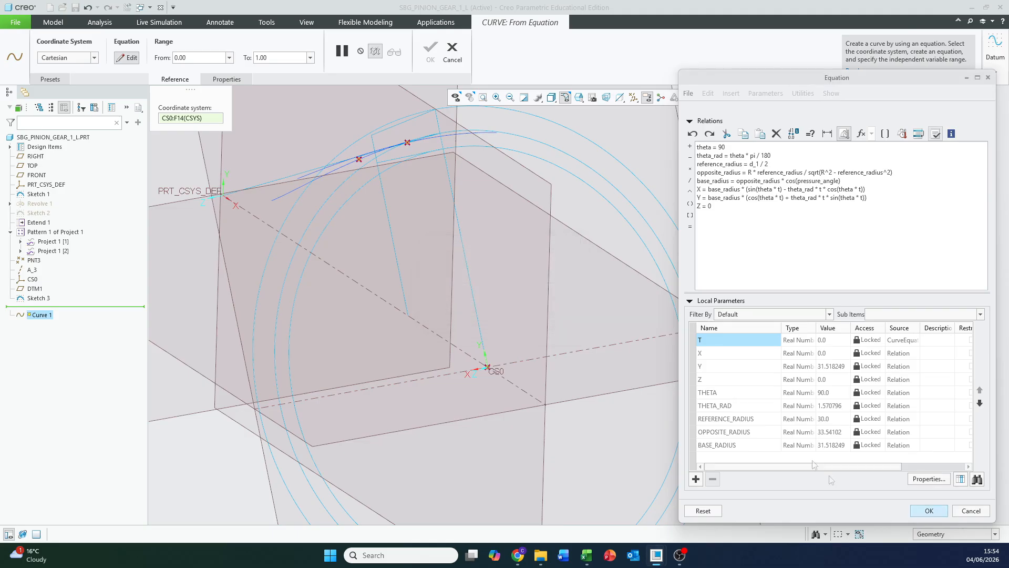
left_click(928, 510)
middle_click_drag(577, 300, 531, 267)
scroll(478, 188, "down", 3)
mouse_move(480, 249)
middle_mouse_down()
mouse_move(513, 221)
mouse_move(458, 228)
mouse_move(506, 264)
mouse_move(689, 220)
mouse_move(623, 221)
middle_mouse_up()
left_click(430, 51)
Trim the involute curve at the outermost Sketch 3 circle, keeping the portion inside the circle
mouse_move(463, 198)
middle_mouse_down()
mouse_move(448, 205)
mouse_move(454, 217)
middle_mouse_up()
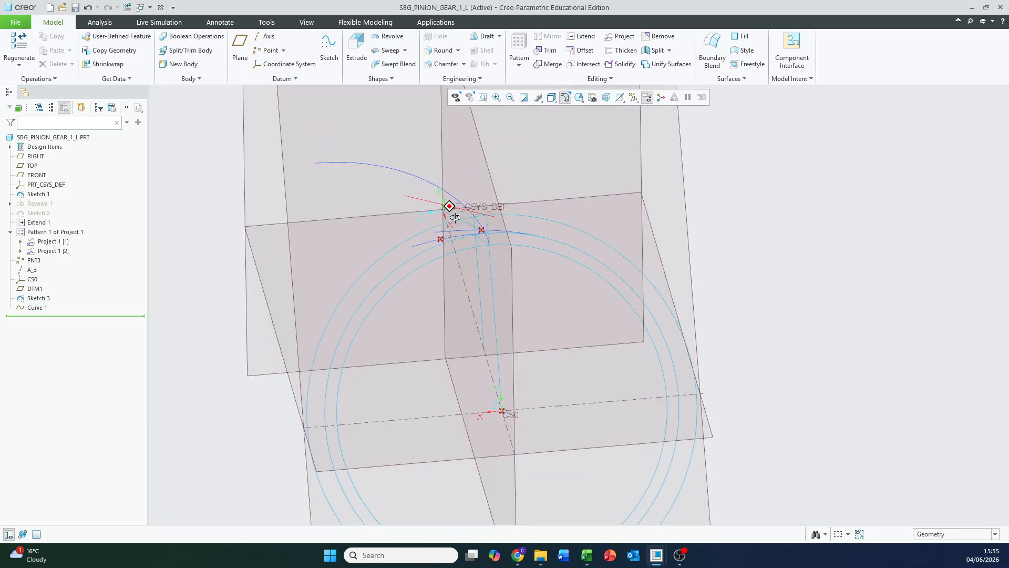
left_click(415, 182)
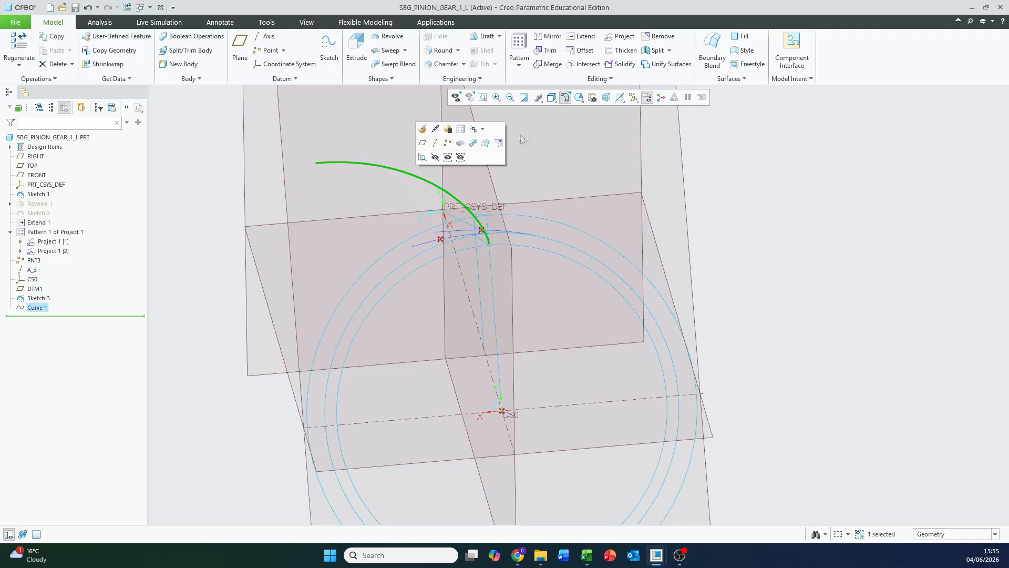
middle_click_drag(537, 187, 551, 155)
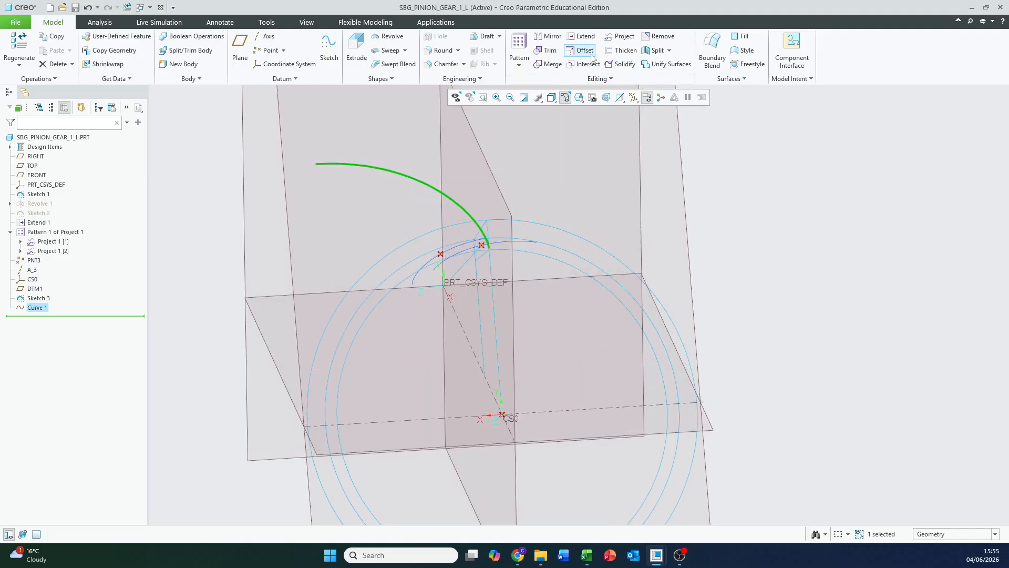
left_click(547, 50)
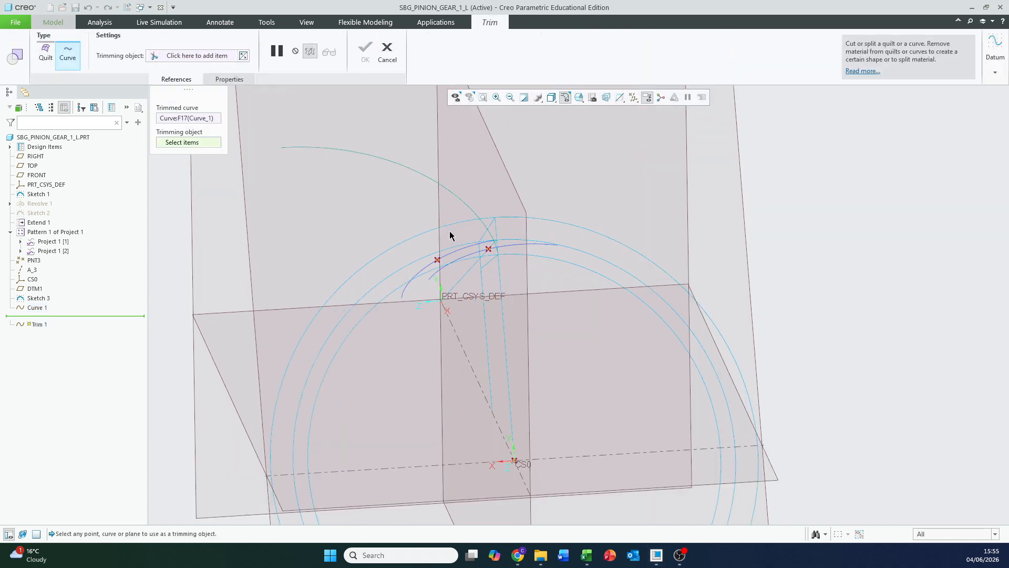
left_click(446, 227)
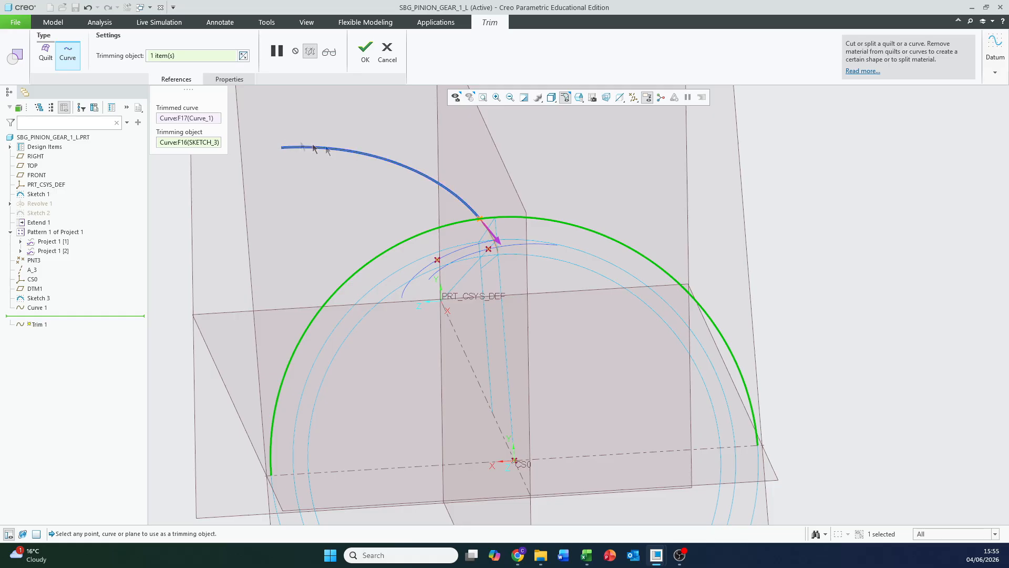
left_click(365, 50)
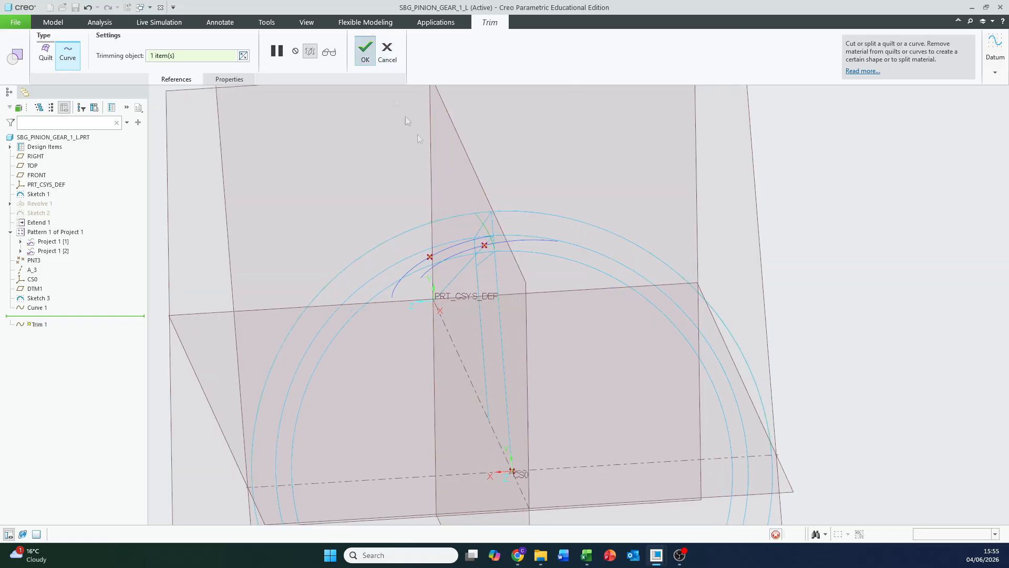
scroll(484, 247, "down", 5)
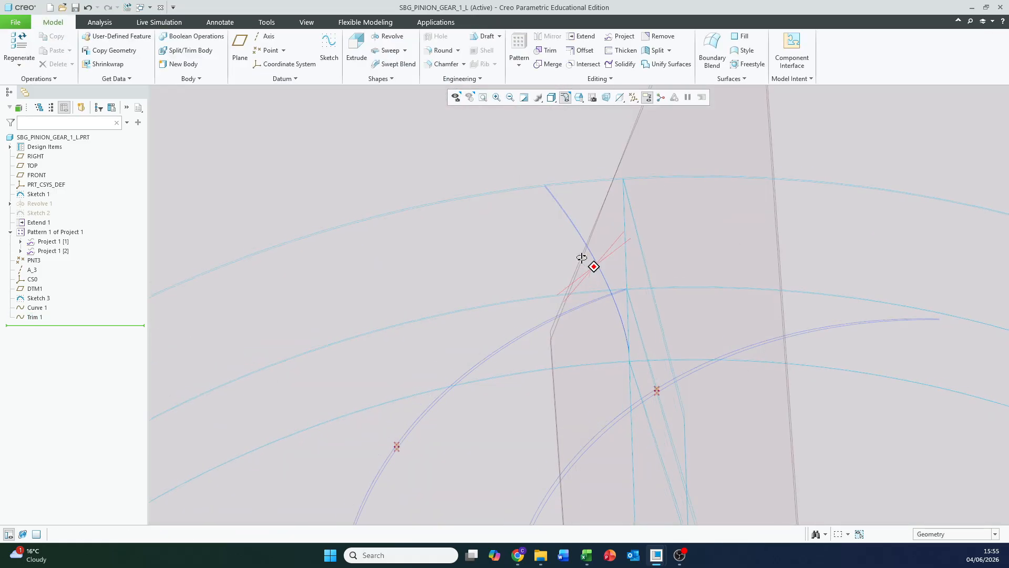
scroll(622, 339, "down", 3)
scroll(617, 309, "up", 8)
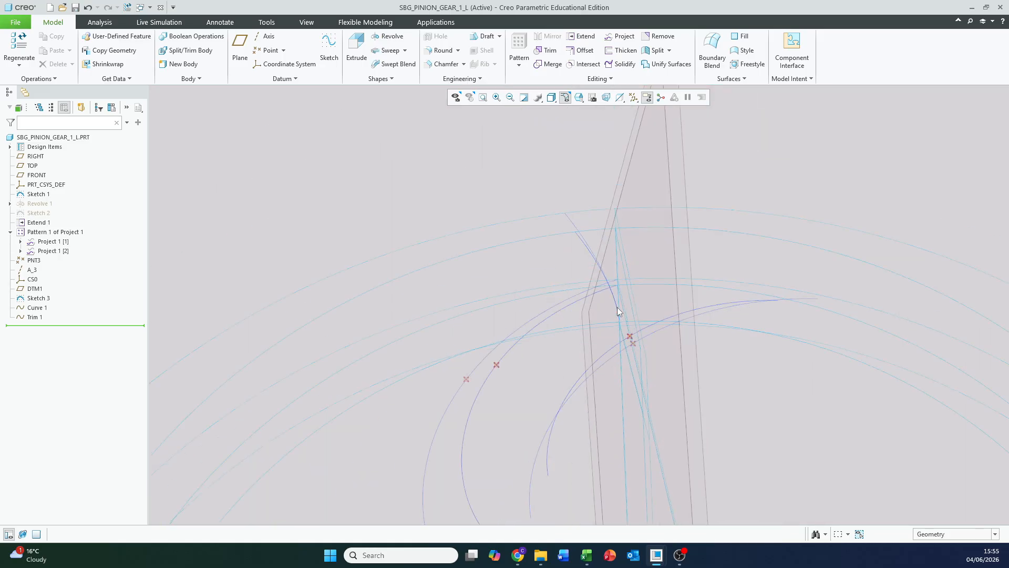
Start a new sketch on DTM1, the datum plane containing the gear circles
left_click(329, 49)
mouse_move(374, 167)
middle_mouse_down()
mouse_move(417, 165)
mouse_move(409, 168)
middle_mouse_up()
left_click(409, 169)
left_click(951, 253)
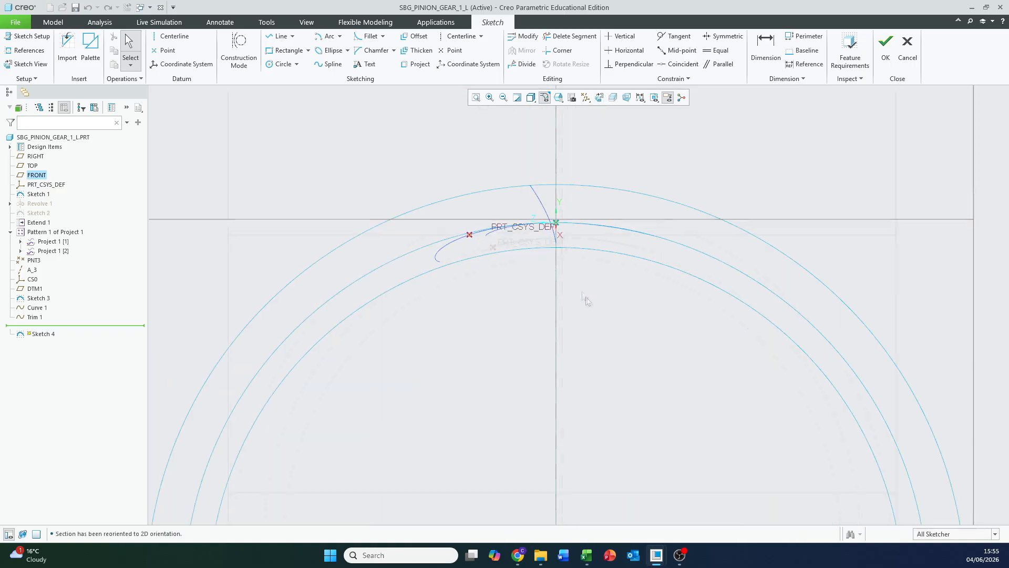
Add the three Sketch 3 gear circles and the trimmed involute curve as sketch references
left_click(27, 50)
scroll(441, 204, "down", 3)
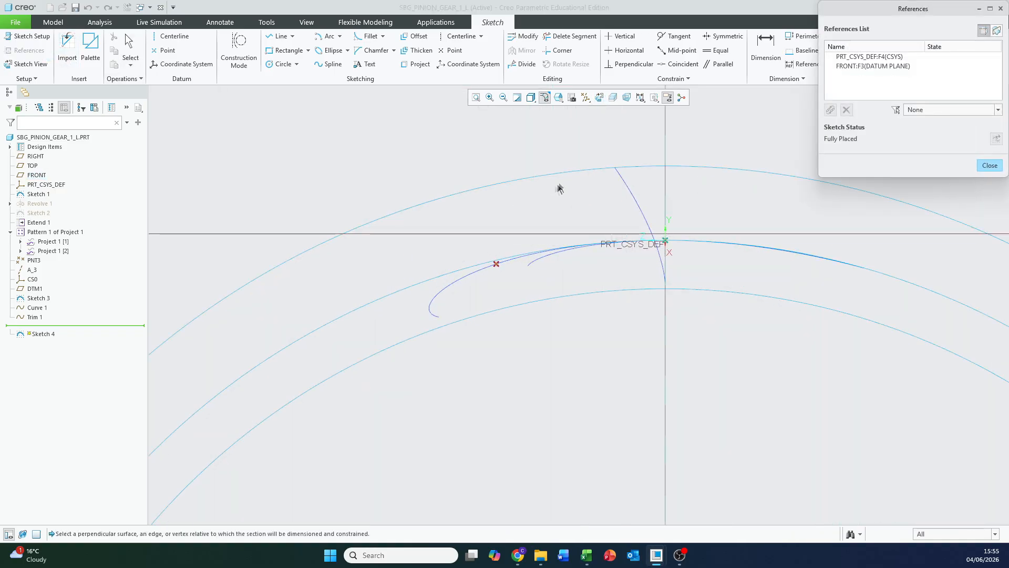
left_click(567, 171)
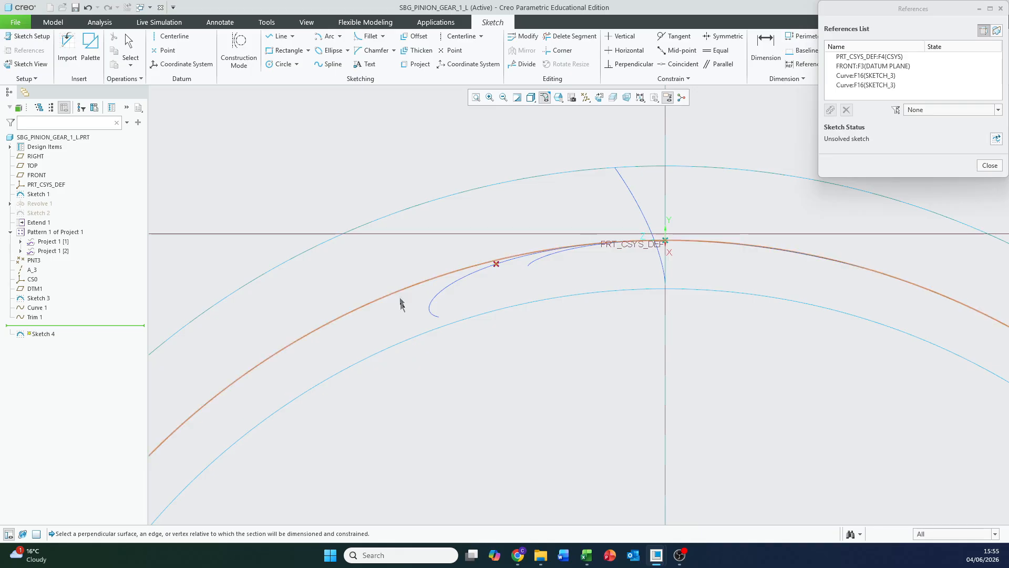
left_click(414, 338)
left_click(642, 212)
left_click(641, 212)
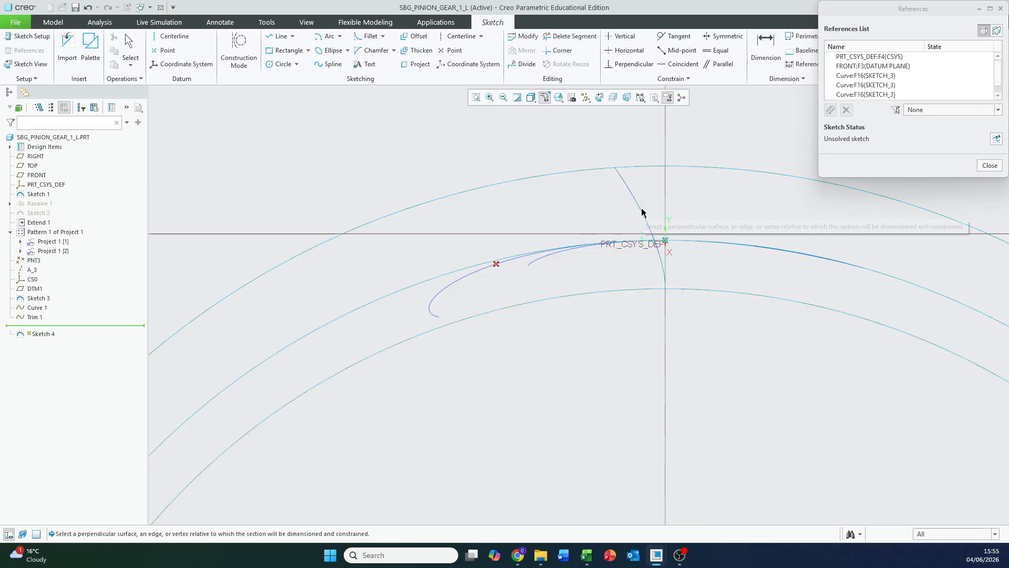
left_click(990, 165)
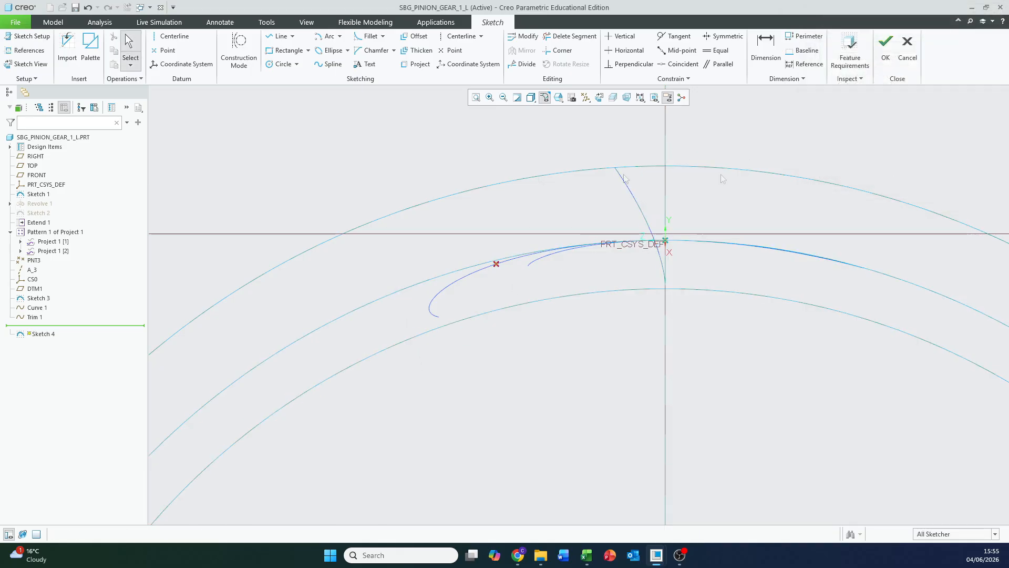
Project the trimmed involute curve into the sketch
left_click(417, 64)
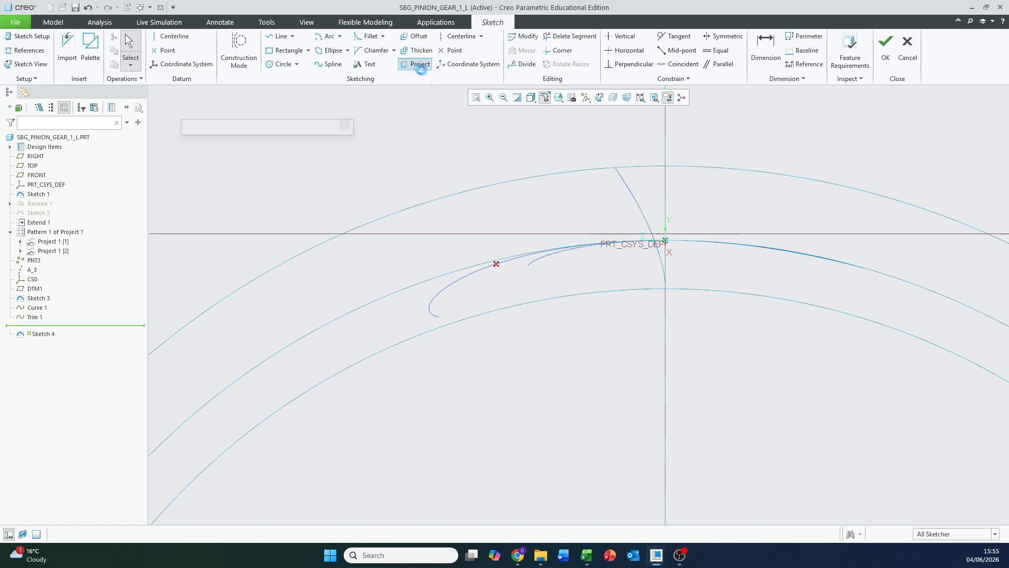
left_click(628, 192)
left_click(334, 127)
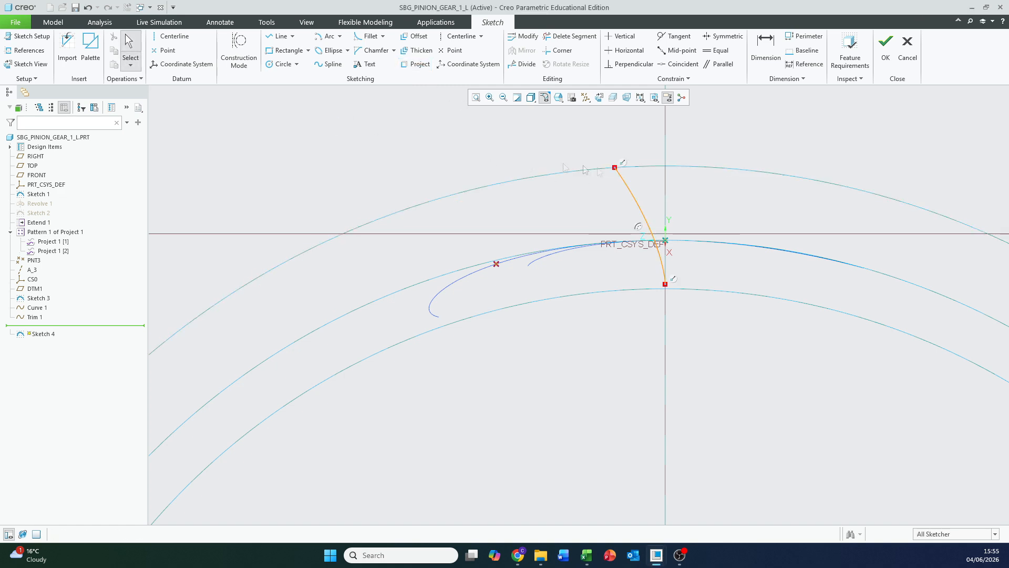
Hide the projected curves Project 1 [1] and Project 1 [2], and turn off the display of coordinate systems
middle_click_drag(510, 196, 465, 203, "shift")
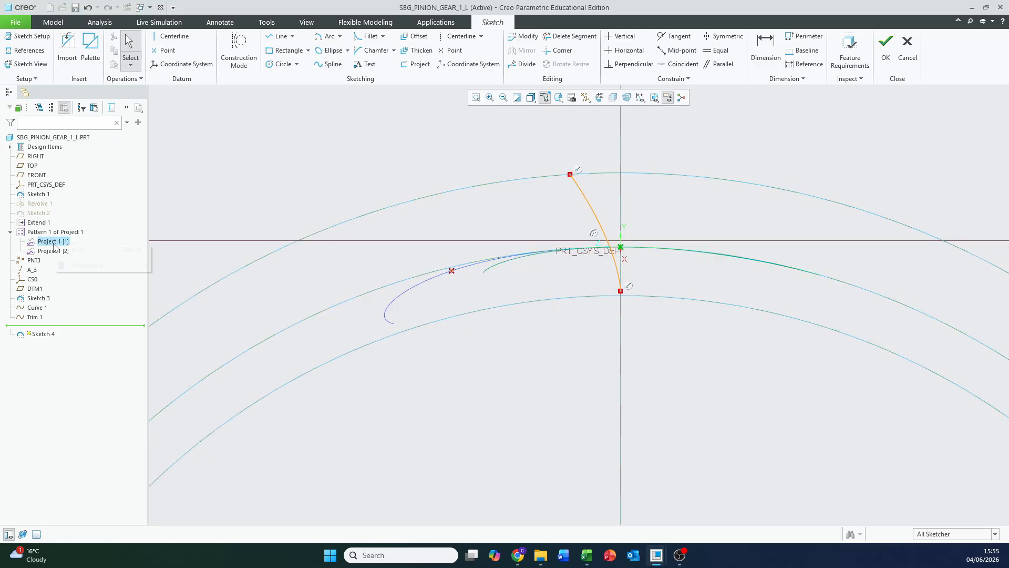
left_click(64, 251)
right_click(51, 251)
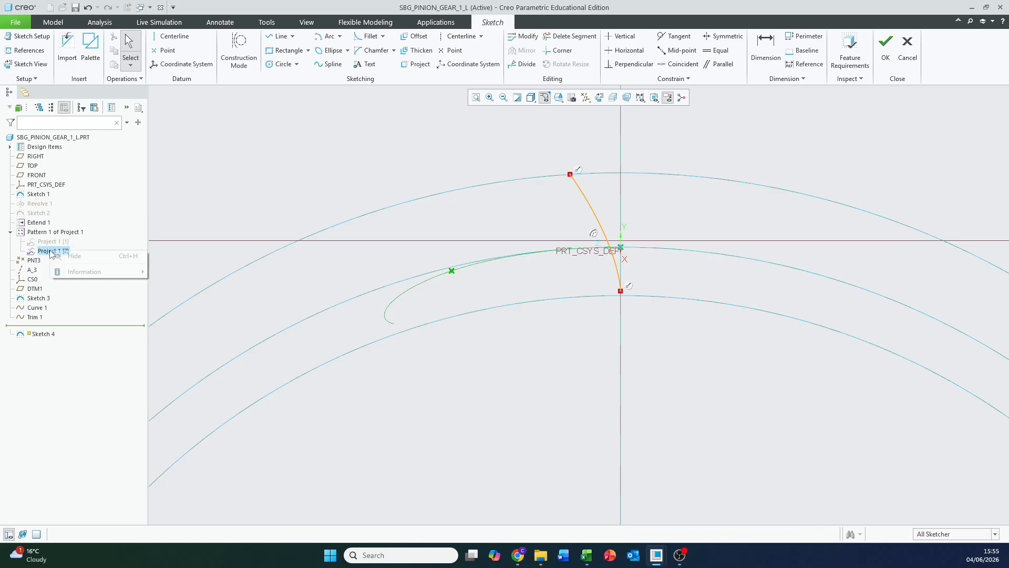
left_click(66, 260)
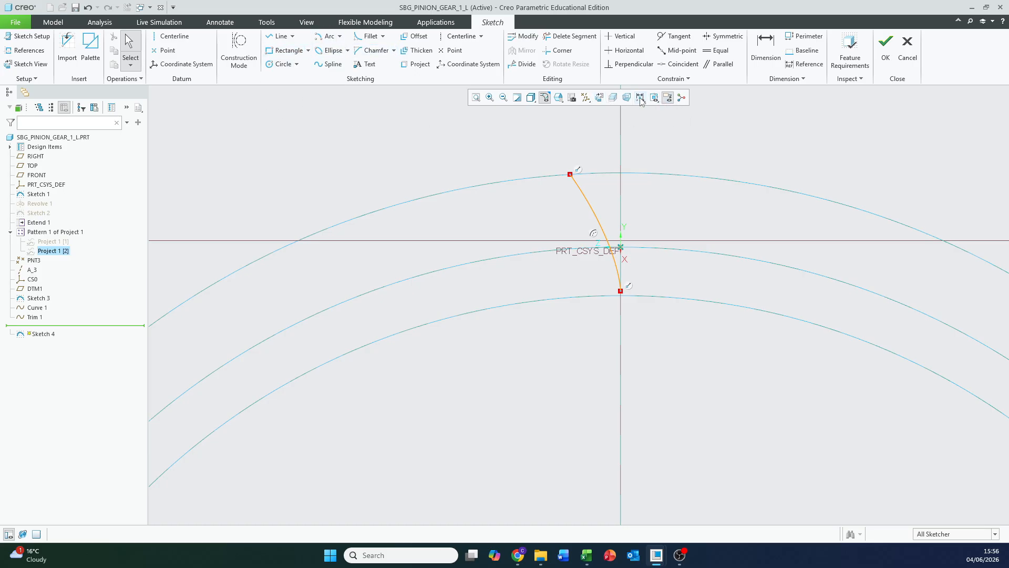
left_click(585, 98)
left_click(599, 145)
scroll(547, 199, "down", 1)
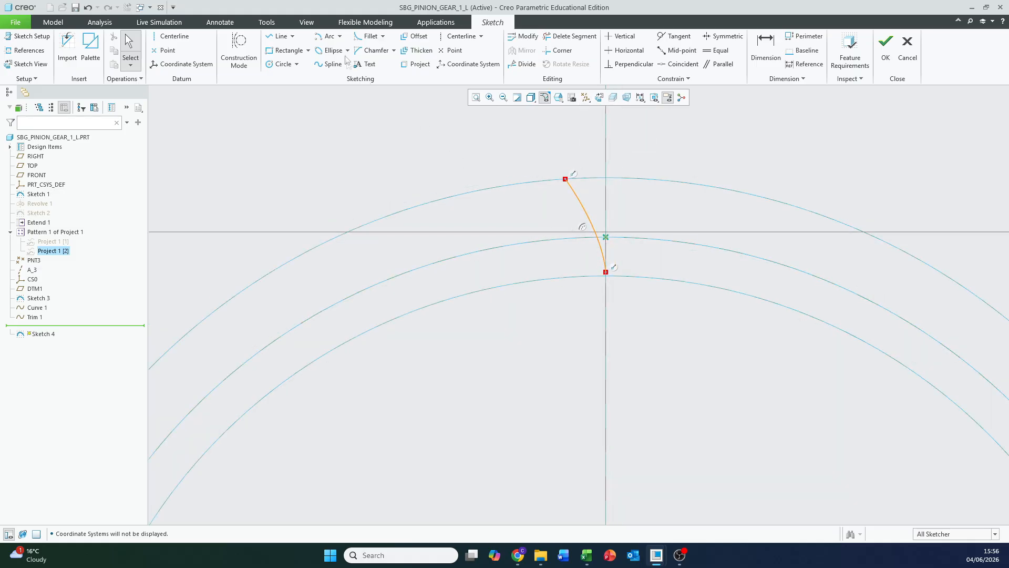
Draw an arc about 6.87 long on the middle gear circle, running left from its intersection with the involute
left_click(324, 41)
scroll(462, 286, "down", 4)
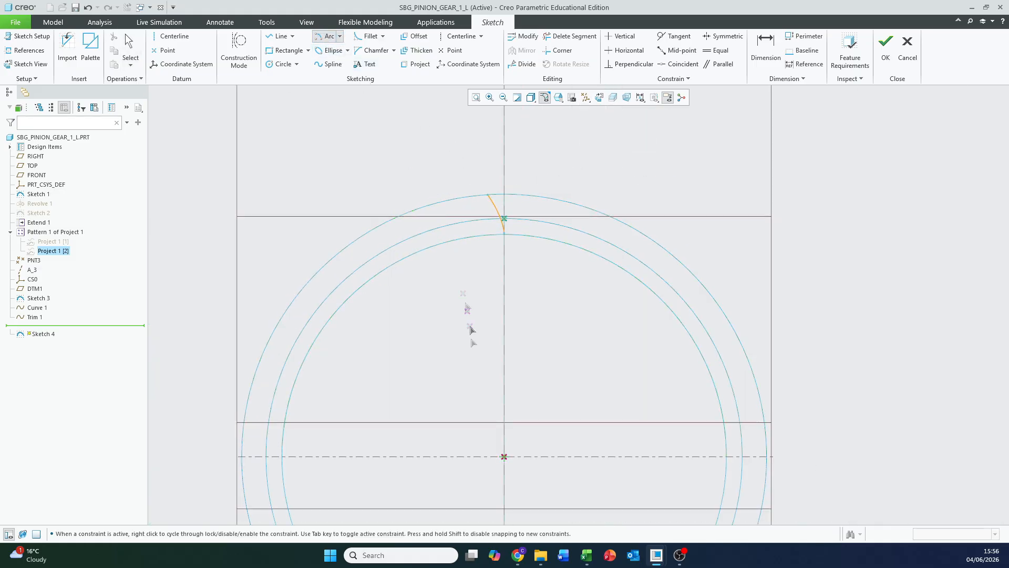
scroll(474, 212, "up", 8)
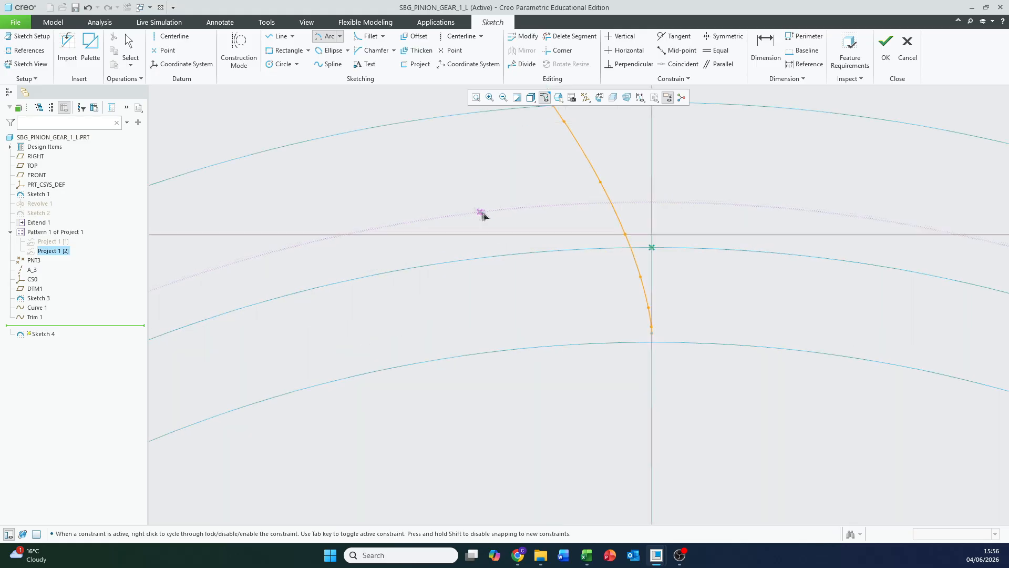
left_click(632, 249)
left_click(342, 283)
left_click(136, 39)
scroll(516, 223, "down", 3)
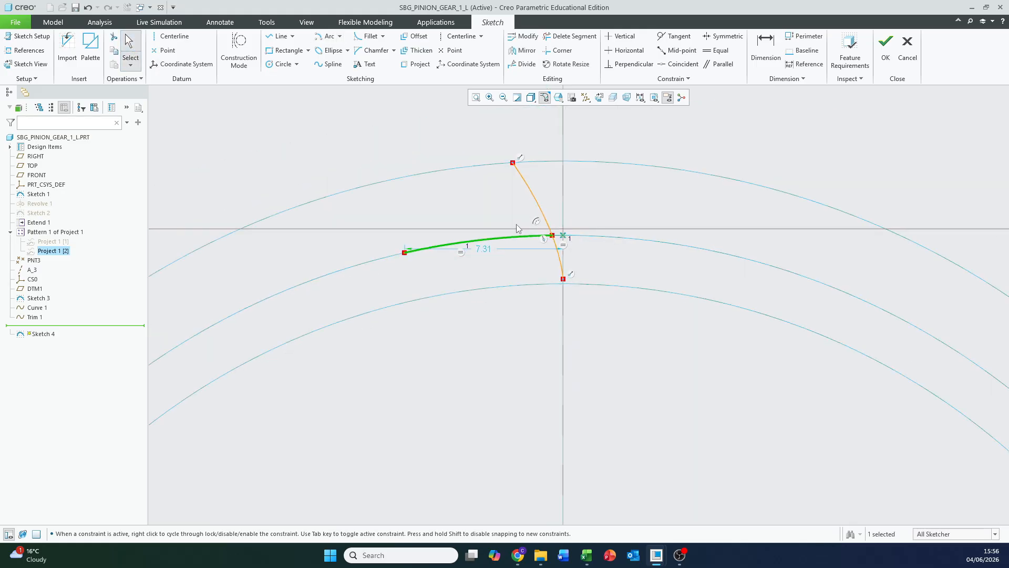
Dimension the arc length of the new arc on the middle gear circle
left_click(765, 47)
scroll(541, 268, "up", 3)
left_click(597, 261)
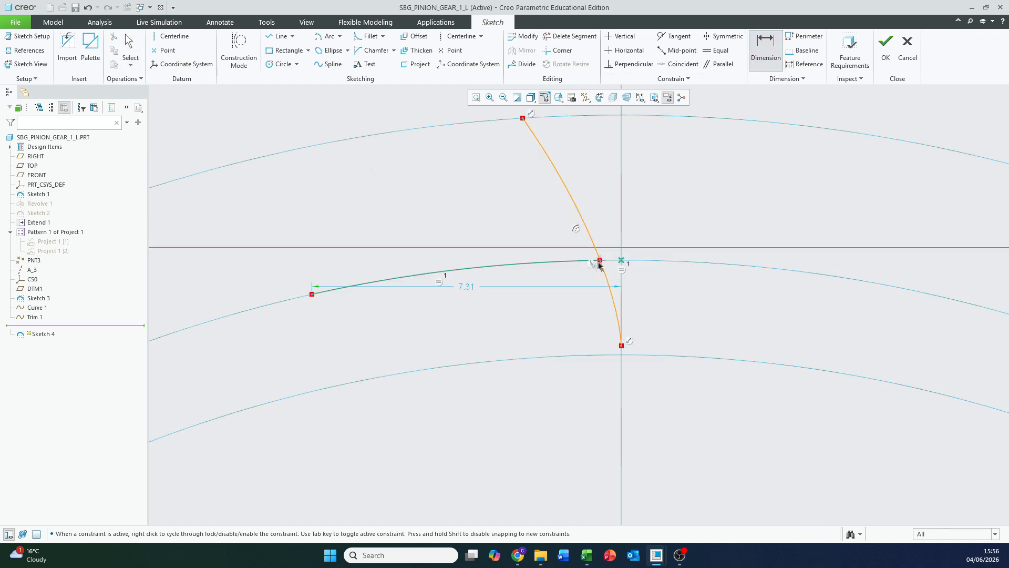
middle_click(433, 240)
left_click(130, 47)
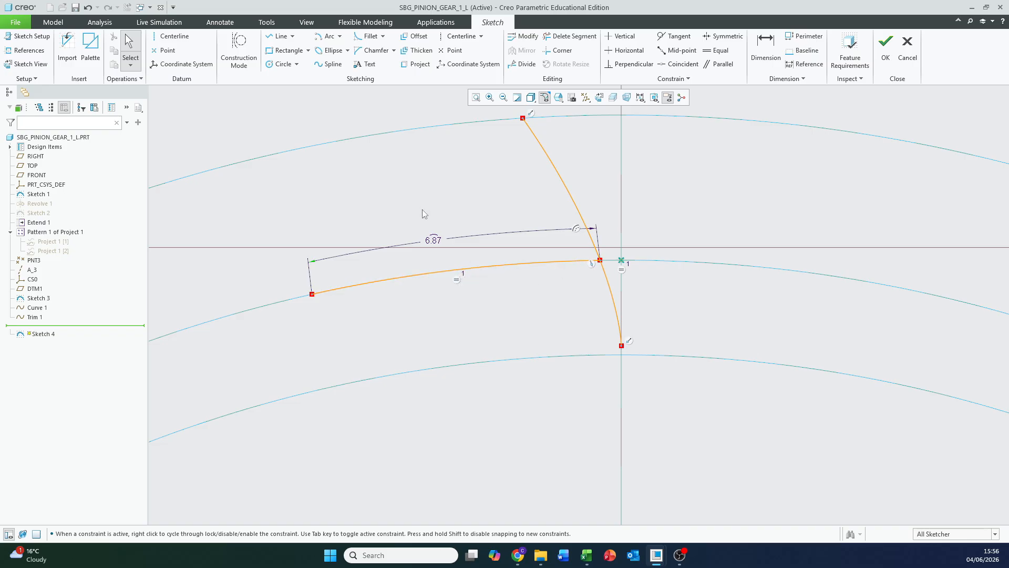
Add and verify the section relation sd1=NORMAL_TOOTH_THICKNESS to drive the arc length dimension
left_click(436, 244)
left_click(267, 22)
left_click(360, 63)
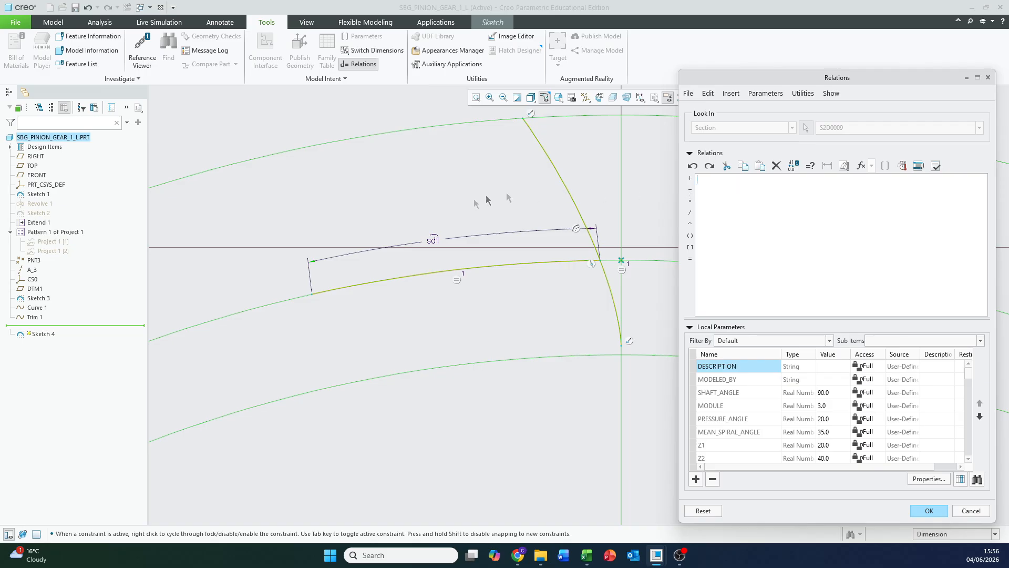
left_click(432, 241)
scroll(900, 413, "down", 5)
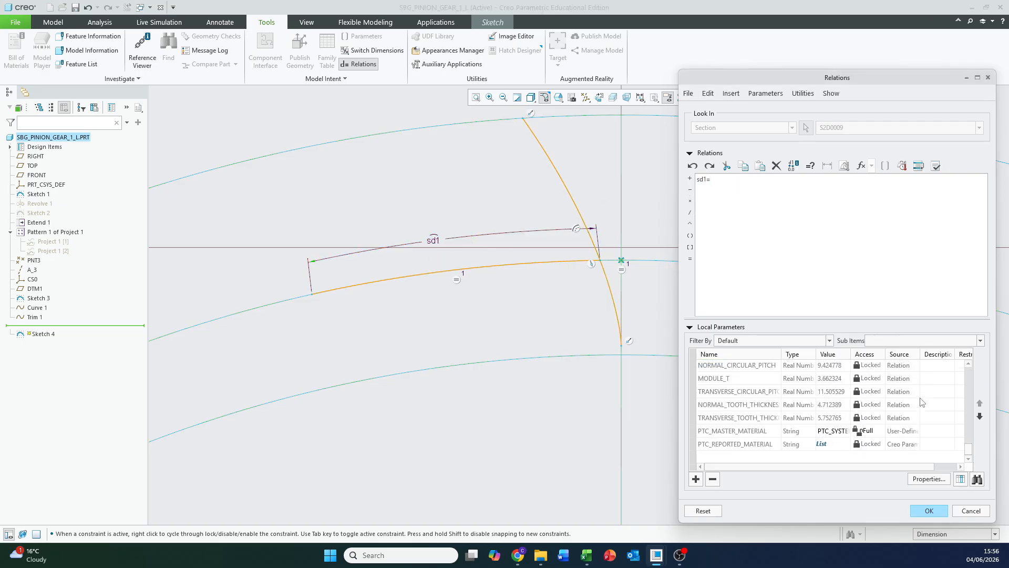
left_click(741, 407)
right_click(750, 405)
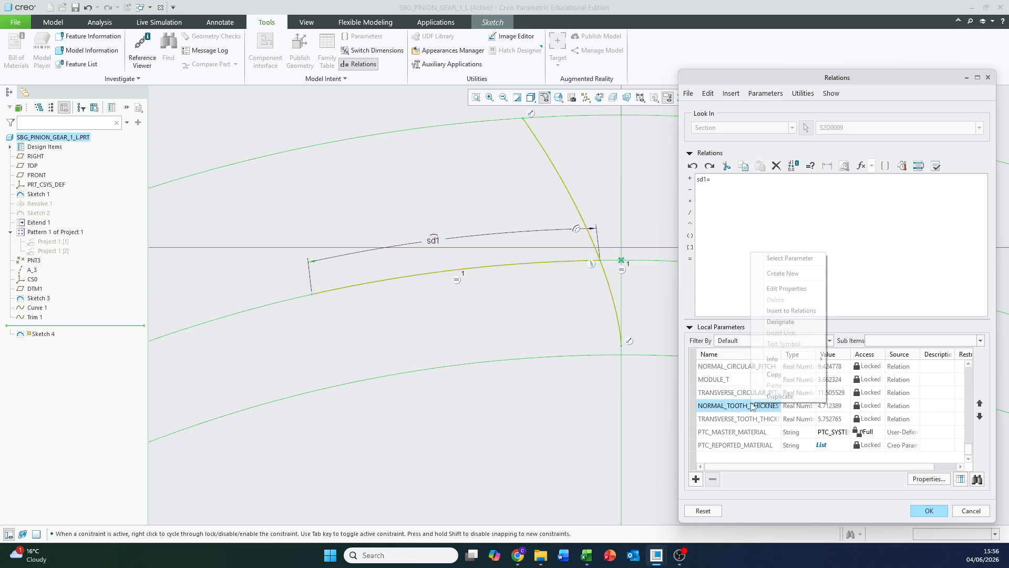
left_click(782, 311)
left_click(936, 167)
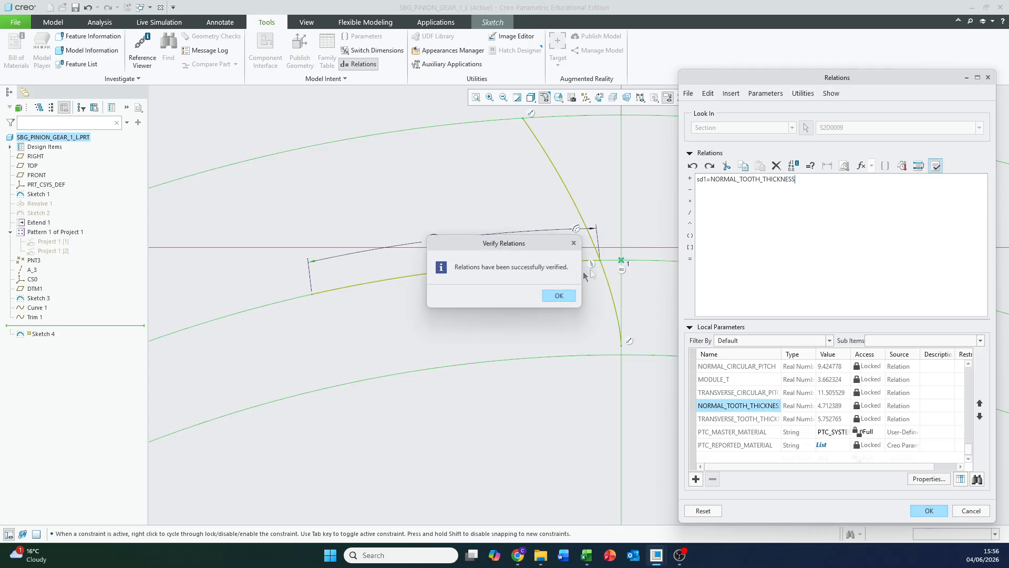
left_click(556, 295)
left_click(928, 511)
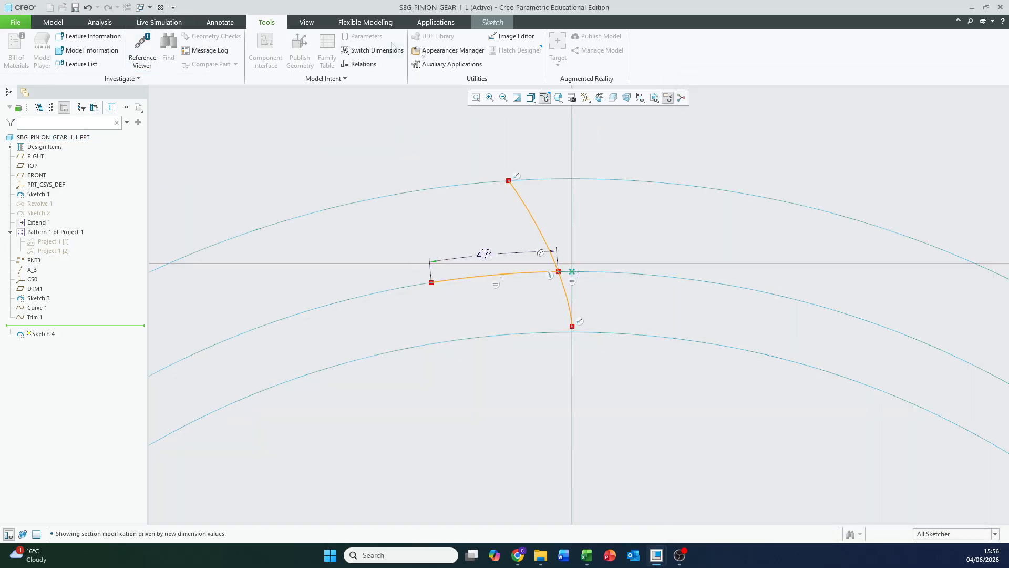
Place a datum point at the midpoint of the tooth thickness arc
left_click(492, 22)
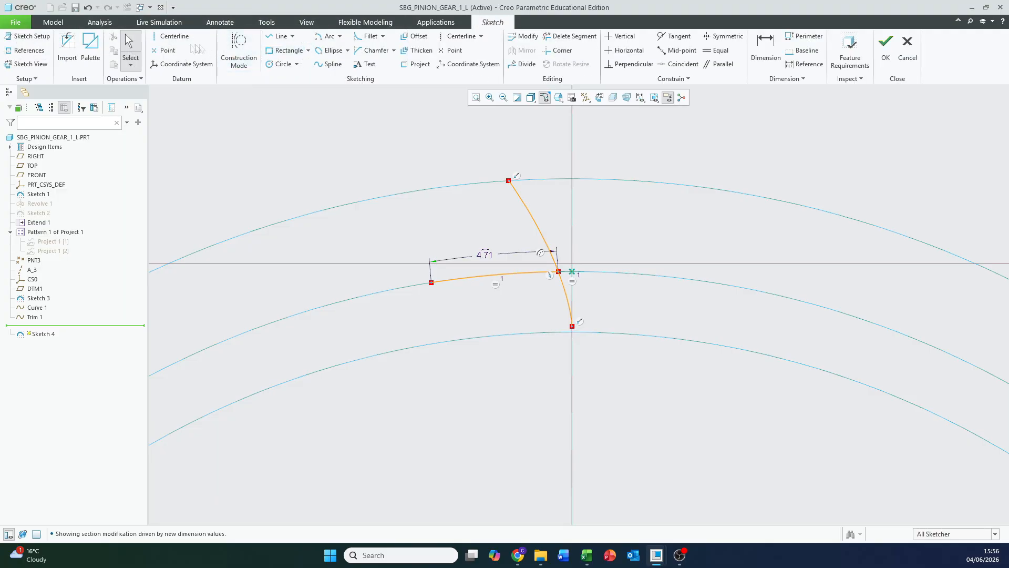
left_click(164, 50)
scroll(502, 281, "up", 1)
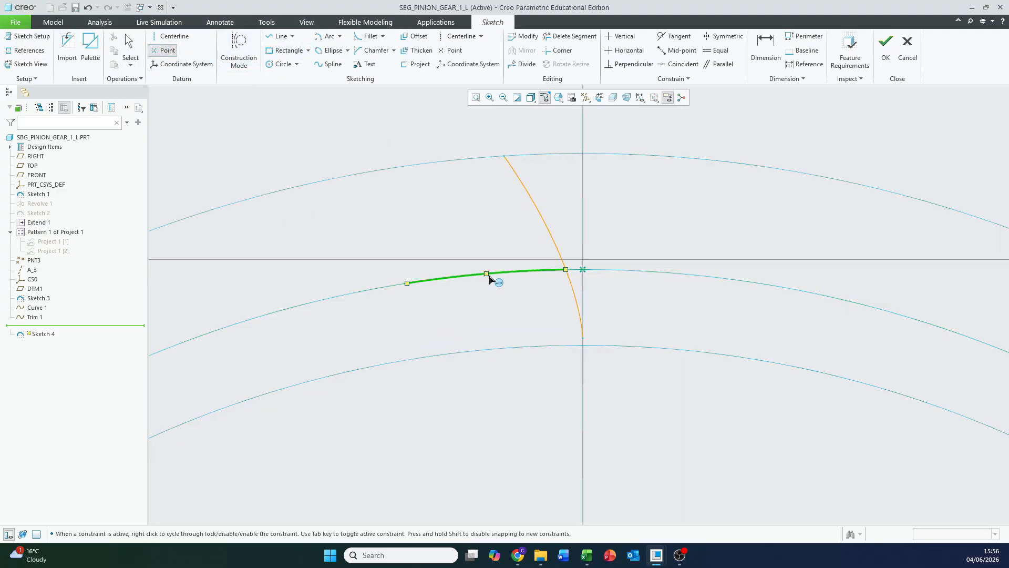
Draw a datum centerline through the arc's midpoint and the centre of the gear circles
left_click(170, 36)
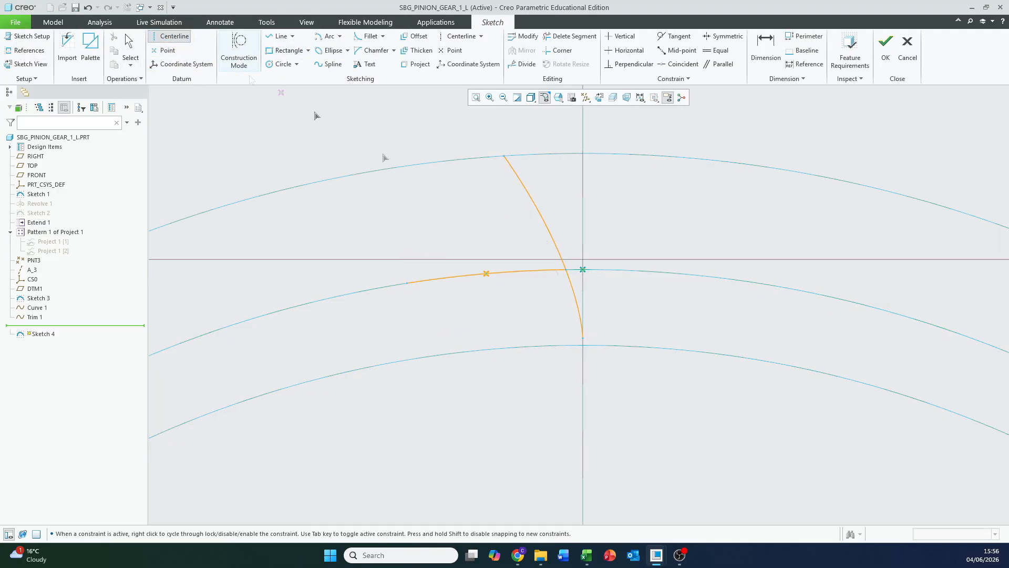
left_click(489, 276)
scroll(488, 275, "down", 4)
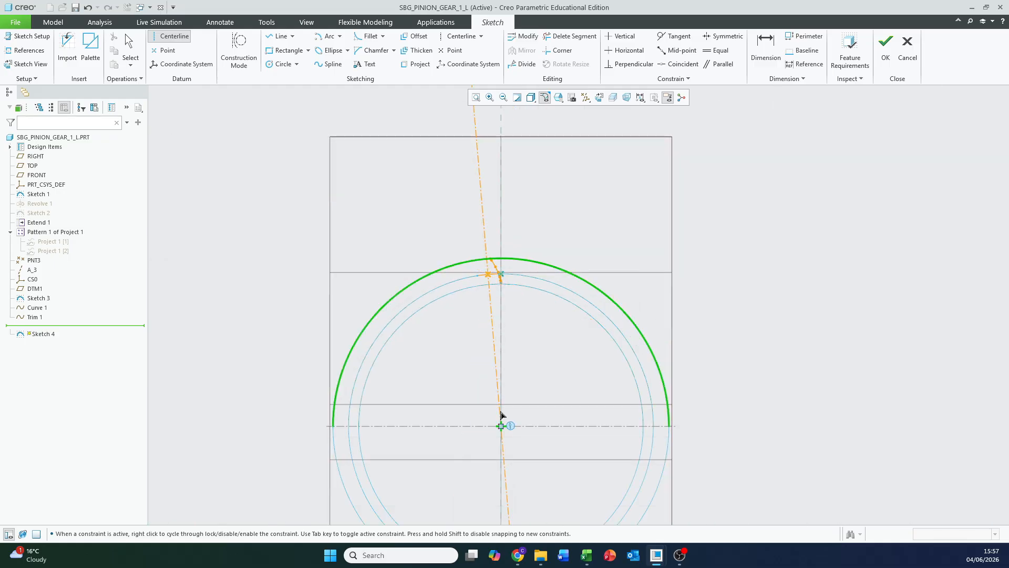
left_click(501, 427)
left_click(130, 47)
Mirror the projected involute curve about the tooth centerline to form the opposite flank
scroll(502, 301, "up", 3)
scroll(501, 226, "up", 2)
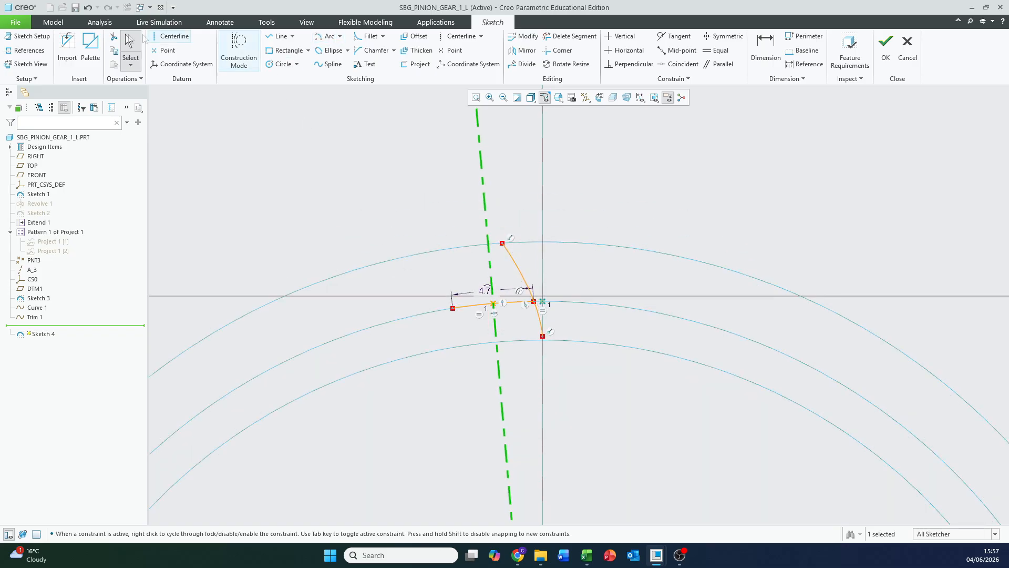
left_click(520, 266)
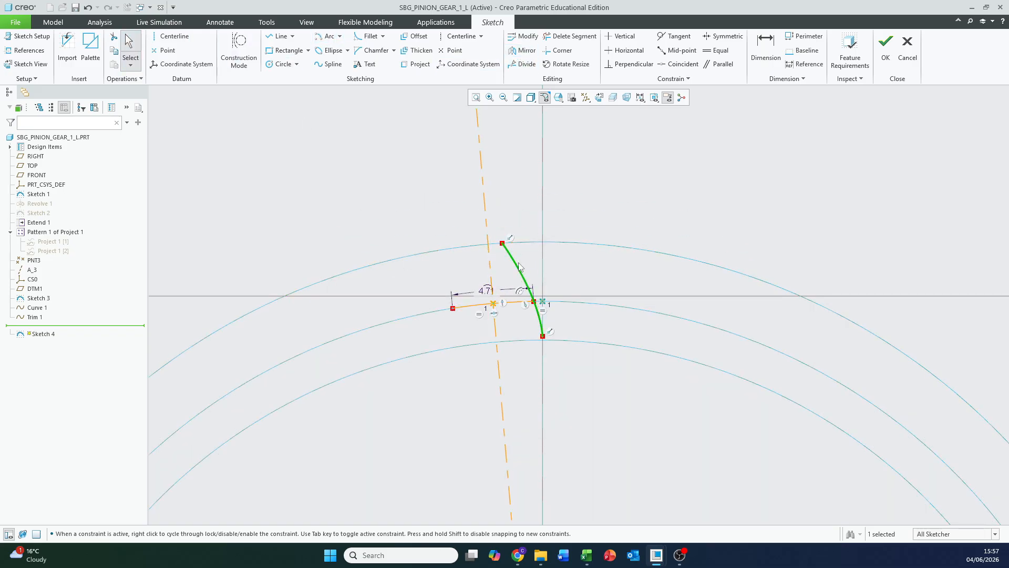
left_click(523, 51)
left_click(480, 183)
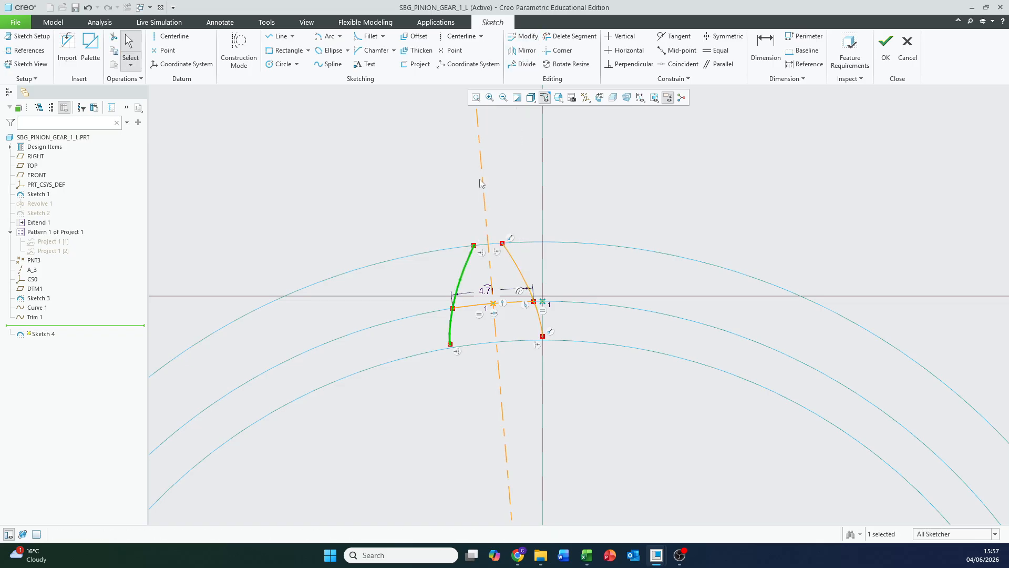
Convert the tooth thickness arc on the middle gear circle to construction geometry
scroll(473, 320, "up", 3)
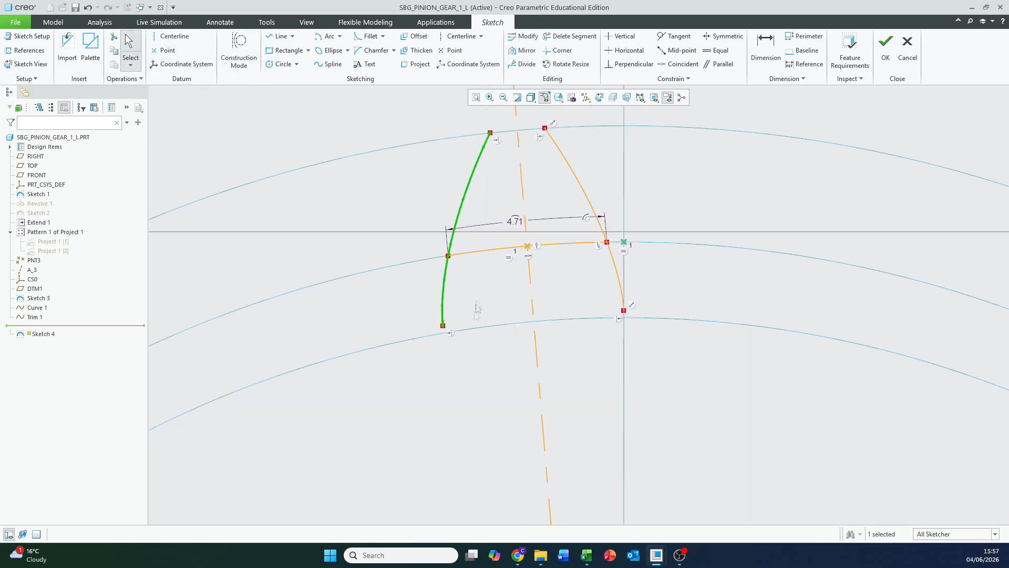
left_click(481, 254)
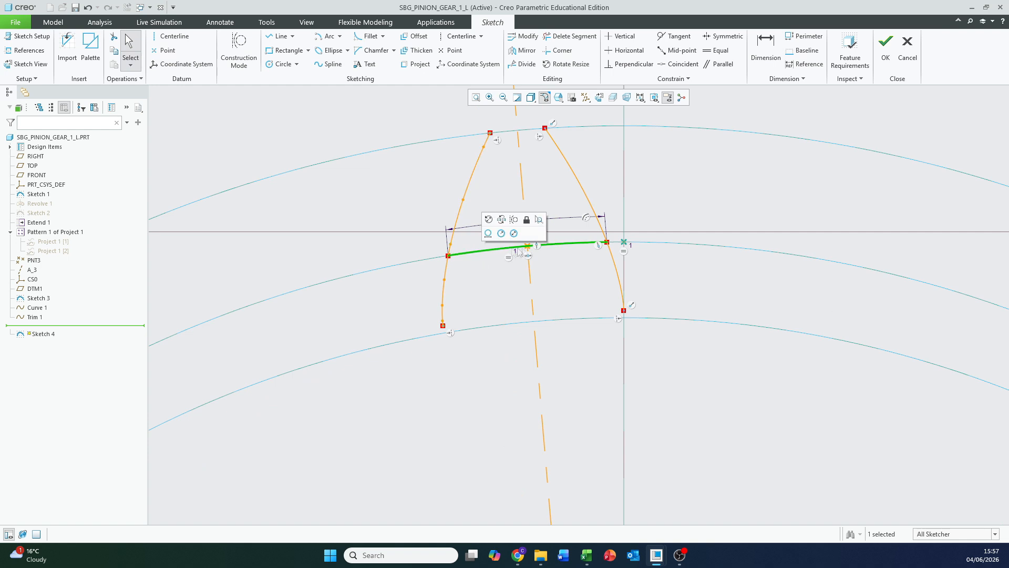
left_click(518, 221)
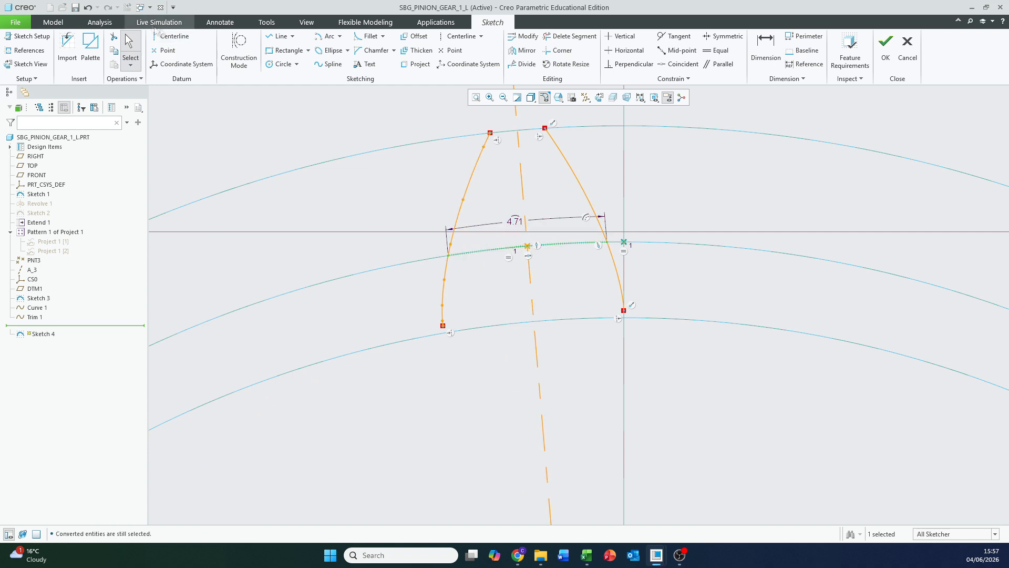
Draw a line joining the upper ends of the two involute flanks at the outermost gear circle
left_click(279, 36)
middle_click_drag(399, 169, 378, 205, "shift")
left_click(469, 170)
left_click(524, 165)
left_click(137, 40)
Draw two lines connecting the lower ends of both involute flanks to the centre of the gear circles
scroll(470, 228, "down", 4)
scroll(470, 228, "up", 1)
left_click(280, 41)
scroll(449, 331, "up", 5)
left_click(432, 223)
scroll(438, 289, "down", 6)
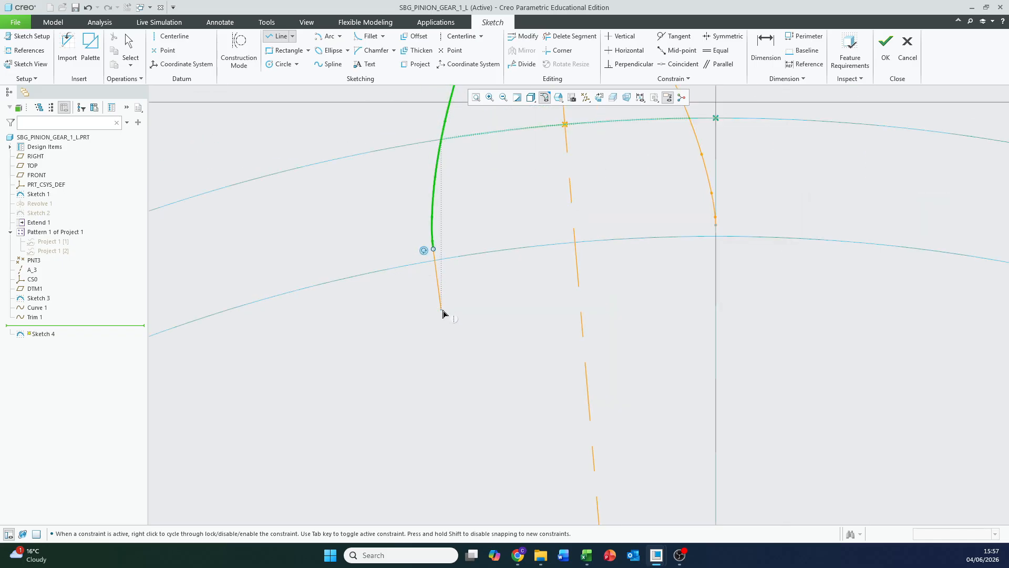
left_click(462, 332)
scroll(455, 226, "up", 5)
scroll(477, 202, "up", 1)
left_click(496, 163)
left_click(129, 47)
Draw a line between the two side lines below the innermost circle, parallel to the tip line and about 11.03 below it
scroll(371, 227, "down", 2)
scroll(372, 239, "down", 2)
scroll(428, 260, "up", 3)
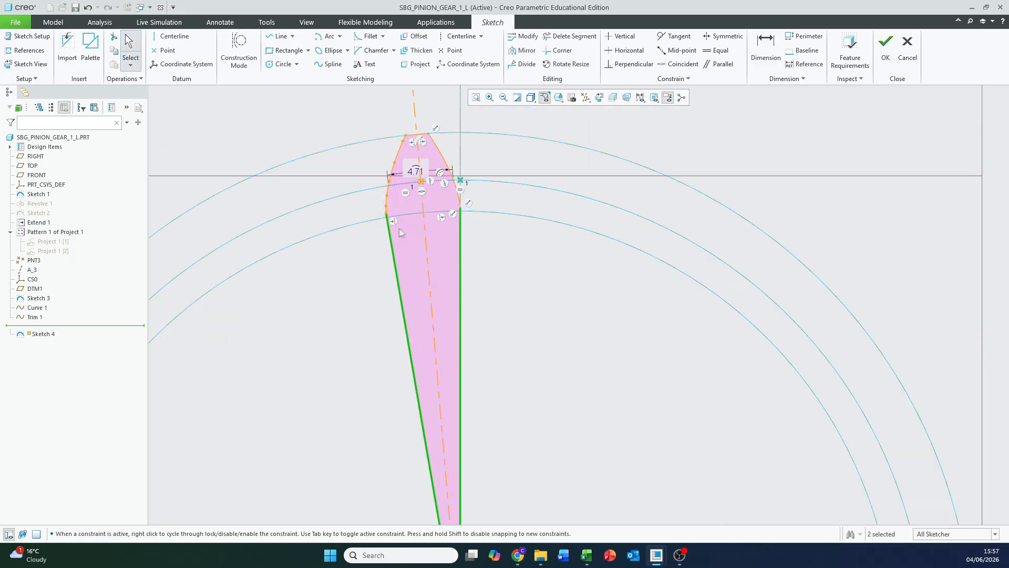
scroll(410, 263, "up", 3)
scroll(417, 224, "down", 2)
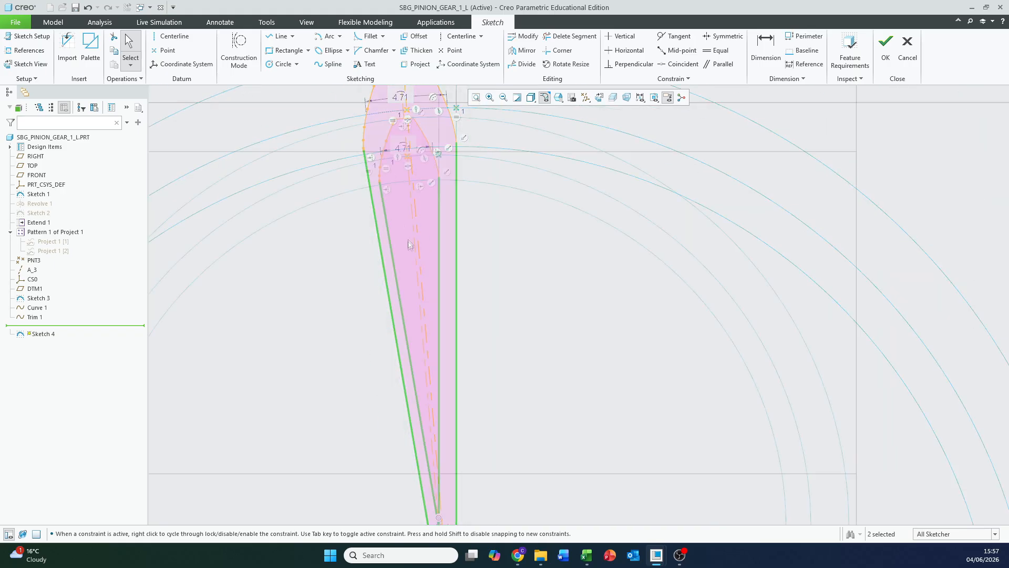
scroll(410, 245, "down", 2)
scroll(409, 203, "up", 4)
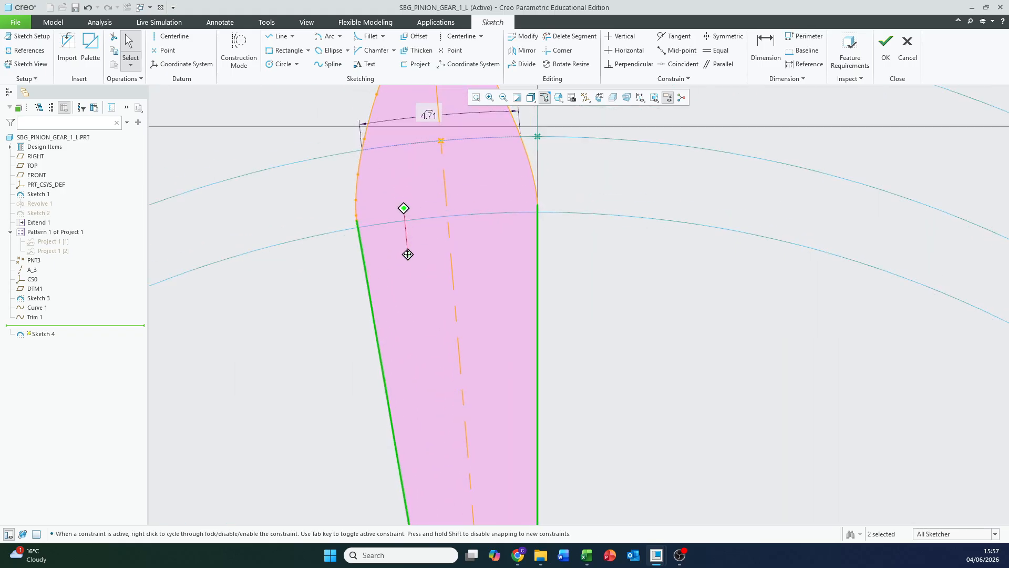
left_click(284, 42)
middle_click_drag(358, 380, 387, 336, "shift")
scroll(387, 336, "up", 4)
scroll(403, 344, "down", 1)
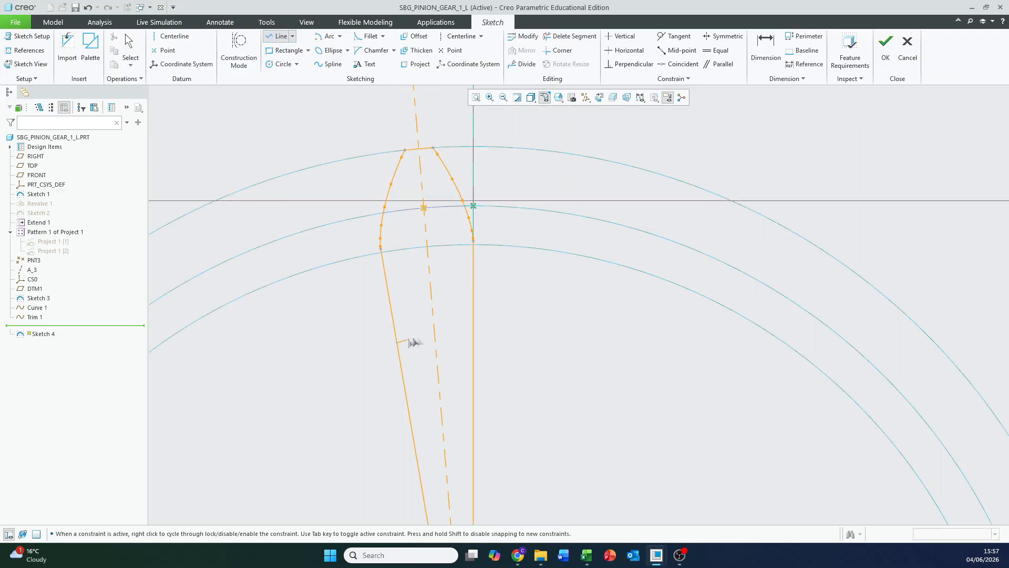
left_click(473, 337)
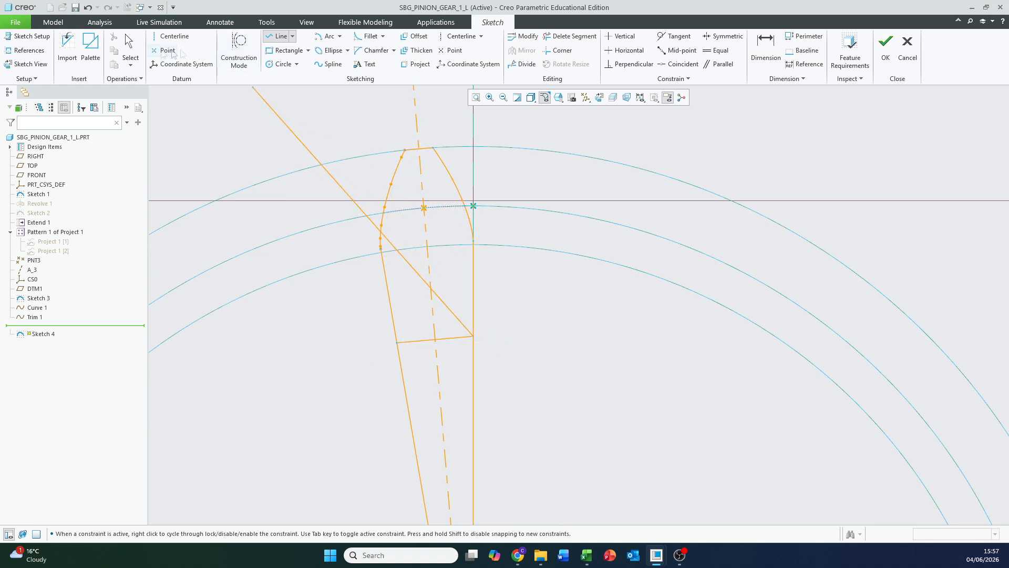
left_click(127, 42)
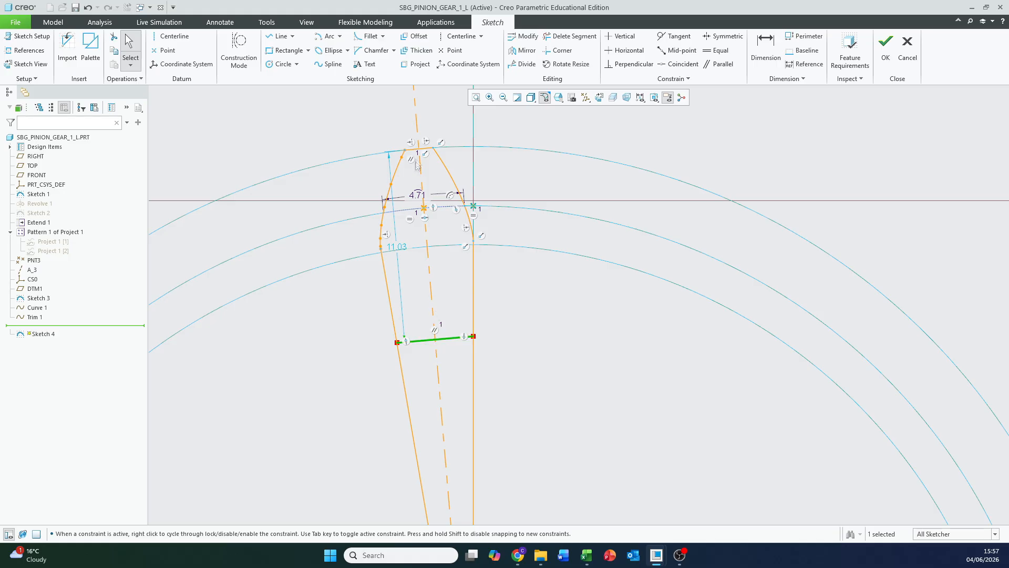
Trim away the portions of both side lines below the cross line to close the tooth profile
left_click(581, 39)
scroll(509, 330, "up", 2)
left_click_drag(519, 413, 518, 412)
scroll(506, 413, "down", 5)
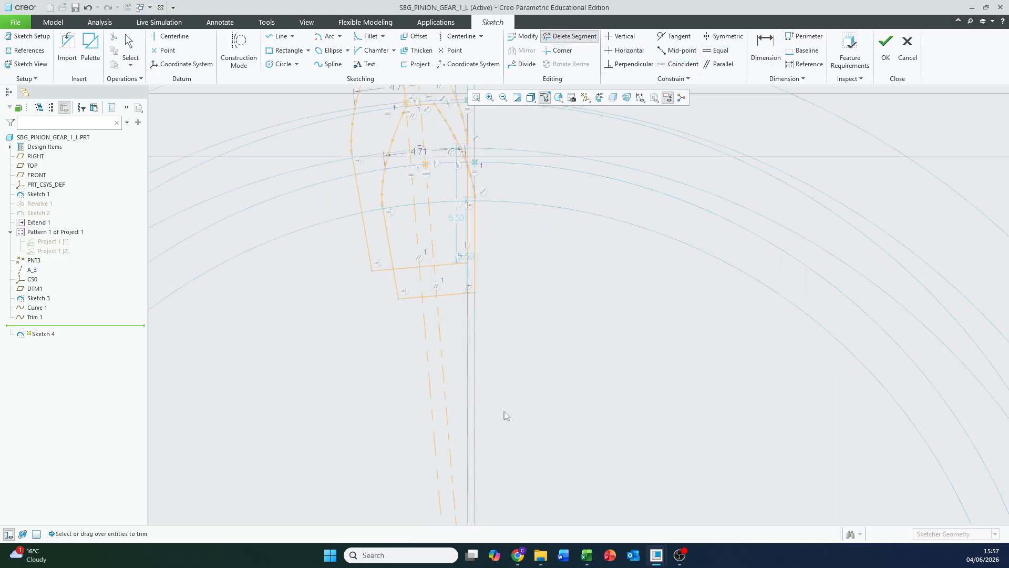
middle_click_drag(380, 243, 519, 415, "shift")
scroll(519, 414, "up", 1)
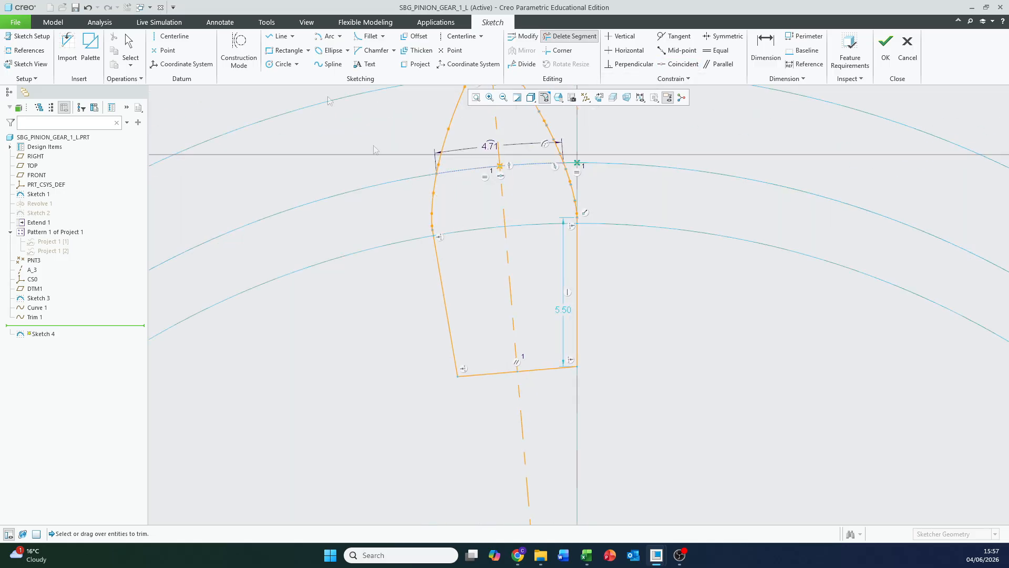
Dimension the length of the tooth profile's left side line, accepting the value 5.50
left_click(766, 48)
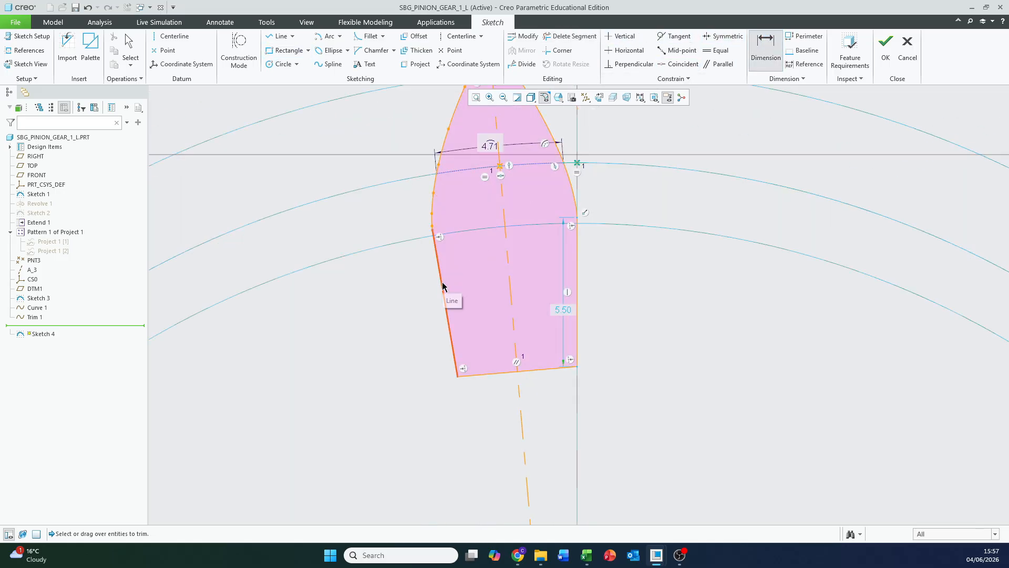
left_click(442, 286)
middle_click(415, 290)
key("Return")
middle_click(580, 292)
left_click(763, 35)
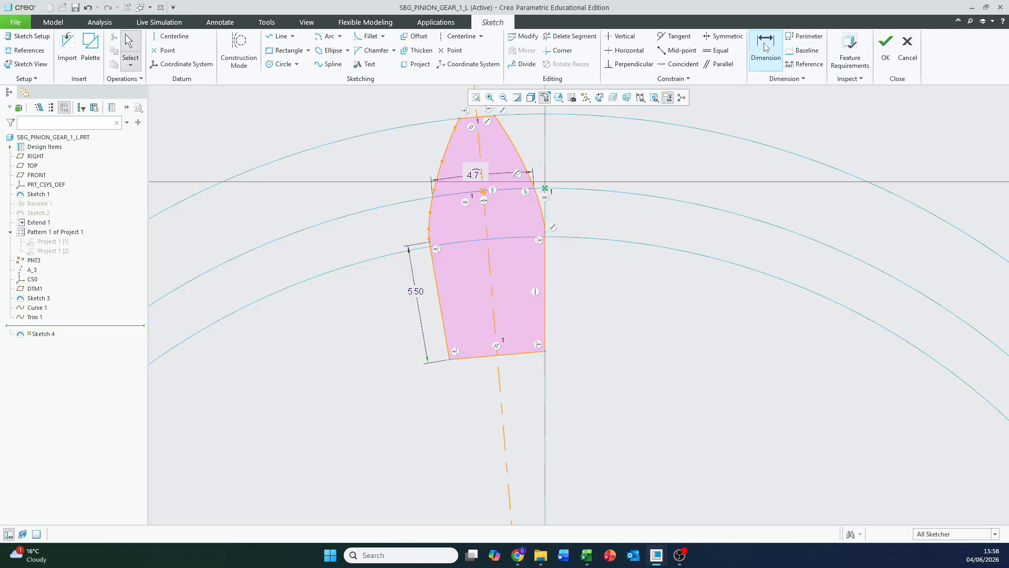
Try to dimension the length of the tooth profile's right side line
left_click(549, 276)
middle_click(566, 276)
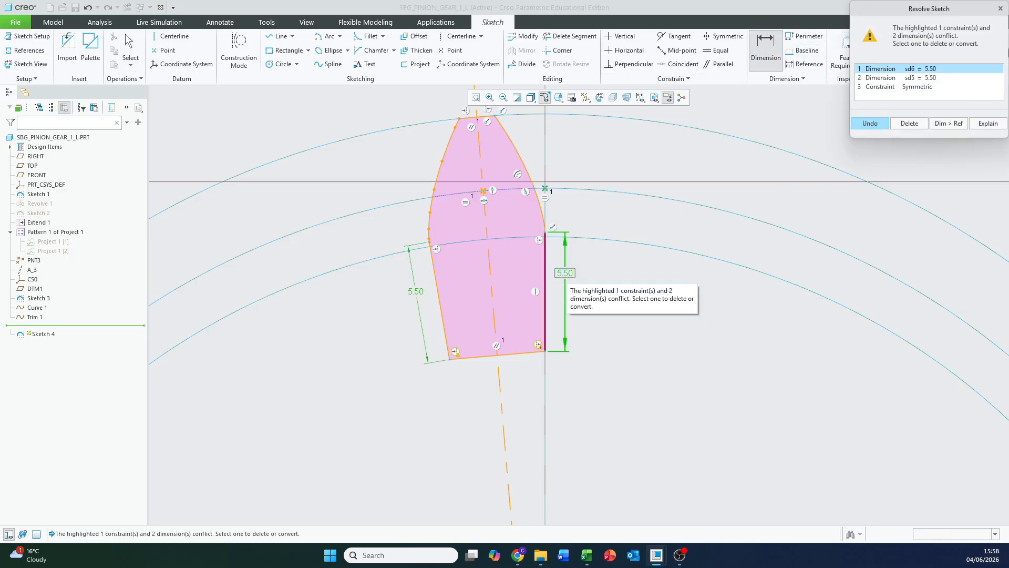
left_click(1000, 9)
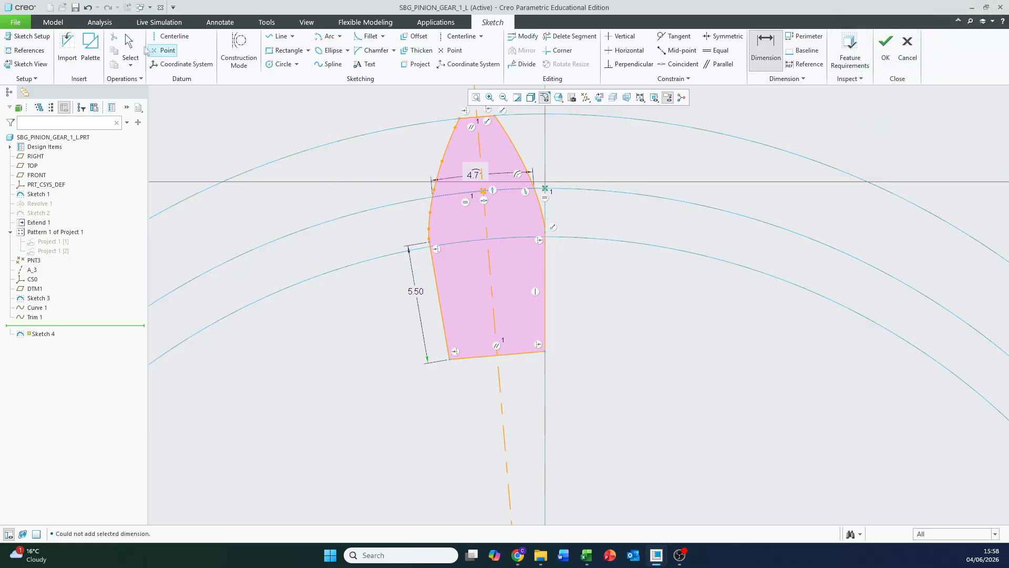
middle_click(386, 212)
Set the length of the tooth profile's left side line to 8 and finish the sketch
double_click(418, 292)
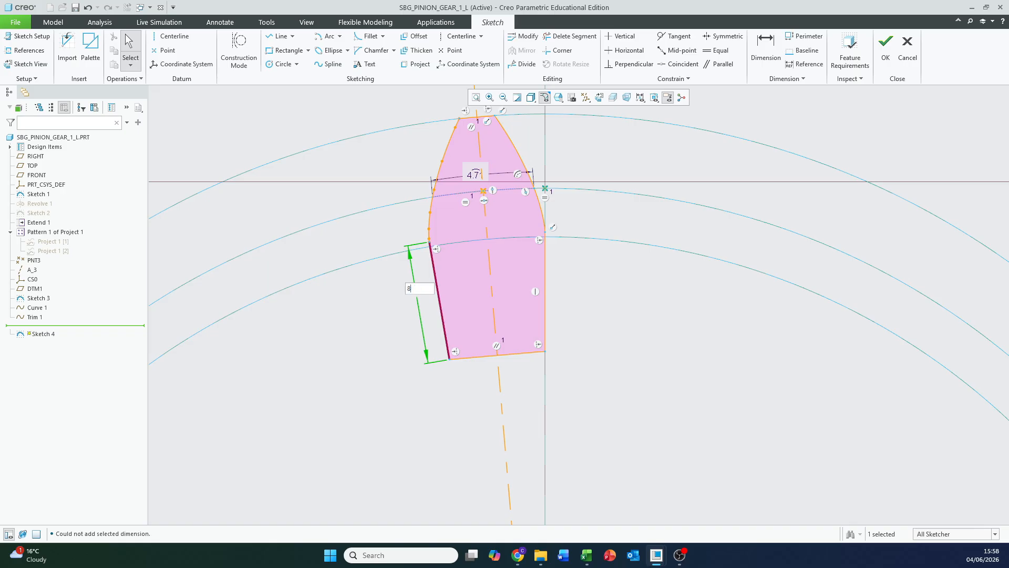
key("Return")
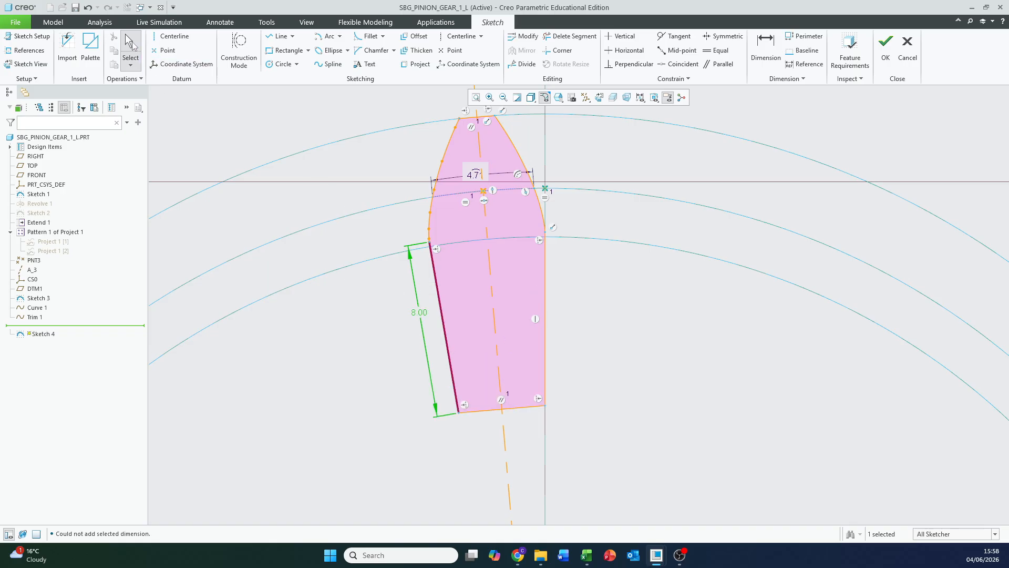
left_click(886, 50)
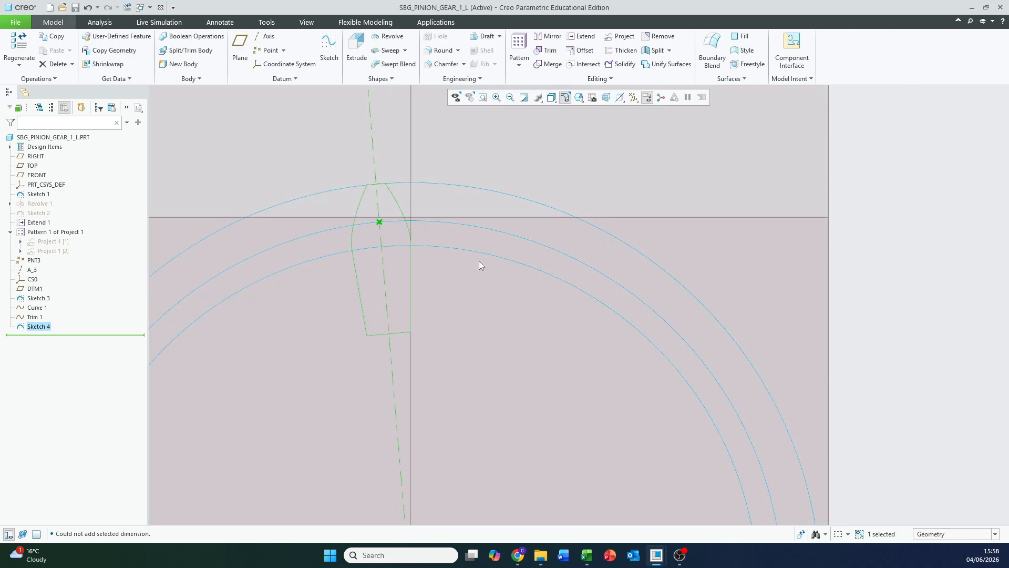
Show the hidden curve Project 1 [2] and examine where its end lies relative to the tooth profile
mouse_move(550, 238)
middle_mouse_down()
mouse_move(541, 262)
mouse_move(521, 263)
mouse_move(531, 254)
mouse_move(530, 278)
middle_mouse_up()
scroll(541, 262, "down", 3)
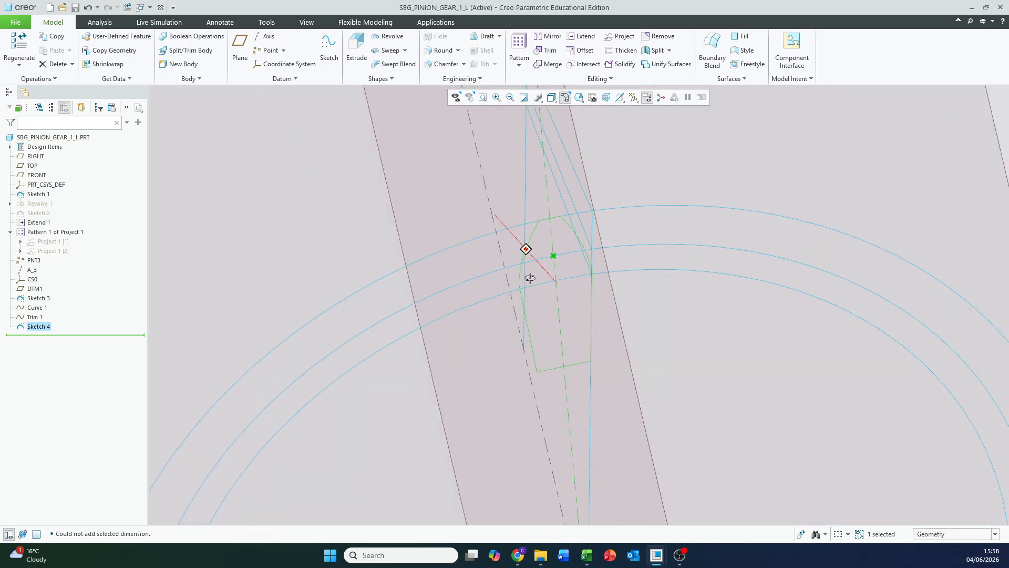
scroll(530, 278, "up", 6)
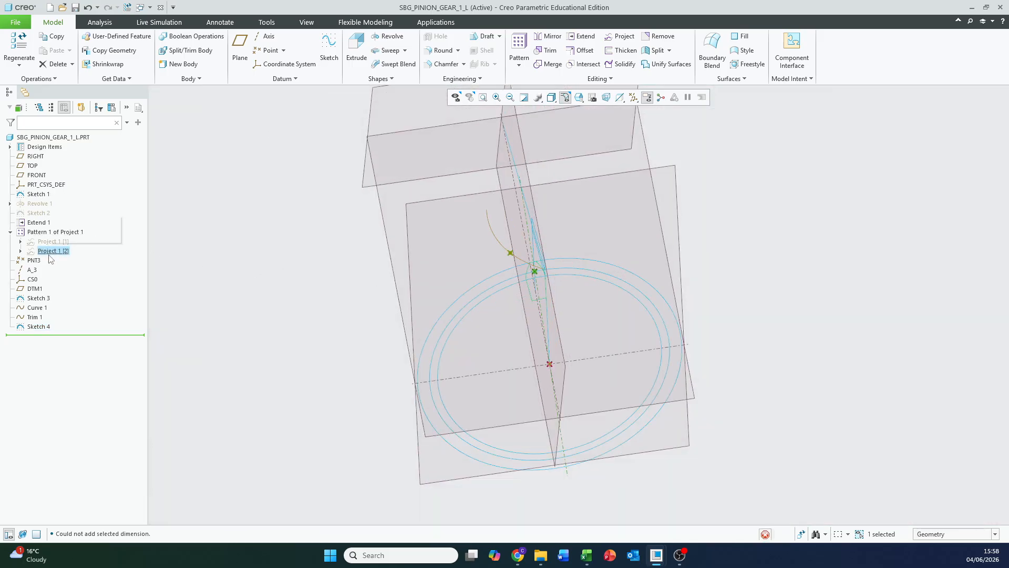
left_click(68, 235)
left_click(281, 273)
middle_click_drag(288, 276, 368, 226)
scroll(484, 174, "down", 6)
middle_click_drag(507, 153, 505, 310, "shift")
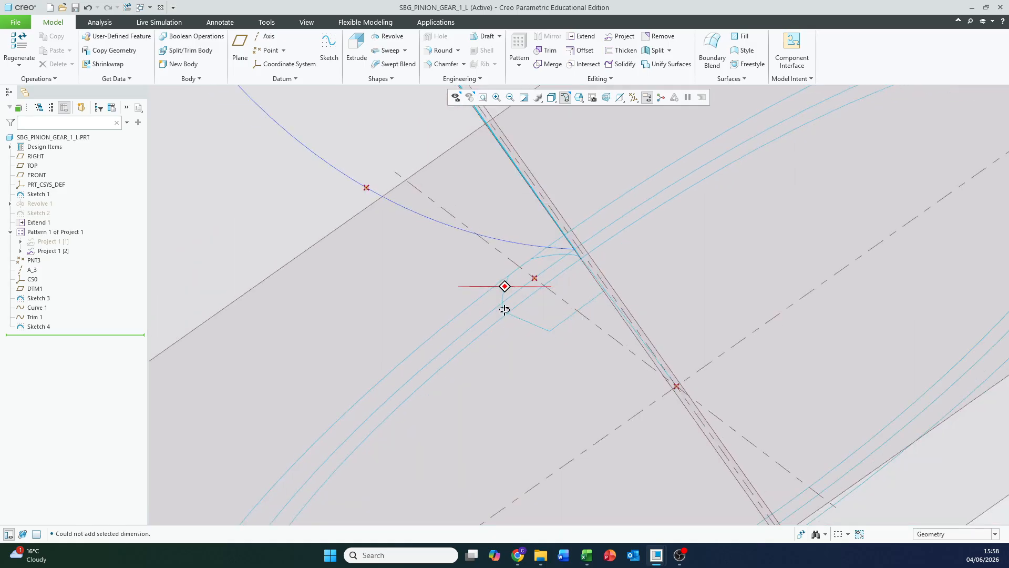
scroll(580, 253, "down", 3)
left_click(531, 240)
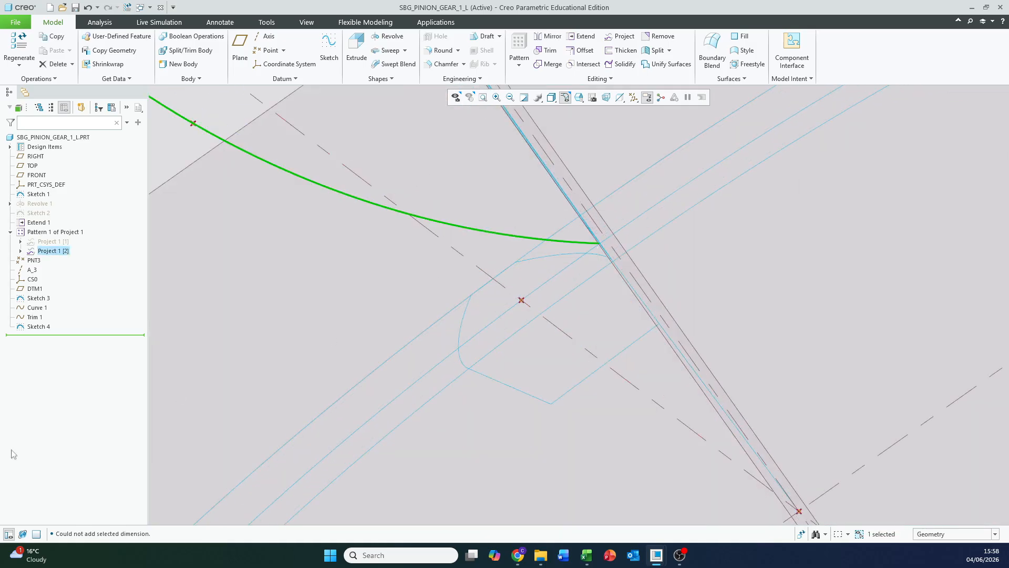
scroll(451, 241, "up", 1)
middle_click_drag(448, 228, 427, 318)
Reopen Sketch 4 for editing and examine its tooth profile against the projected curve
left_click(39, 326)
left_click(56, 279)
left_click(626, 100)
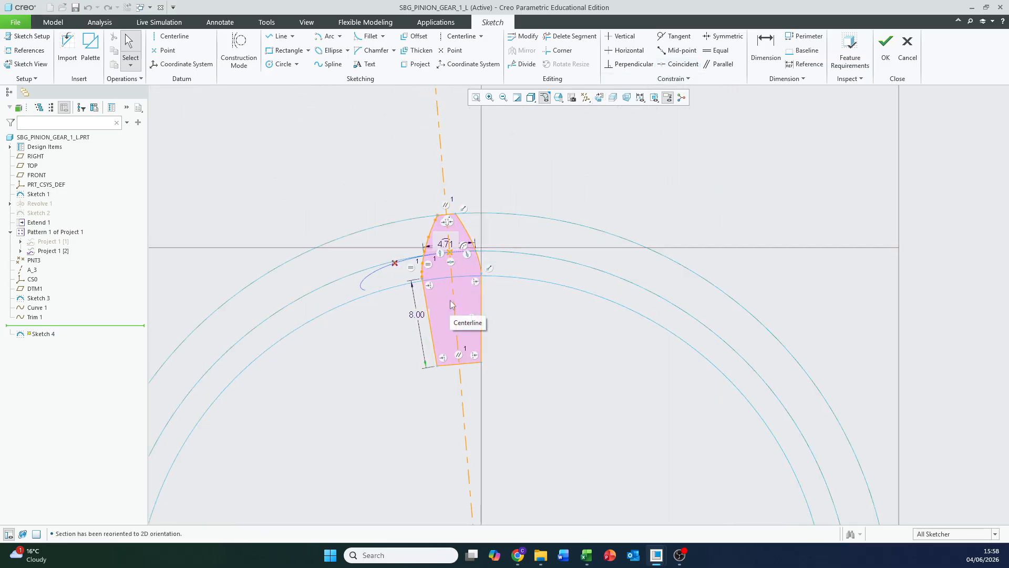
scroll(451, 304, "down", 2)
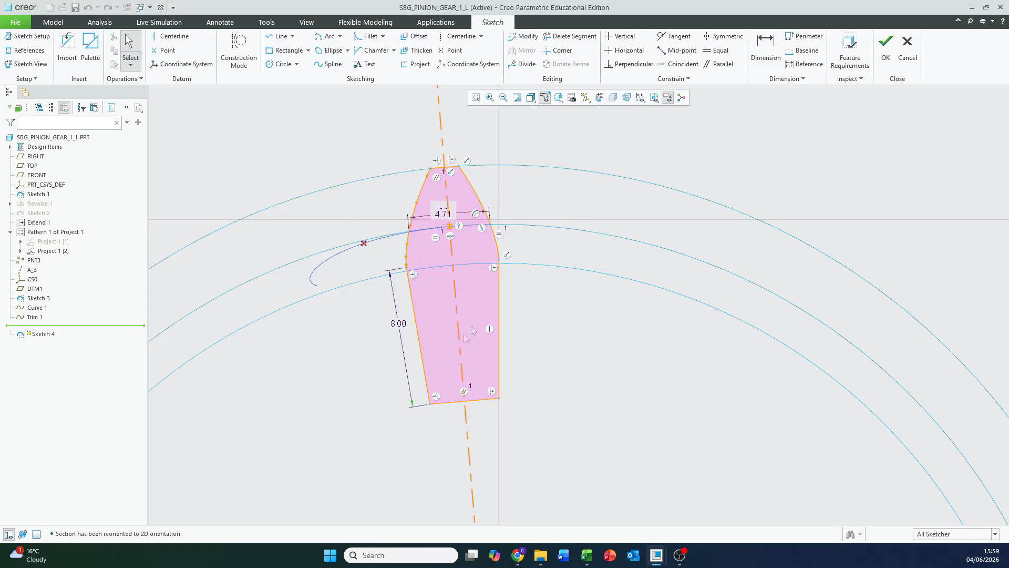
scroll(475, 327, "up", 3)
mouse_move(513, 320)
middle_mouse_down()
mouse_move(520, 347)
mouse_move(499, 315)
middle_mouse_up()
scroll(488, 308, "down", 2)
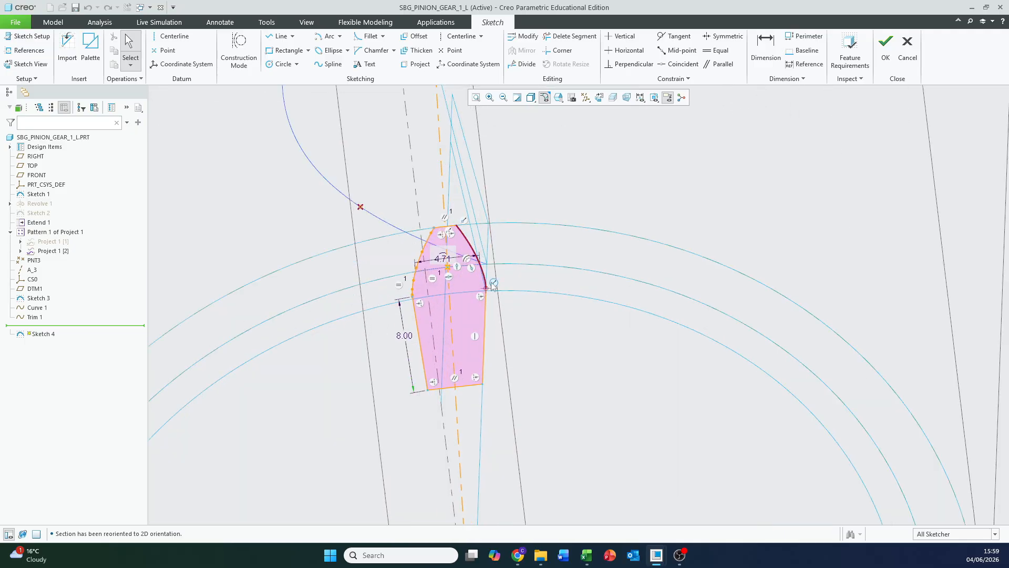
mouse_move(490, 241)
middle_mouse_down()
mouse_move(499, 244)
mouse_move(490, 244)
middle_mouse_up()
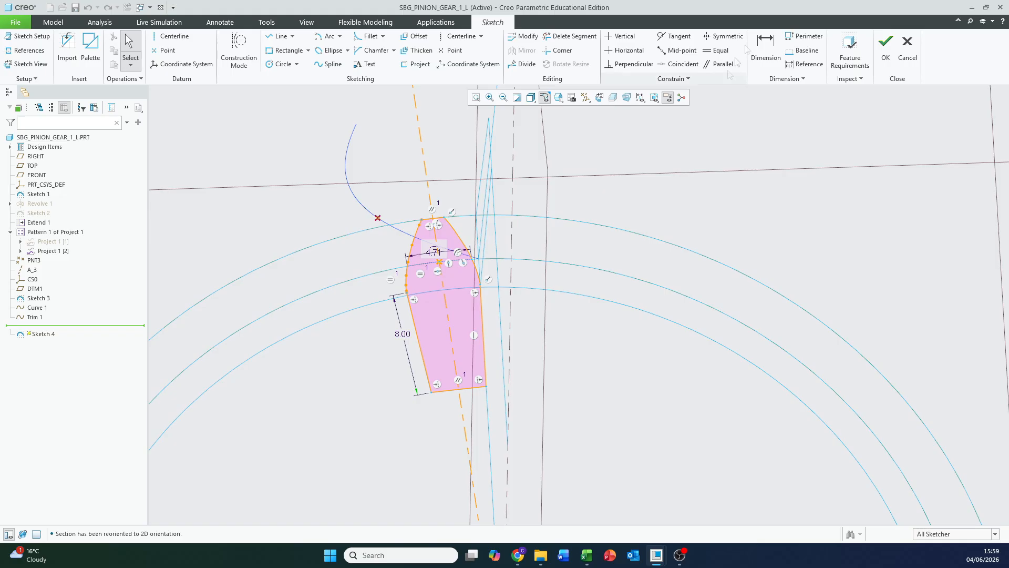
Measure the angle between the tooth centreline and the vertical reference with a trial dimension, and quit the sketch without saving
left_click(766, 48)
left_click(599, 97)
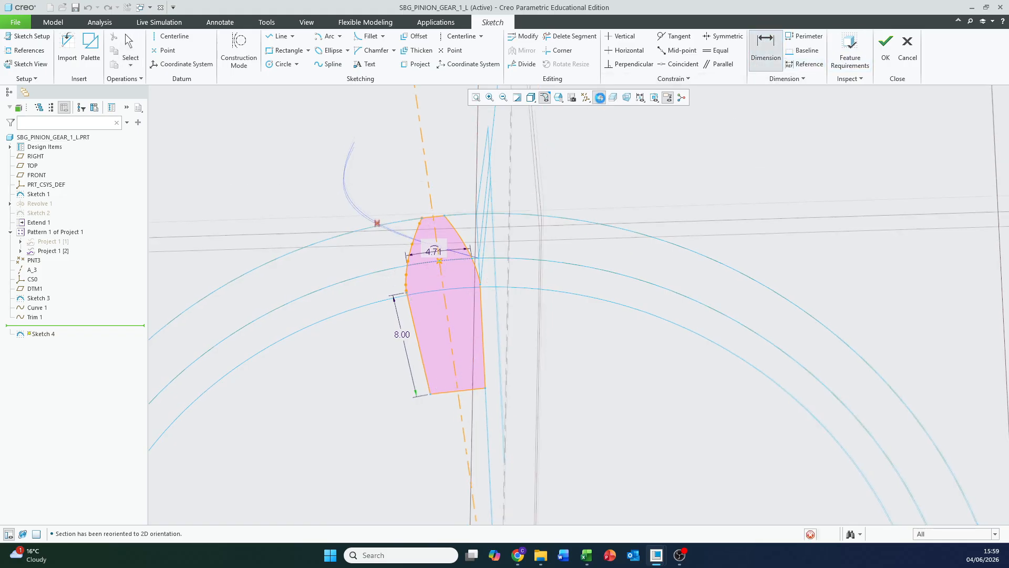
left_click(480, 153)
middle_click(449, 149)
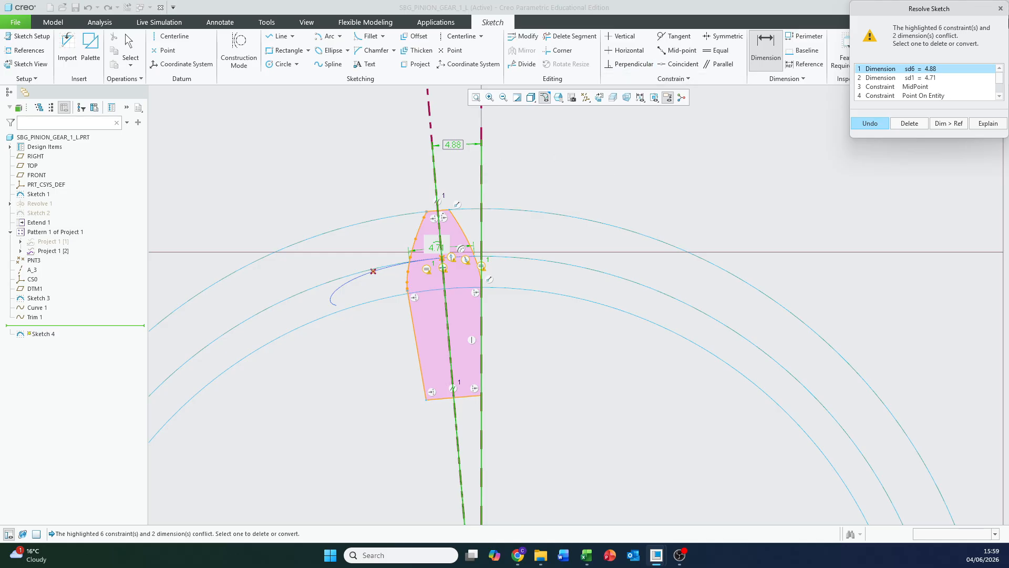
left_click(1000, 8)
left_click(908, 52)
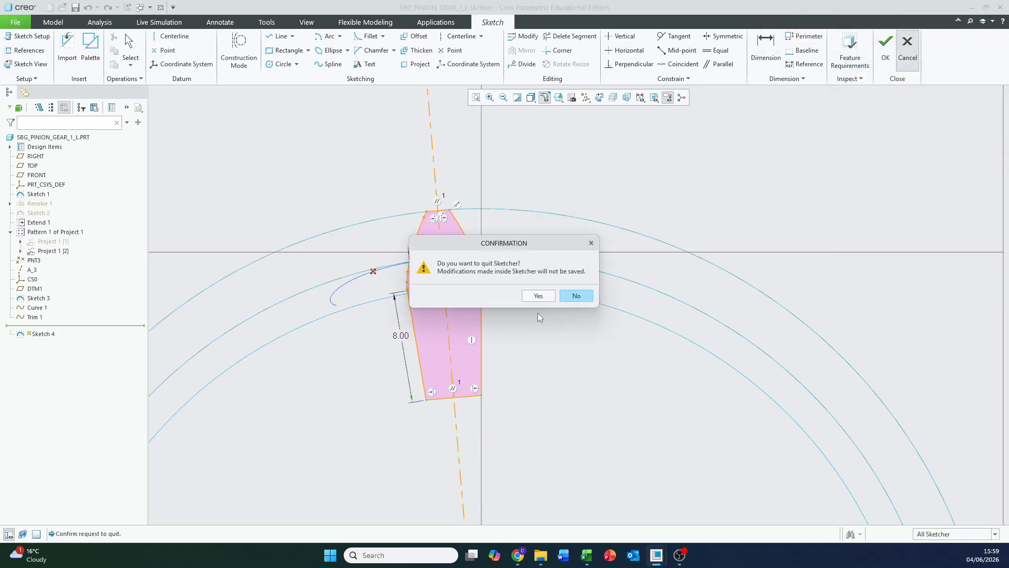
left_click(537, 295)
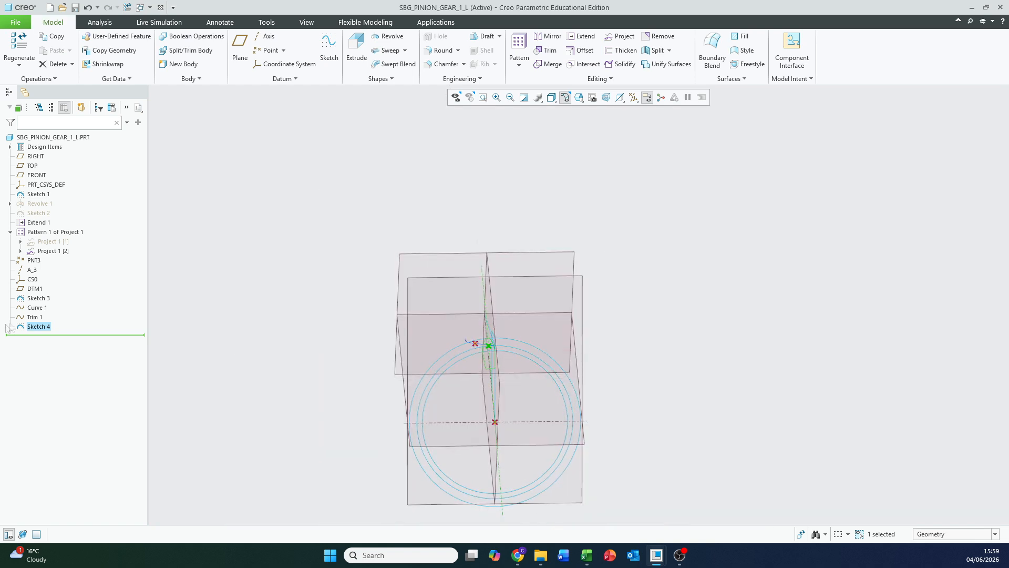
Start an axis pattern of Sketch 4 around the gear's central axis
left_click(519, 50)
left_click(69, 67)
left_click(62, 99)
middle_click_drag(368, 351, 425, 343)
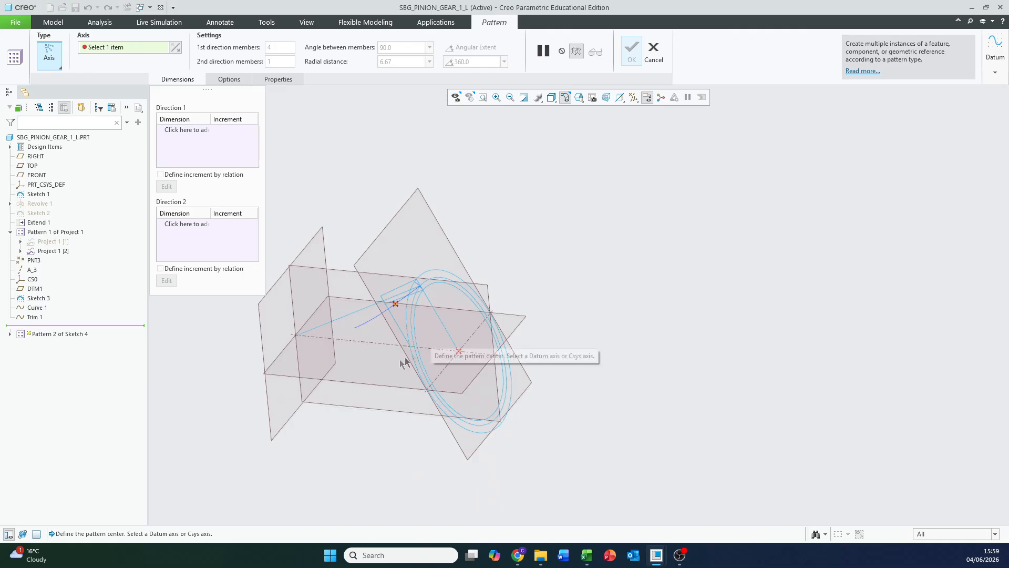
scroll(348, 339, "down", 1)
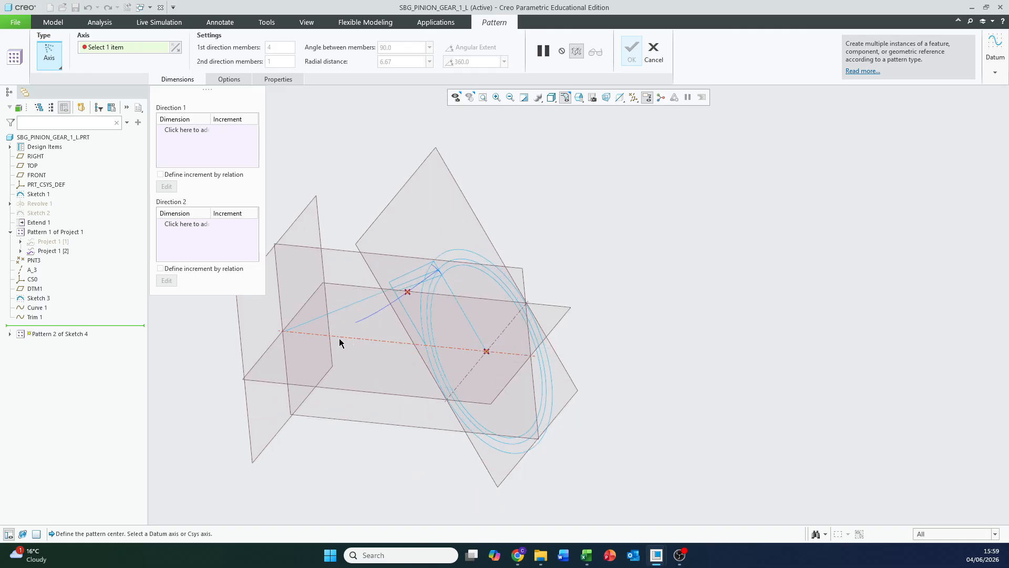
left_click(342, 340)
middle_click_drag(499, 247, 534, 221)
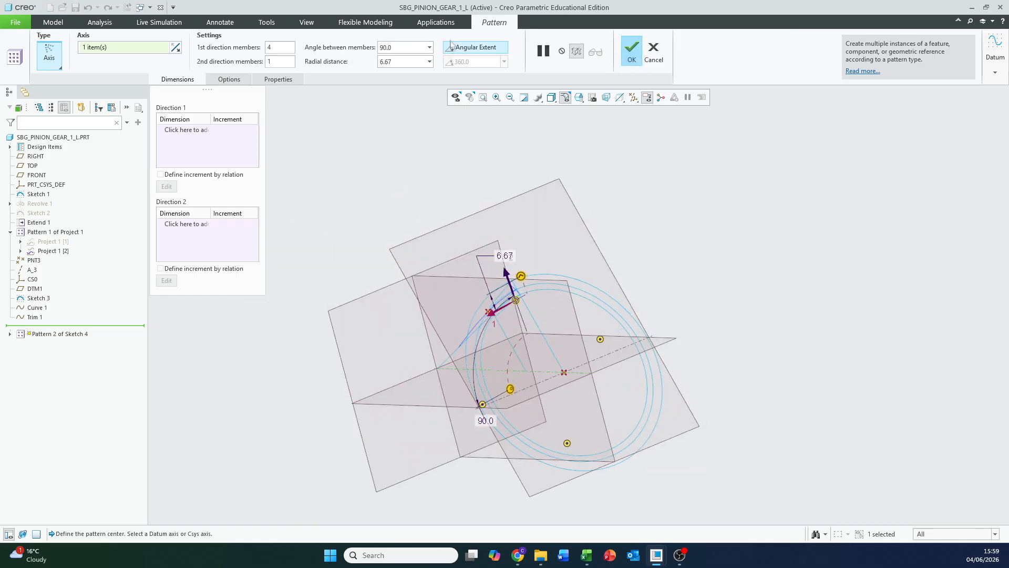
Reverse the pattern direction, set two members spaced 4.88 degrees apart, and complete the pattern
left_click(178, 48)
type("2")
double_click(392, 47)
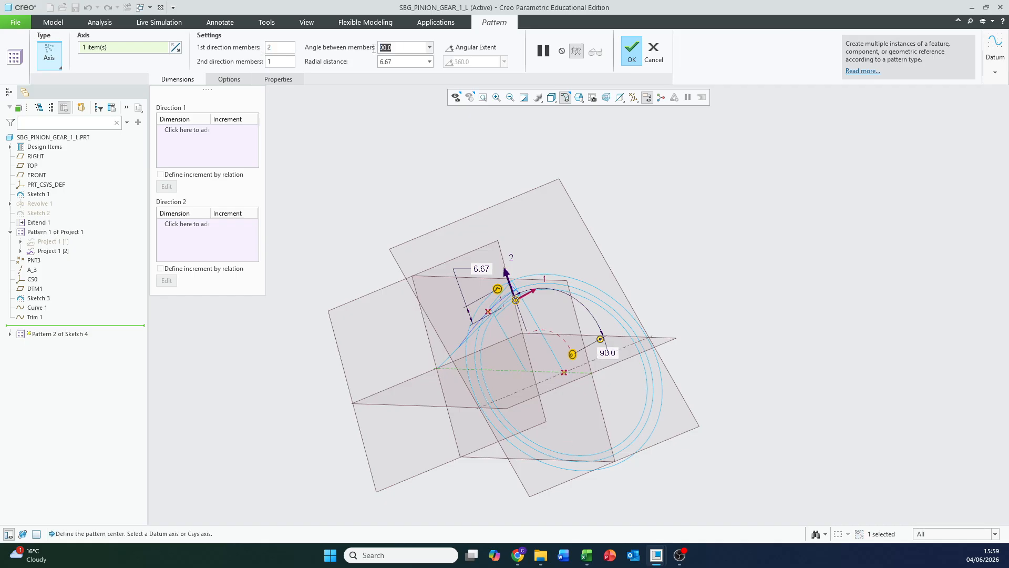
type("4.")
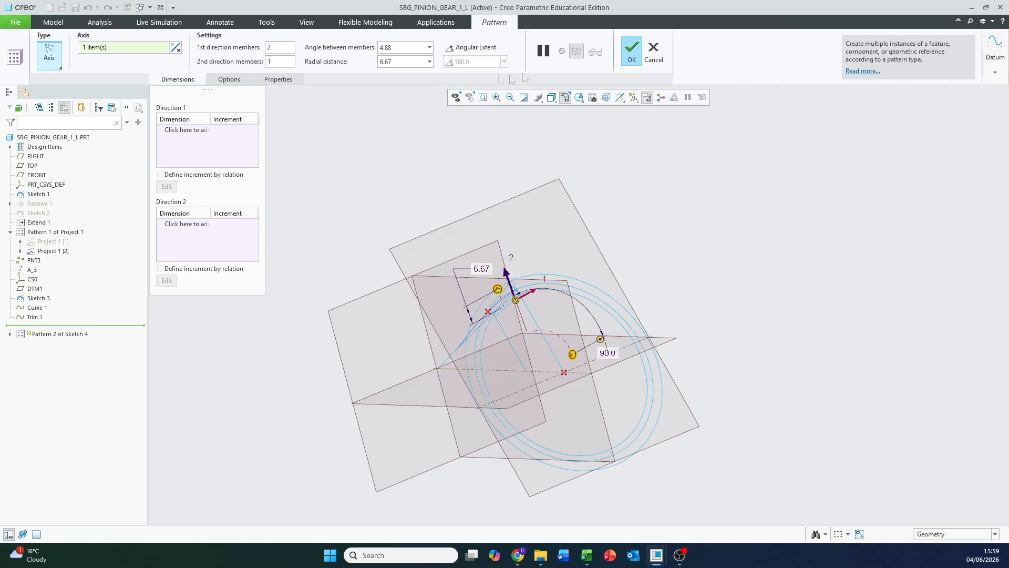
type("88")
left_click(629, 53)
Hide the original tooth profile Sketch 4 [1] inside Pattern 2
middle_click_drag(615, 291, 646, 261)
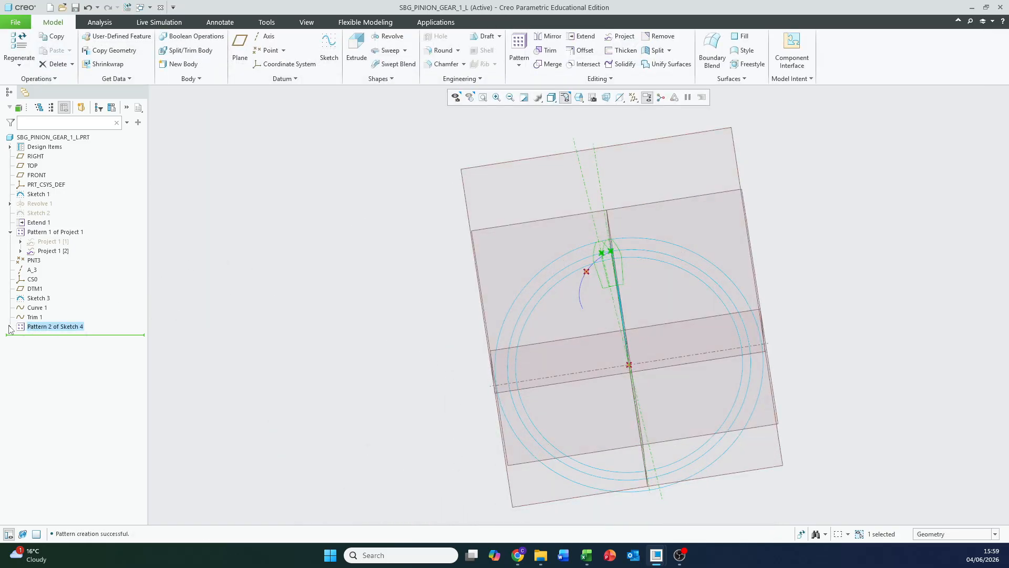
left_click(48, 339)
left_click(67, 319)
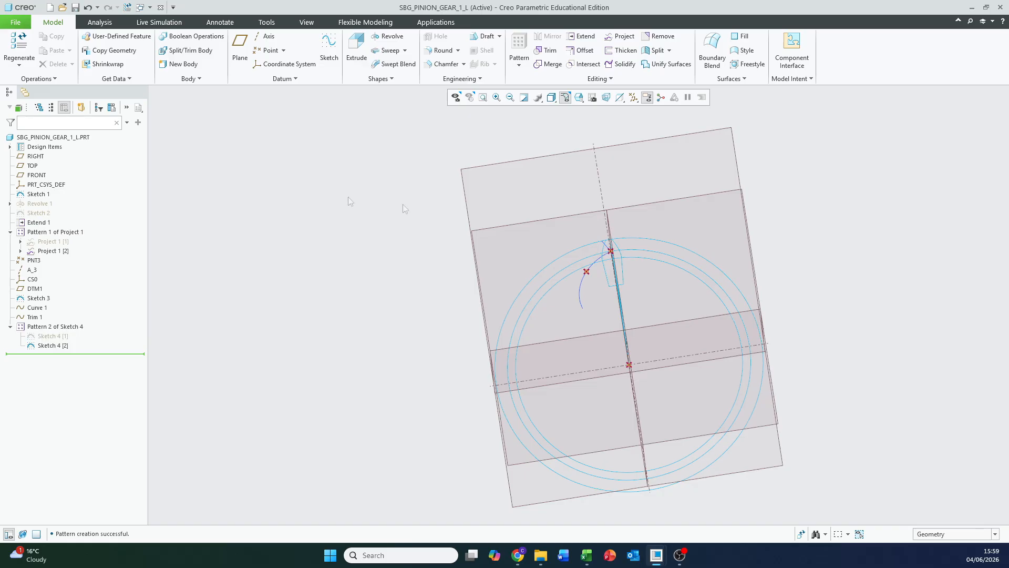
Examine how the rotated tooth profile lines up with the end of the projected curve at the middle gear circle
scroll(638, 213, "up", 6)
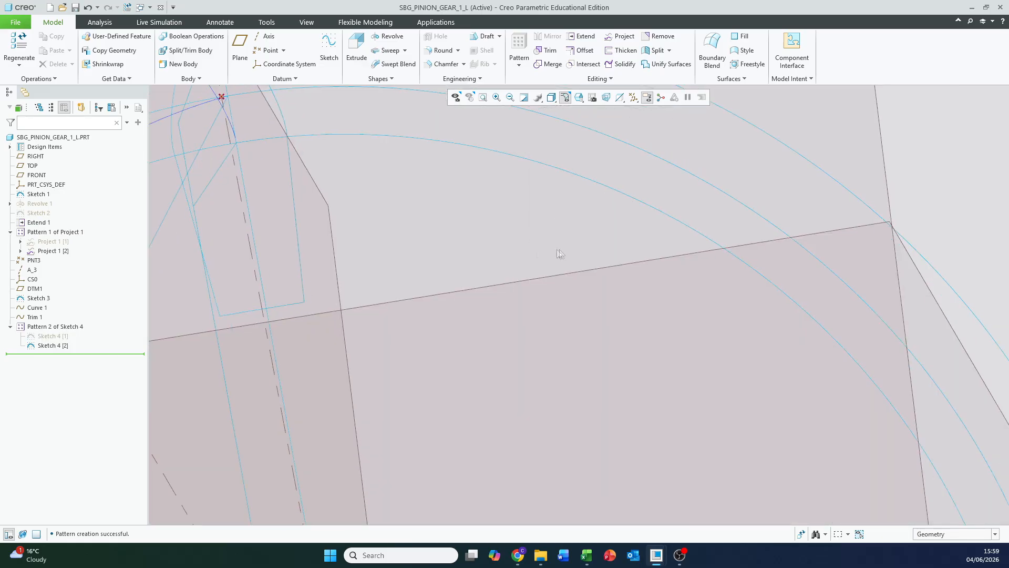
middle_click_drag(408, 247, 635, 388, "shift")
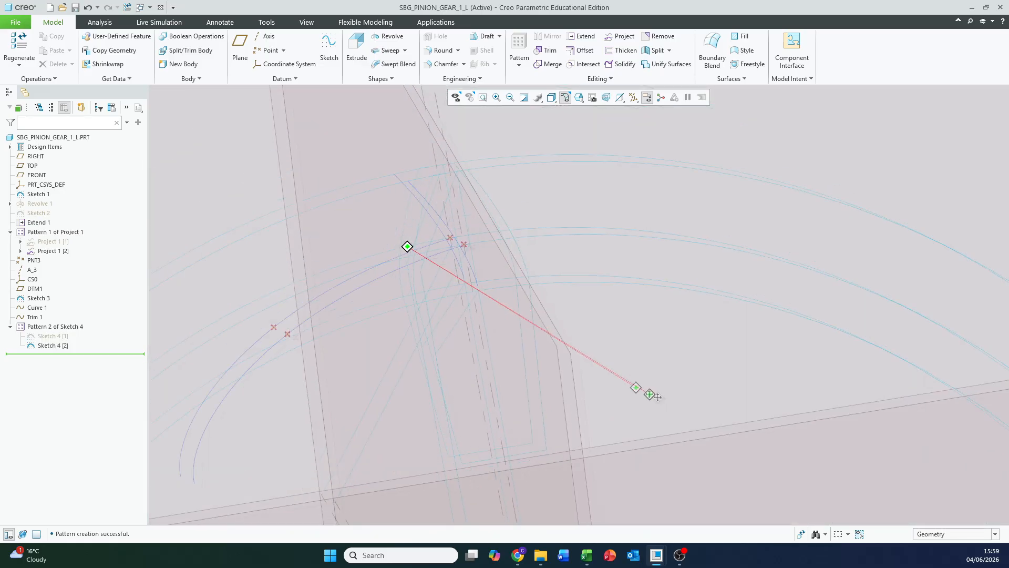
scroll(629, 337, "up", 3)
middle_click_drag(604, 309, 663, 336)
scroll(609, 350, "down", 3)
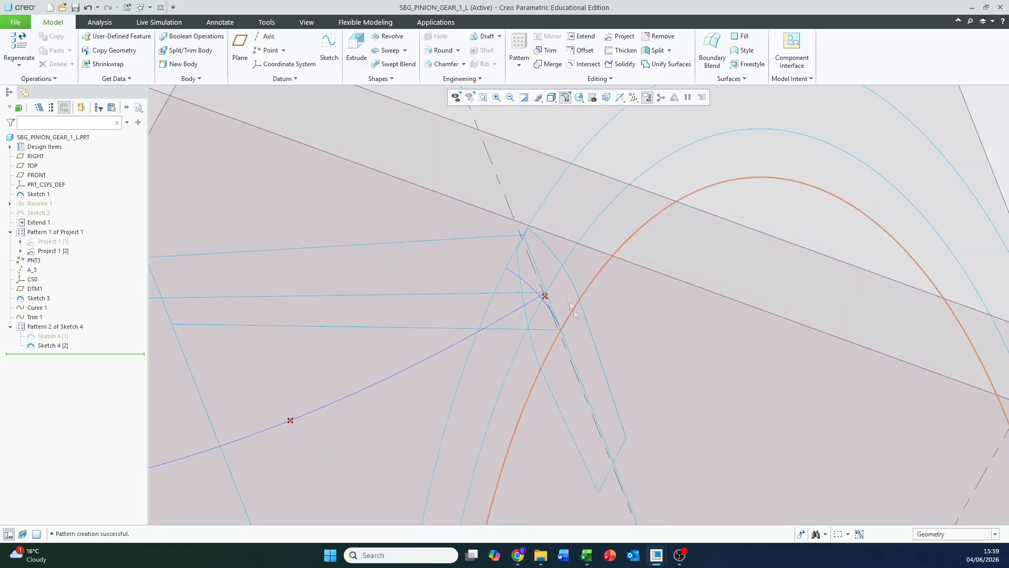
middle_click_drag(517, 255, 565, 315)
middle_click_drag(575, 381, 583, 283, "shift")
middle_click_drag(584, 283, 591, 290)
scroll(598, 214, "down", 3)
scroll(583, 227, "up", 2)
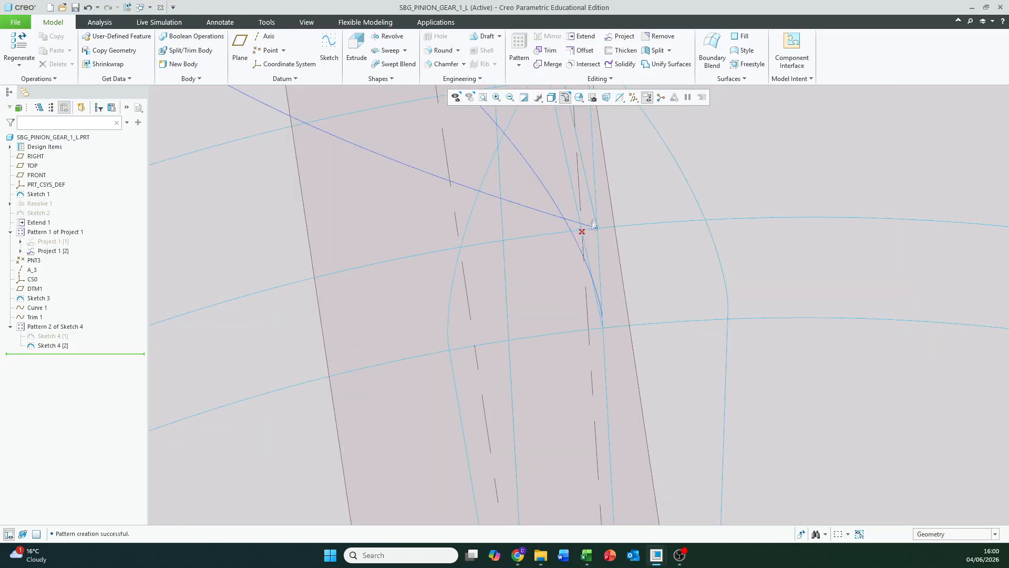
scroll(582, 232, "up", 3)
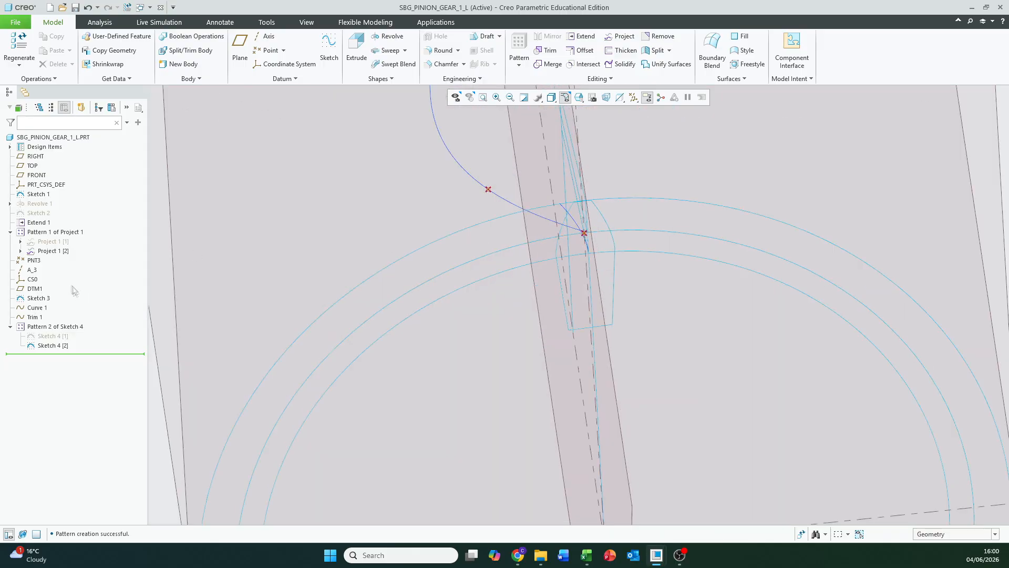
Reopen Sketch 4 [1] for editing and add a vertical datum centreline through the centre of the gear circles
left_click(63, 336)
left_click(87, 290)
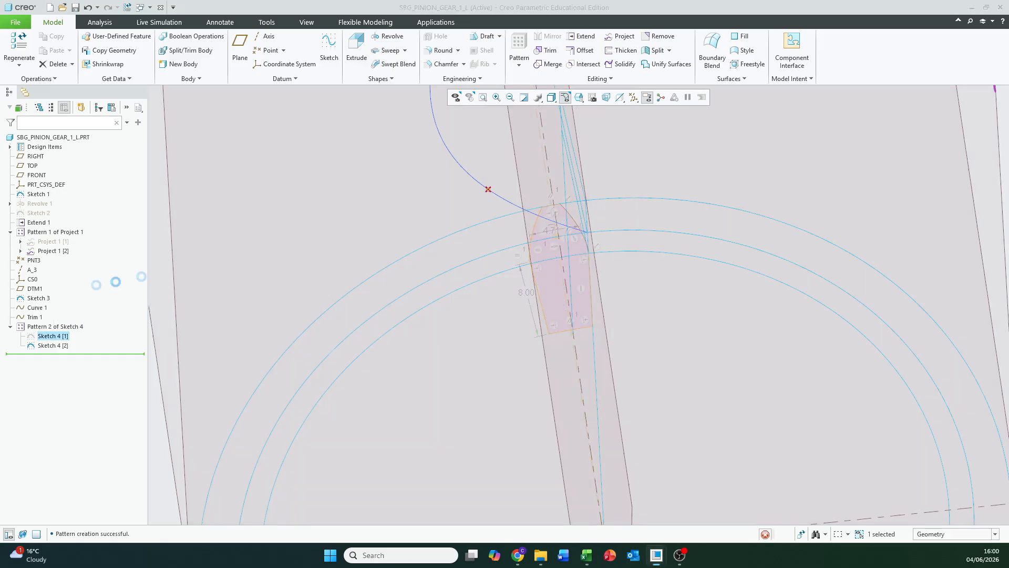
left_click(626, 98)
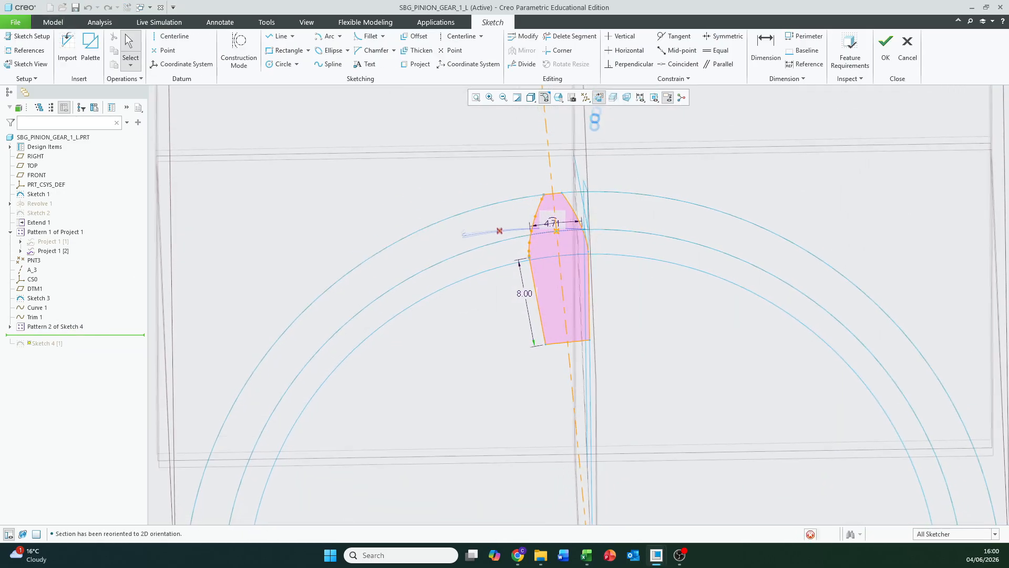
left_click(179, 37)
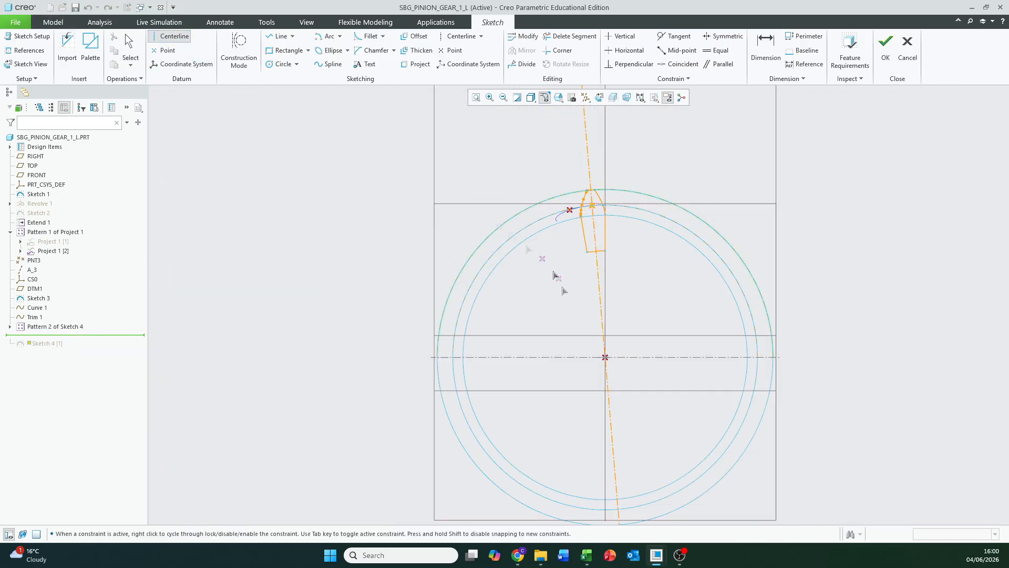
scroll(613, 222, "down", 4)
scroll(611, 447, "up", 2)
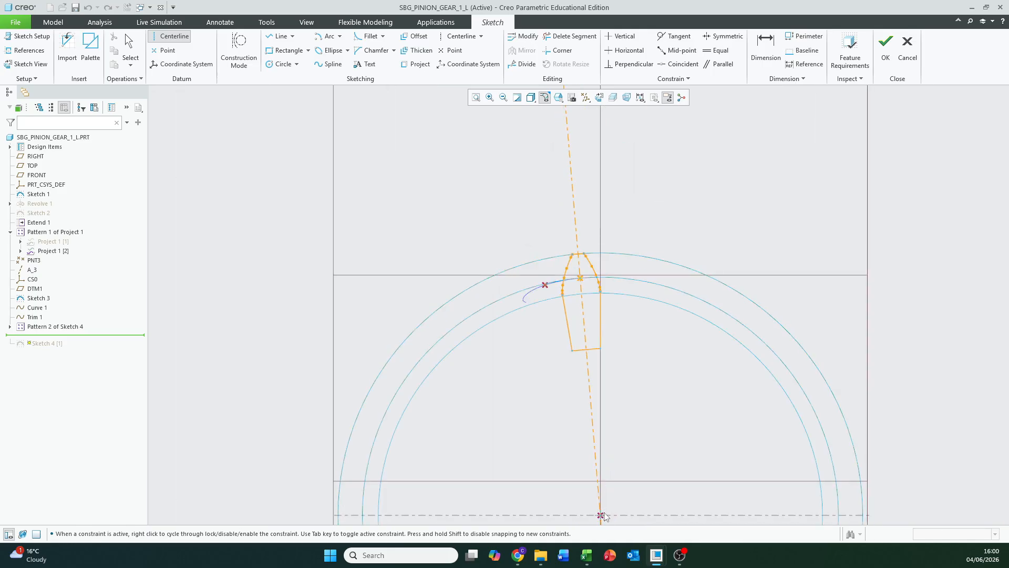
Try to dimension the angle between the tooth centreline and the vertical centreline, and quit the sketch without saving
left_click(766, 48)
scroll(588, 267, "down", 3)
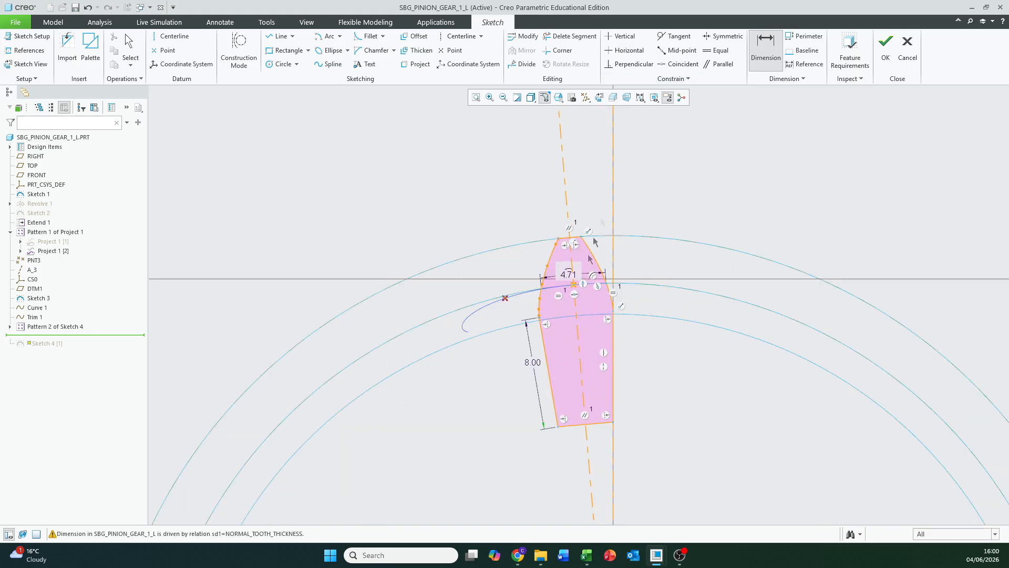
middle_click(589, 172)
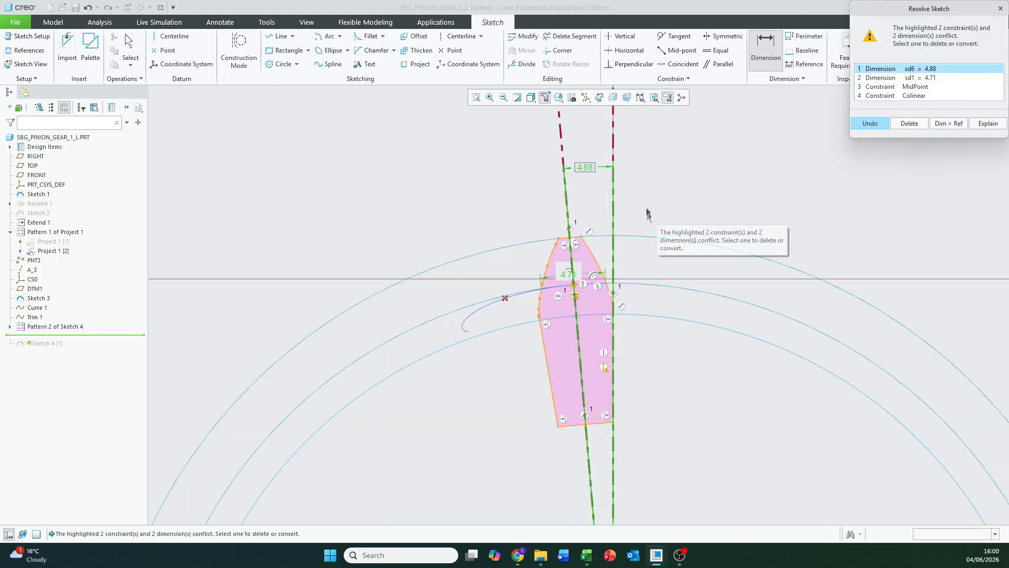
scroll(609, 239, "down", 5)
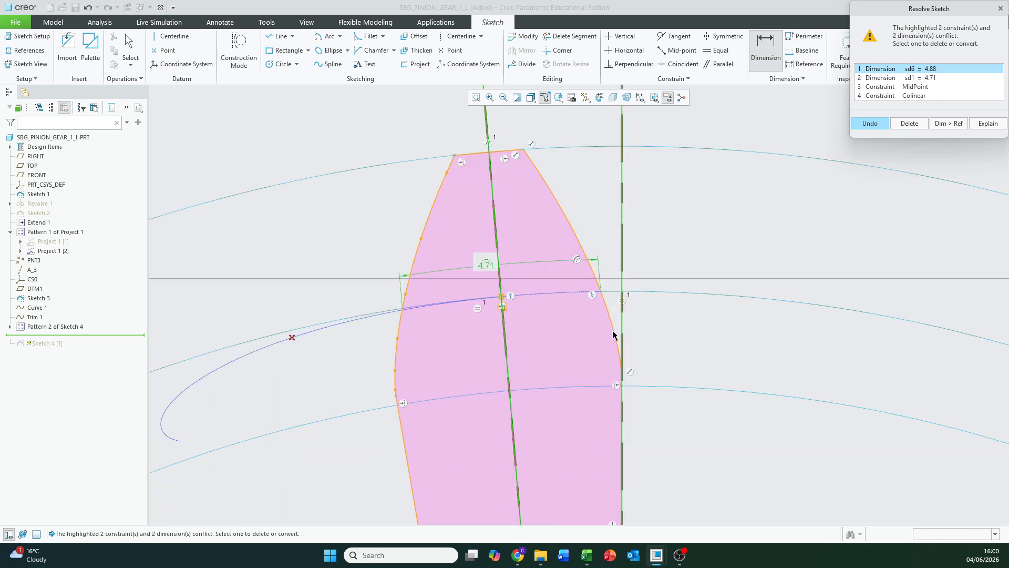
scroll(680, 229, "up", 5)
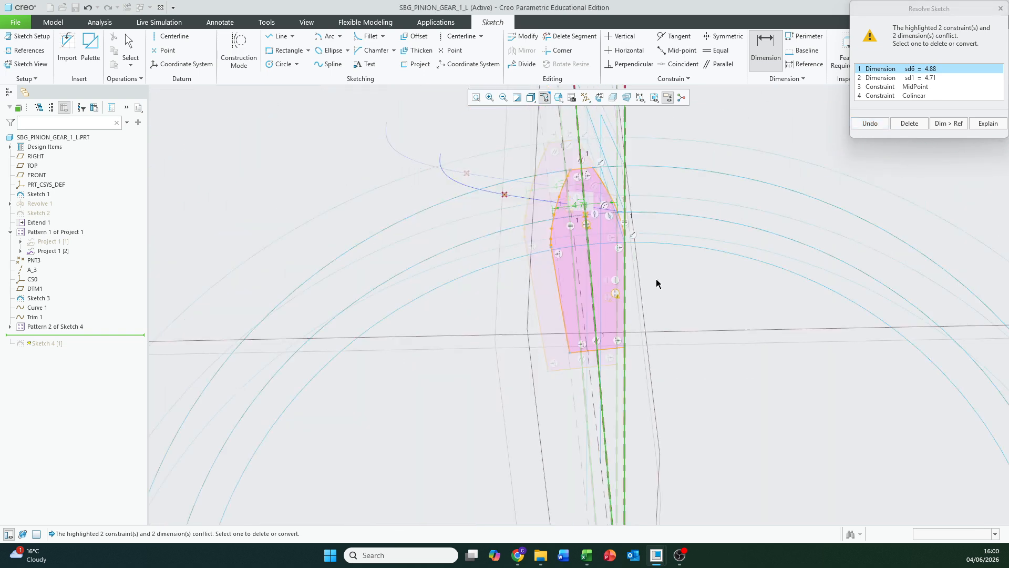
mouse_move(662, 273)
middle_mouse_down()
mouse_move(665, 287)
mouse_move(649, 273)
middle_mouse_up()
scroll(601, 268, "down", 6)
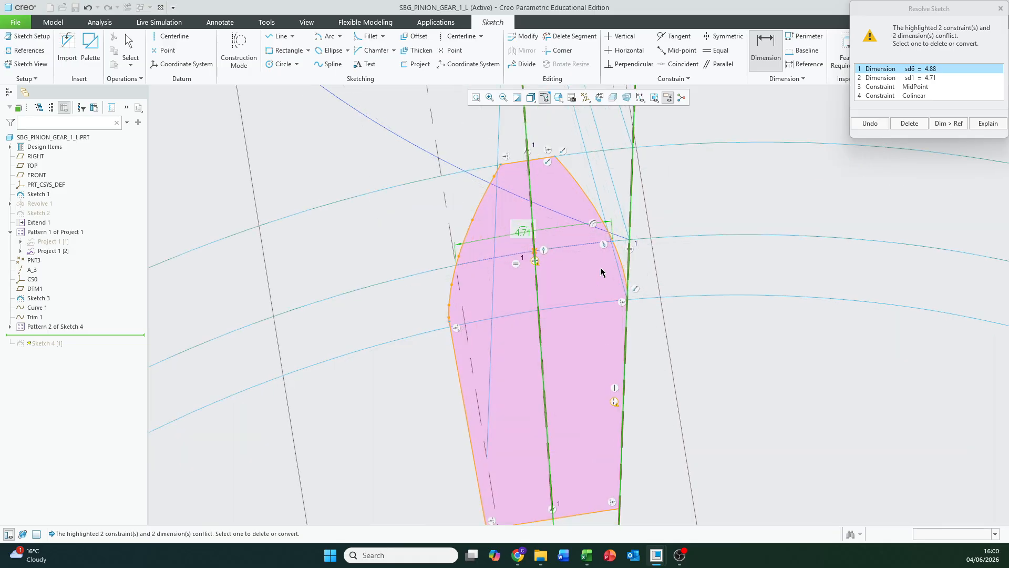
scroll(607, 239, "down", 2)
middle_click_drag(615, 229, 578, 267, "shift")
mouse_move(684, 256)
middle_mouse_down()
mouse_move(675, 260)
mouse_move(678, 247)
middle_mouse_up()
key("Escape")
left_click(900, 55)
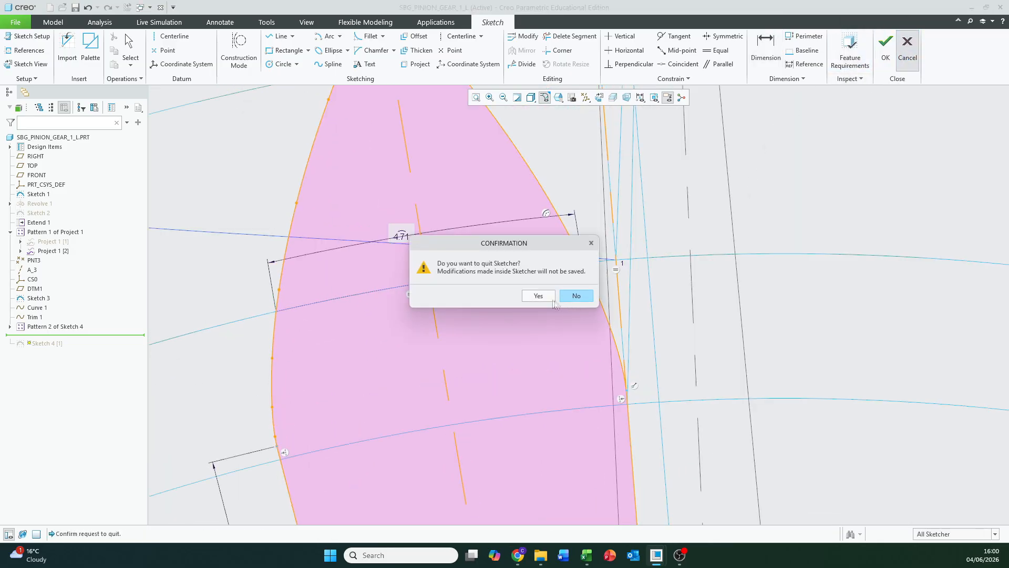
left_click(541, 296)
middle_click_drag(525, 339, 527, 342)
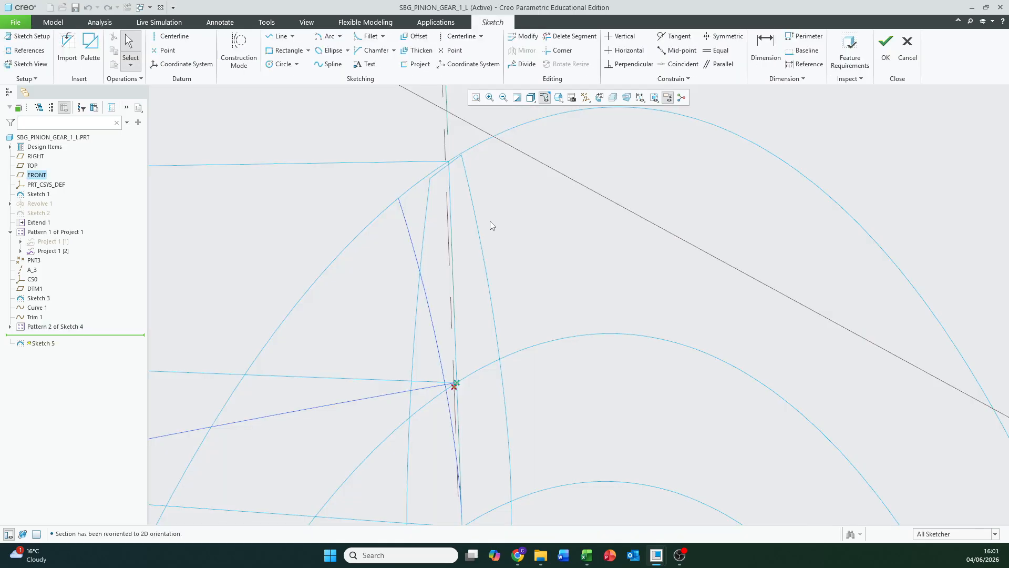
scroll(490, 221, "up", 6)
left_click(901, 50)
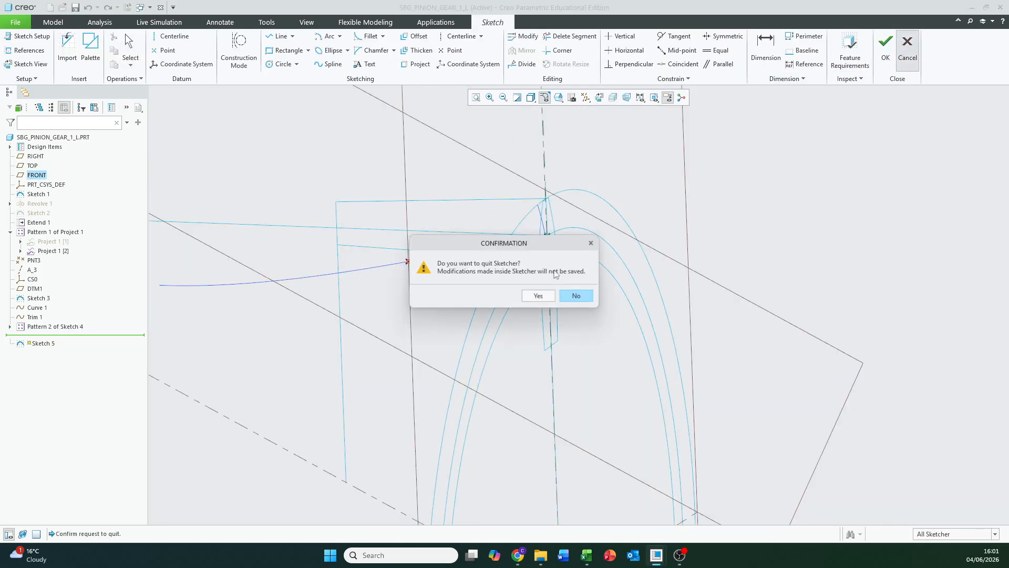
left_click(538, 296)
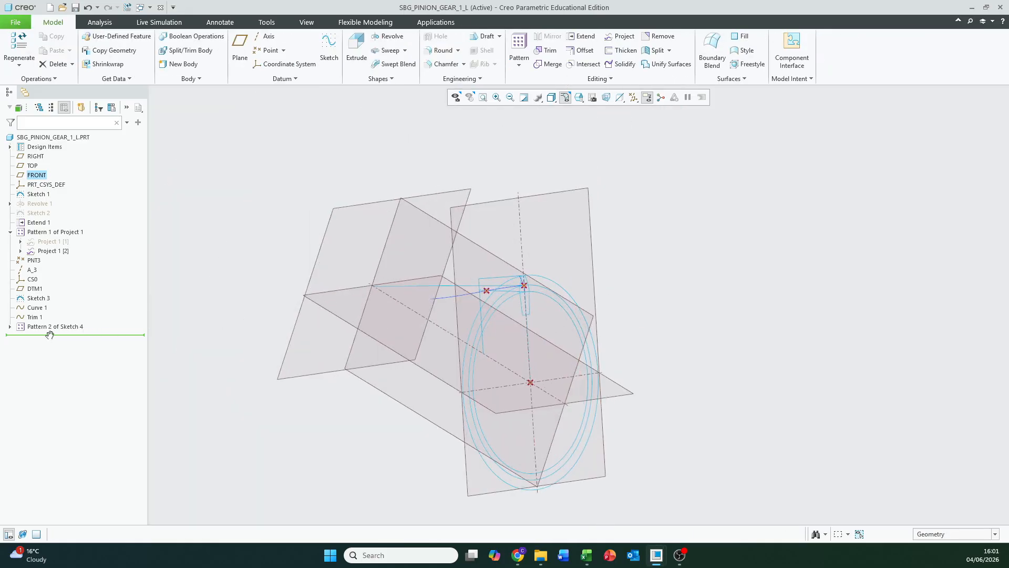
Reopen the definition of Pattern 2 of Sketch 4 and display the coordinate systems
left_click(39, 327)
left_click(59, 281)
mouse_move(392, 337)
middle_mouse_down()
mouse_move(391, 320)
mouse_move(410, 320)
mouse_move(410, 332)
mouse_move(481, 358)
middle_mouse_up()
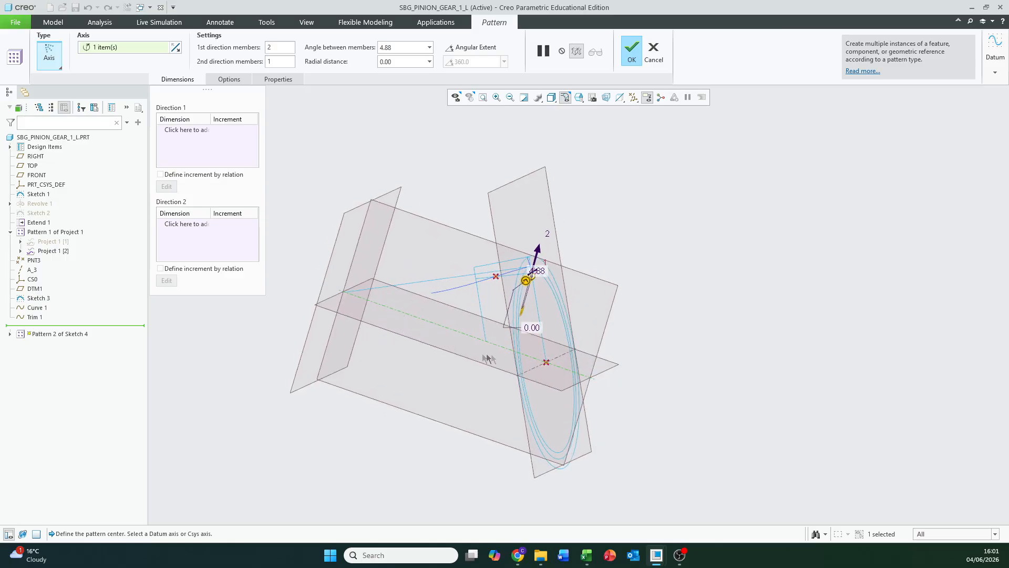
scroll(556, 370, "down", 4)
left_click(633, 98)
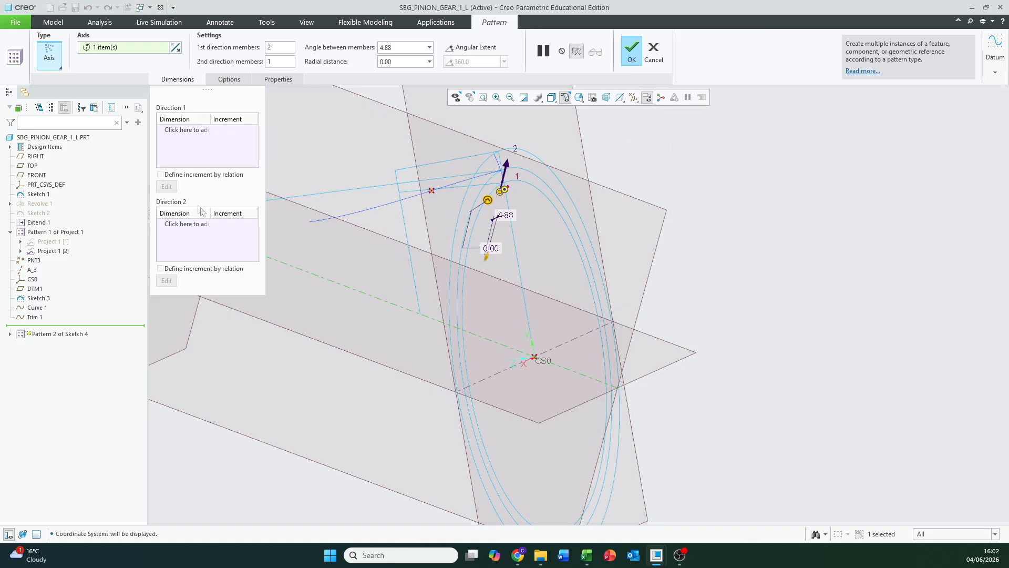
Reverse the rotation direction of the axis pattern and accept the redefined pattern
left_click(132, 48)
scroll(536, 356, "down", 3)
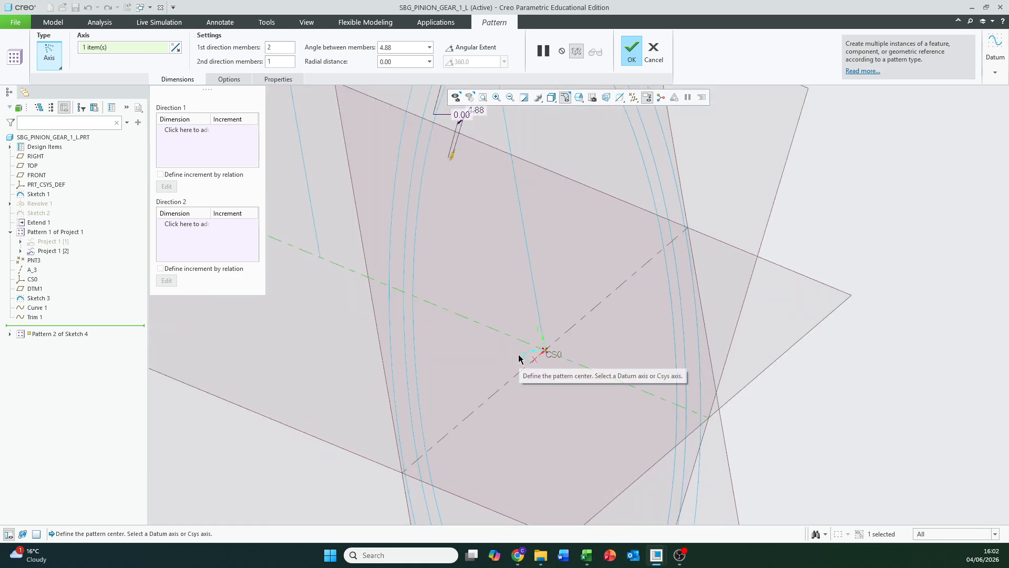
middle_click_drag(531, 355, 488, 271)
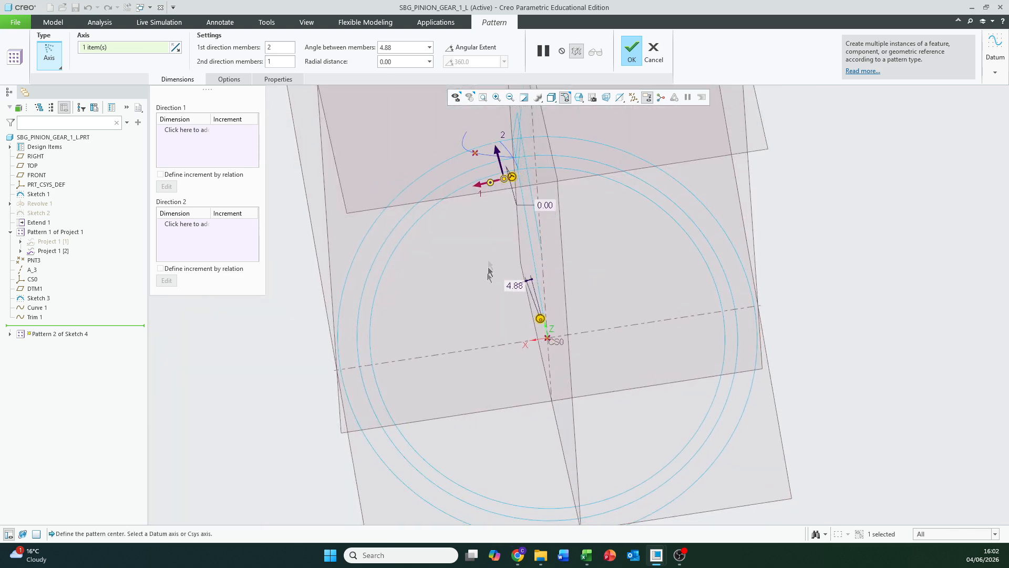
left_click(176, 48)
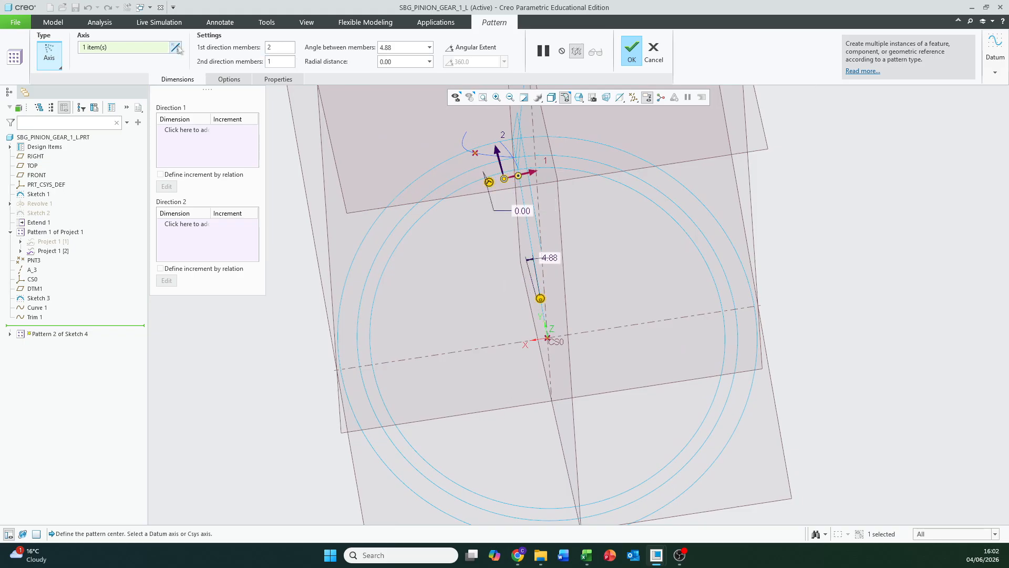
left_click(632, 51)
Examine how the original and rotated tooth profiles in Pattern 2 line up with the end of the spiral curve
middle_click_drag(557, 140, 511, 159)
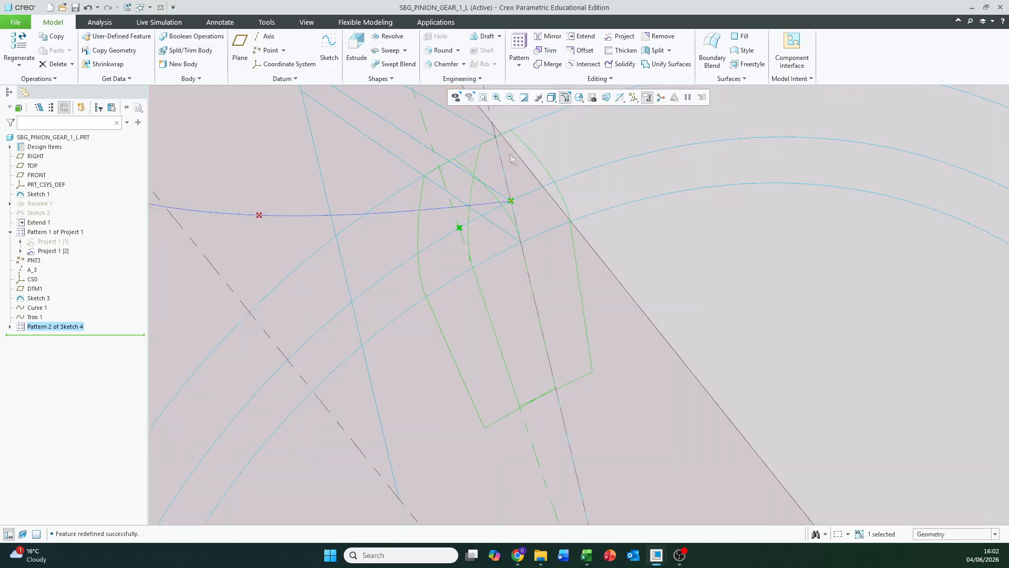
scroll(523, 192, "up", 6)
middle_click_drag(543, 214, 521, 253)
middle_click_drag(402, 268, 576, 182)
middle_click_drag(514, 166, 512, 166, "shift")
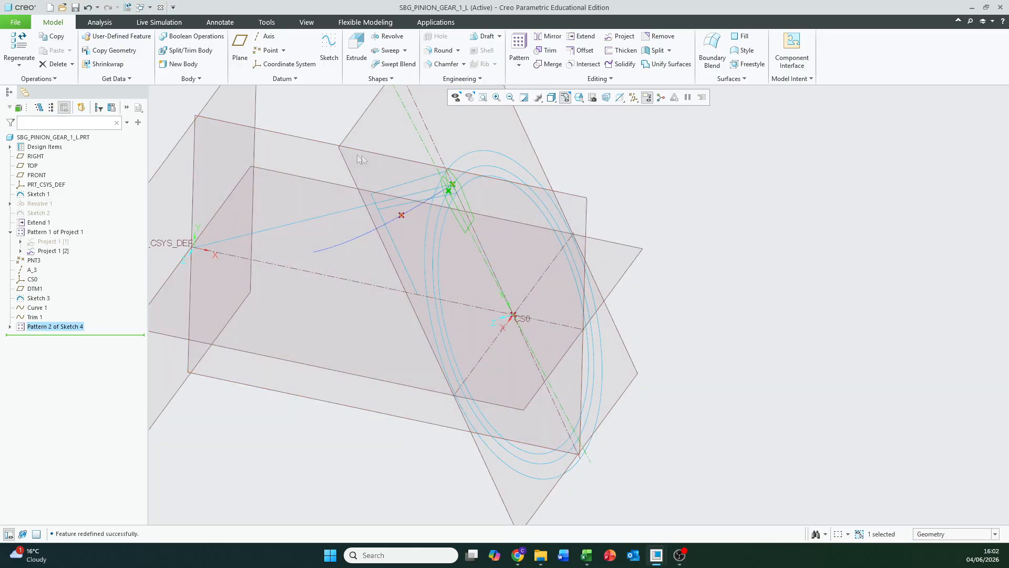
middle_click_drag(572, 320, 496, 339)
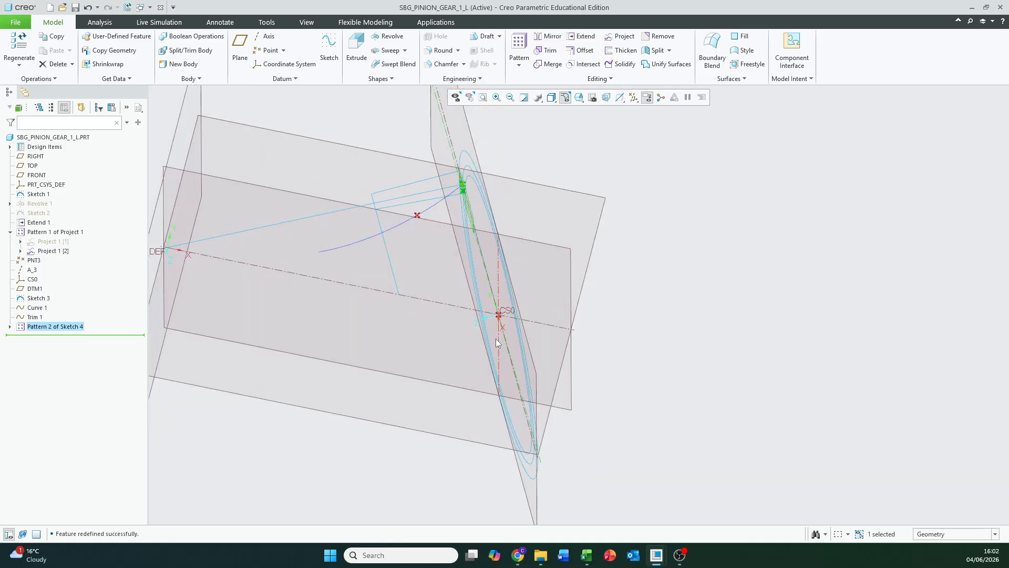
middle_click_drag(490, 246, 359, 290)
middle_click_drag(629, 256, 418, 146)
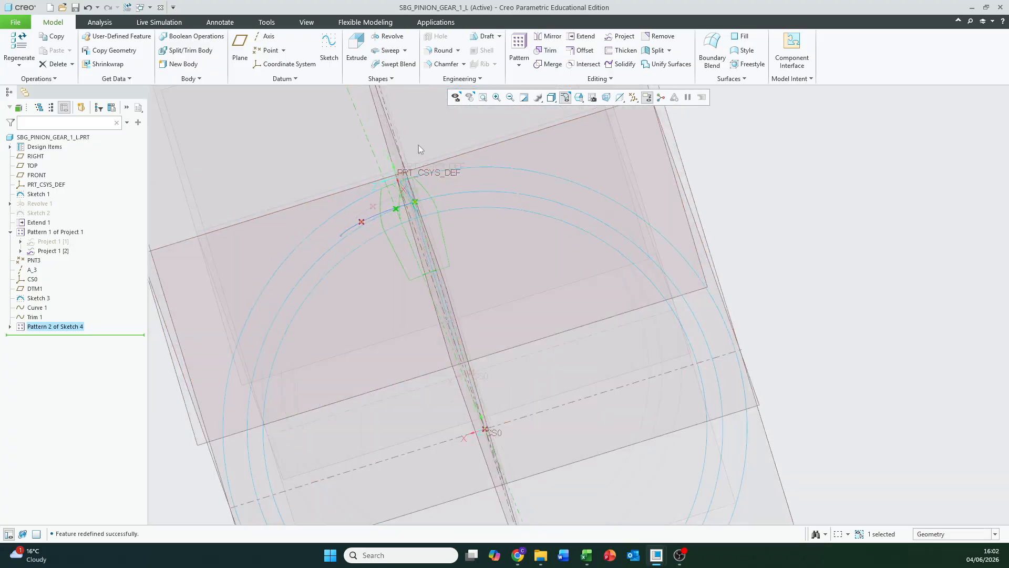
scroll(418, 147, "down", 4)
mouse_move(379, 253)
middle_mouse_down("shift")
mouse_move(432, 246)
mouse_move(450, 230)
middle_mouse_up("shift")
scroll(520, 222, "down", 3)
scroll(520, 221, "down", 3)
mouse_move(501, 189)
middle_mouse_down()
mouse_move(502, 199)
mouse_move(497, 190)
middle_mouse_up()
scroll(547, 398, "down", 2)
scroll(552, 397, "up", 4)
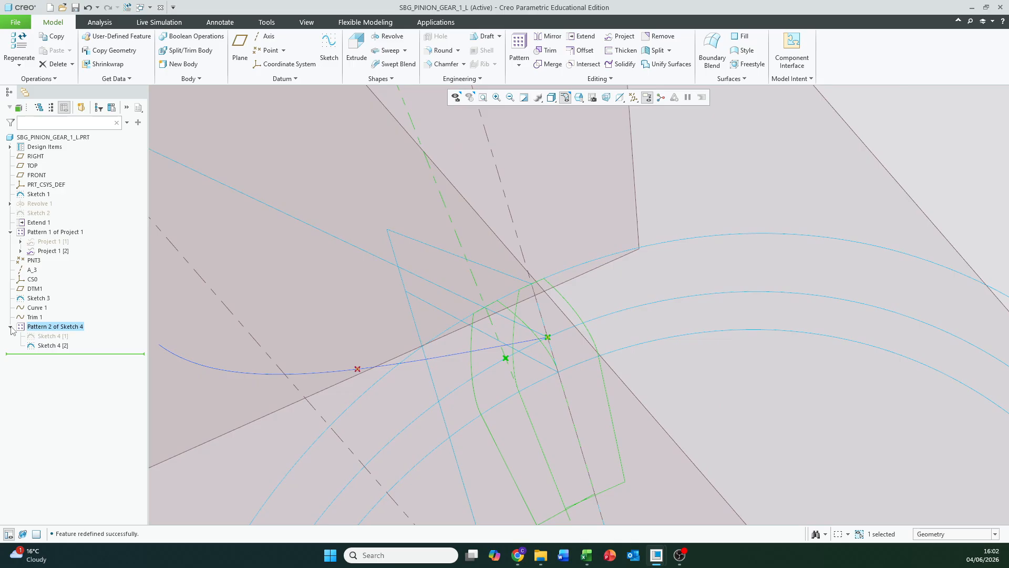
scroll(491, 281, "up", 6)
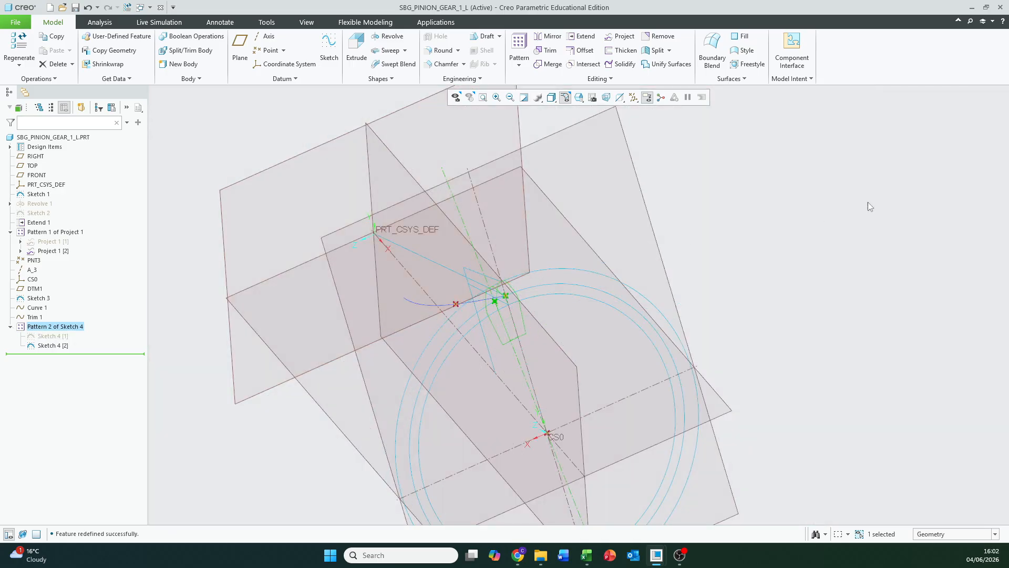
left_click(869, 207)
scroll(447, 283, "down", 4)
mouse_move(475, 292)
middle_mouse_down()
mouse_move(510, 250)
mouse_move(635, 246)
mouse_move(529, 245)
mouse_move(474, 260)
middle_mouse_up()
scroll(474, 259, "up", 5)
middle_click_drag(479, 205, 516, 214)
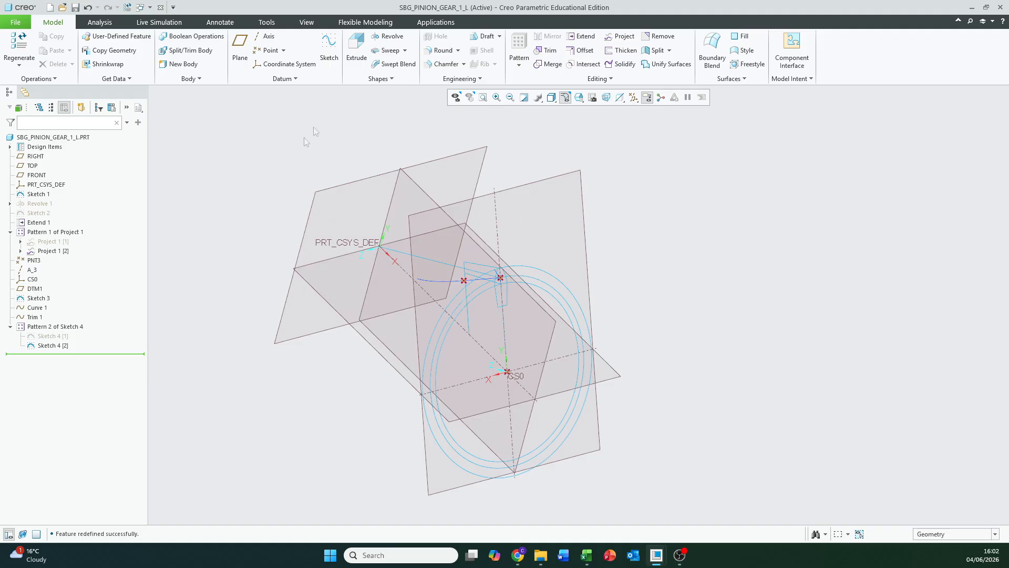
Start a solid Swept Blend along the spiral curve as origin trajectory, with its start point at the tooth profile end
middle_click_drag(365, 127, 355, 143, "shift")
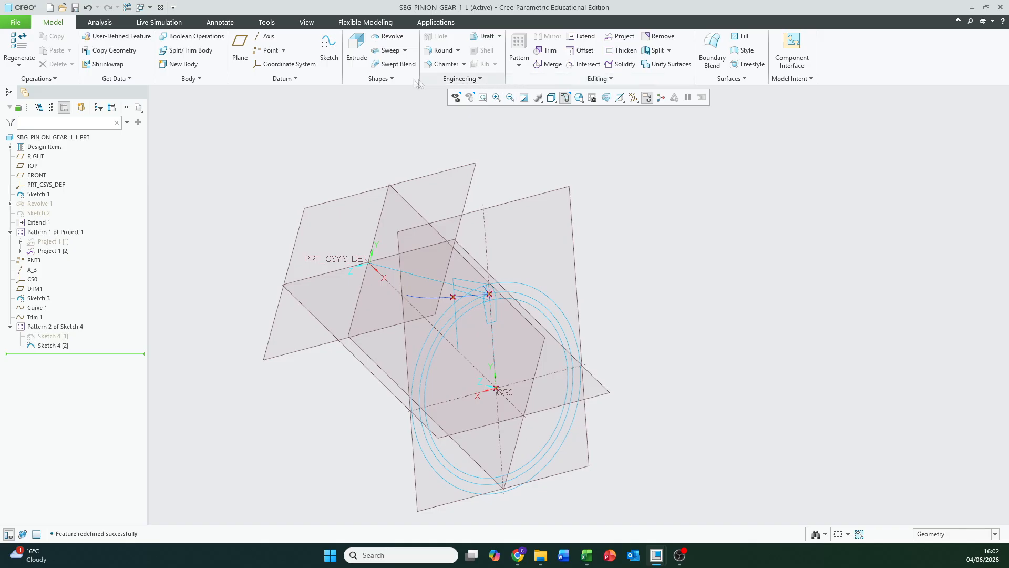
left_click(398, 64)
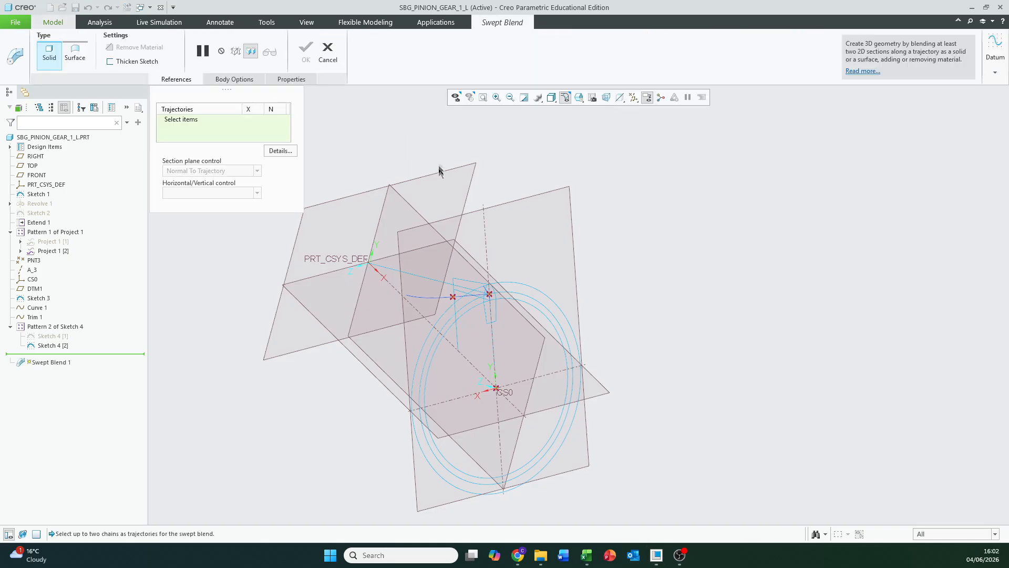
left_click(446, 300)
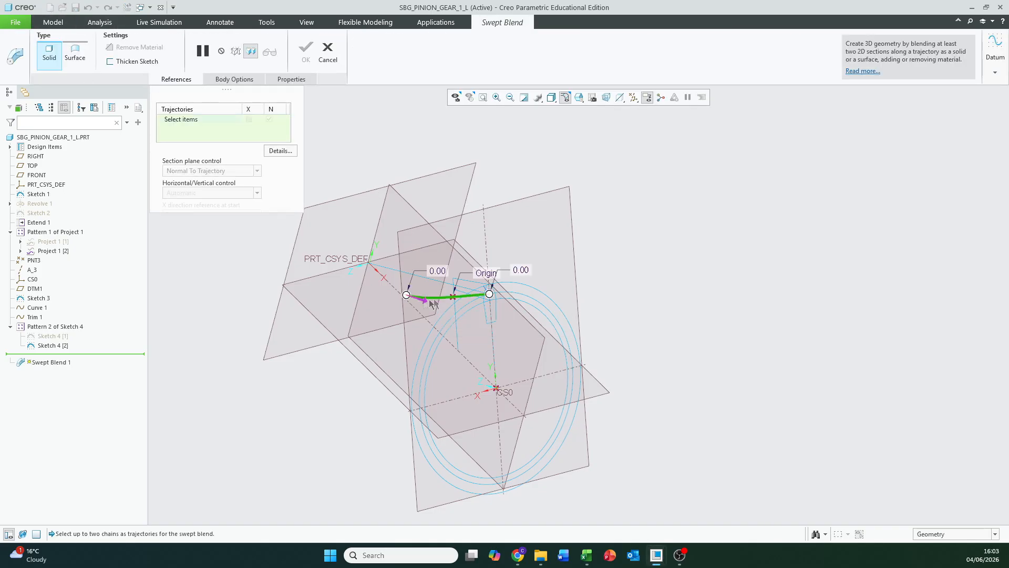
scroll(411, 293, "down", 3)
left_click(390, 246)
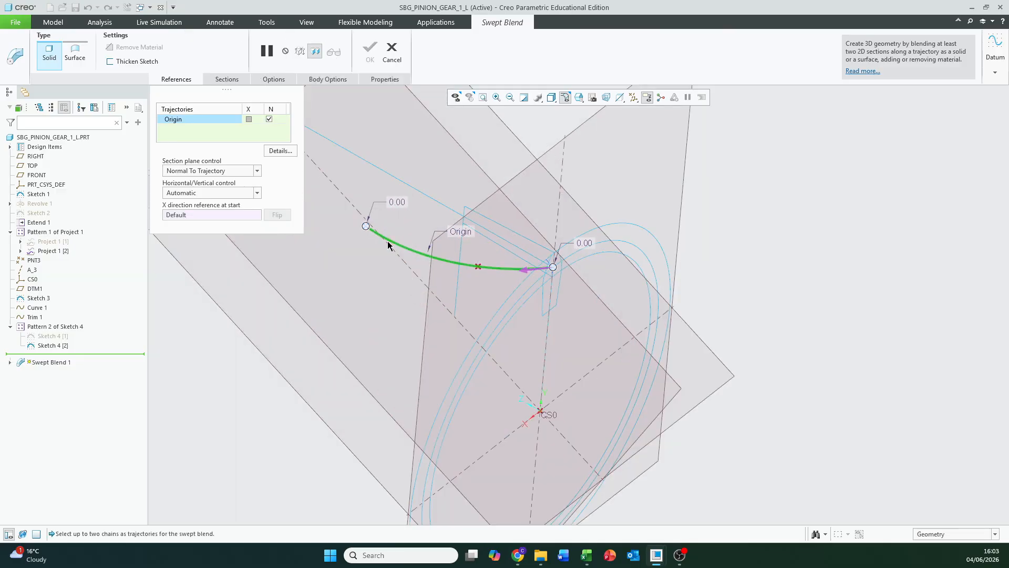
middle_click_drag(506, 285, 566, 277)
scroll(565, 277, "down", 4)
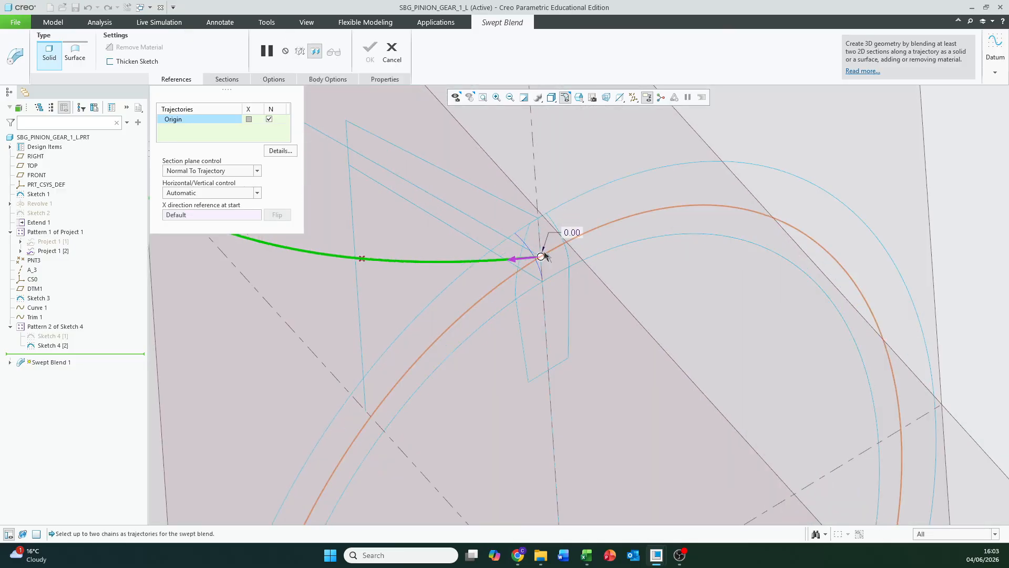
Set the section plane control to Constant Normal Direction with datum plane DTM1 as the direction reference
left_click(258, 175)
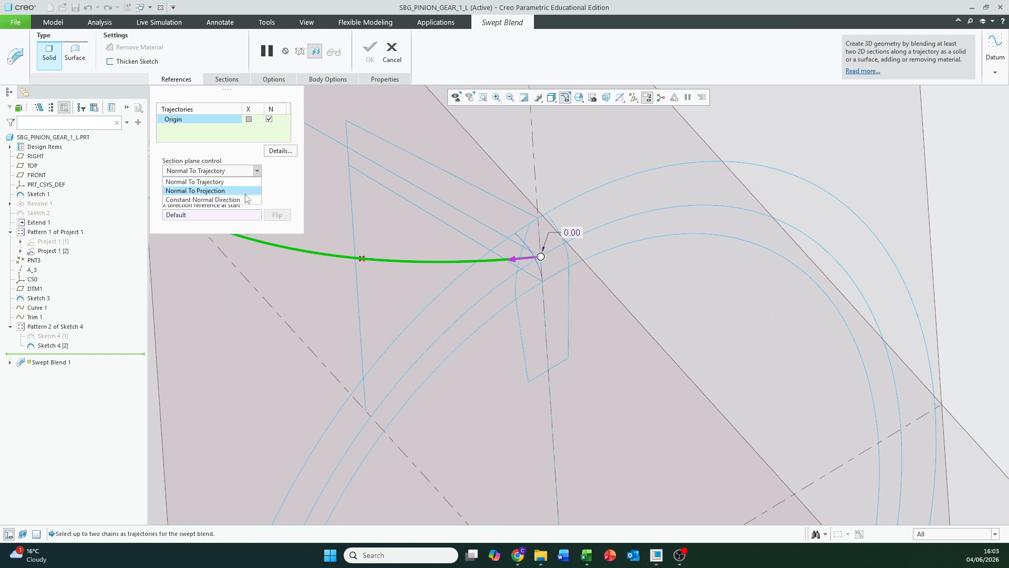
left_click(232, 204)
scroll(427, 263, "up", 6)
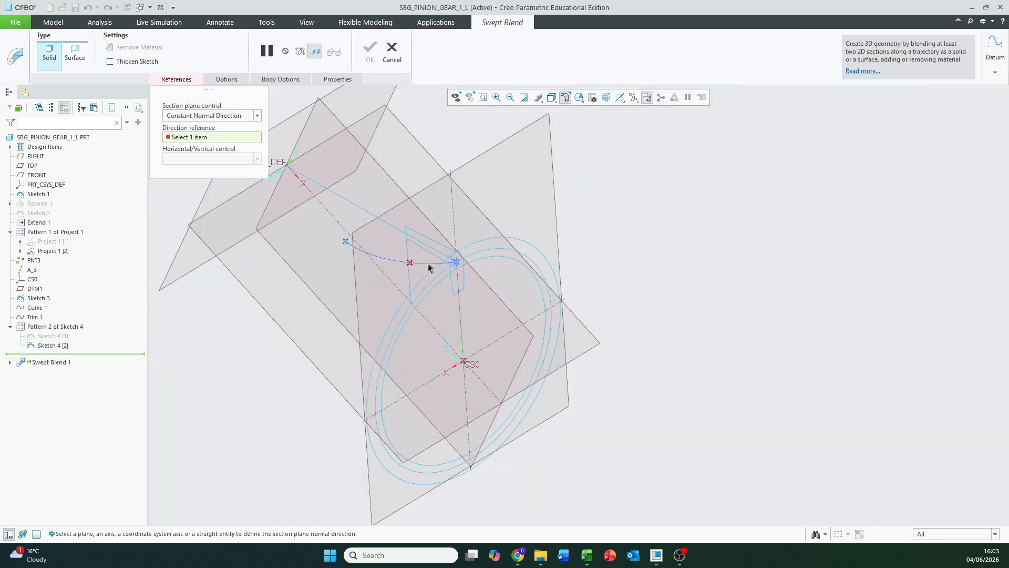
left_click(490, 150)
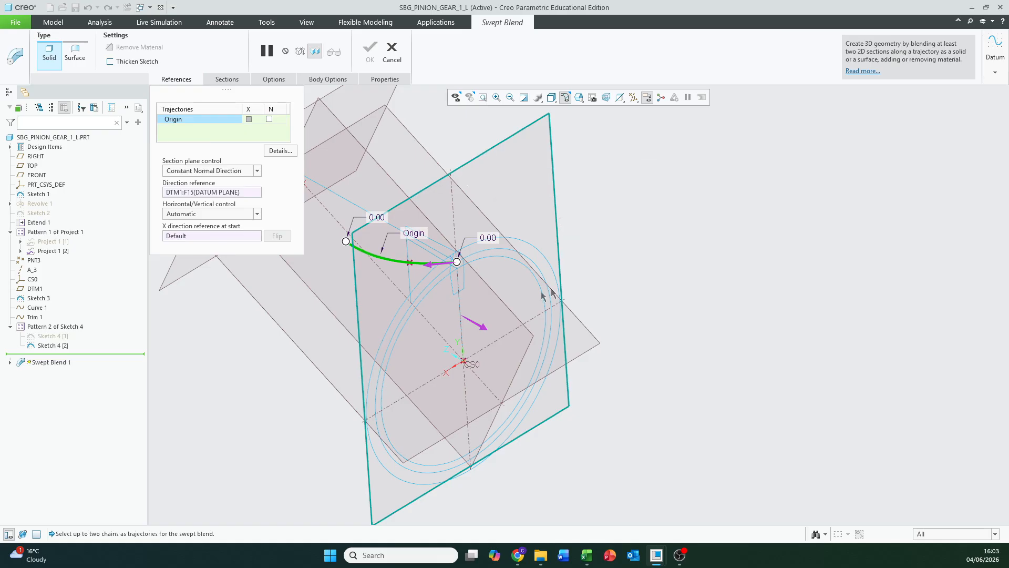
middle_click_drag(611, 212, 407, 171)
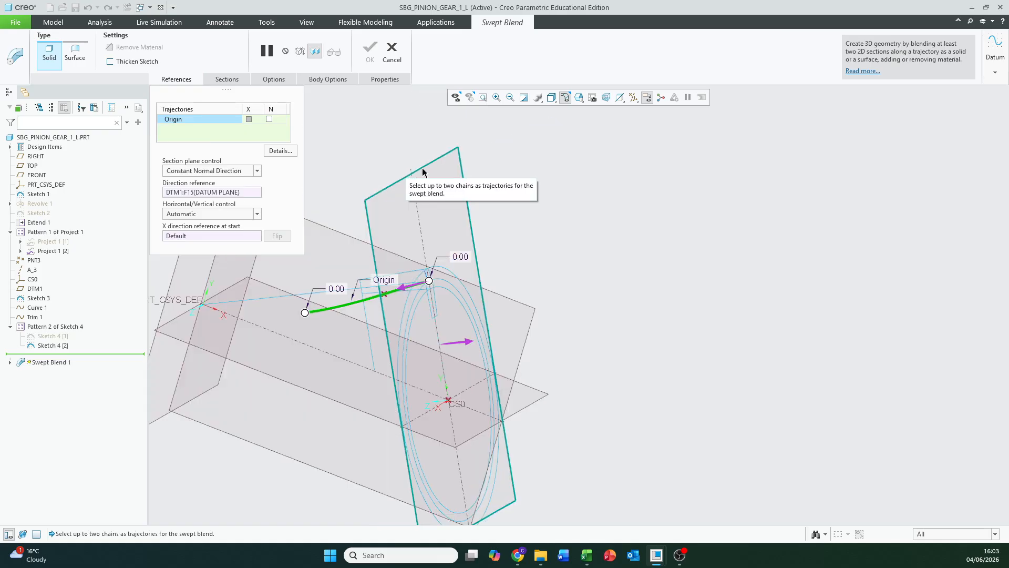
left_click(253, 172)
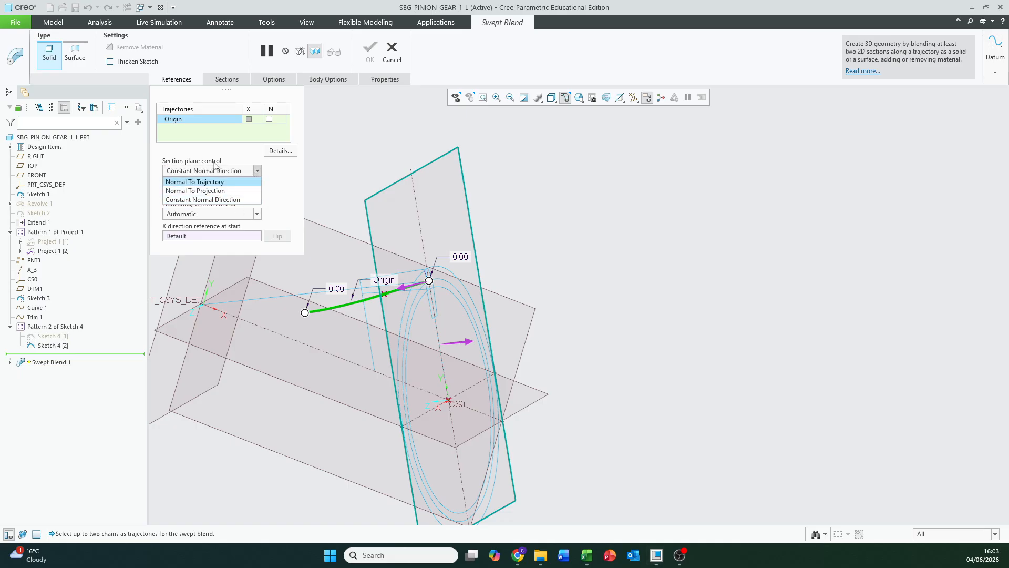
left_click(260, 172)
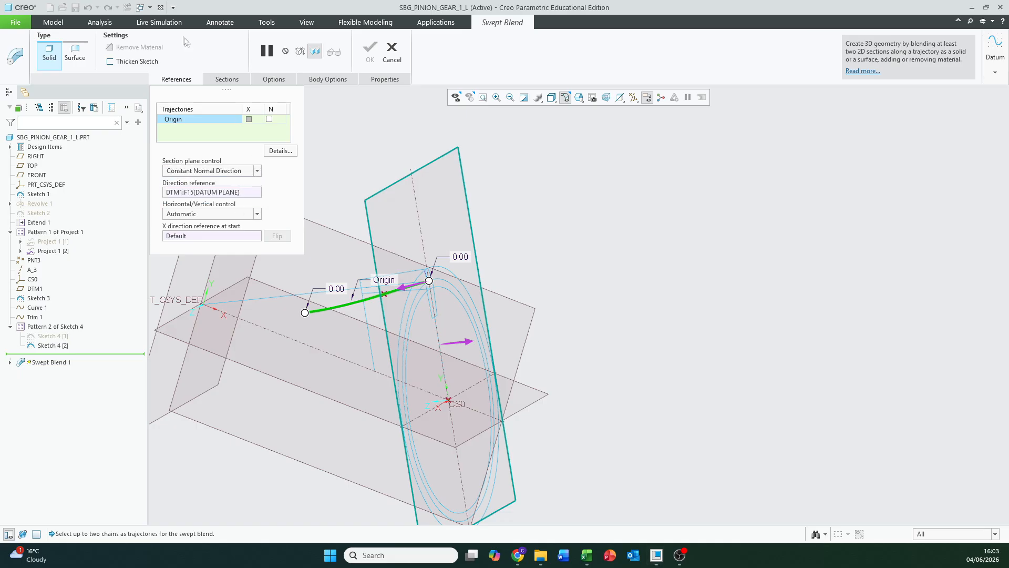
Sketch Section 1 at the trajectory start by projecting all edges of the closed rotated tooth profile, and accept it
left_click(227, 80)
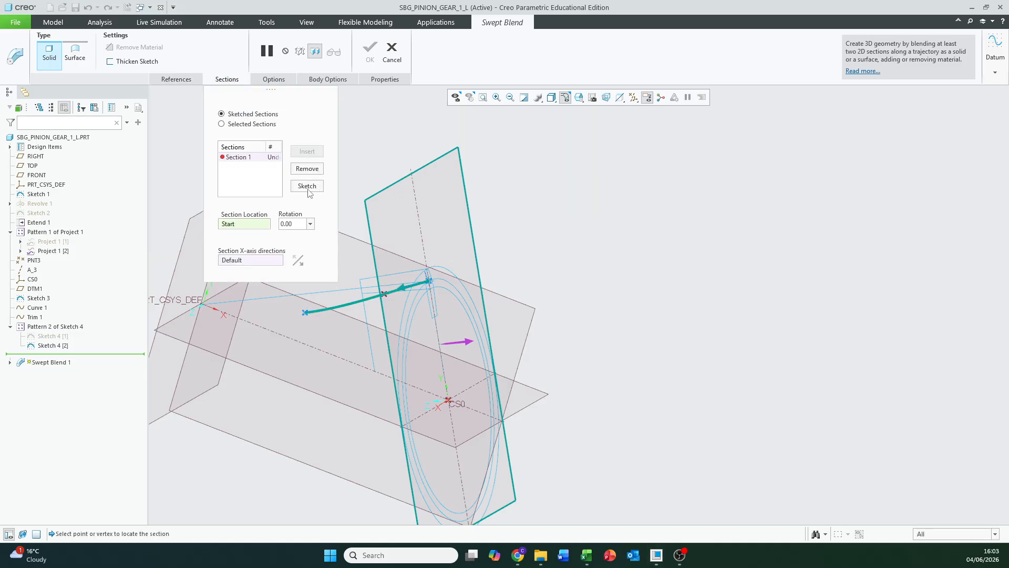
left_click(307, 186)
mouse_move(603, 230)
middle_mouse_down()
mouse_move(543, 216)
mouse_move(557, 268)
middle_mouse_up()
scroll(617, 255, "down", 3)
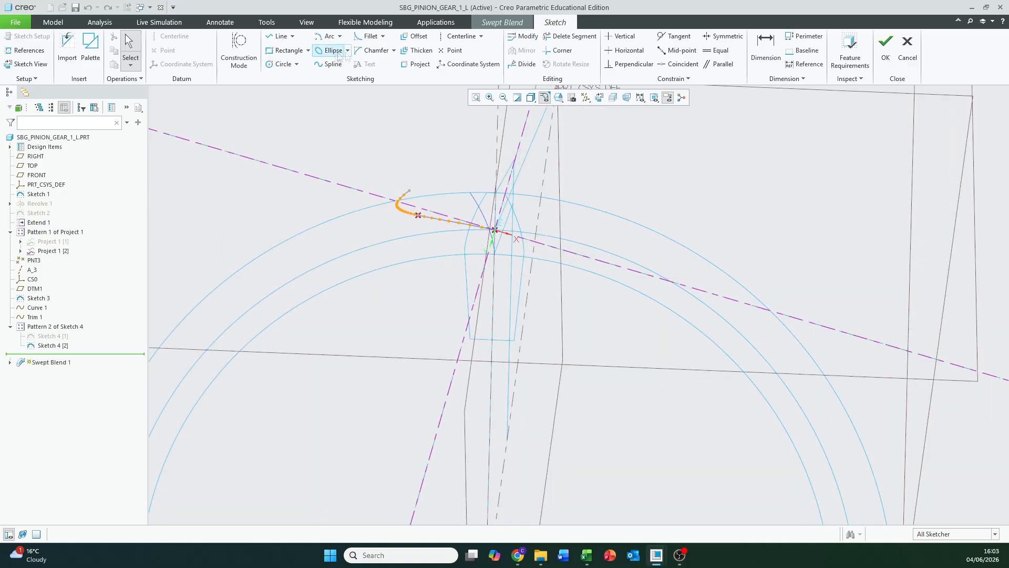
left_click(420, 64)
scroll(531, 276, "down", 3)
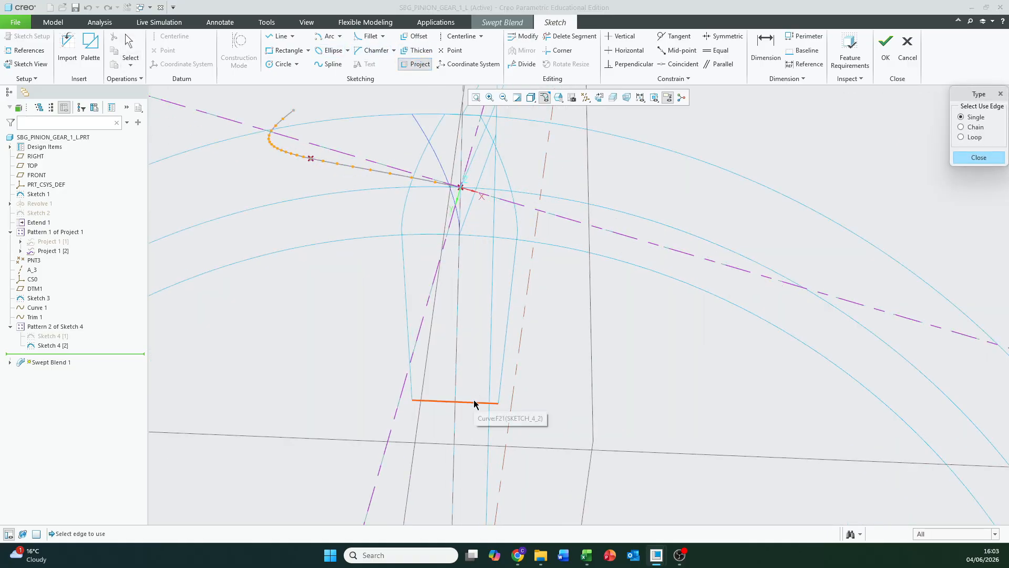
left_click(474, 403)
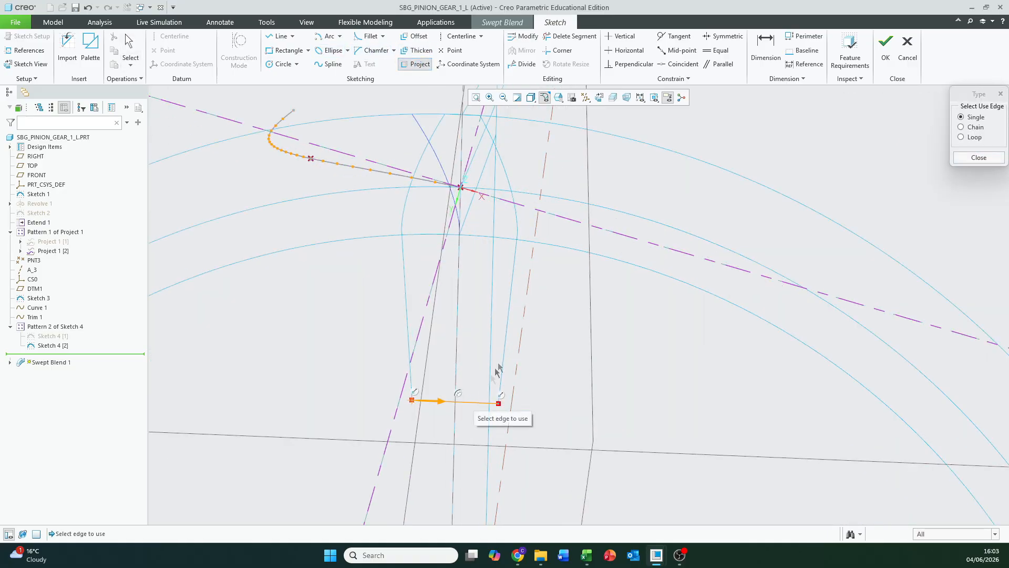
left_click(514, 206)
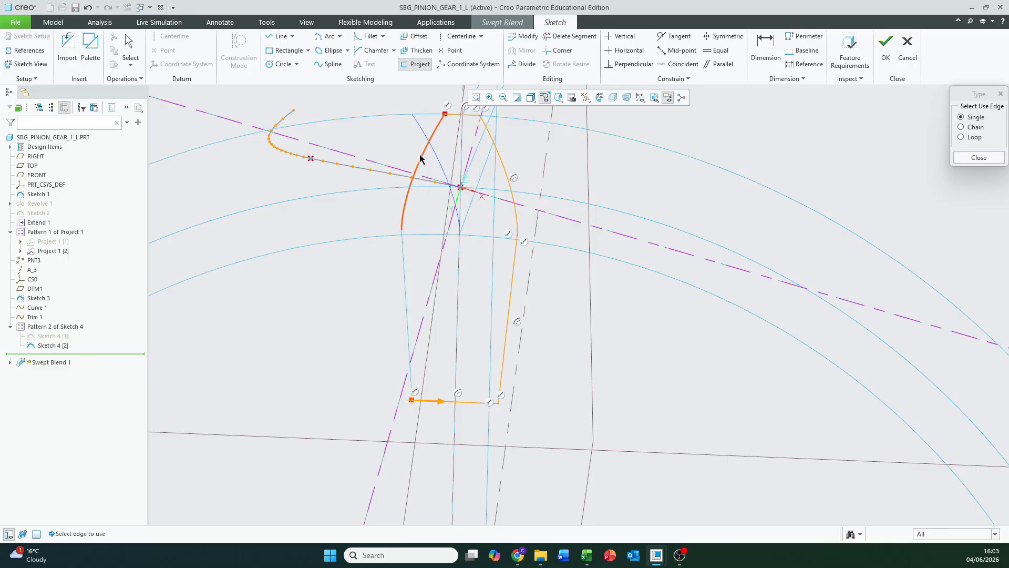
left_click(404, 270)
left_click(886, 52)
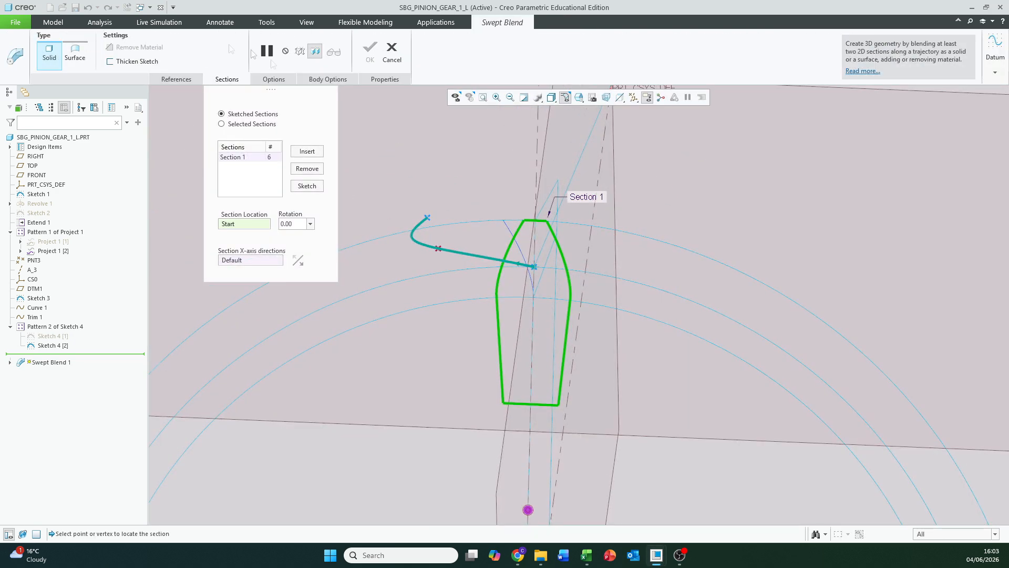
Insert Section 2 at the trajectory end as a single sketched point on the curve's endpoint, and accept the swept blend
left_click(310, 152)
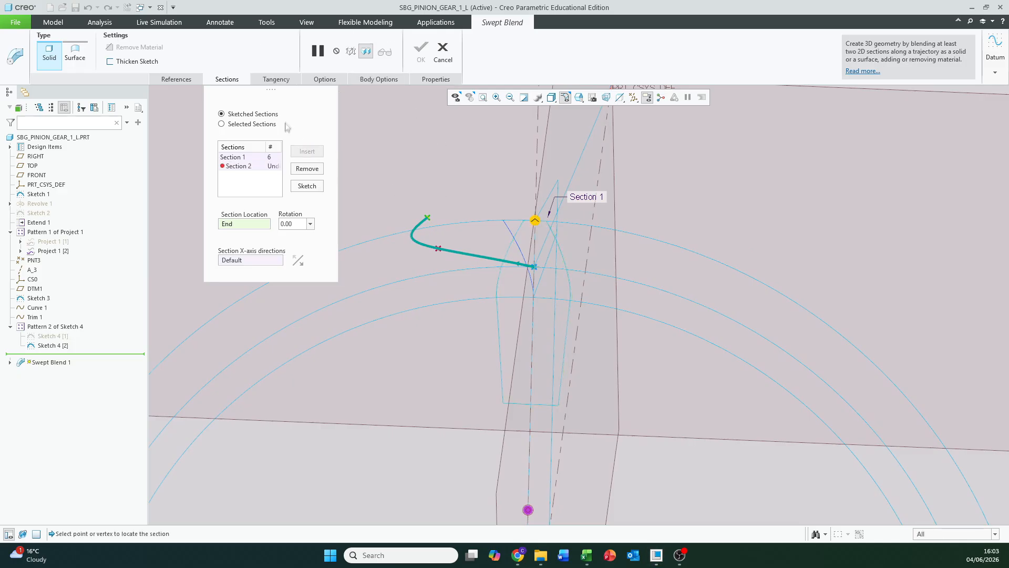
left_click(309, 186)
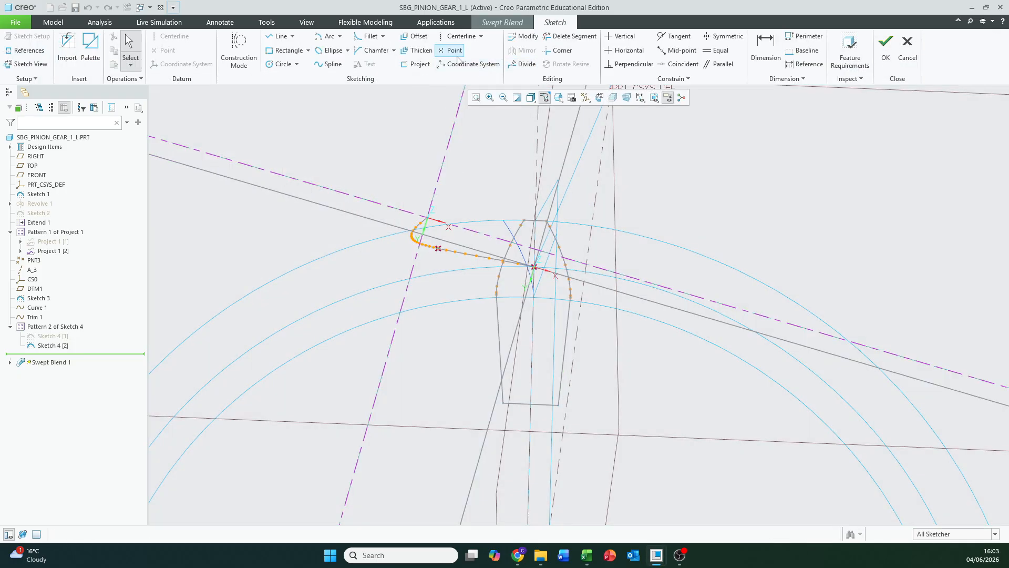
left_click(455, 52)
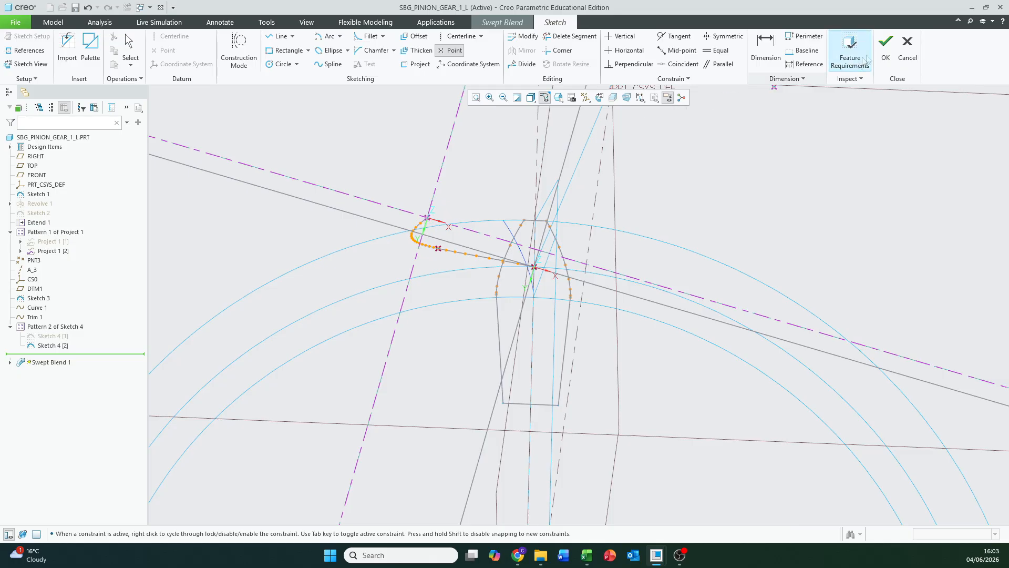
left_click(886, 50)
middle_click_drag(519, 300, 648, 301)
scroll(432, 211, "down", 3)
middle_click_drag(430, 223, 557, 205)
middle_click_drag(523, 281, 477, 139)
left_click(420, 50)
scroll(452, 208, "up", 3)
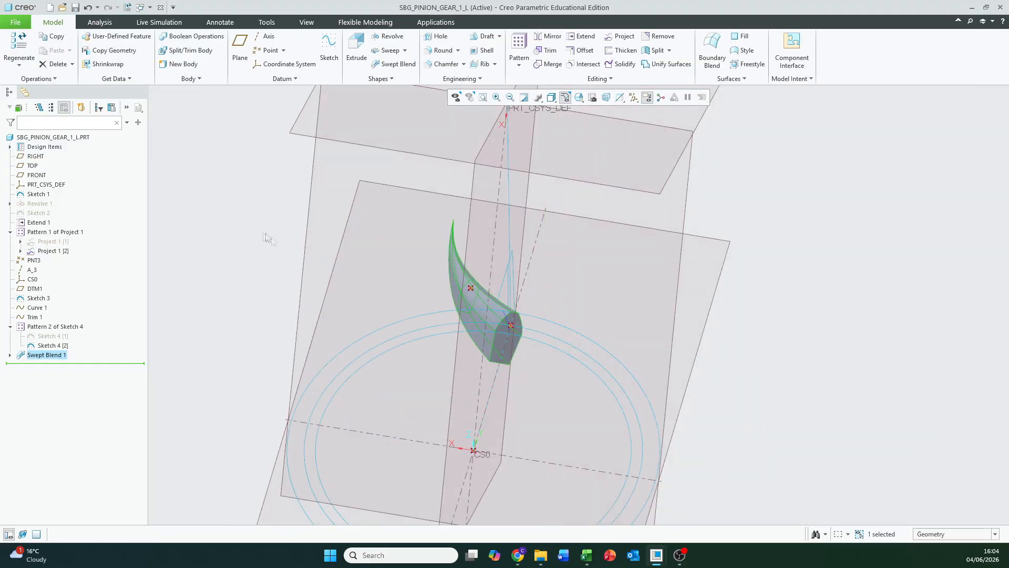
Pattern the swept blend tooth as an axis pattern about the gear's centre axis, with 4 members at 90° spacing
middle_click_drag(277, 227, 400, 257)
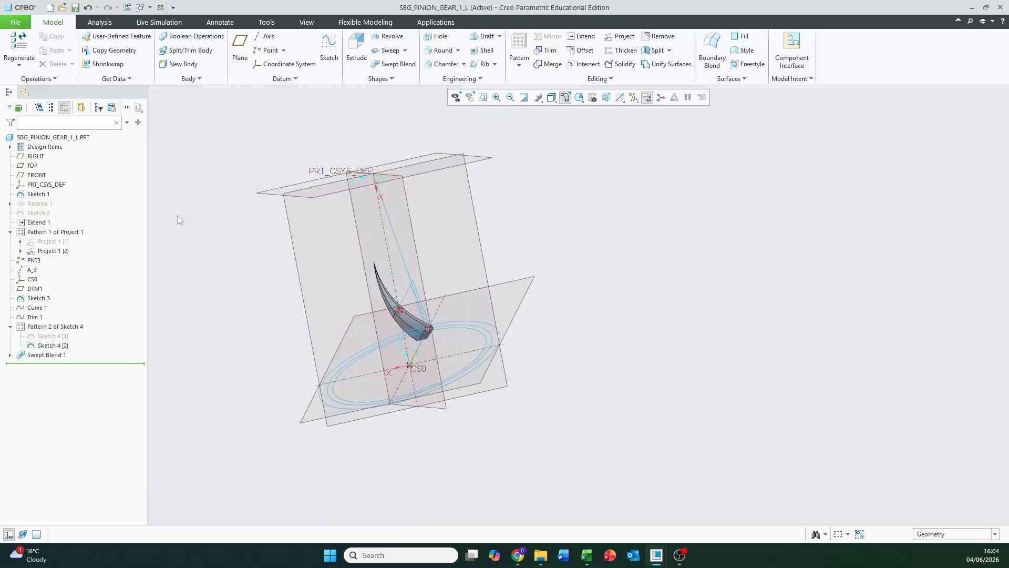
middle_click_drag(498, 297, 372, 271)
scroll(450, 289, "down", 3)
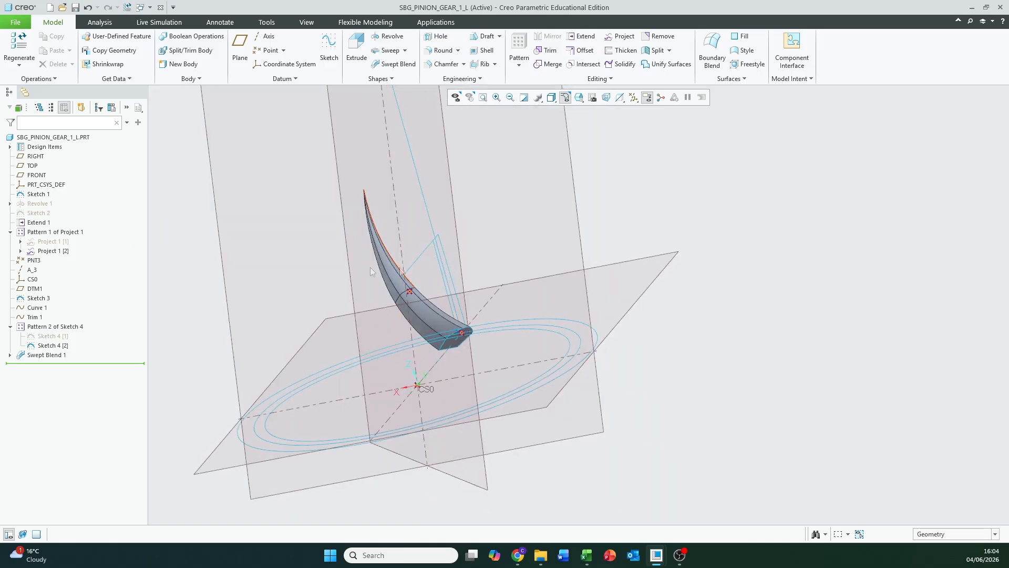
left_click(44, 356)
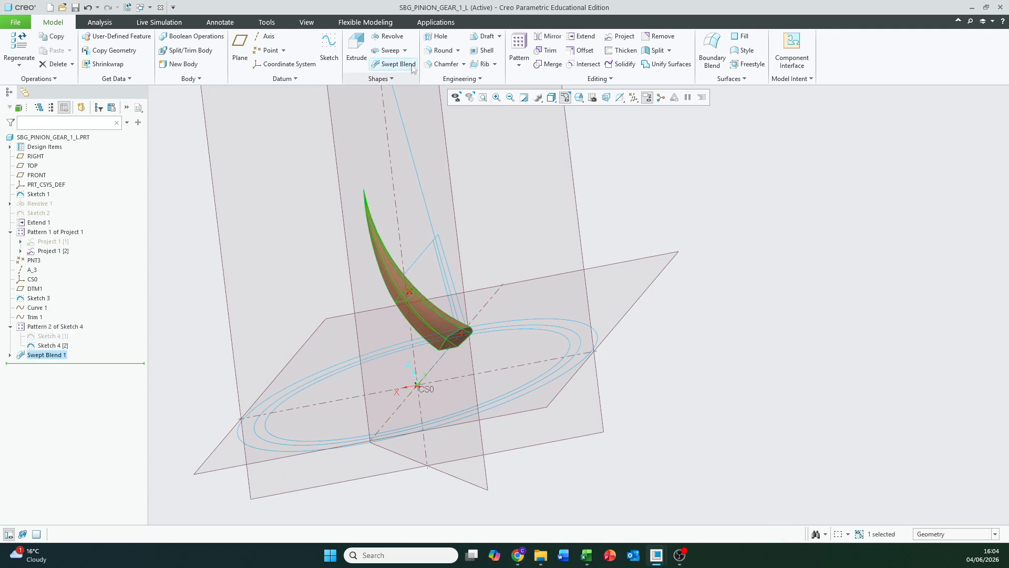
left_click(519, 45)
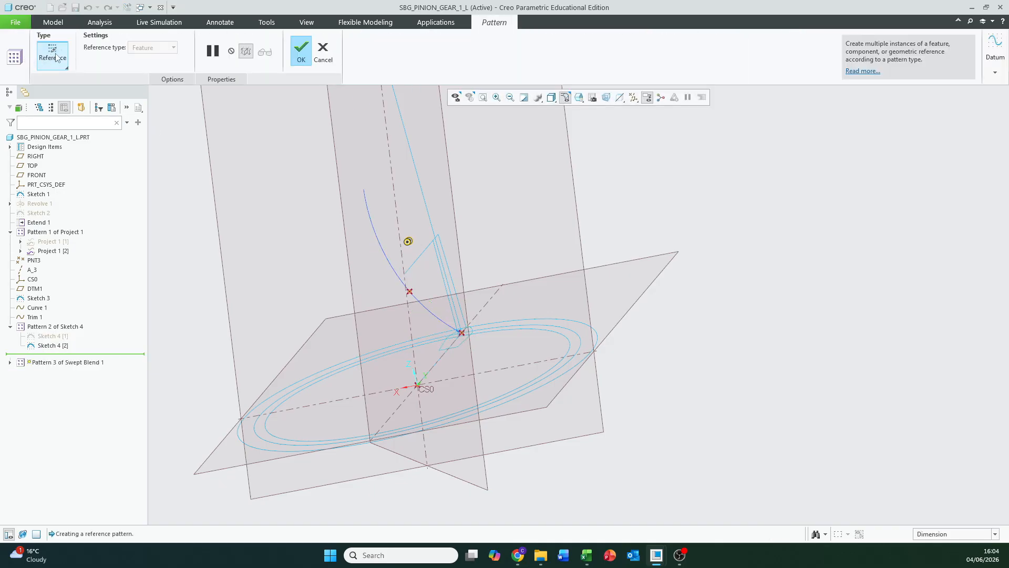
left_click(57, 57)
left_click(65, 100)
scroll(425, 336, "up", 2)
scroll(426, 336, "down", 1)
middle_click_drag(324, 301, 377, 336)
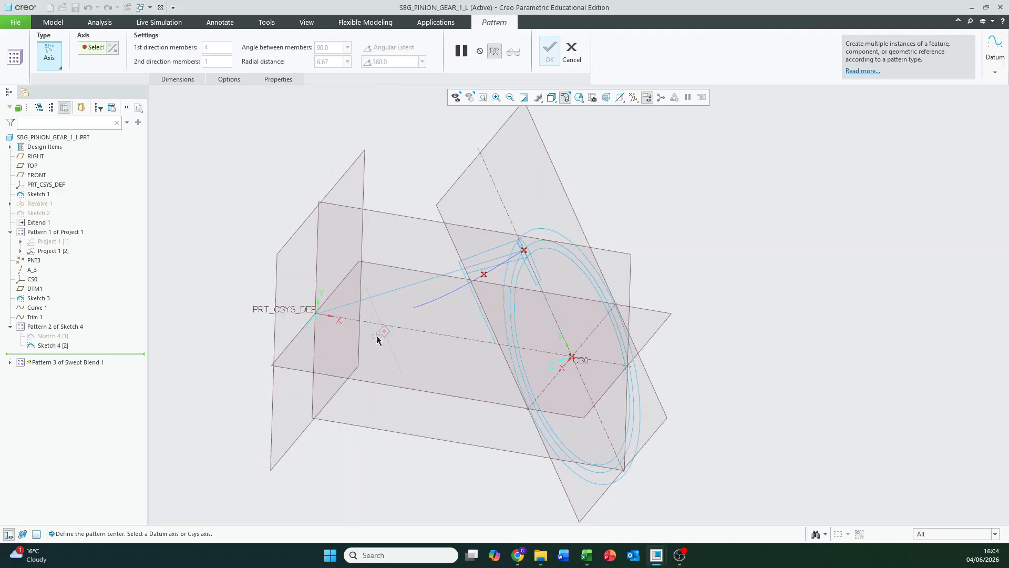
left_click(388, 329)
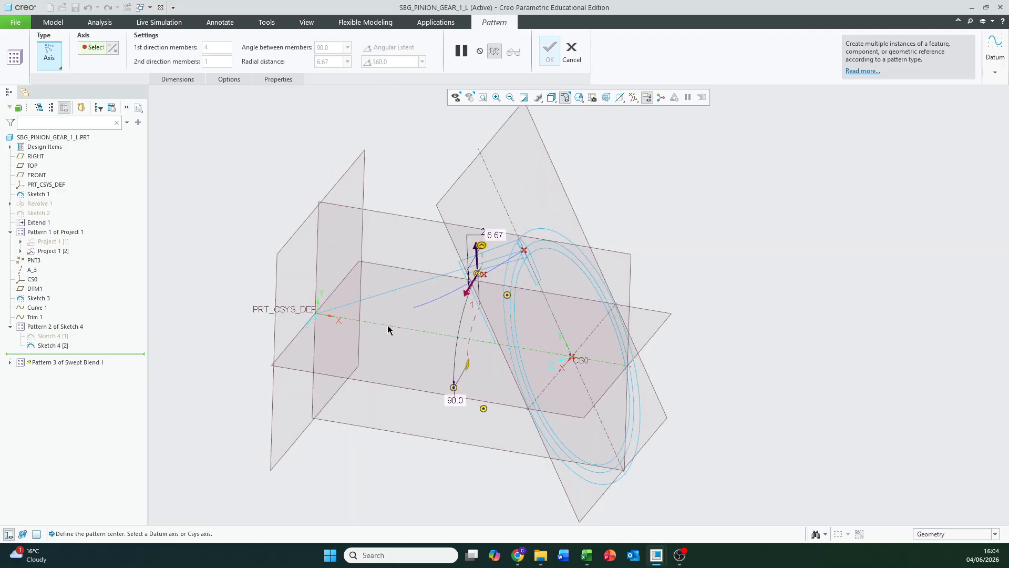
left_click(550, 56)
Open the part relations and display the dimension symbols of the swept blend tooth pattern
middle_click_drag(524, 172, 440, 140)
left_click(266, 22)
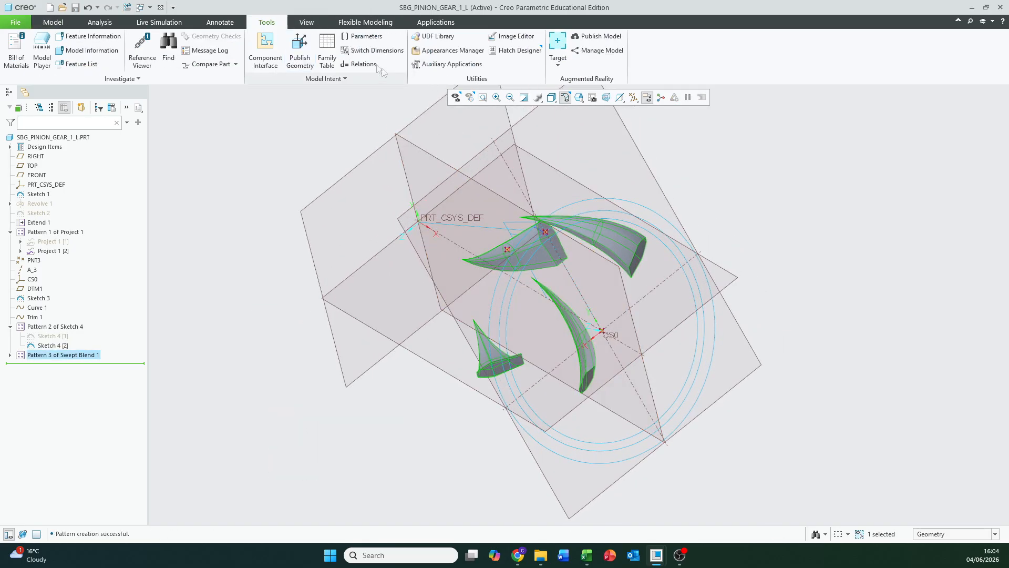
left_click(358, 63)
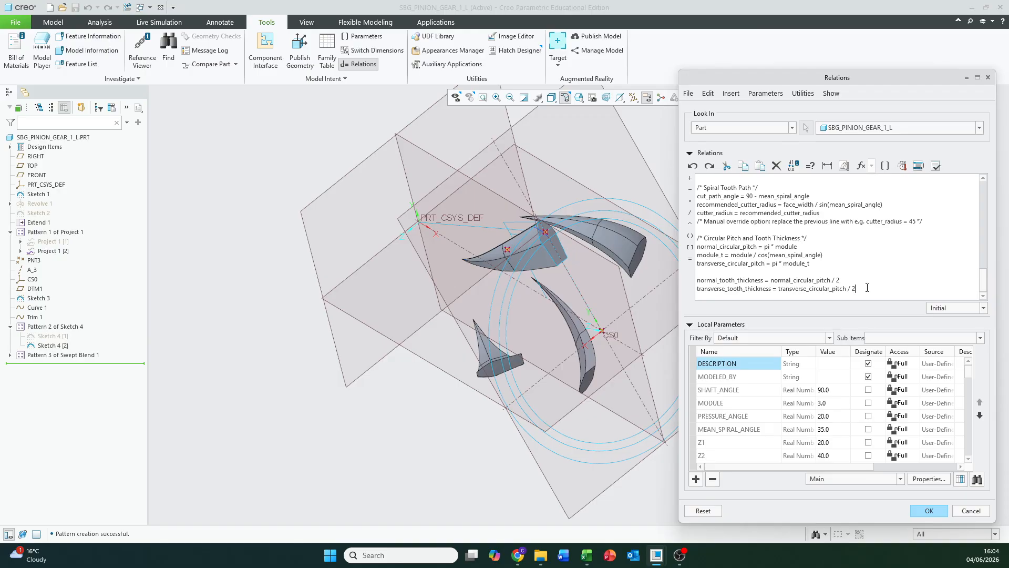
scroll(864, 285, "down", 2)
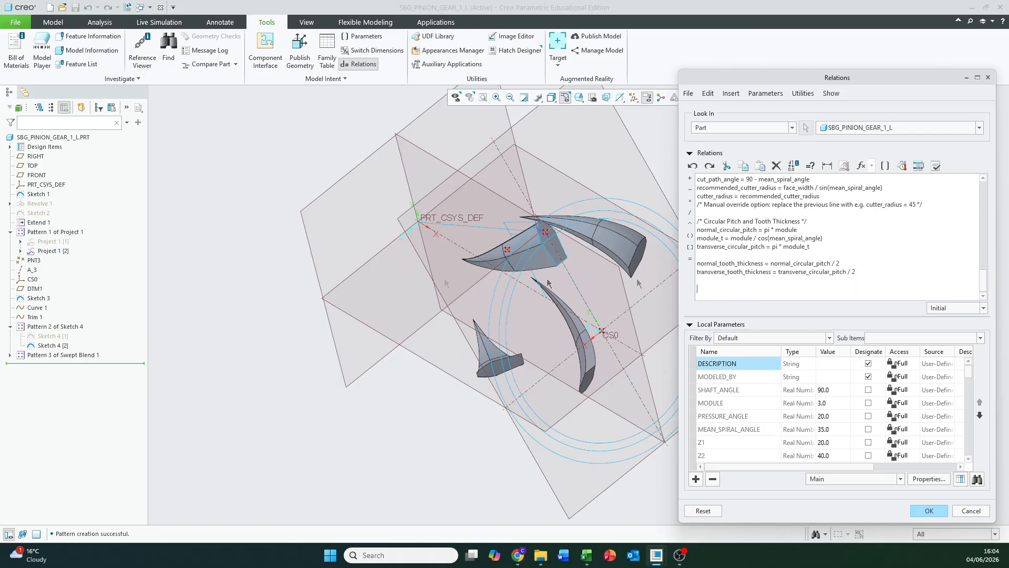
left_click(68, 357)
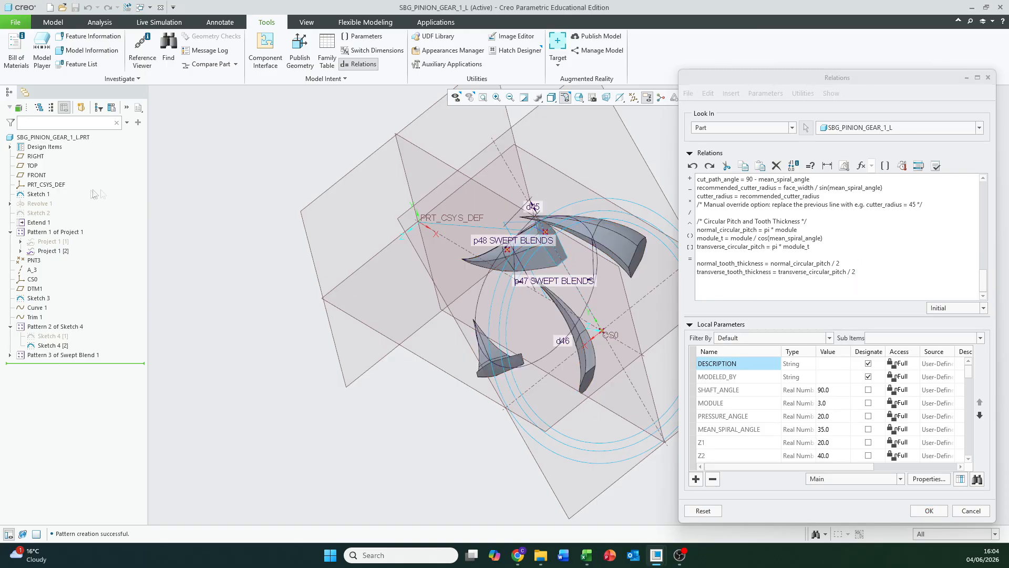
scroll(581, 295, "down", 3)
middle_click_drag(582, 294, 318, 372)
scroll(330, 311, "up", 3)
middle_click_drag(236, 368, 261, 404)
scroll(261, 411, "down", 4)
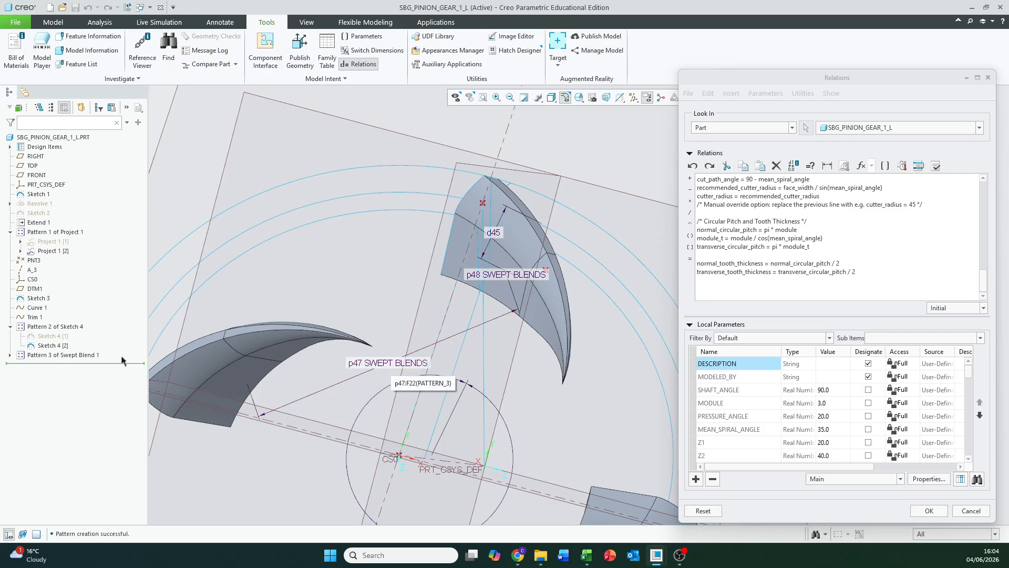
Add the relation p47=z1 for the number of patterned teeth, verify and accept the relations, and regenerate the part
left_click(731, 289)
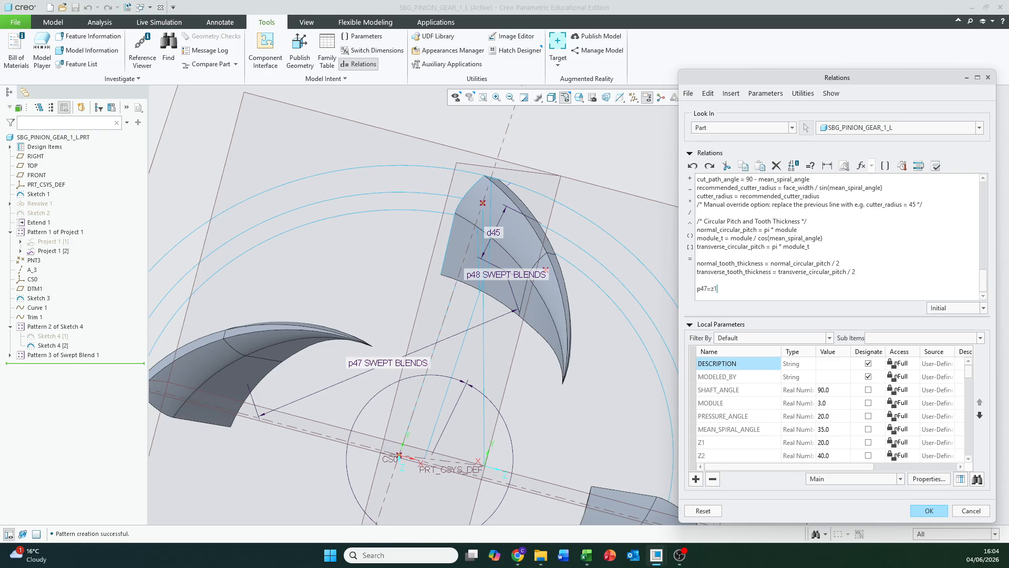
left_click(936, 166)
left_click(550, 300)
left_click(929, 511)
middle_click_drag(570, 122, 699, 265)
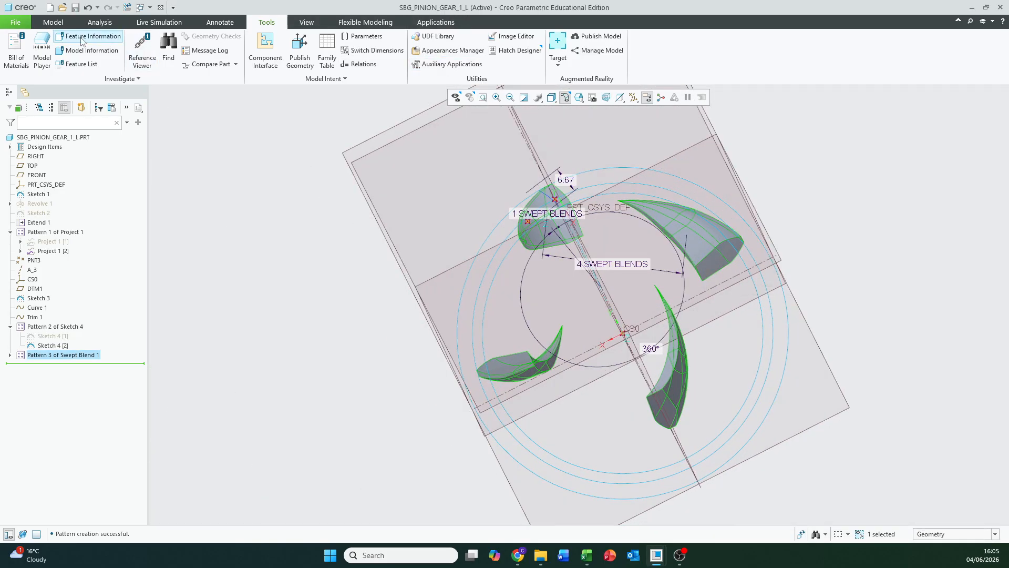
left_click(53, 22)
left_click(263, 172)
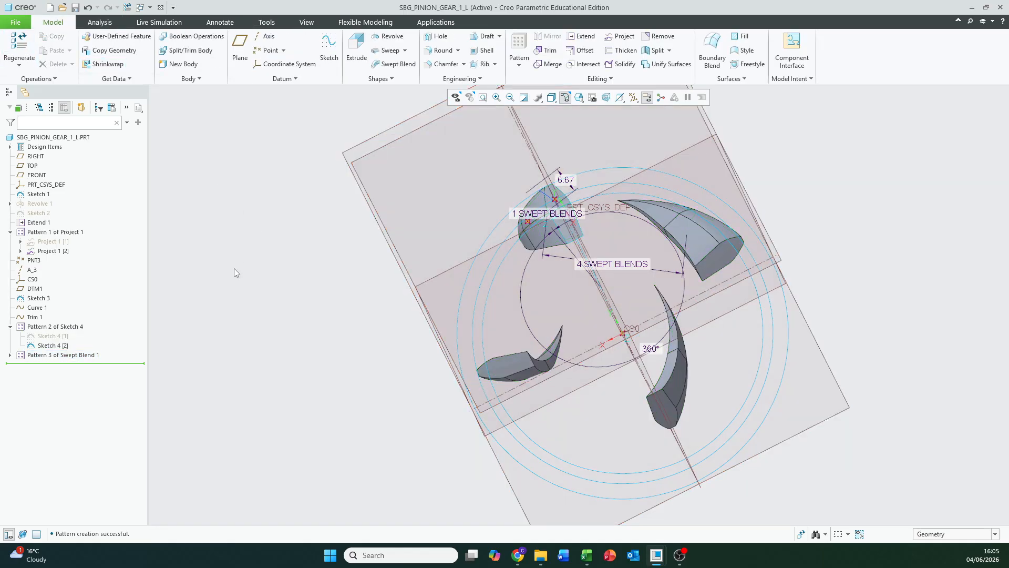
key("ctrl+g")
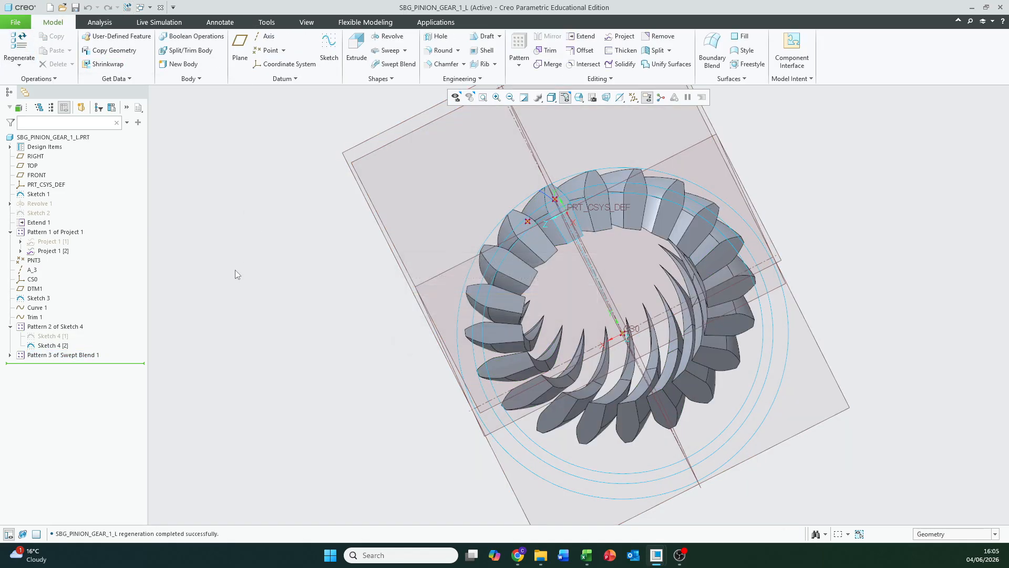
Start a Revolve with its section sketched on the FRONT plane, viewed square to the sketching plane
mouse_move(309, 219)
middle_mouse_down()
mouse_move(600, 254)
mouse_move(591, 225)
mouse_move(463, 275)
mouse_move(592, 243)
mouse_move(669, 261)
mouse_move(604, 265)
mouse_move(650, 232)
middle_mouse_up()
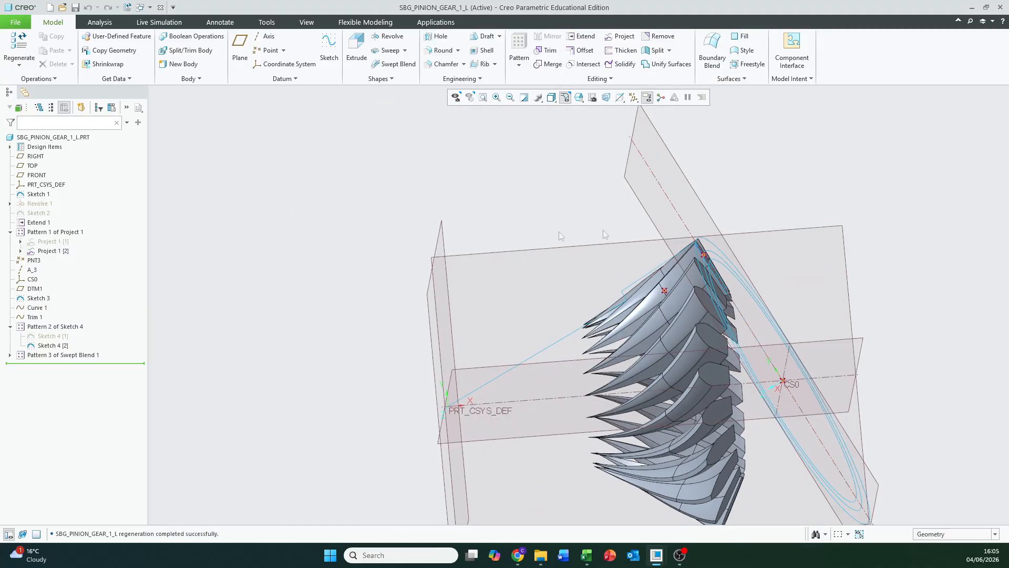
mouse_move(513, 238)
middle_mouse_down()
mouse_move(480, 219)
mouse_move(504, 205)
mouse_move(456, 162)
middle_mouse_up()
left_click(391, 40)
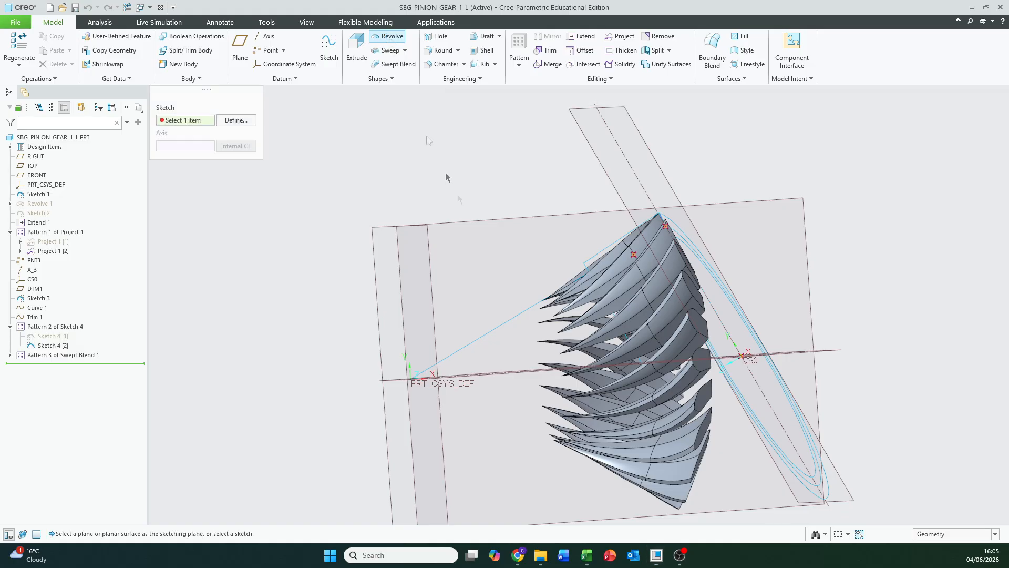
left_click(484, 225)
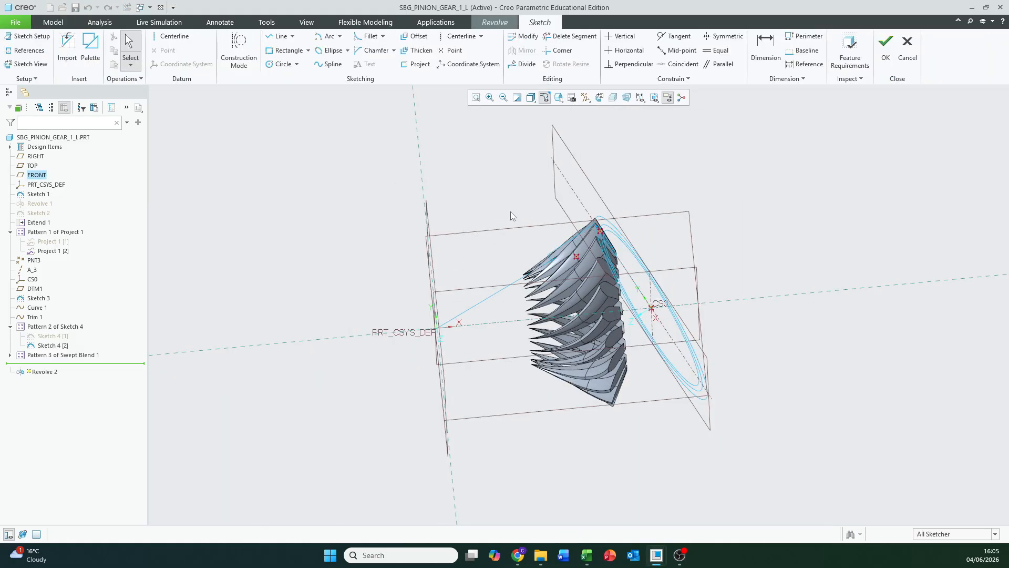
left_click(600, 100)
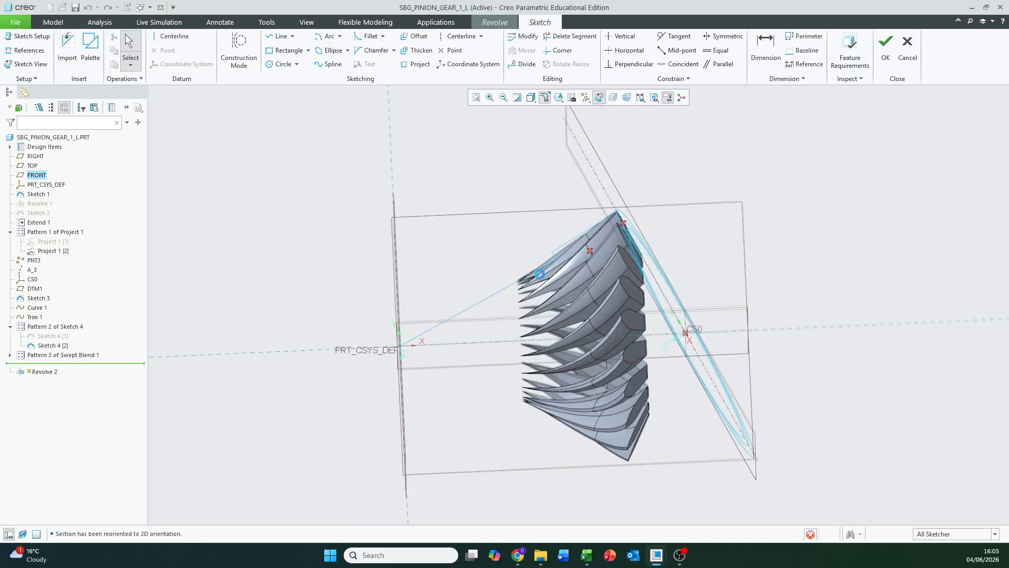
Add a sloping curve of Sketch 1 as a sketch reference and return to the 2D sketch orientation
left_click(29, 53)
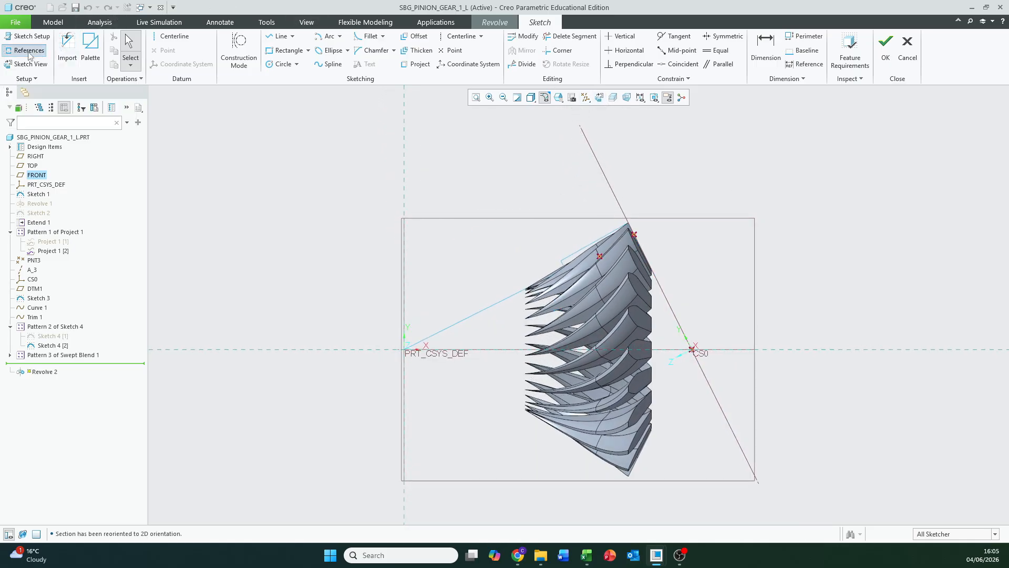
middle_click_drag(494, 305, 555, 293)
scroll(533, 264, "down", 5)
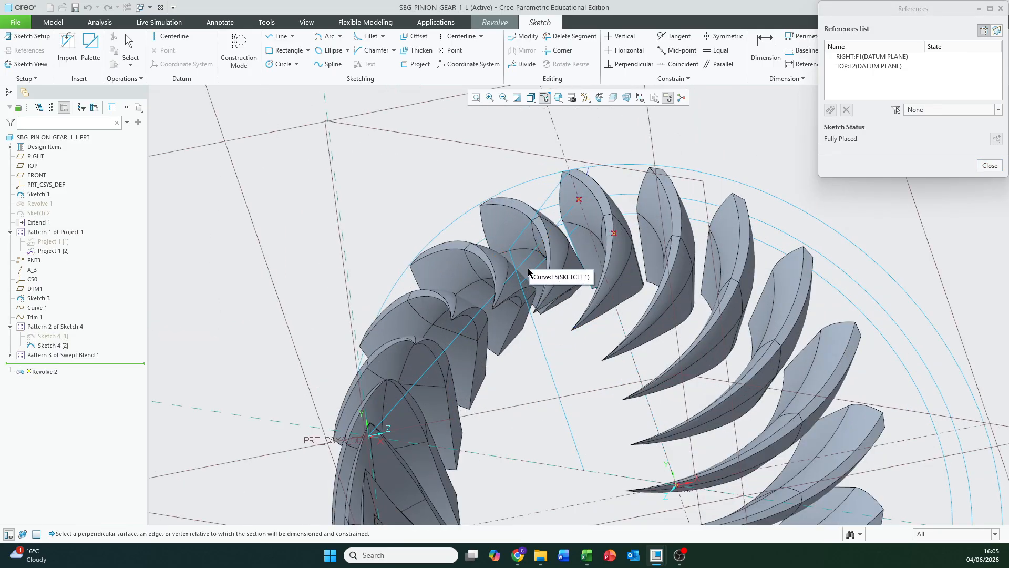
middle_click_drag(532, 278, 498, 281)
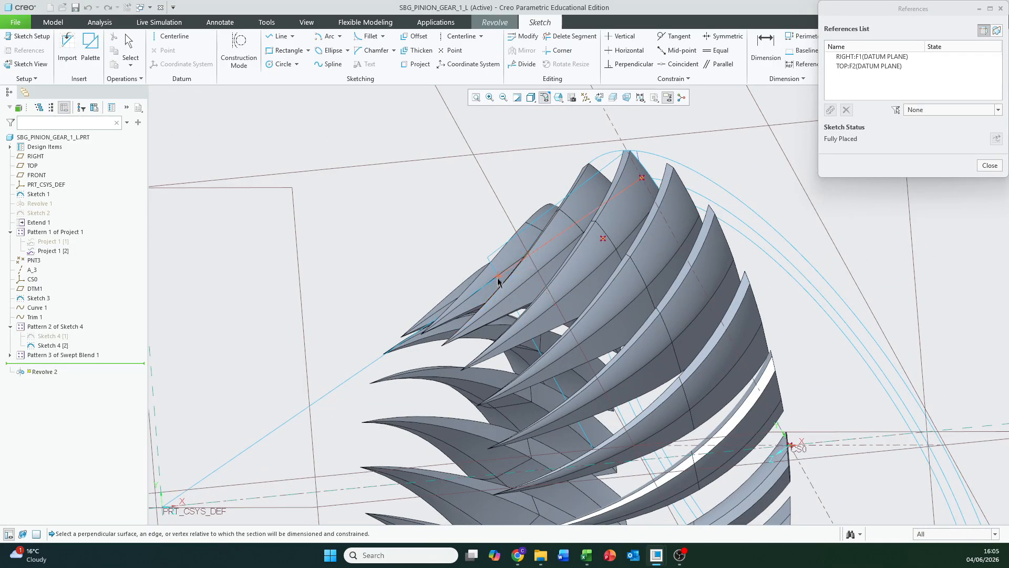
mouse_move(560, 397)
middle_mouse_down()
mouse_move(592, 342)
mouse_move(596, 371)
middle_mouse_up()
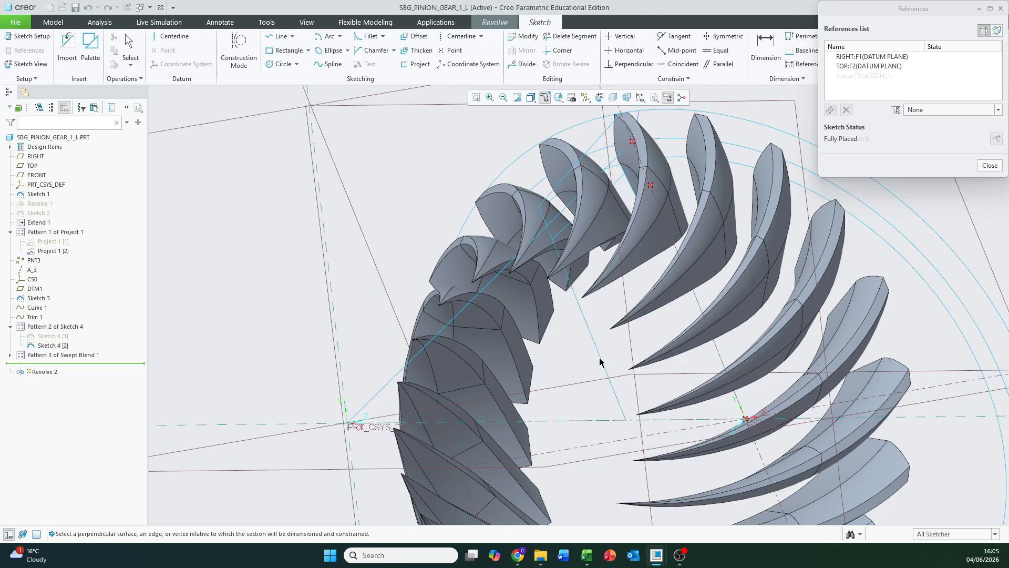
left_click(990, 165)
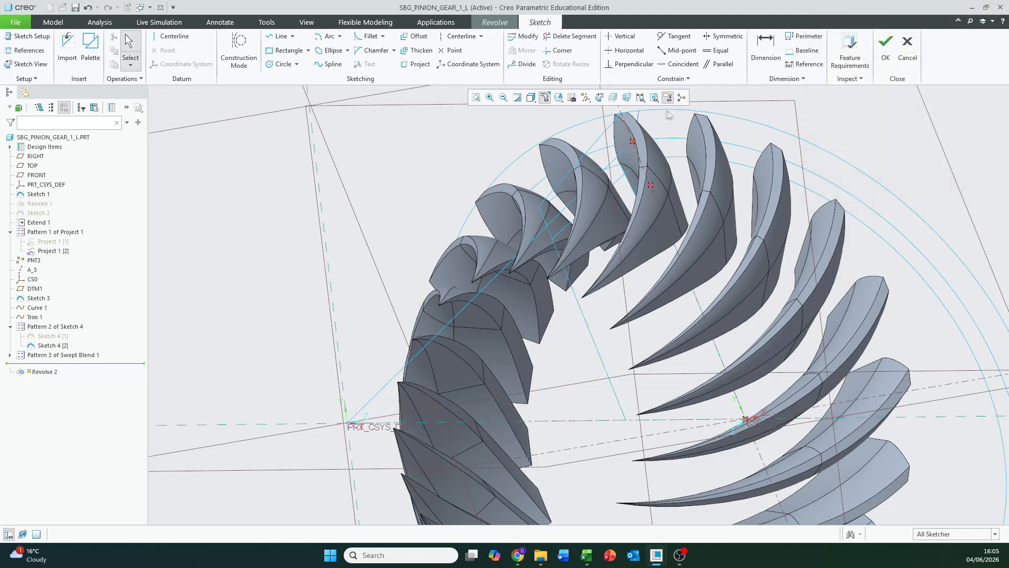
left_click(599, 99)
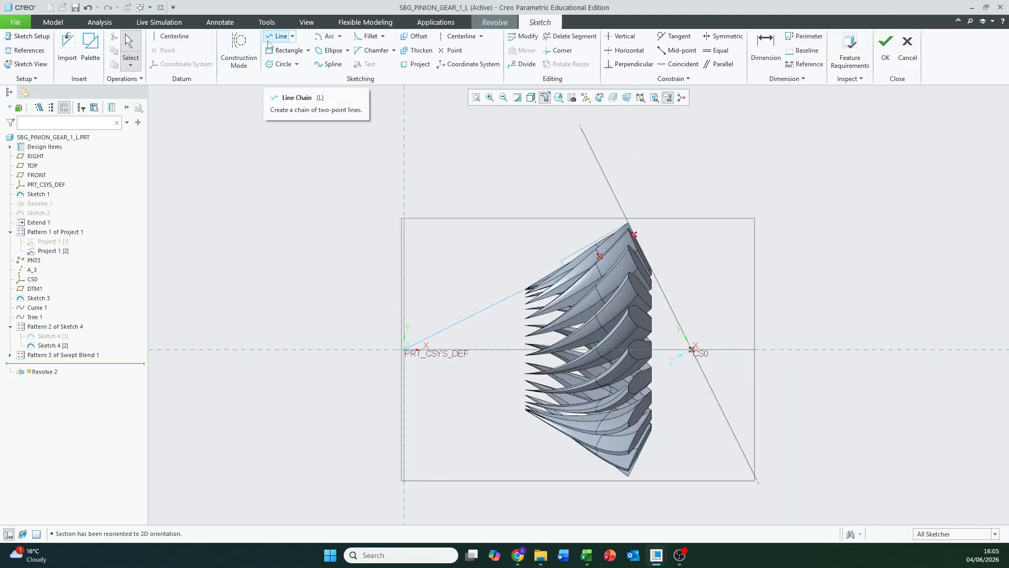
Sketch a line from the horizontal axis up past the inner tooth ends, parallel to the sloping back-cone reference, and accept the section
left_click(269, 42)
scroll(609, 356, "down", 3)
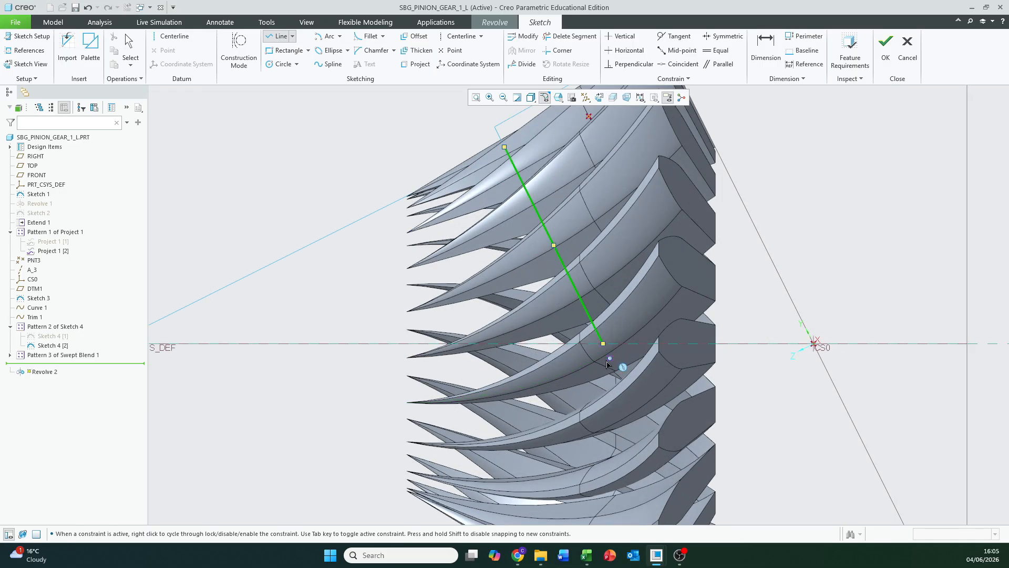
scroll(603, 346, "up", 3)
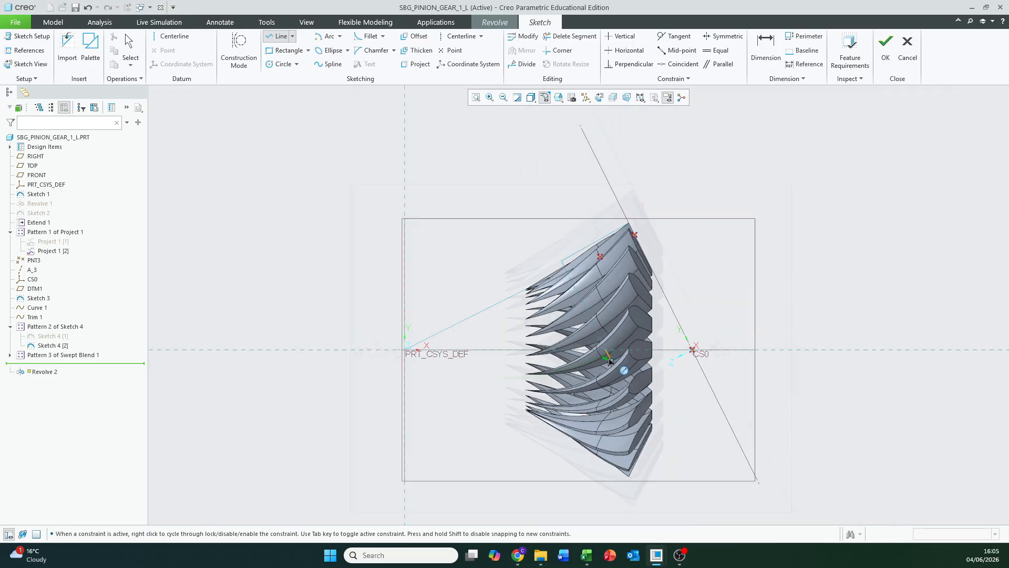
left_click(503, 159)
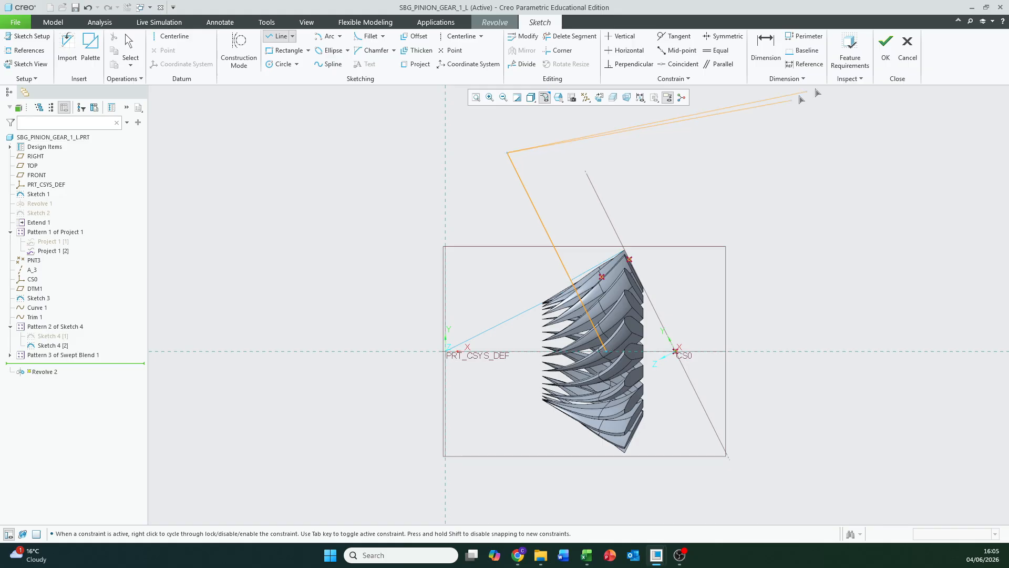
left_click(885, 42)
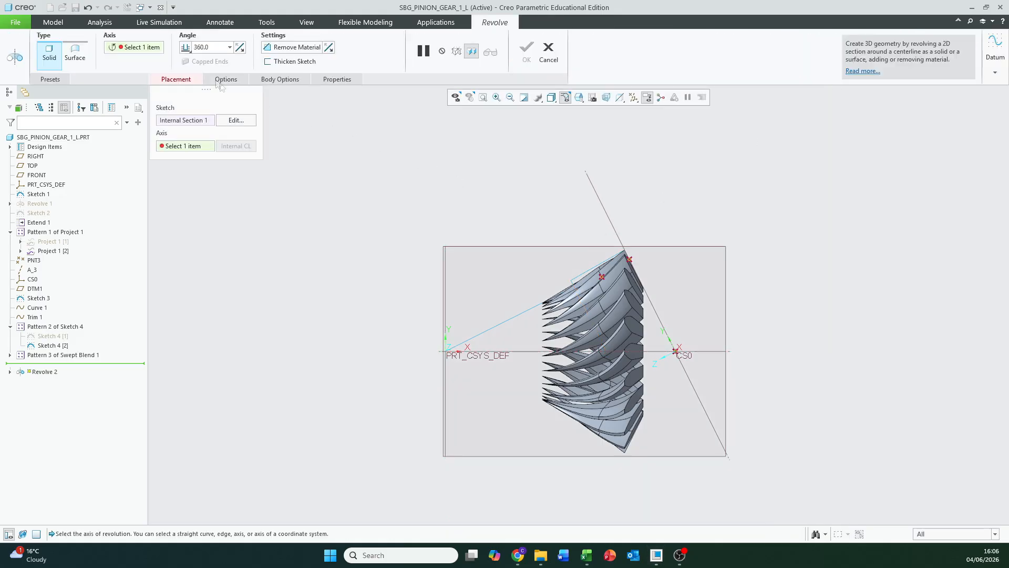
Make the 360° Revolve a material-removing cut about the horizontal axis A_1 of Sketch 1
left_click(292, 48)
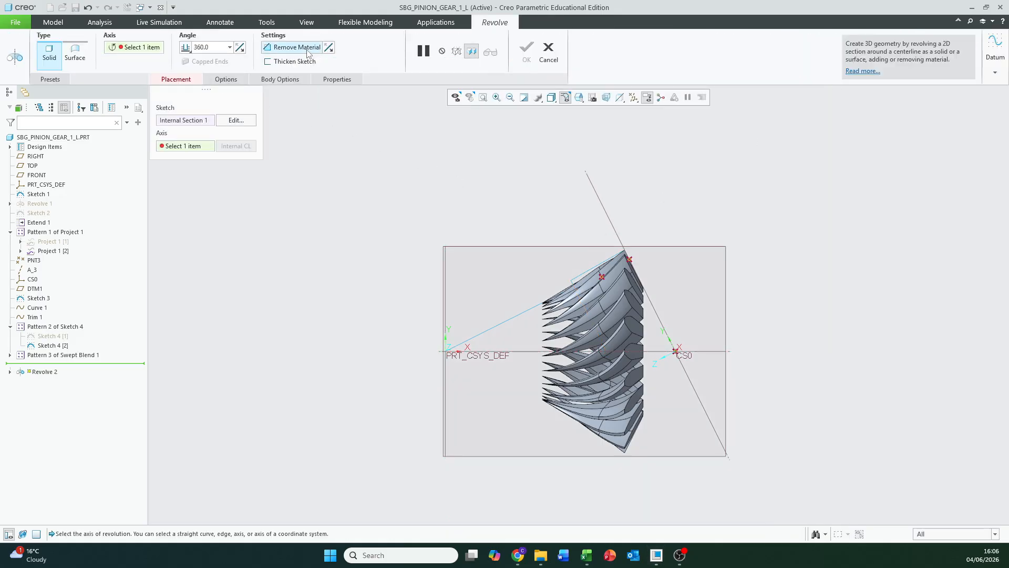
left_click(516, 352)
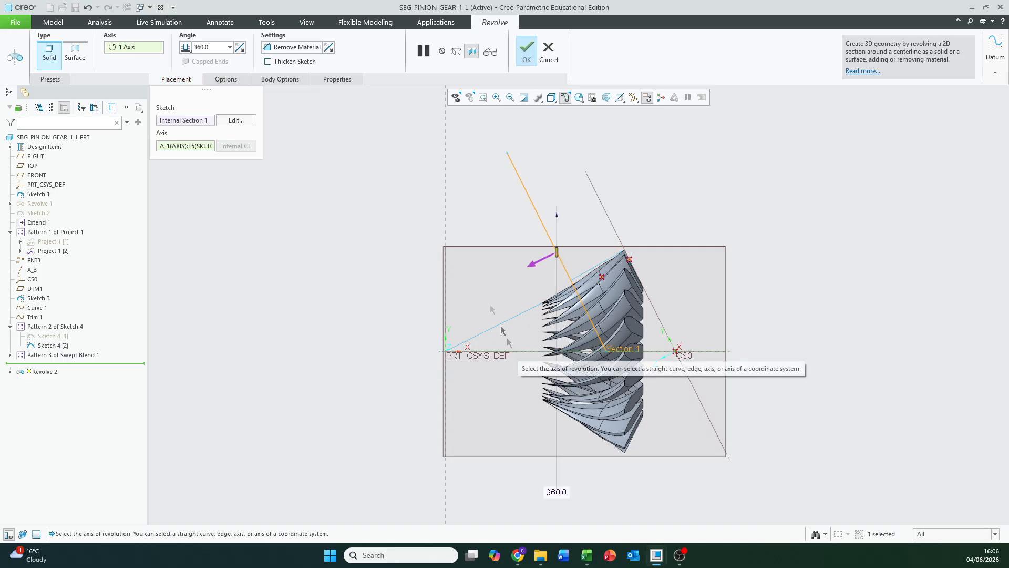
left_click(295, 47)
Check the cut's material side, keep it removing the inner tooth ends beyond the section line, and complete the Revolve
mouse_move(480, 305)
middle_mouse_down()
mouse_move(471, 258)
mouse_move(501, 299)
middle_mouse_up()
scroll(511, 377, "down", 3)
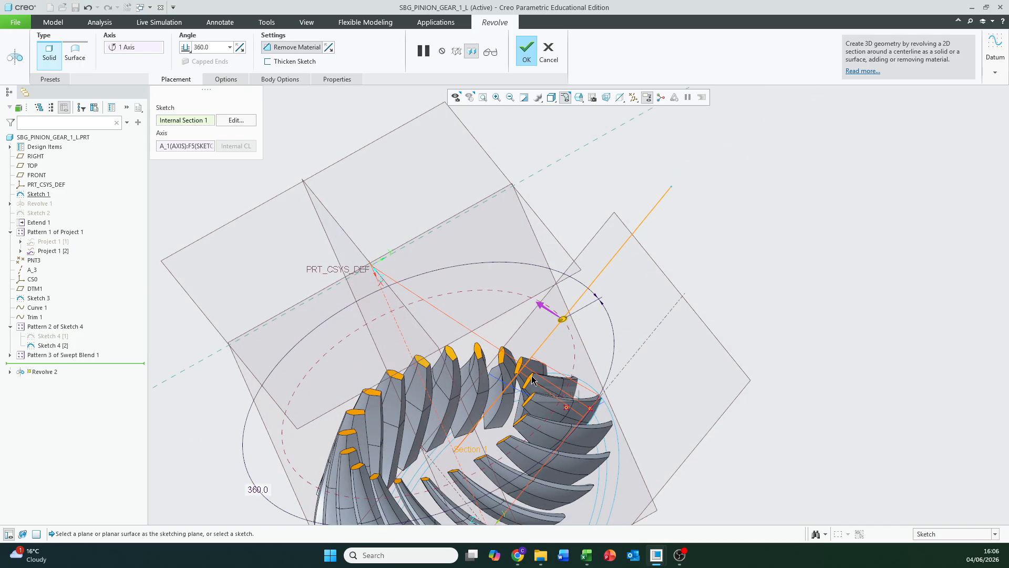
middle_click_drag(511, 368, 502, 313)
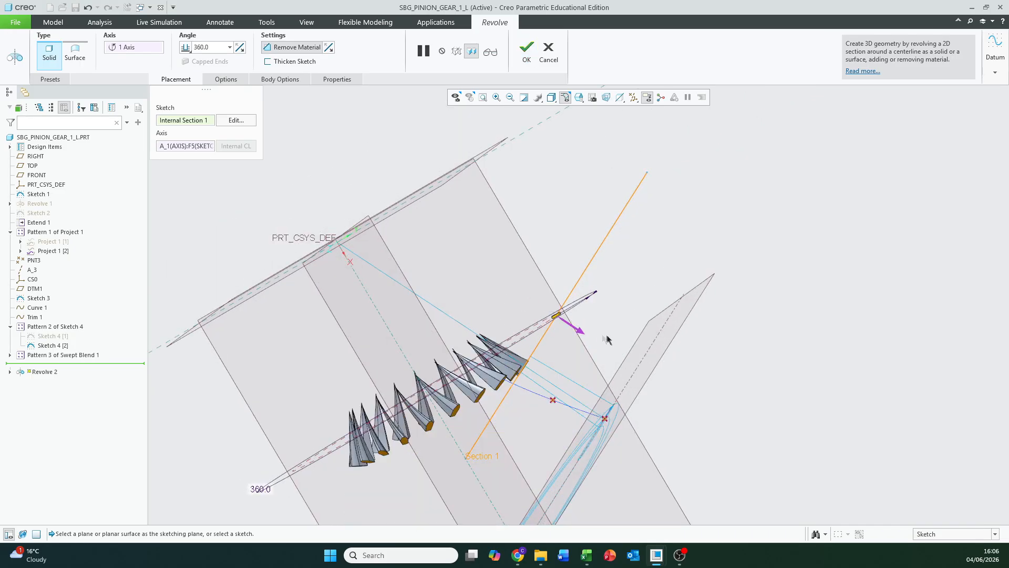
left_click(581, 332)
middle_click_drag(584, 334, 575, 266)
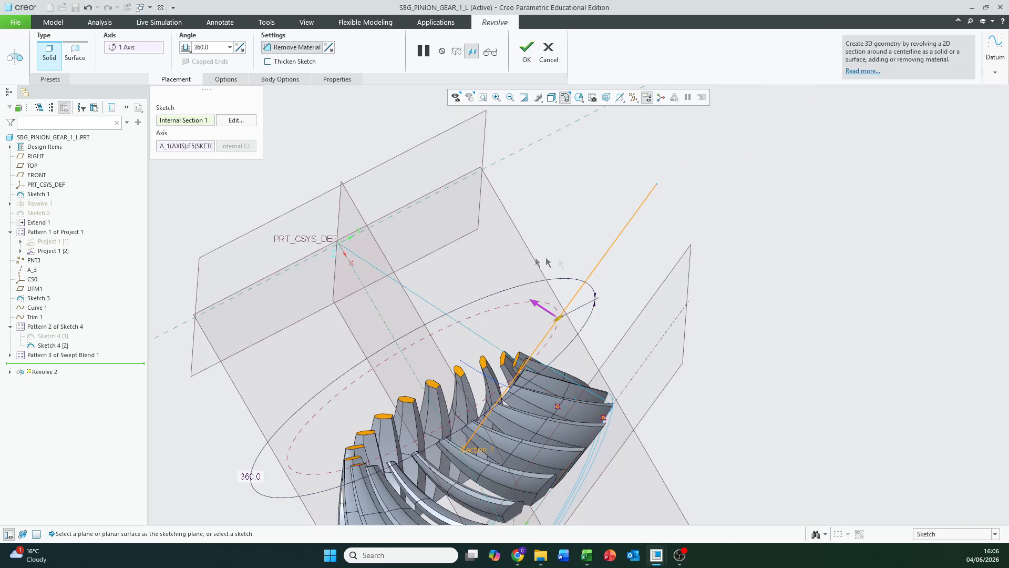
middle_click_drag(432, 389, 476, 436)
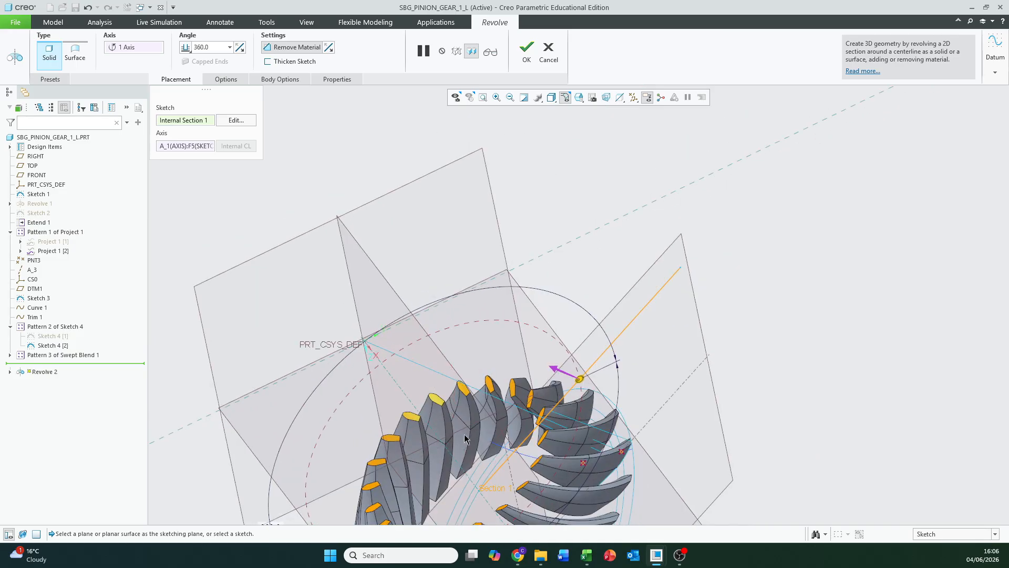
left_click(520, 63)
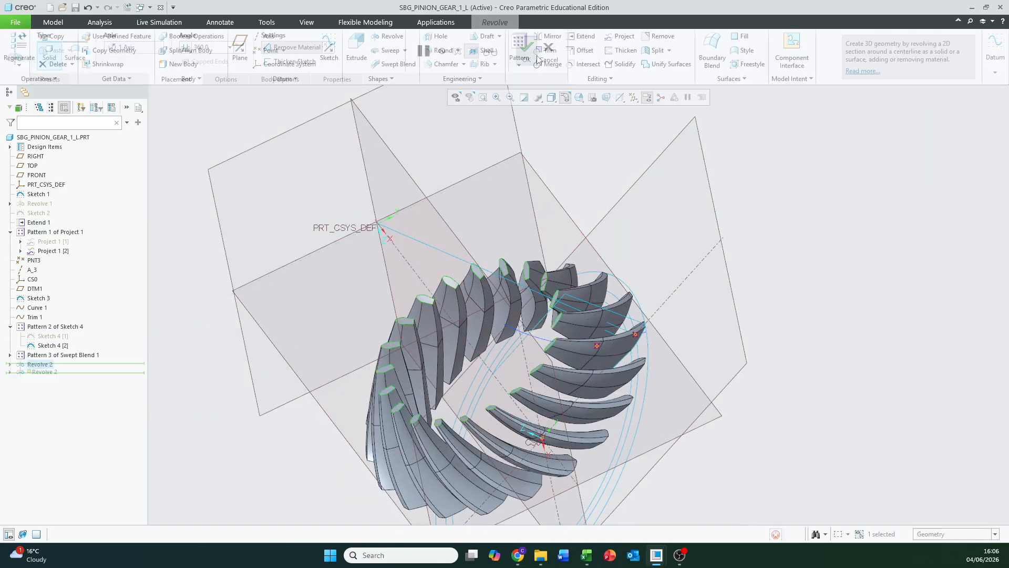
Inspect the trimmed inner tooth ends and save the part SBG_PINION_GEAR_1_L
middle_click_drag(807, 292, 663, 307)
scroll(633, 214, "down", 3)
mouse_move(604, 219)
middle_mouse_down()
mouse_move(596, 244)
mouse_move(620, 180)
mouse_move(553, 255)
mouse_move(556, 303)
mouse_move(531, 188)
middle_mouse_up()
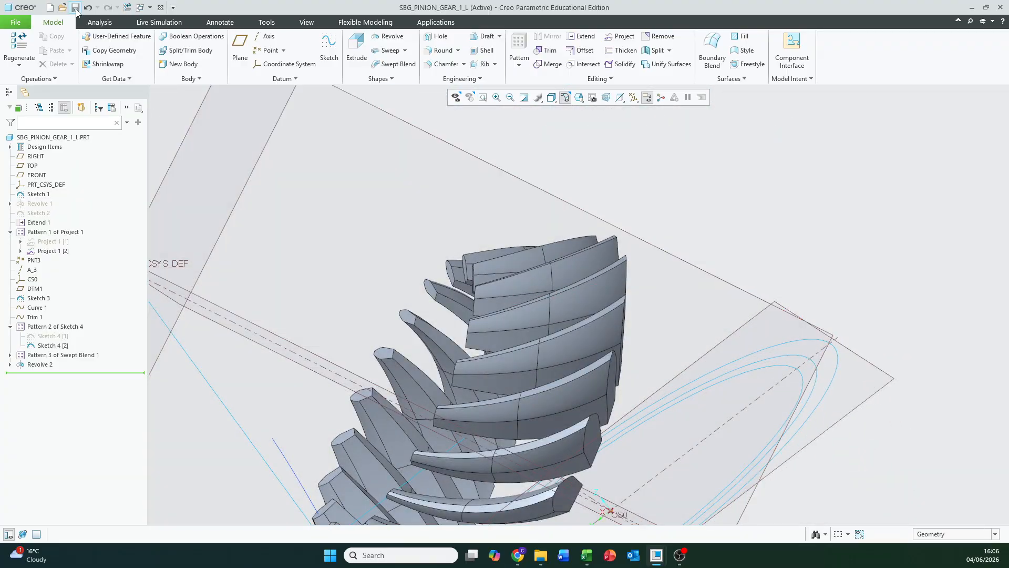
left_click(76, 8)
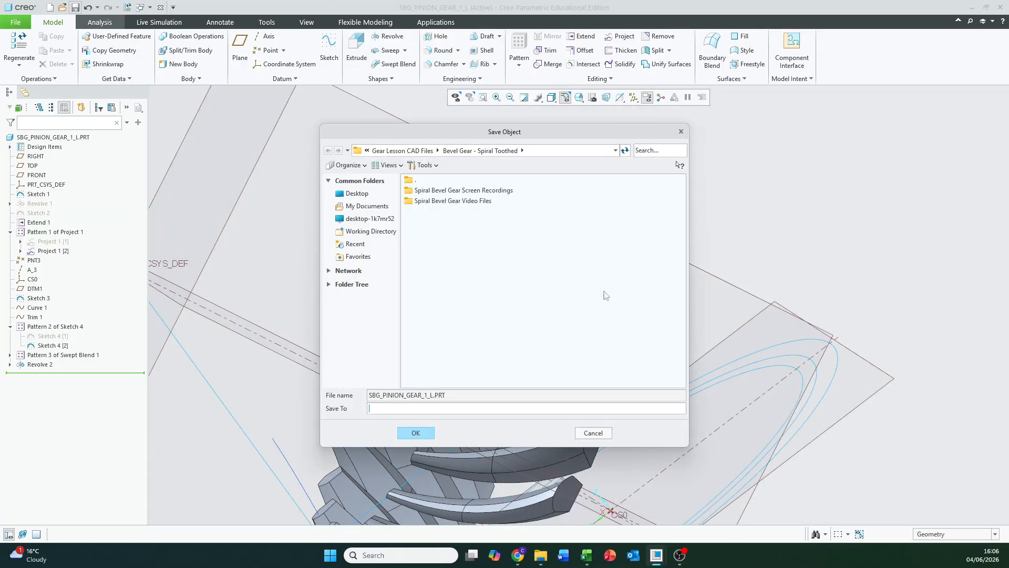
left_click(412, 431)
Start another Revolve with its section sketched on the FRONT plane
scroll(412, 429, "down", 1)
scroll(412, 429, "up", 3)
middle_click_drag(412, 430, 533, 168, "shift")
middle_click_drag(529, 286, 496, 272)
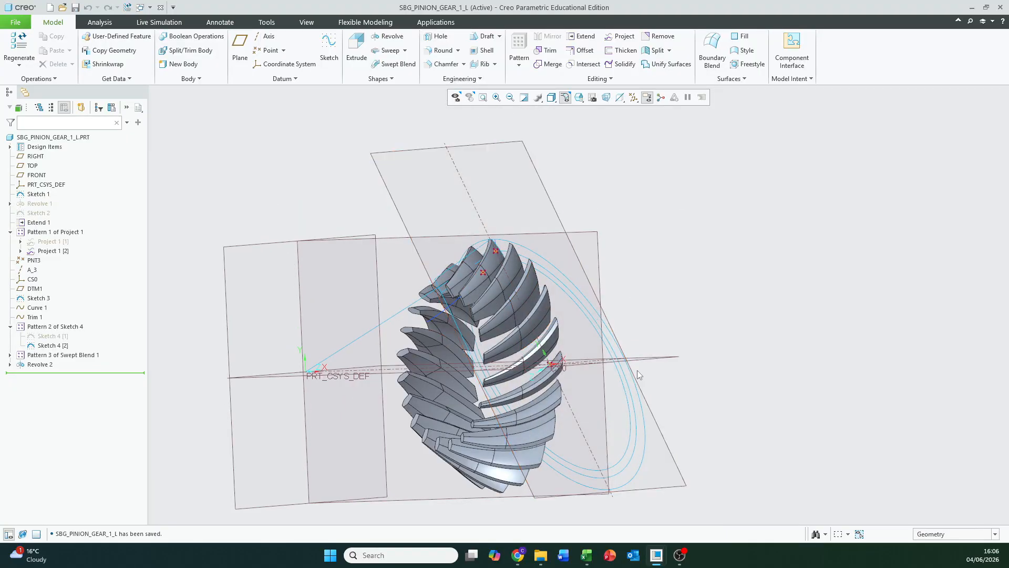
middle_click_drag(517, 328, 443, 333)
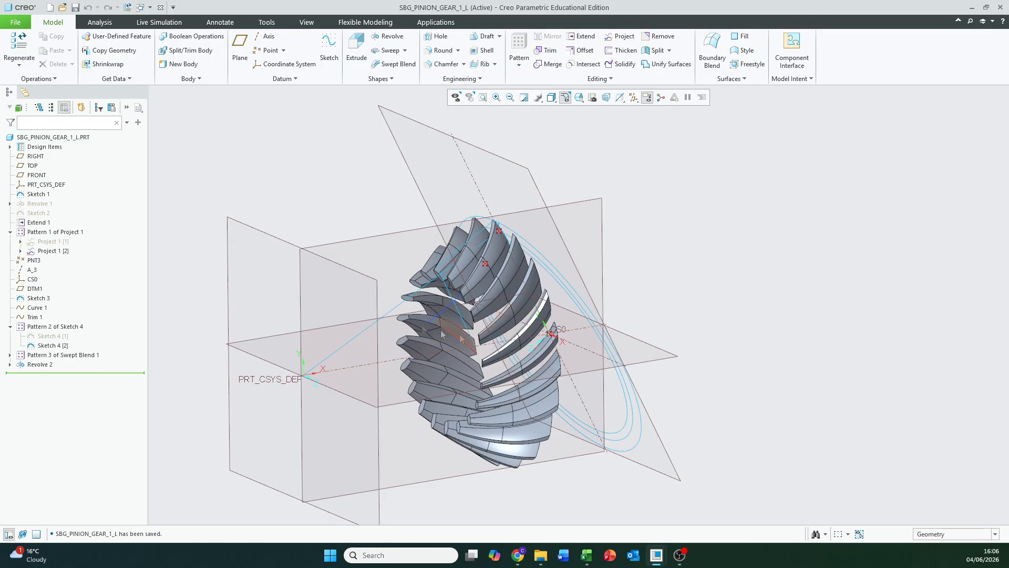
left_click(399, 307)
left_click(328, 185)
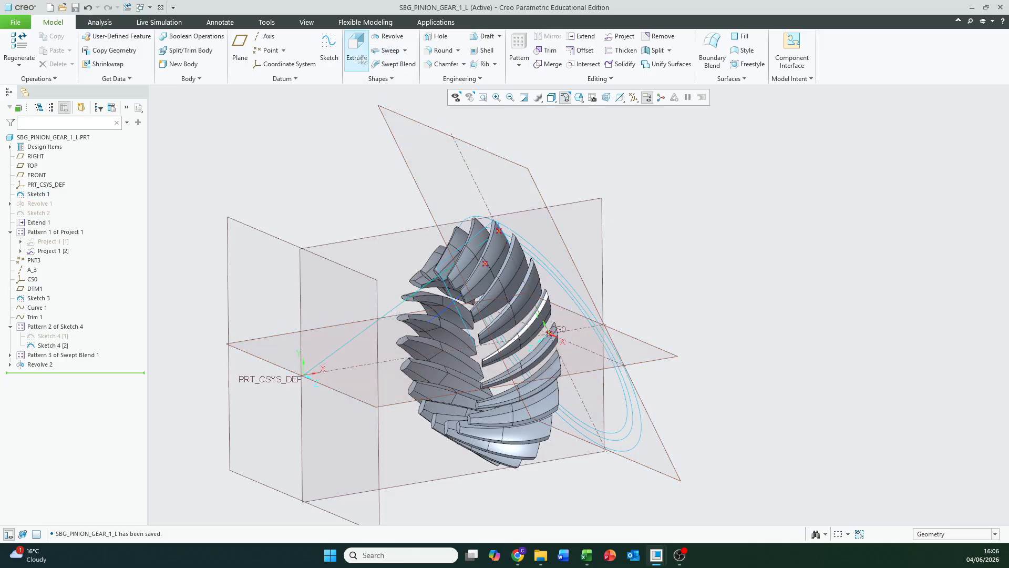
left_click(392, 37)
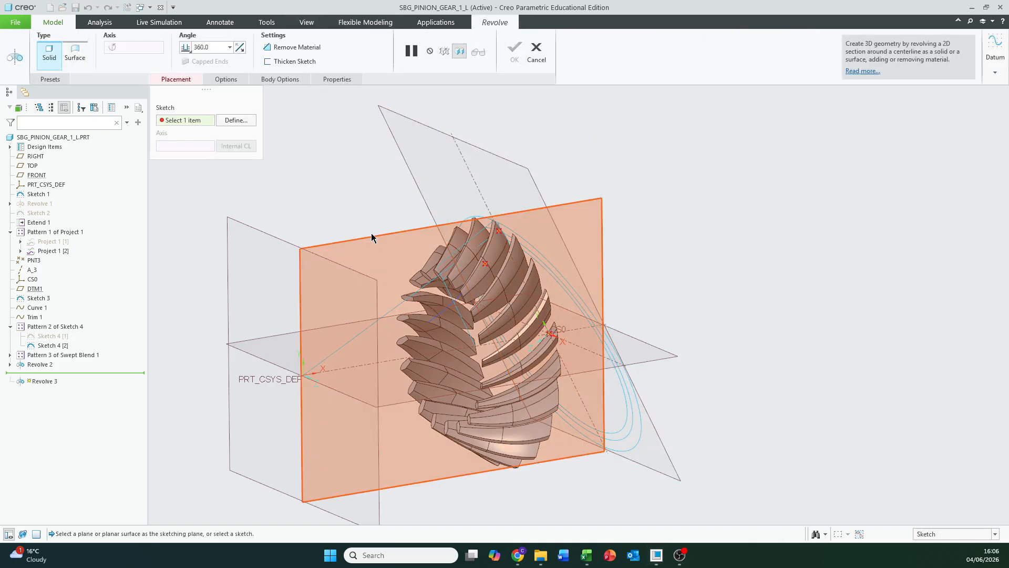
left_click(371, 237)
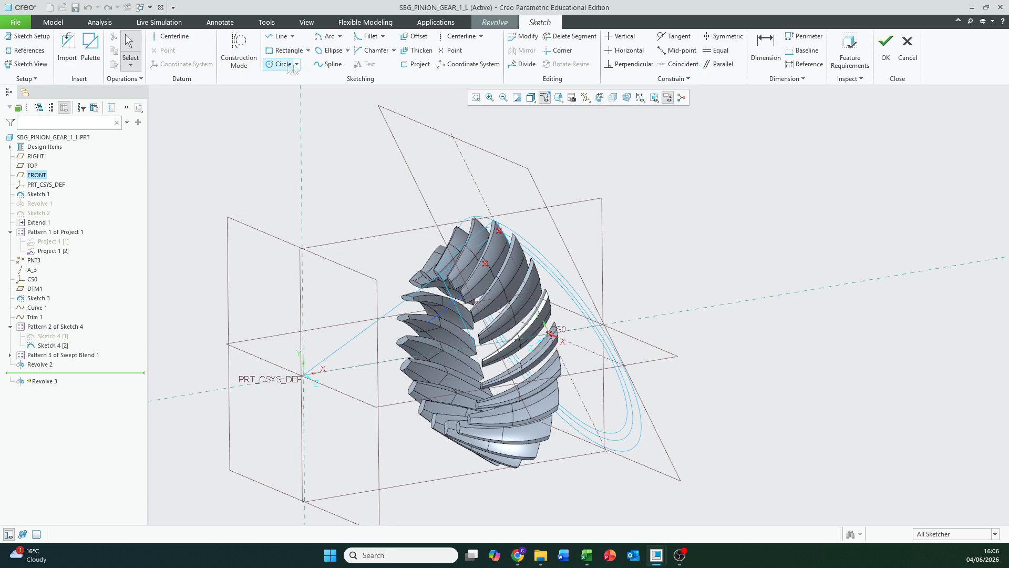
Project the Sketch 1 root line and the inner and outer sloping lines into the section, and orient the view to the sketch plane
left_click(419, 66)
mouse_move(450, 281)
middle_mouse_down()
mouse_move(463, 274)
mouse_move(440, 278)
middle_mouse_up()
scroll(440, 279, "down", 7)
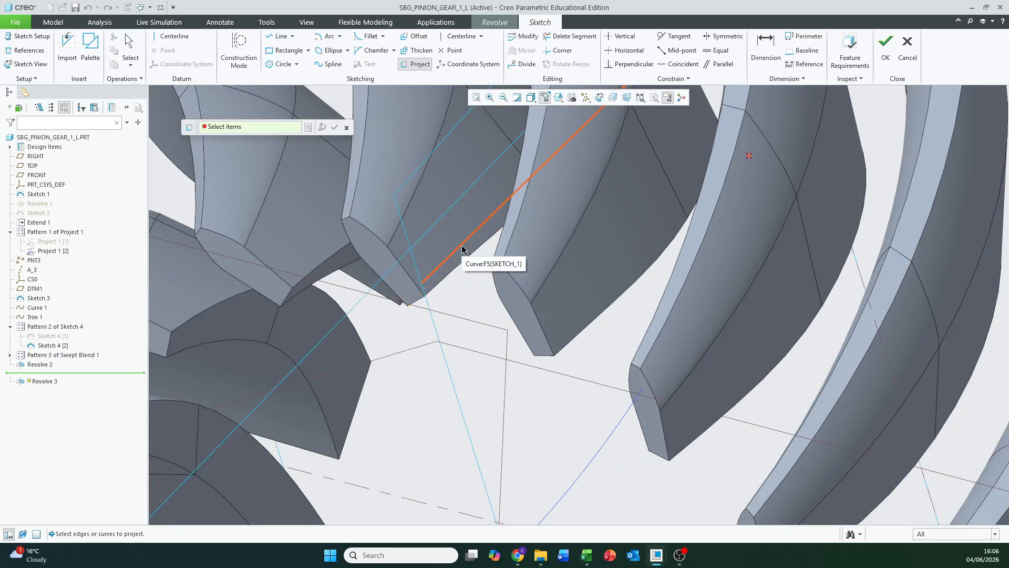
left_click(462, 249)
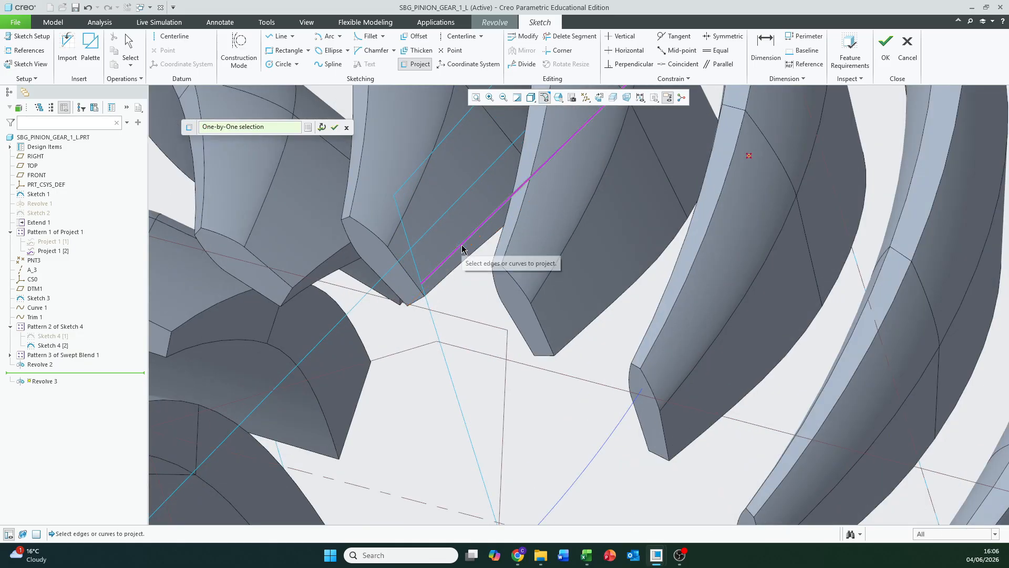
left_click(429, 308)
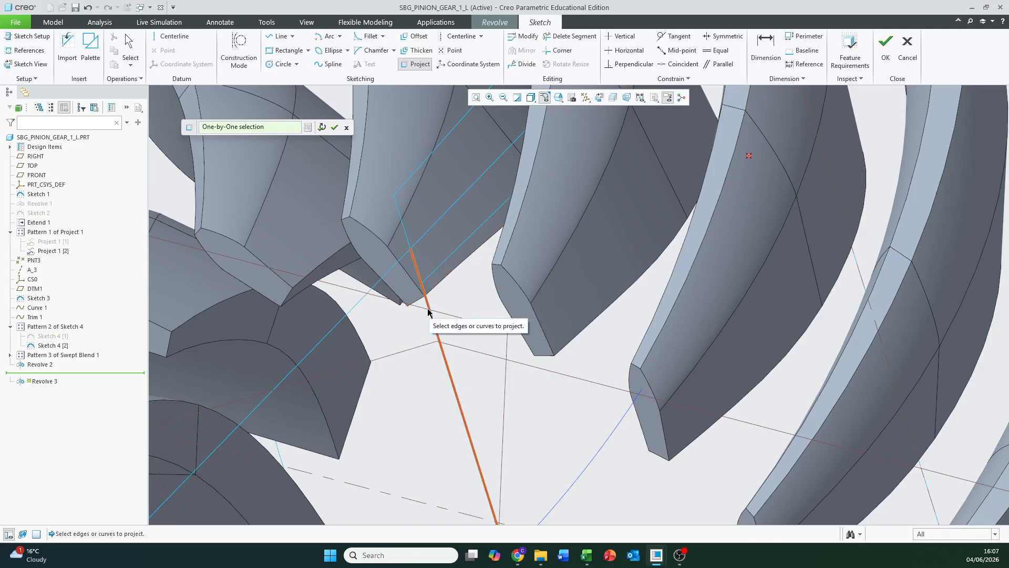
scroll(429, 308, "down", 3)
left_click(438, 286)
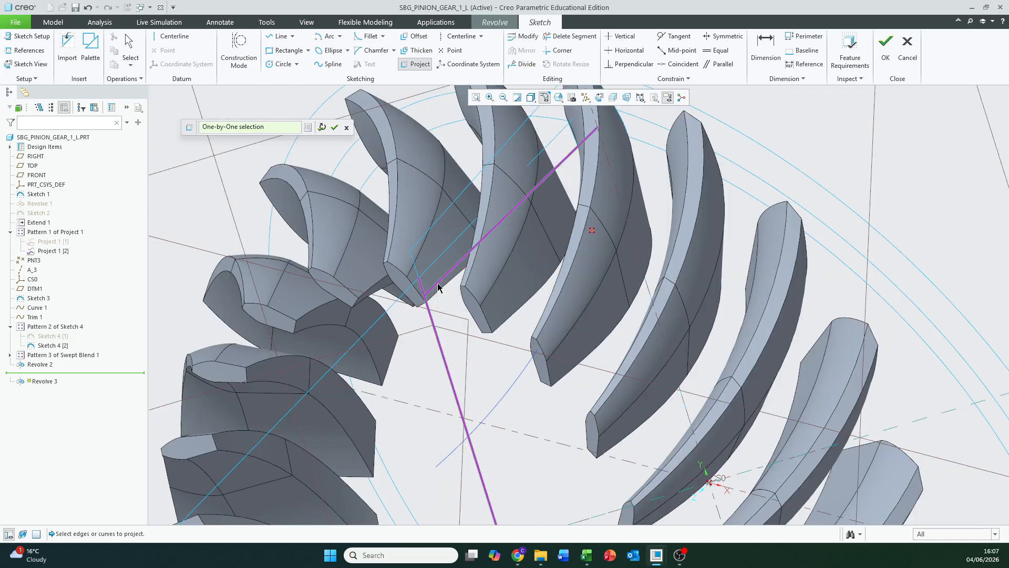
middle_click_drag(563, 200, 620, 263)
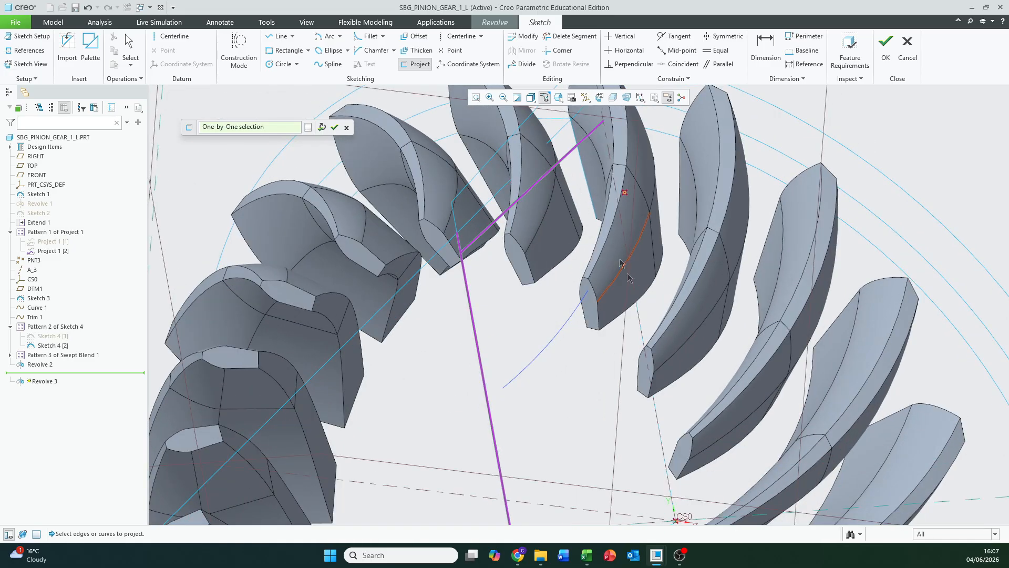
left_click(635, 320)
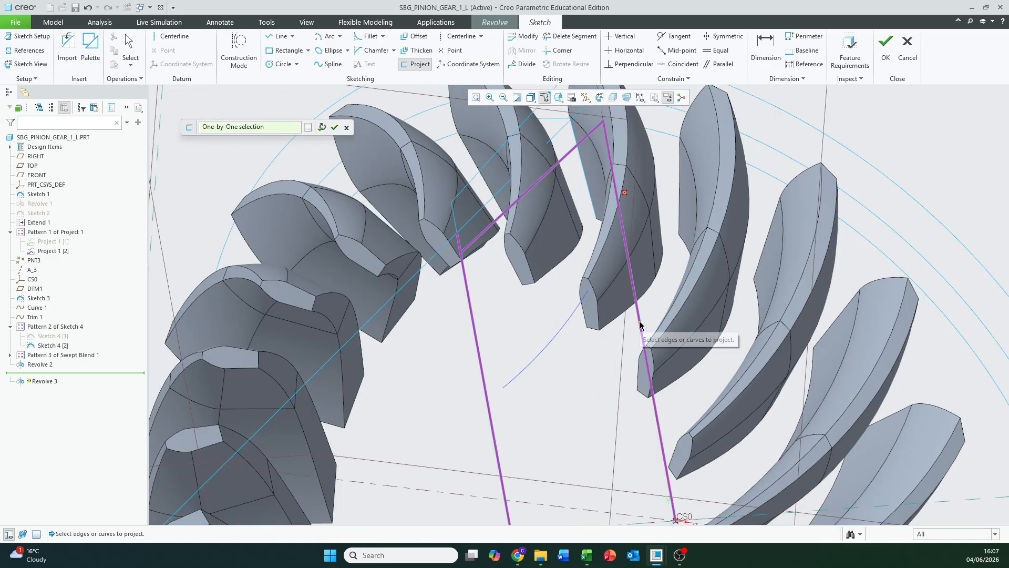
left_click(334, 128)
left_click(599, 97)
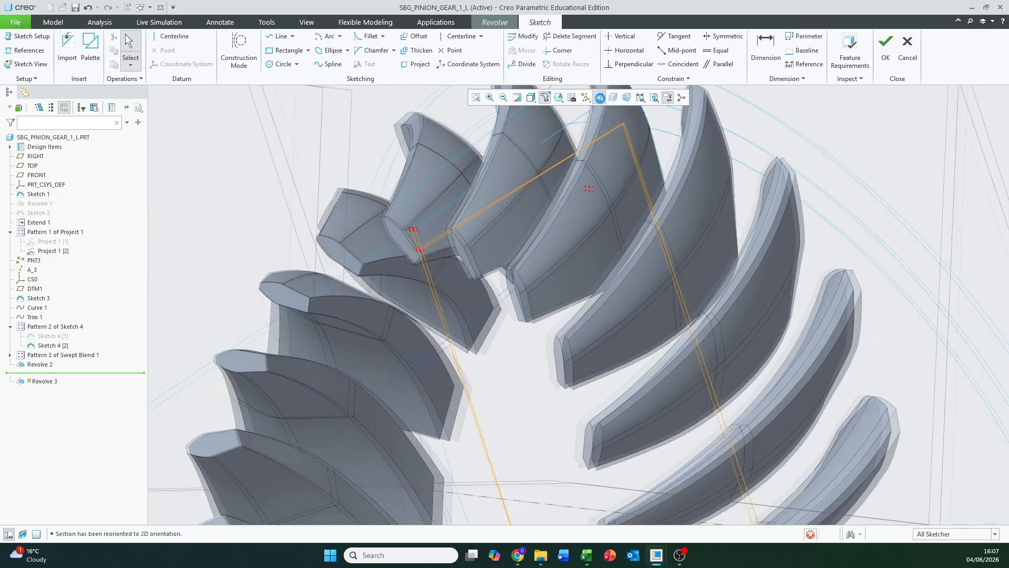
Trim off the short stub of the projected inner sloping line that extends above the root line
left_click(571, 37)
scroll(395, 245, "down", 5)
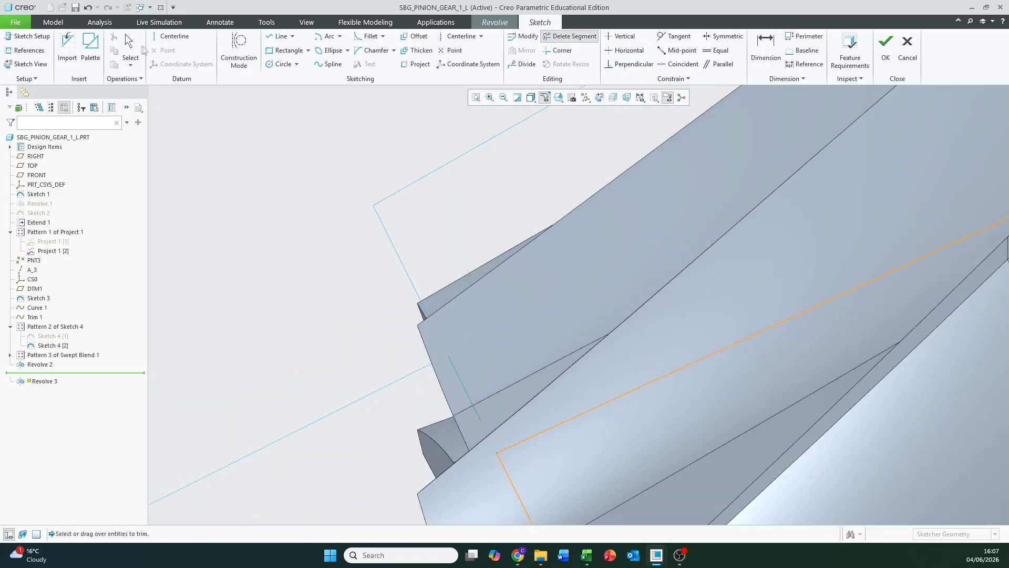
left_click(130, 47)
scroll(606, 311, "up", 6)
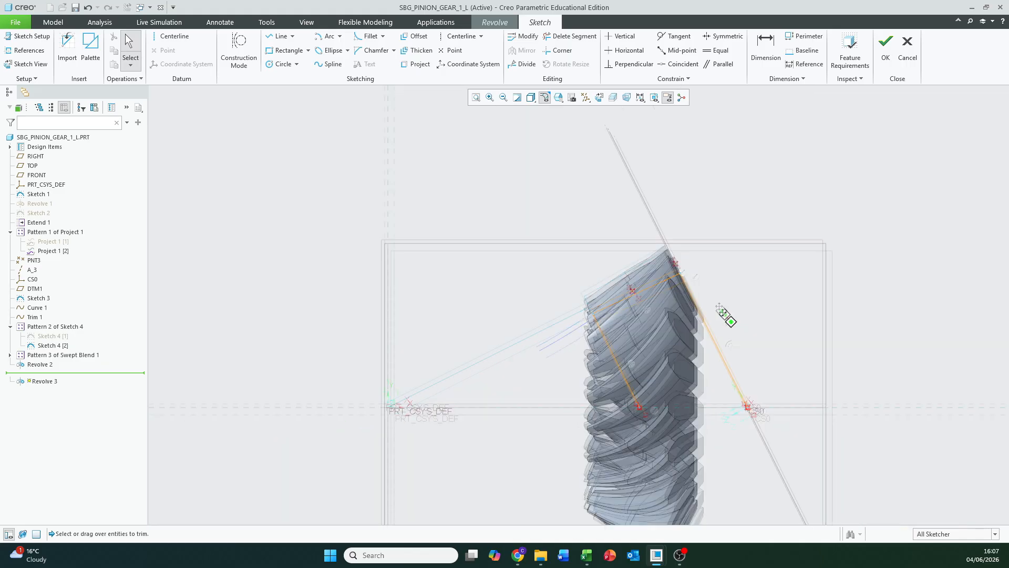
scroll(711, 246, "down", 4)
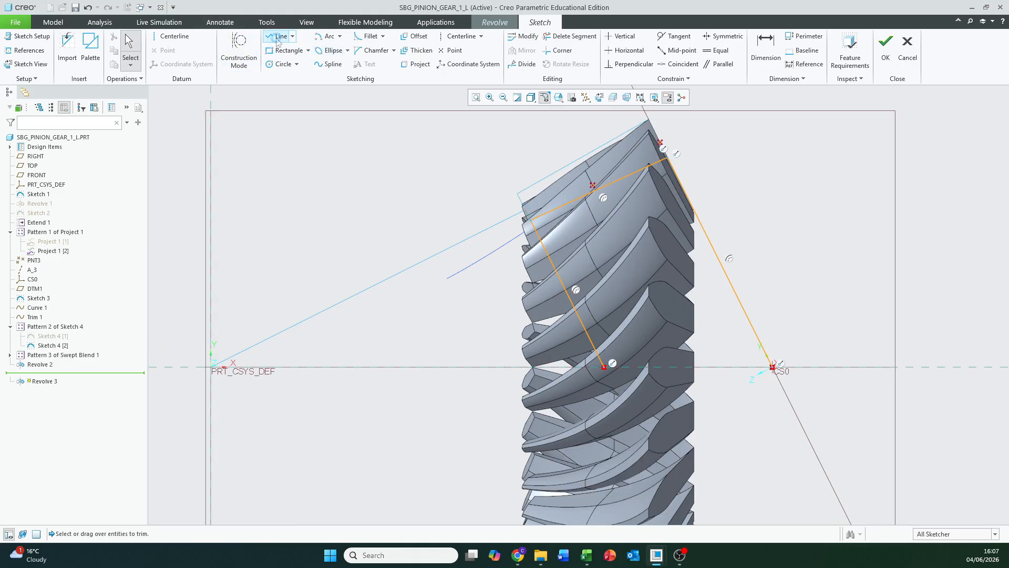
Draw vertical lines about 16.2 and 18.6 long from the inner and outer sloping lines to the axis, and trim the sloping remainders
left_click(279, 37)
scroll(543, 279, "down", 2)
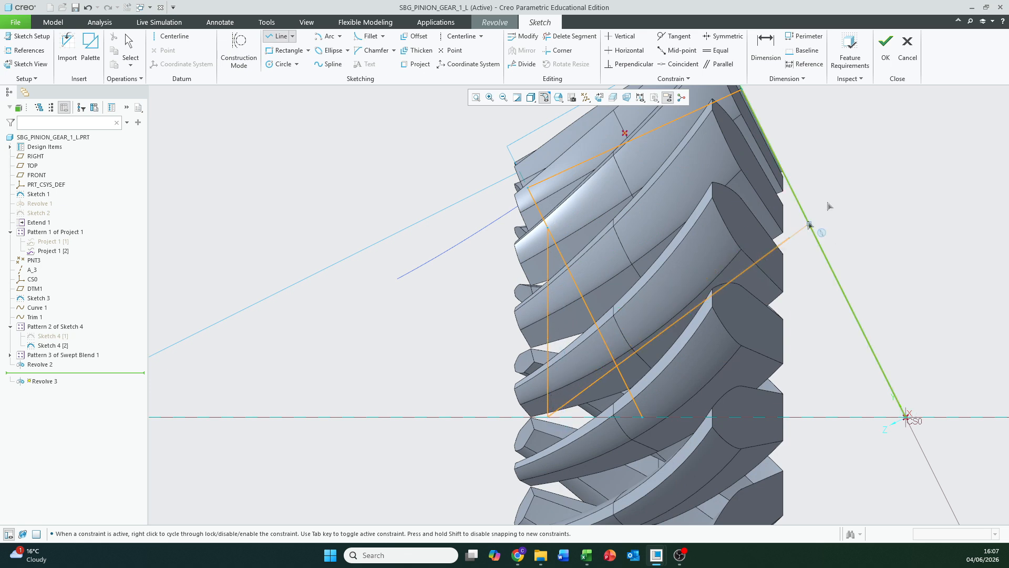
middle_click(863, 172)
left_click(797, 200)
left_click(795, 418)
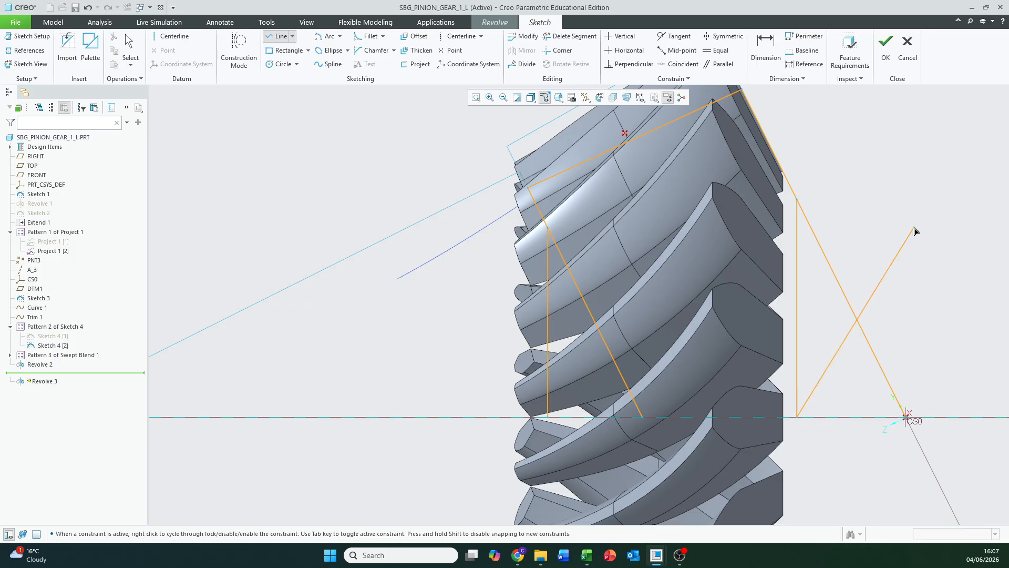
left_click(571, 35)
left_click(833, 262)
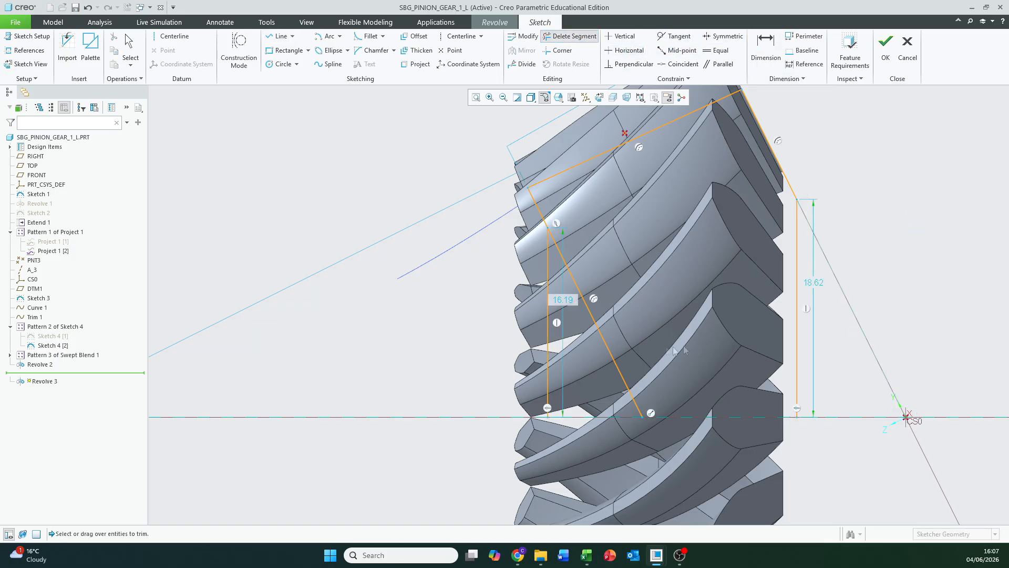
Dimension the outer sloping edge of the body section to 15 and the inner sloping edge to 5
left_click(757, 53)
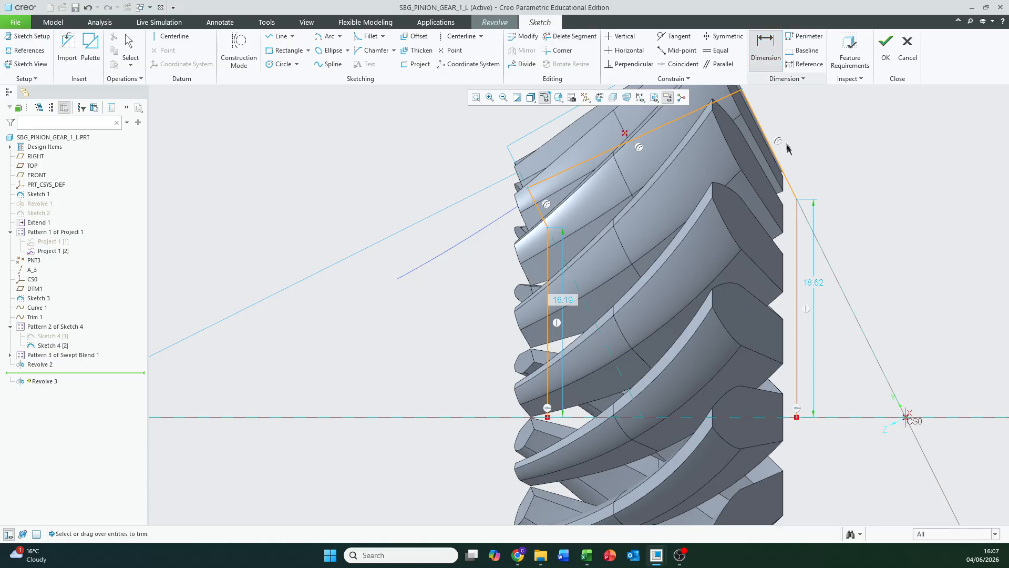
middle_click(830, 151)
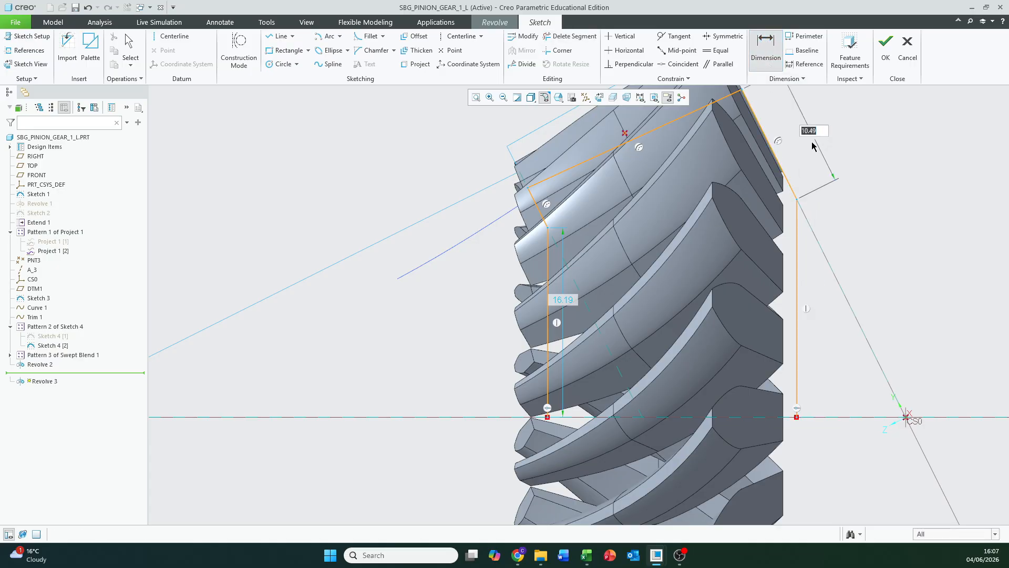
key("Return")
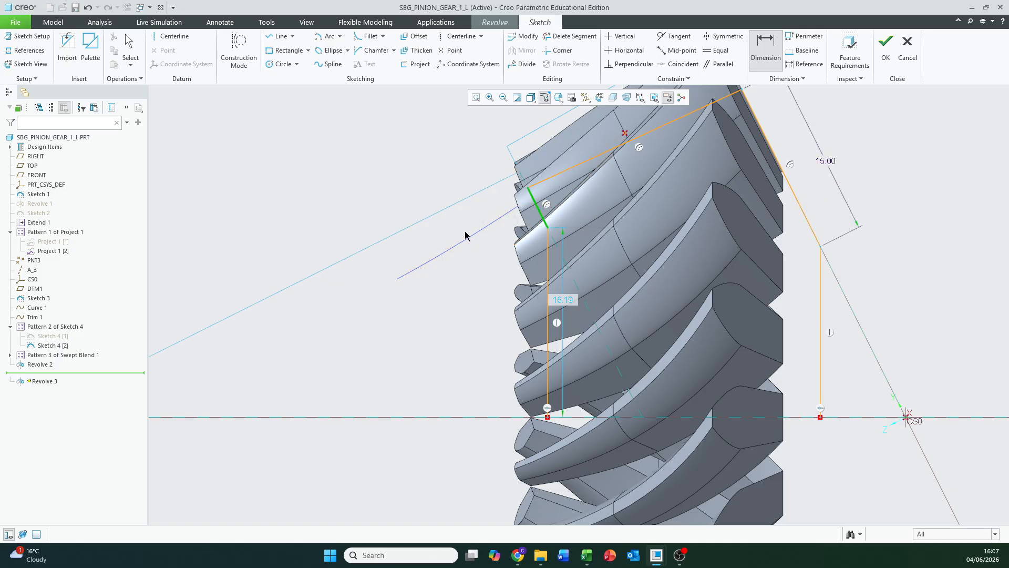
middle_click(477, 242)
type("5")
key("Return")
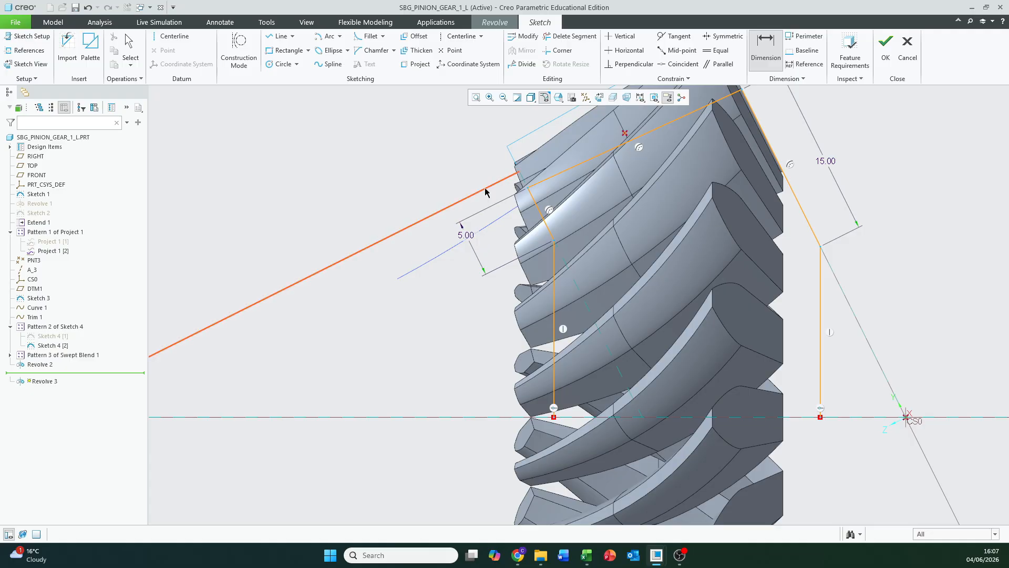
Close the body section with a straight line along the axis between the lower ends of the two vertical lines
left_click(277, 40)
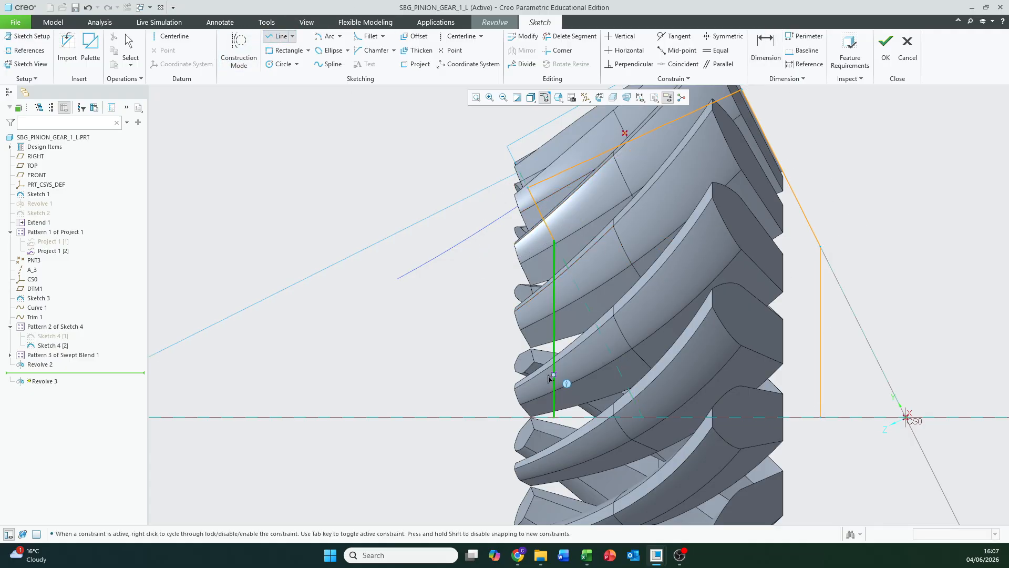
left_click(554, 417)
left_click(820, 417)
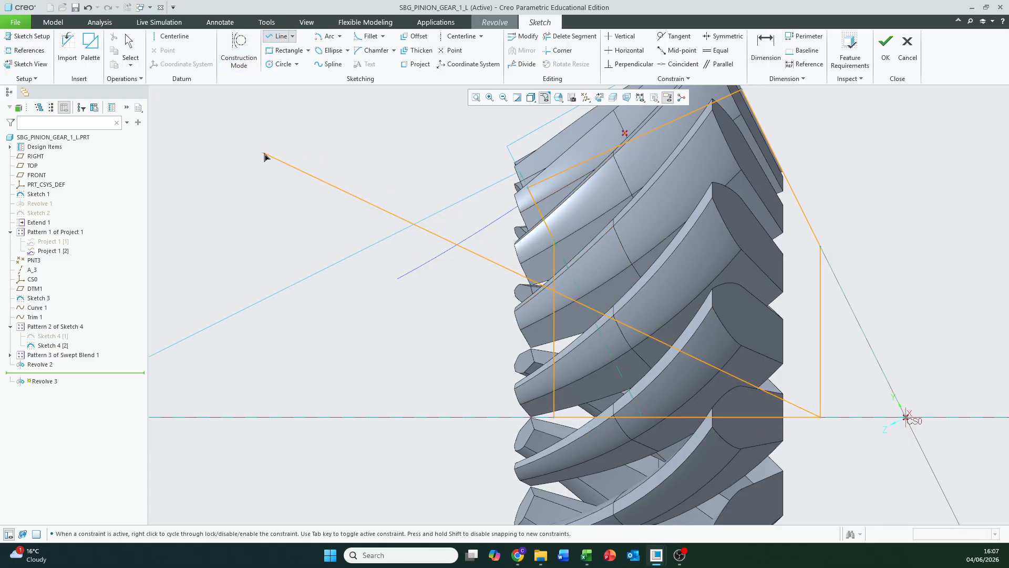
left_click(129, 46)
scroll(482, 281, "up", 3)
middle_click_drag(450, 200, 432, 224, "shift")
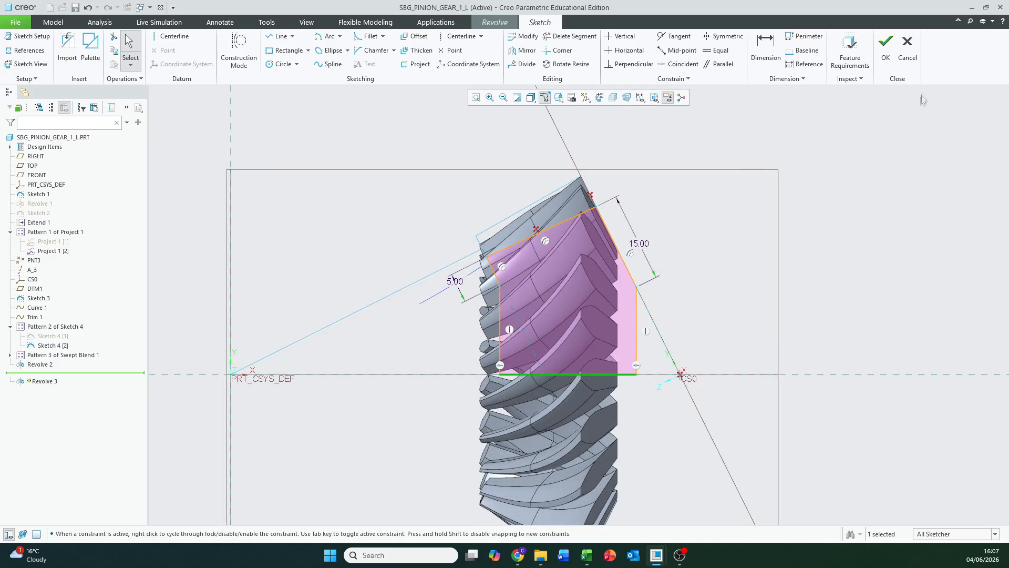
Finish the section and revolve it as a solid 360° about axis A_1, completing the gear body
left_click(886, 50)
key("ctrl+d")
left_click(367, 373)
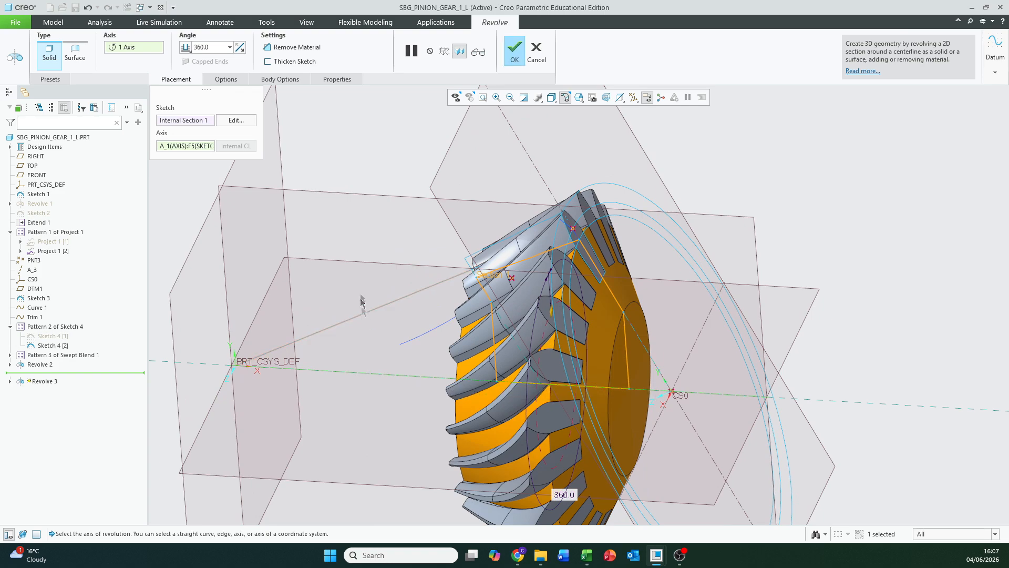
middle_click_drag(367, 373, 381, 227)
left_click(515, 51)
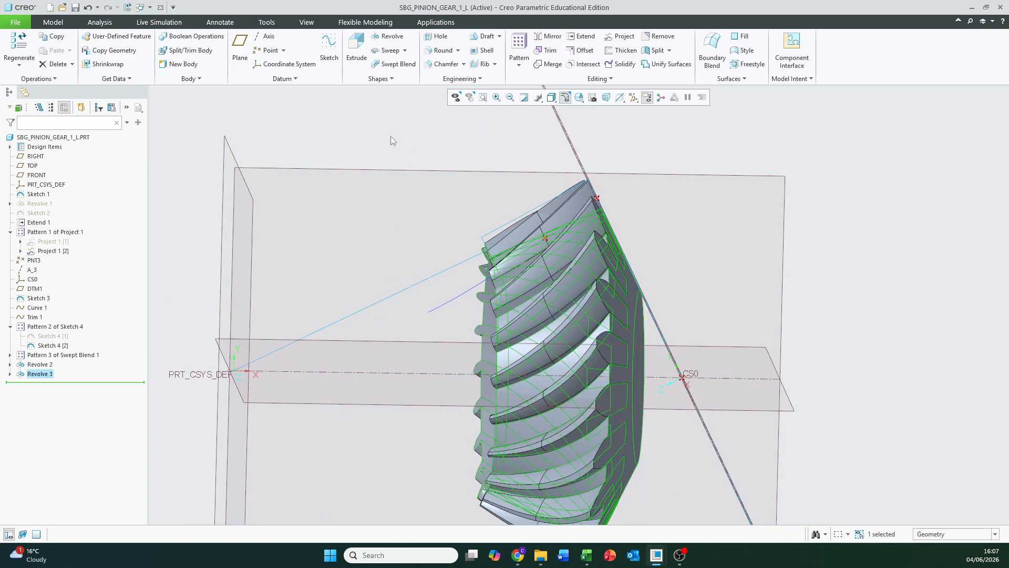
Inspect the revolved gear body and its teeth from several angles, and save the part
middle_click_drag(437, 293, 500, 302)
scroll(506, 304, "down", 2)
scroll(509, 301, "up", 3)
scroll(498, 286, "down", 3)
key("ctrl+d")
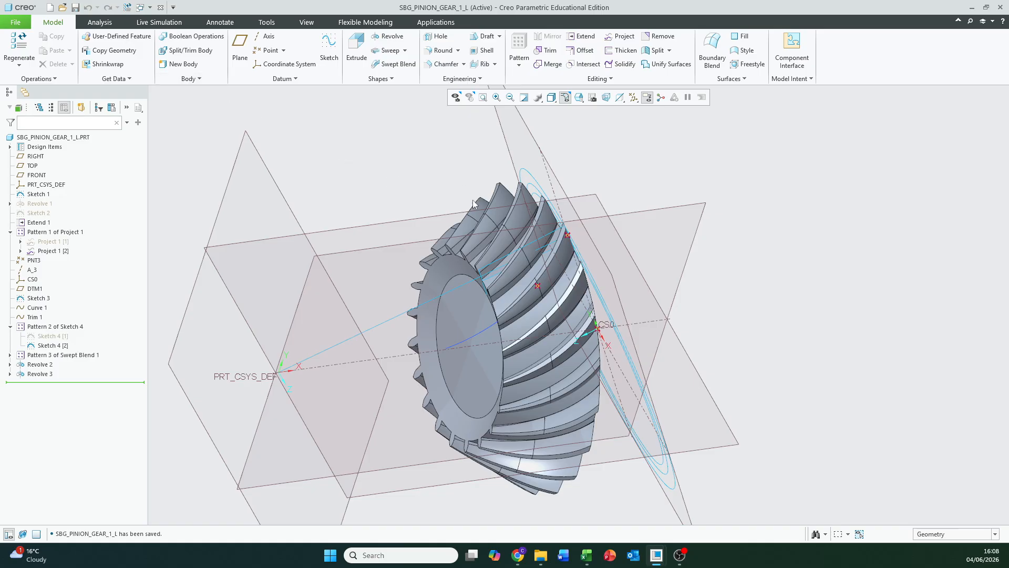
middle_click_drag(472, 200, 489, 226)
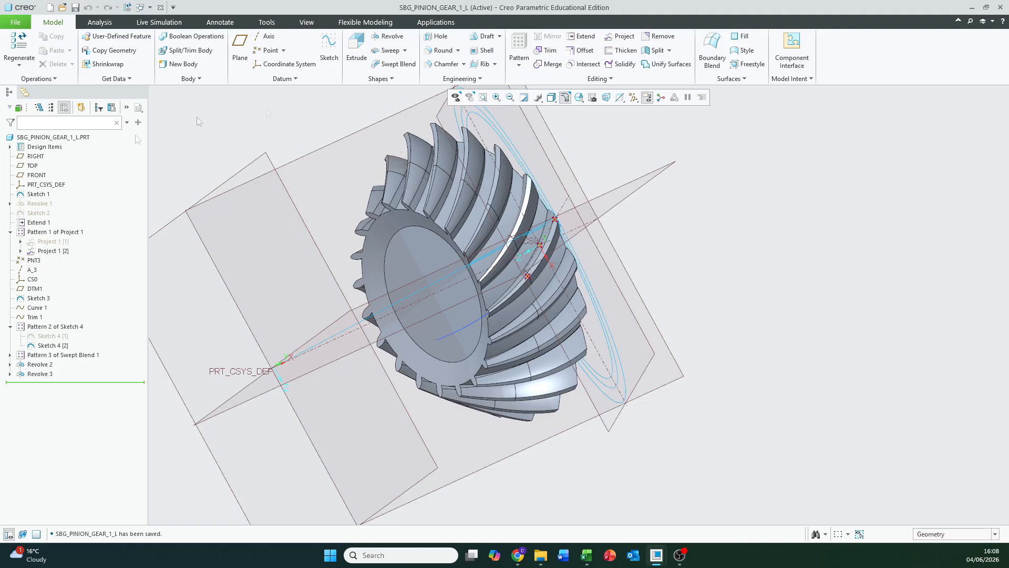
Open Sketch 2, orient it to its sketch plane, review the dimensions of the tooth-path arc, and close the sketch
left_click(30, 213)
left_click(46, 163)
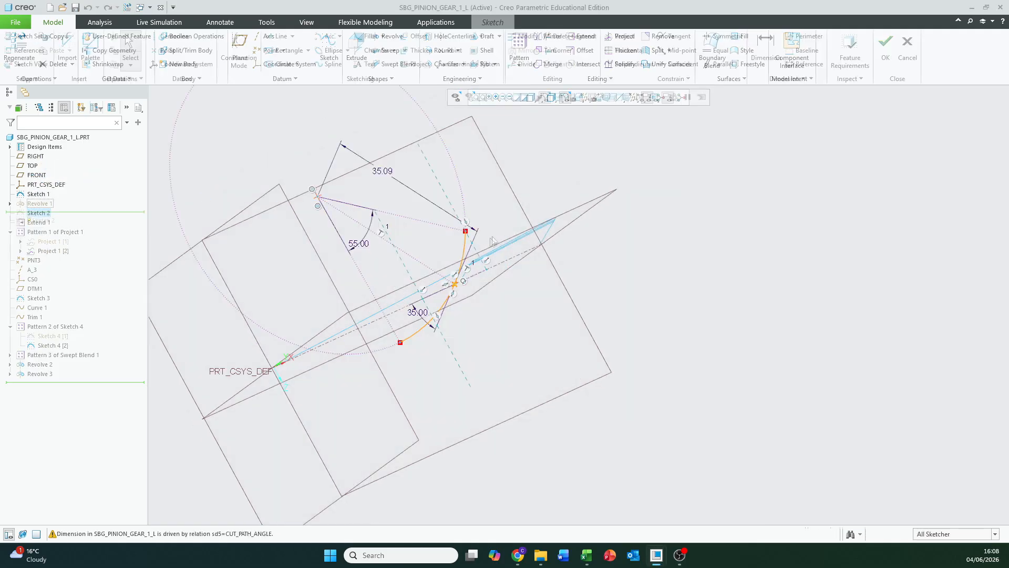
left_click(599, 97)
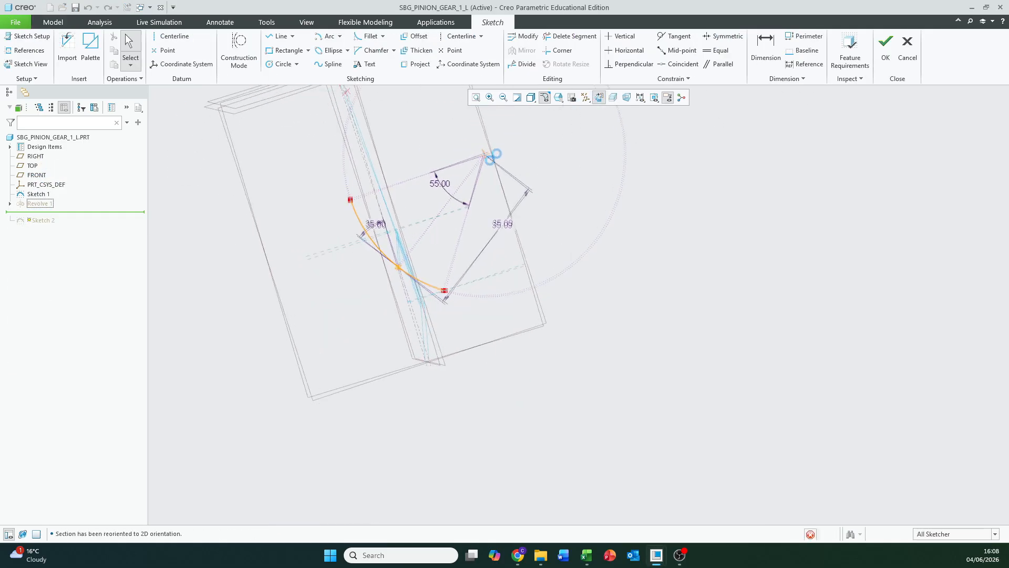
middle_click_drag(429, 151, 446, 199)
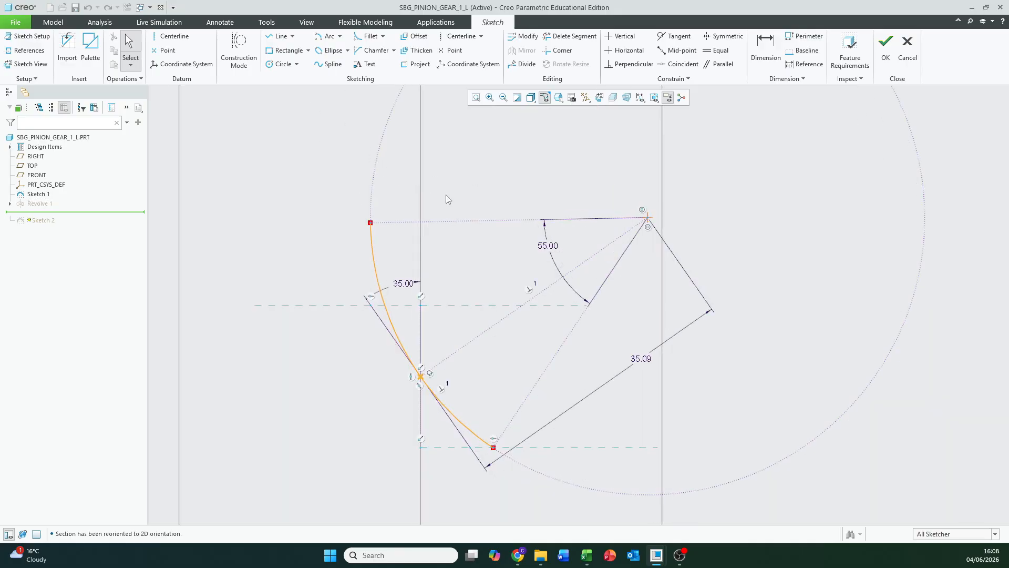
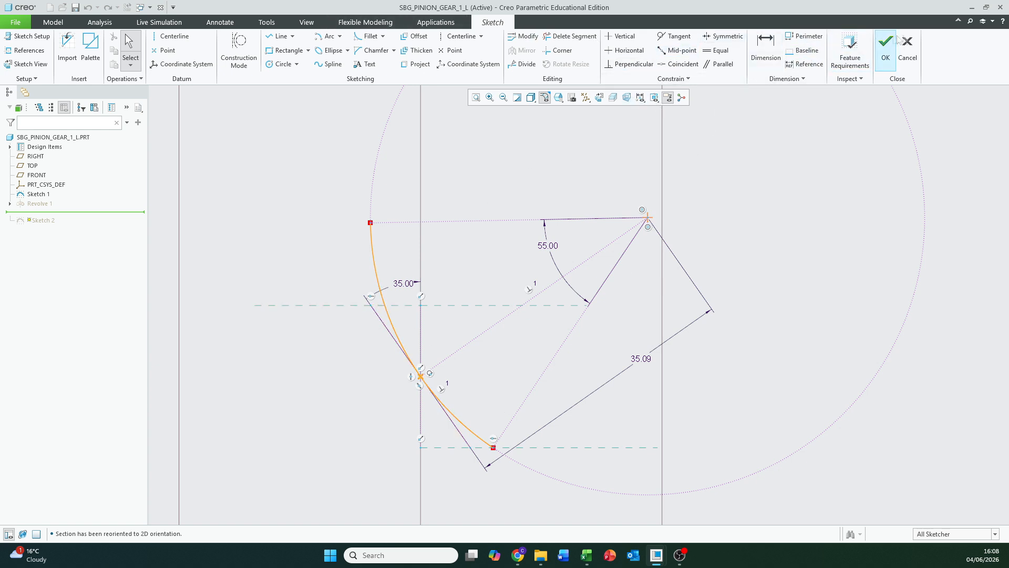
left_click(886, 46)
left_click(537, 296)
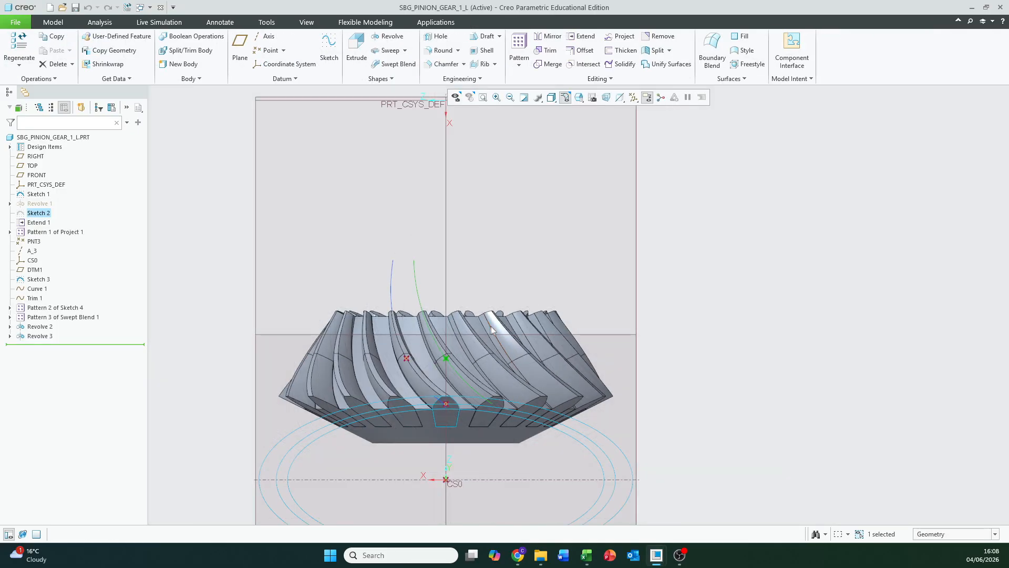
Examine the curved teeth, the inner end face and the cone line to the default coordinate system from several angles
mouse_move(491, 326)
middle_mouse_down()
mouse_move(634, 194)
mouse_move(654, 146)
middle_mouse_up()
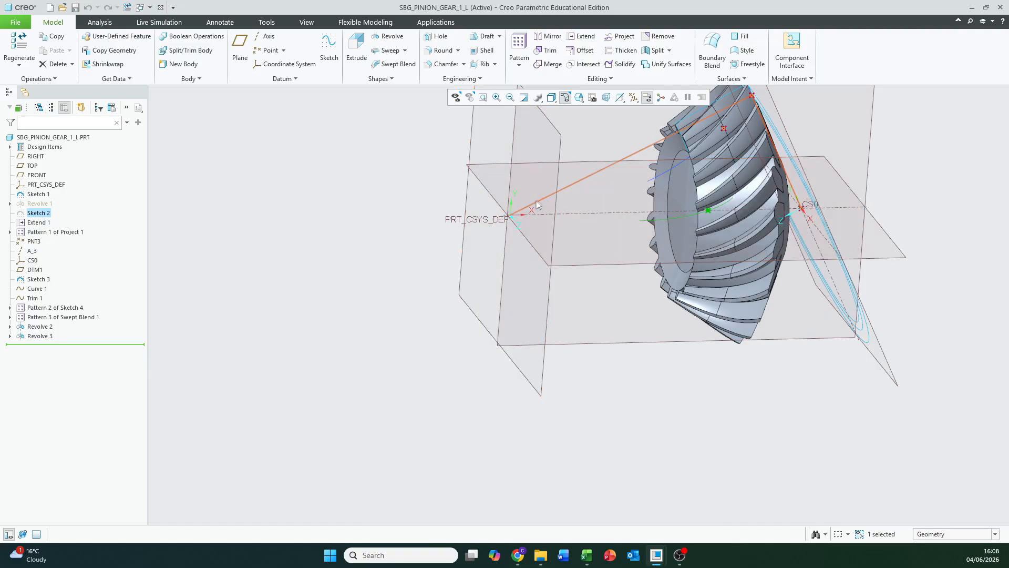
middle_click_drag(680, 142, 701, 125)
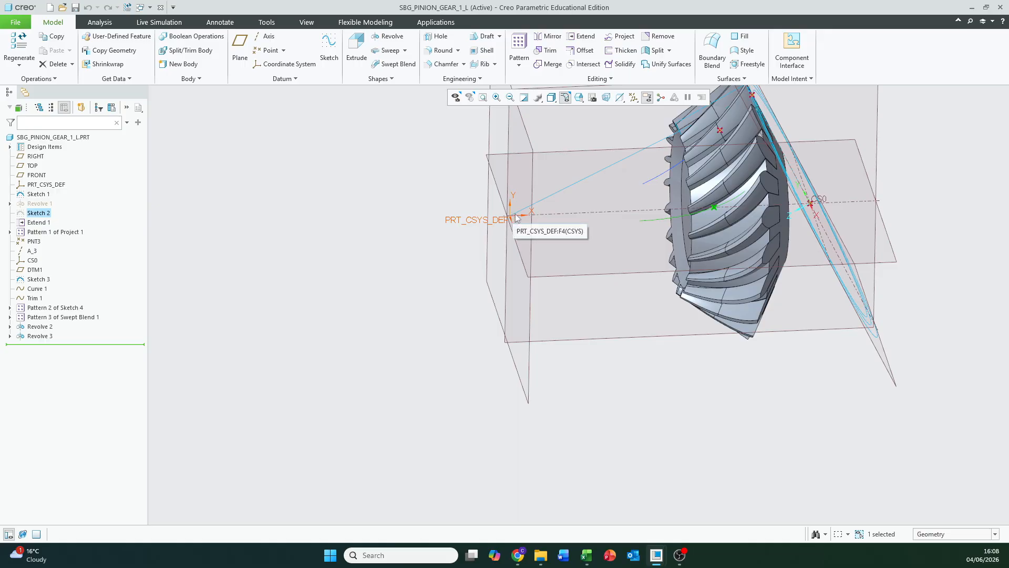
middle_click_drag(515, 217, 471, 278, "shift")
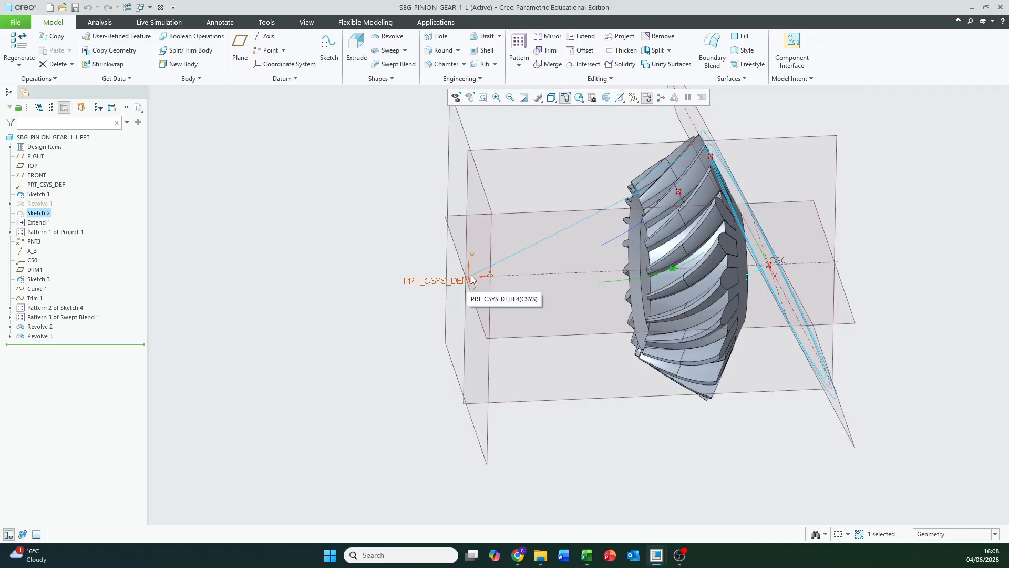
scroll(676, 181, "up", 3)
middle_click_drag(676, 178, 675, 184)
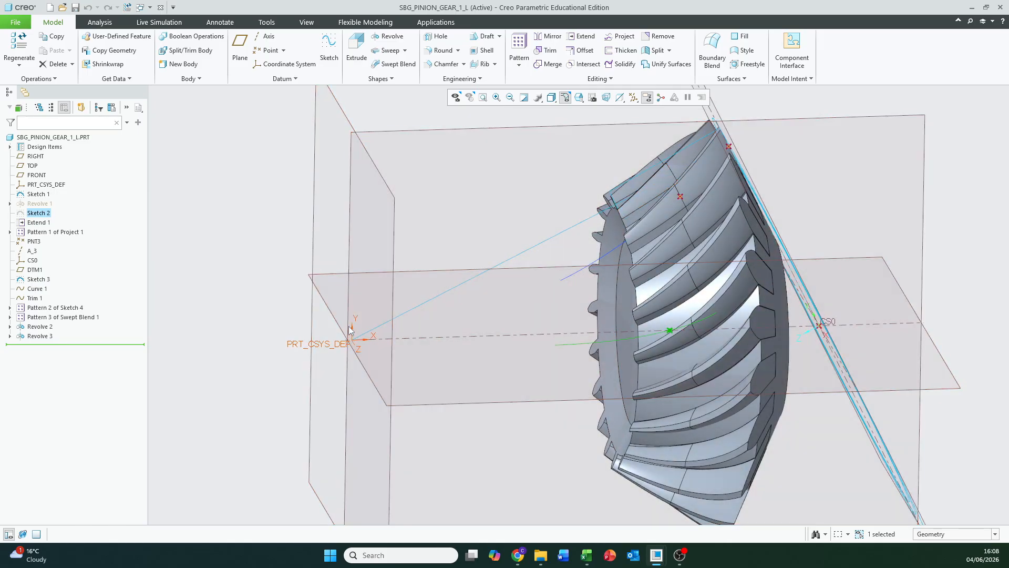
middle_click_drag(369, 330, 489, 247)
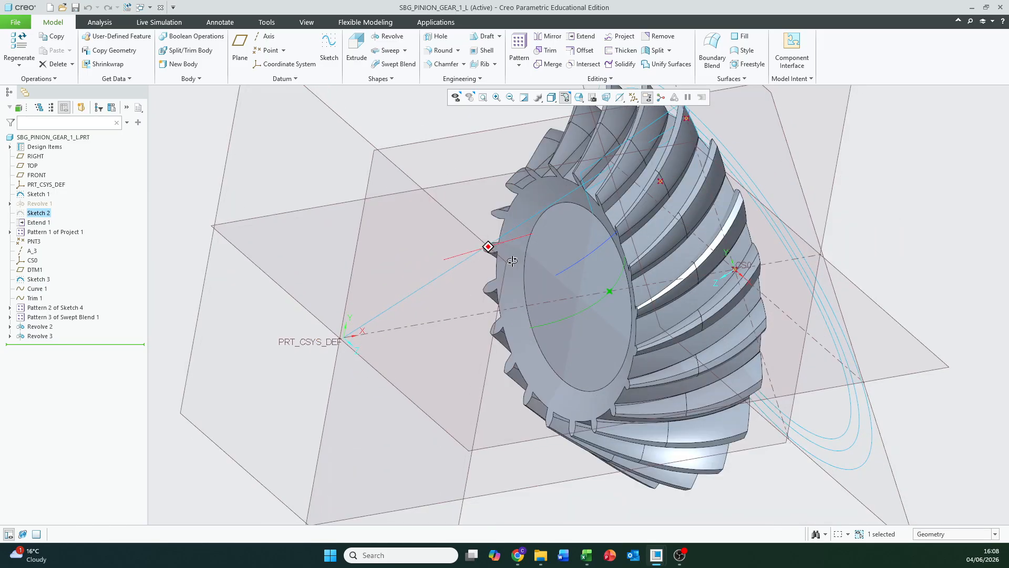
middle_click_drag(584, 269, 491, 288, "shift")
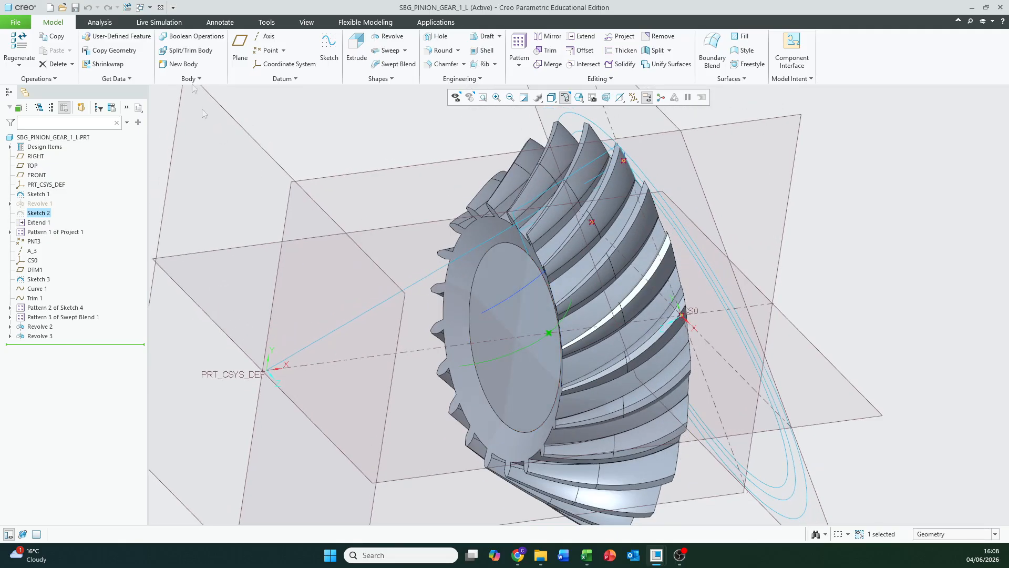
left_click(150, 7)
middle_click_drag(827, 131, 719, 248)
scroll(719, 248, "up", 2)
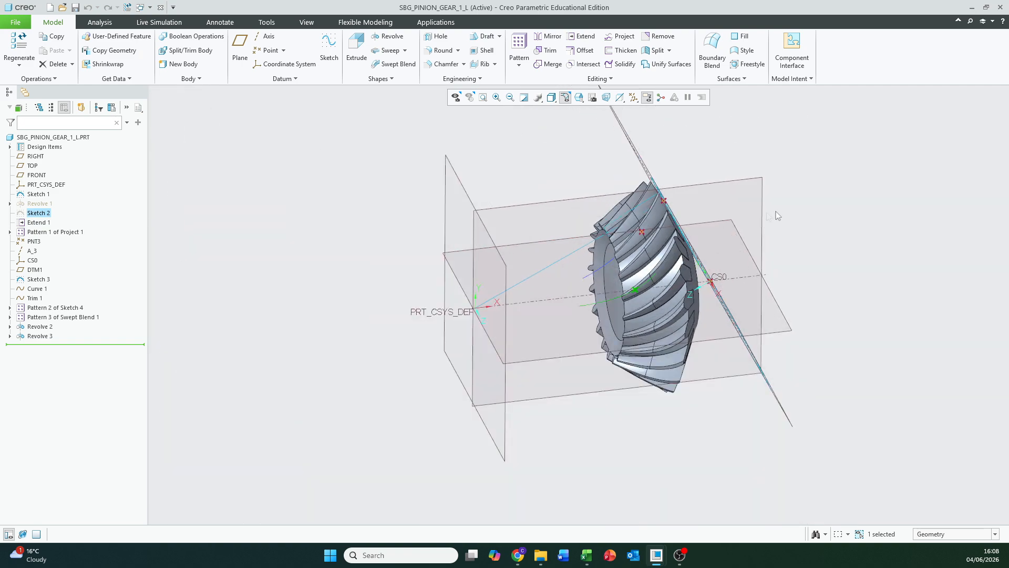
middle_click_drag(775, 211, 729, 214, "shift")
Switch to the Excel gear calculator, check the cut path angle formula and mean spiral angle input, and return to Creo
left_click(587, 555)
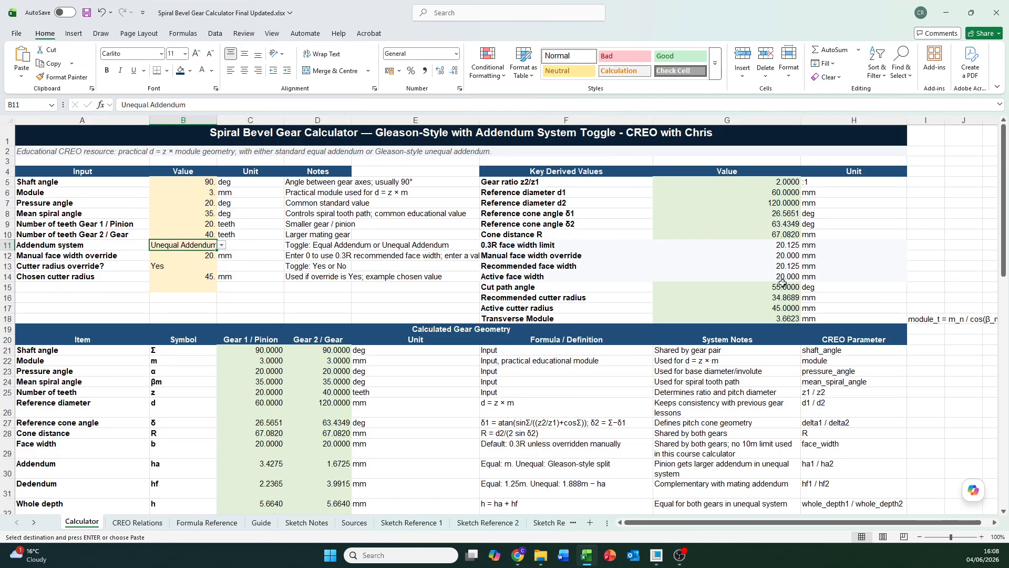
left_click(783, 284)
left_click(166, 109)
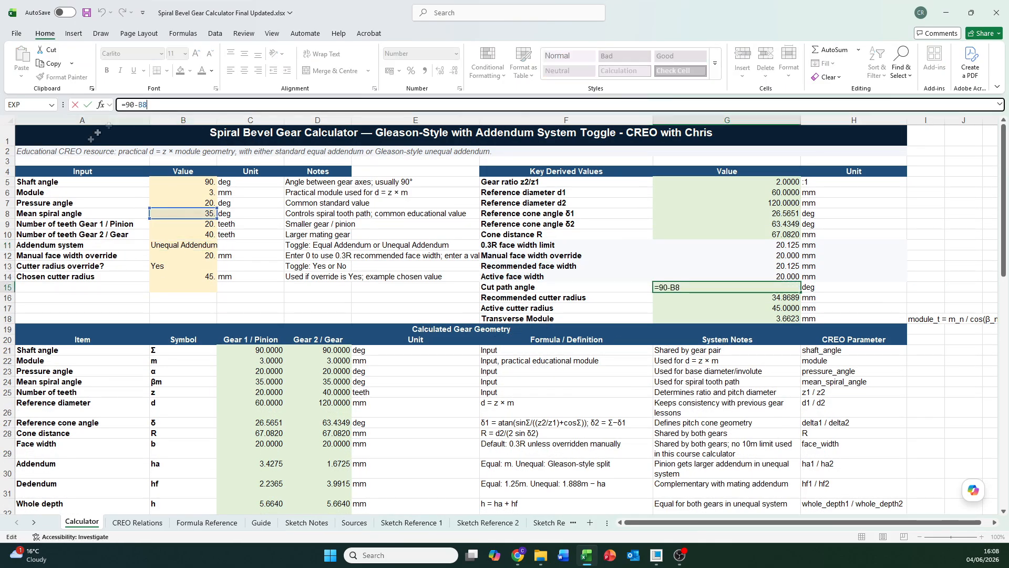
key("Escape")
left_click(193, 212)
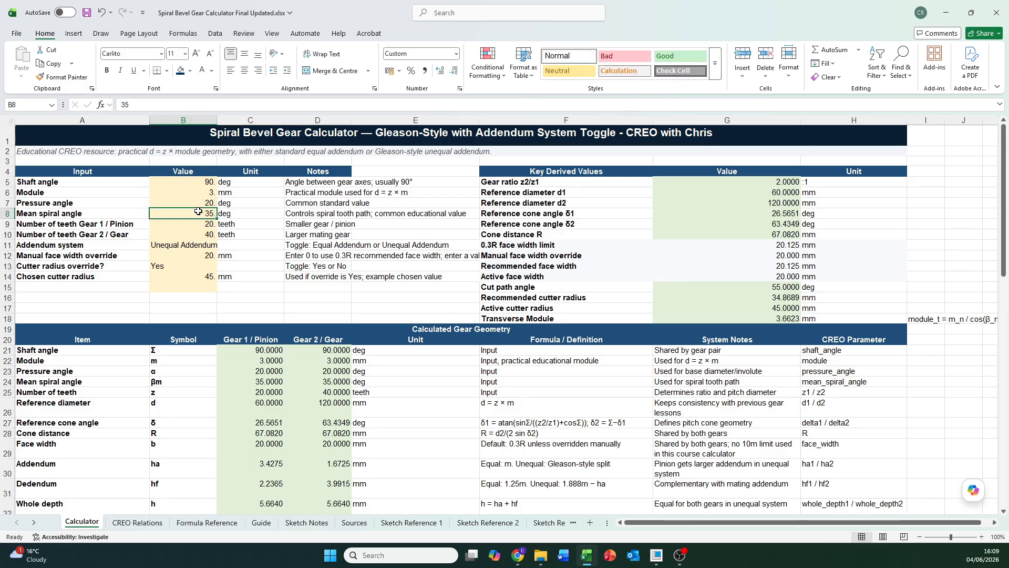
left_click(944, 9)
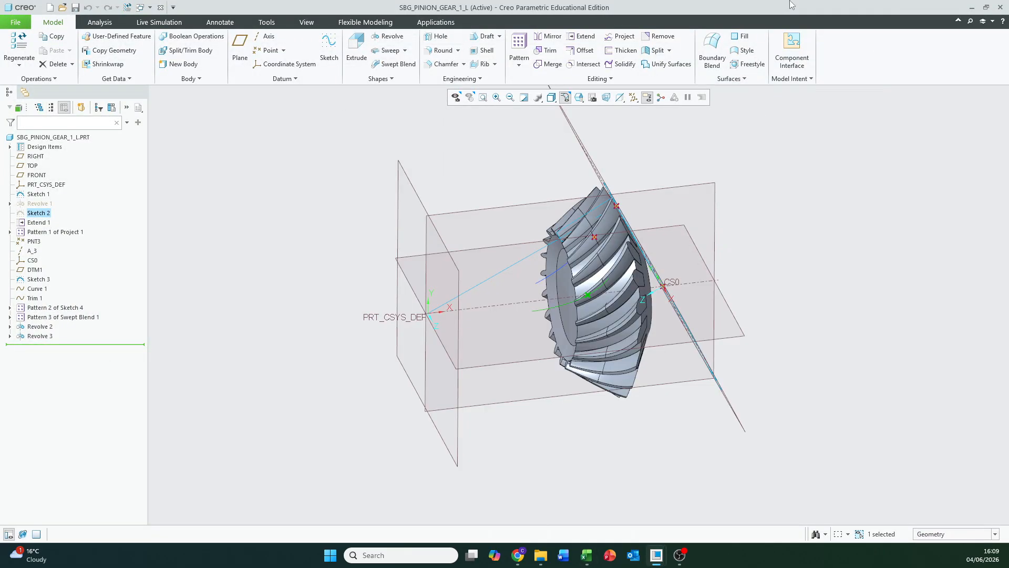
left_click(586, 555)
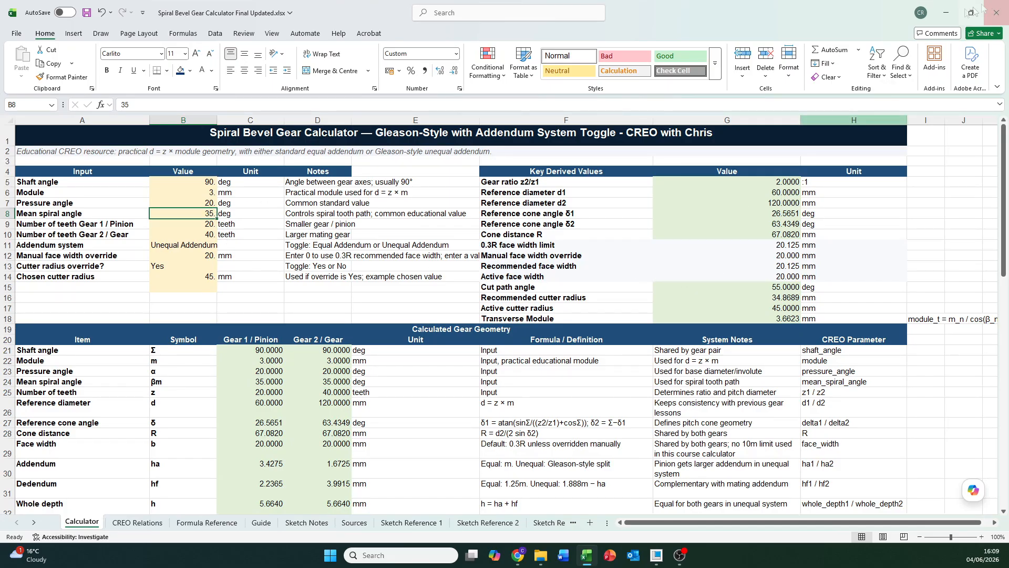
left_click(945, 12)
Highlight the projected tooth-path curve and examine its course through the tooth from the inner end to the outer end
scroll(599, 283, "down", 3)
mouse_move(600, 283)
middle_mouse_down()
mouse_move(620, 257)
mouse_move(616, 283)
mouse_move(768, 209)
middle_mouse_up()
mouse_move(536, 279)
middle_mouse_down()
mouse_move(558, 316)
mouse_move(534, 301)
middle_mouse_up()
scroll(532, 328, "down", 4)
scroll(534, 305, "up", 5)
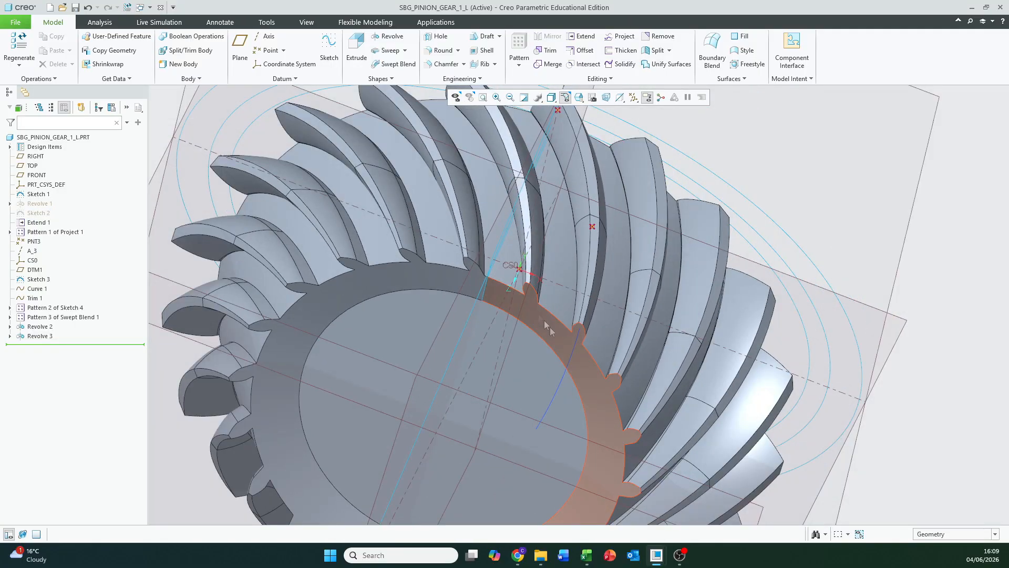
left_click(555, 394)
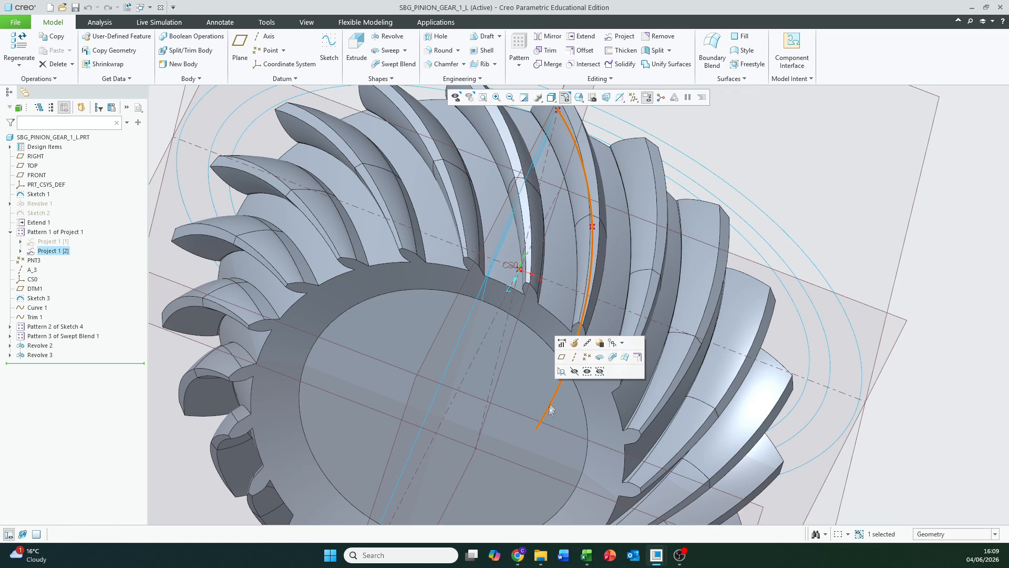
middle_click_drag(559, 394, 522, 419)
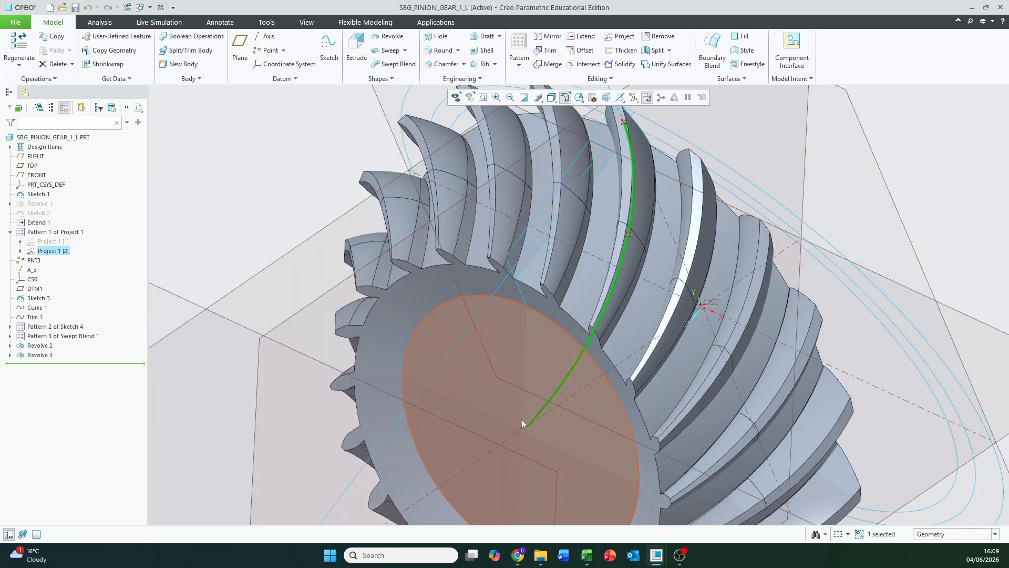
middle_click_drag(555, 355, 516, 158)
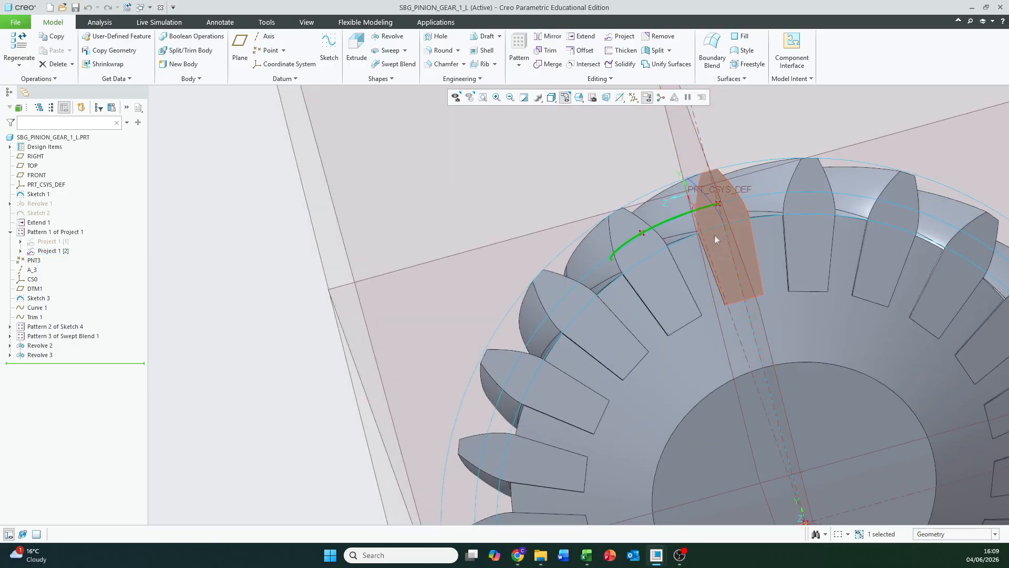
middle_click_drag(717, 239, 703, 192)
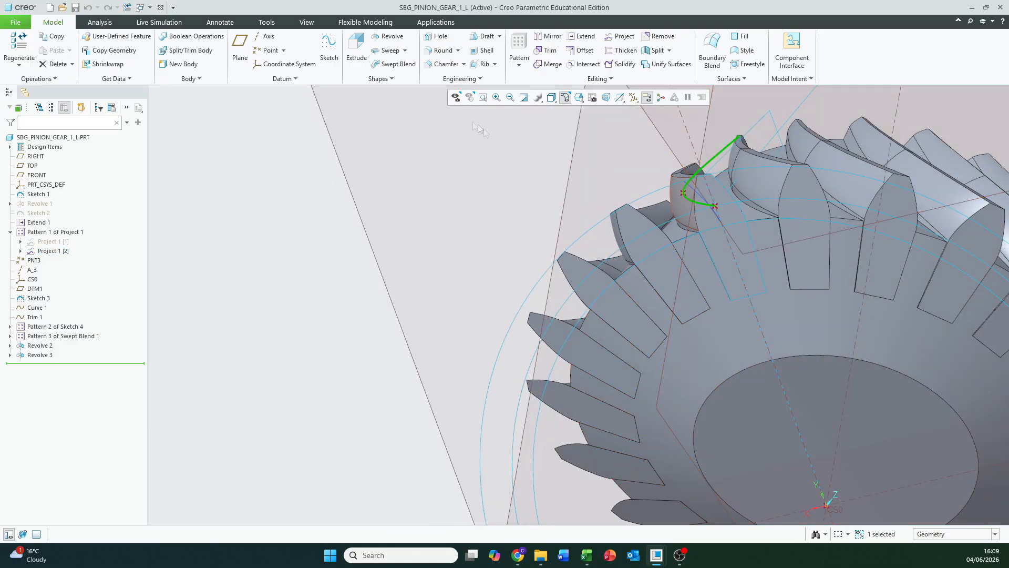
middle_click_drag(699, 200, 735, 231)
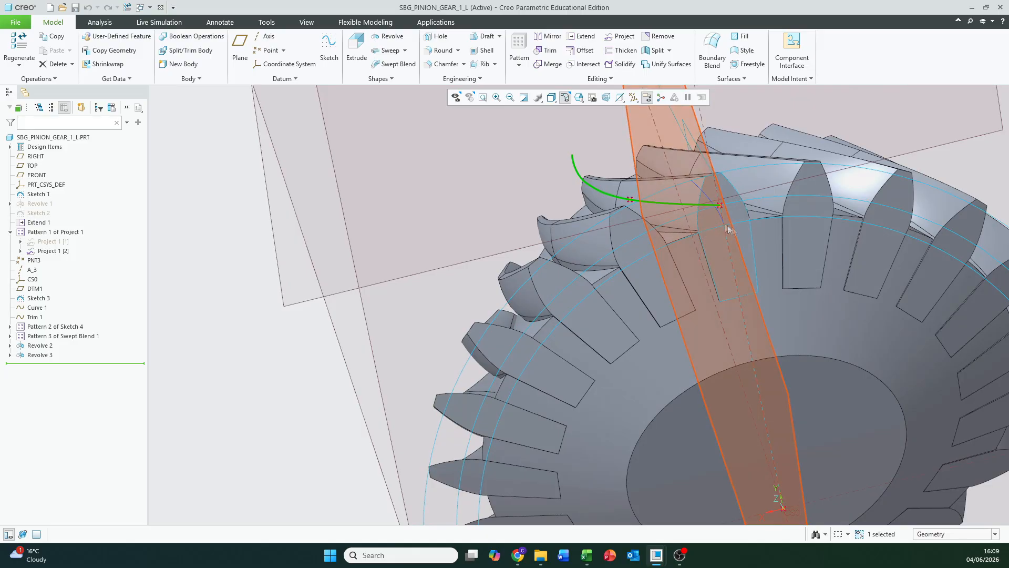
middle_click_drag(595, 191, 494, 327)
scroll(541, 328, "up", 3)
scroll(525, 383, "down", 3)
scroll(535, 342, "up", 3)
left_click(45, 214)
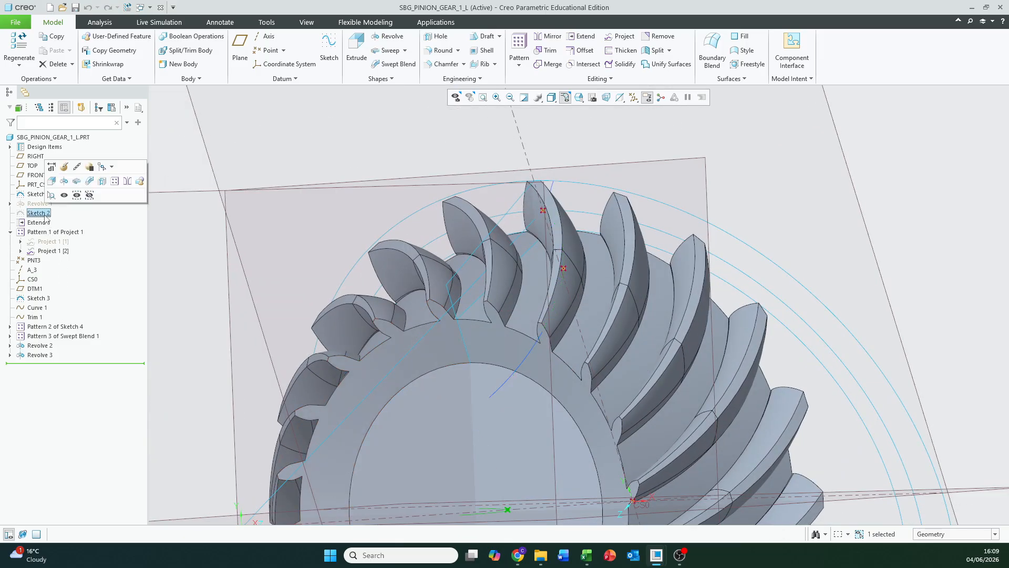
left_click(65, 181)
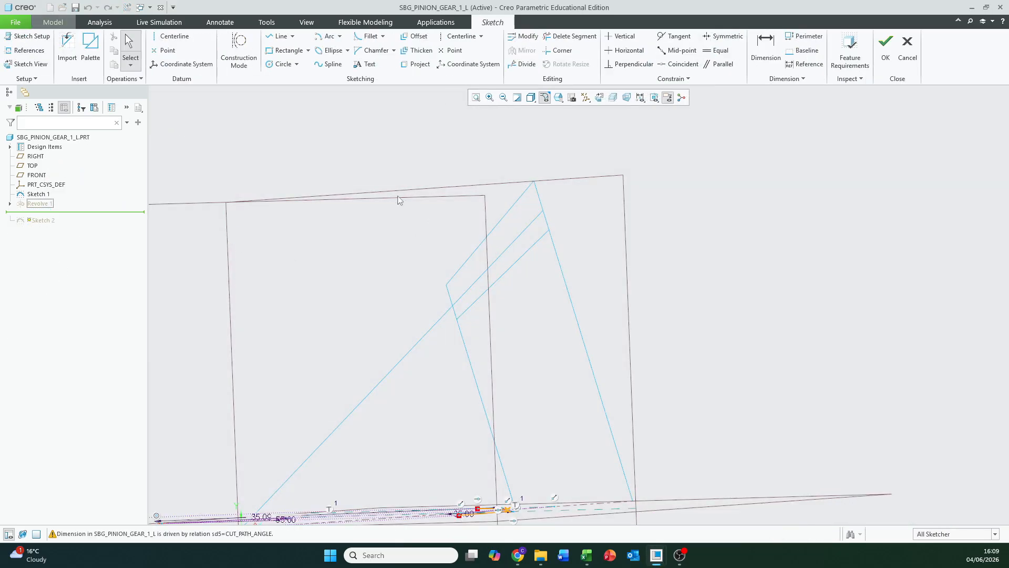
left_click(907, 50)
left_click(531, 296)
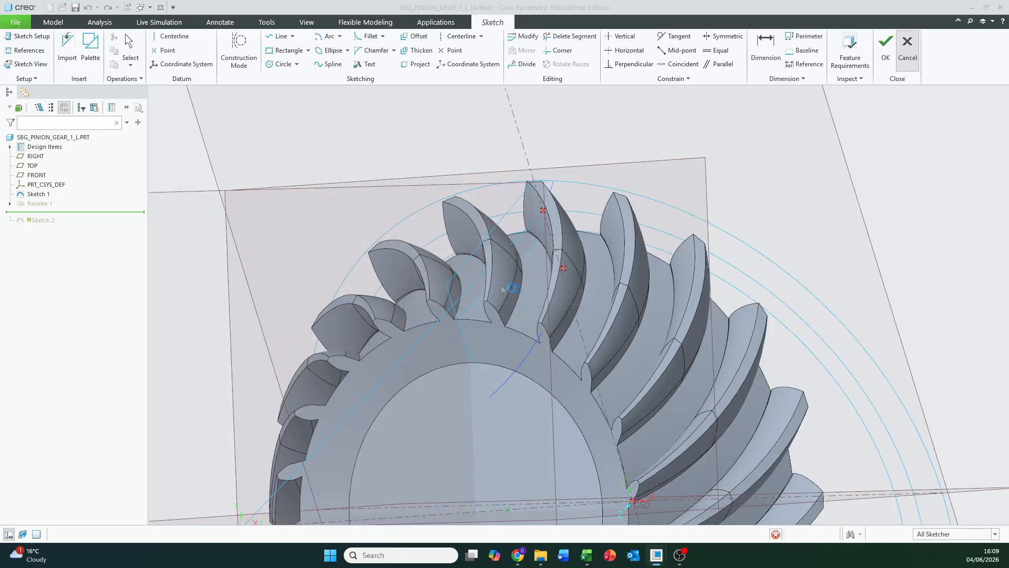
Open Sketch 2 for editing and orient the view squarely to its sketch plane
left_click(37, 215)
scroll(278, 270, "up", 4)
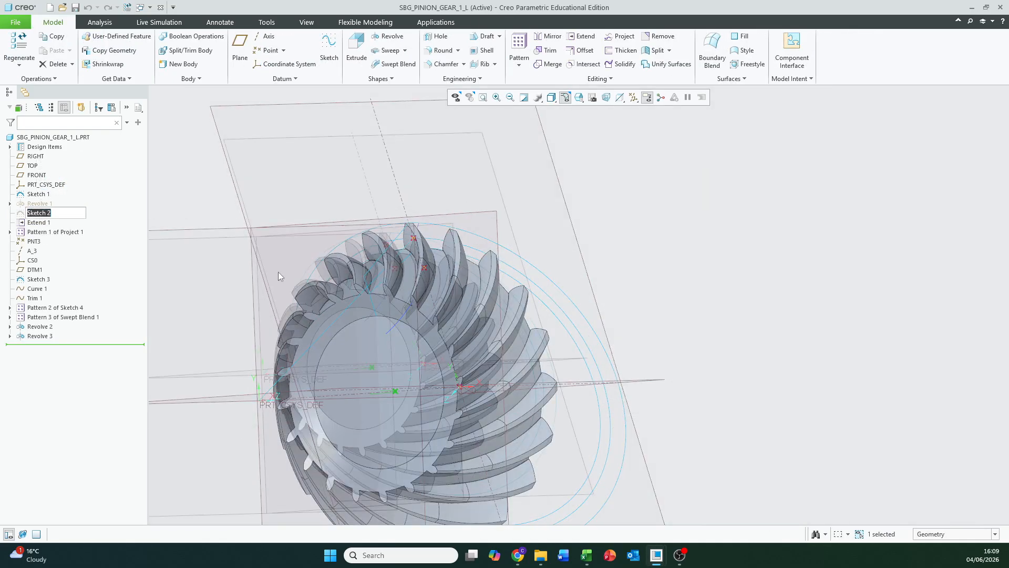
left_click(194, 182)
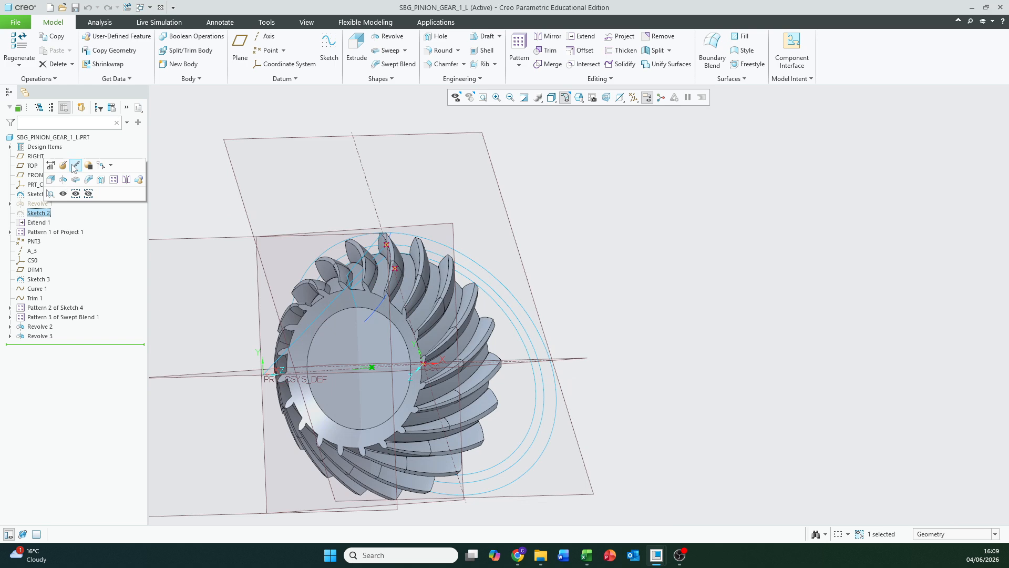
left_click(63, 167)
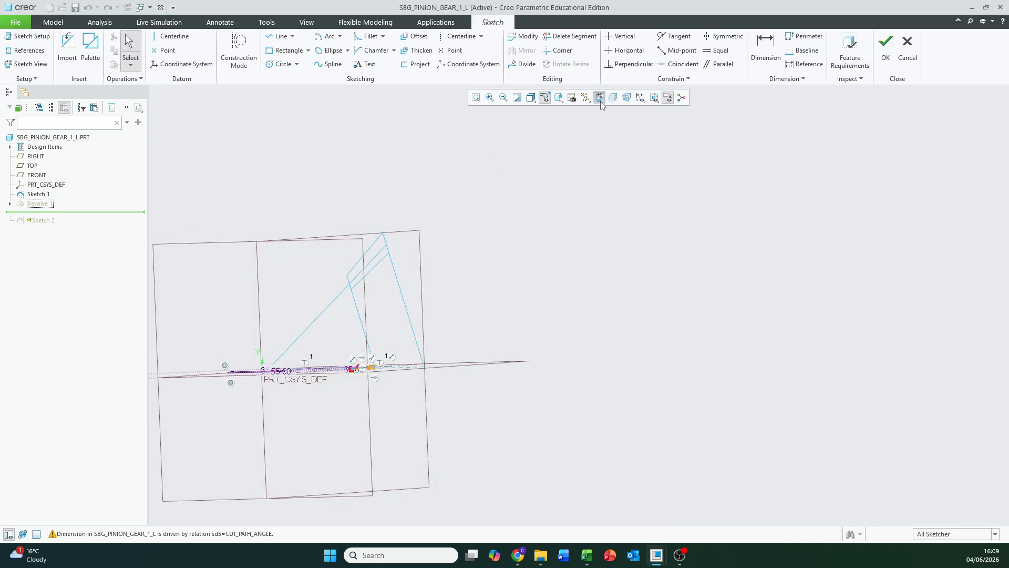
left_click(600, 98)
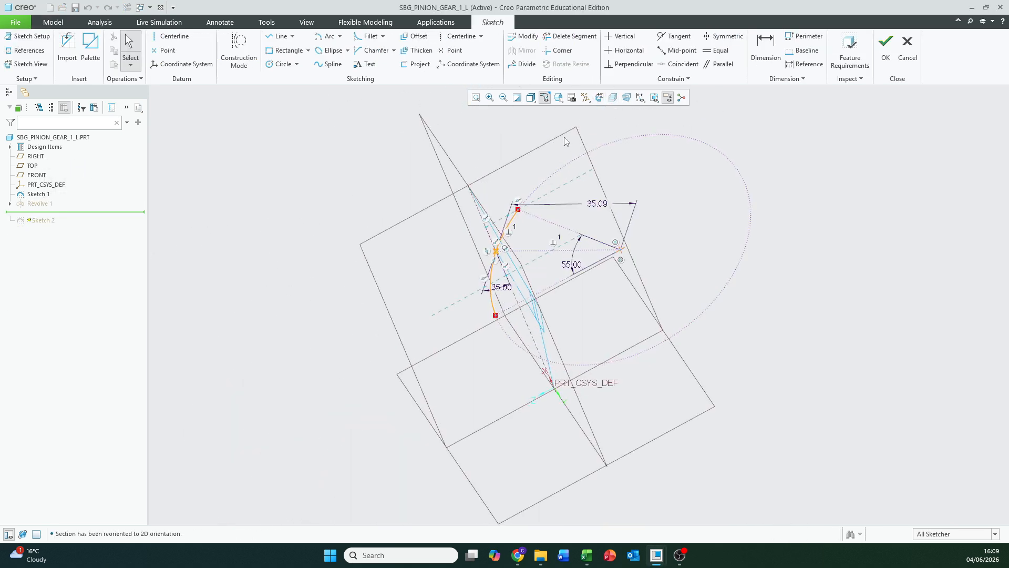
left_click(558, 98)
left_click(571, 158)
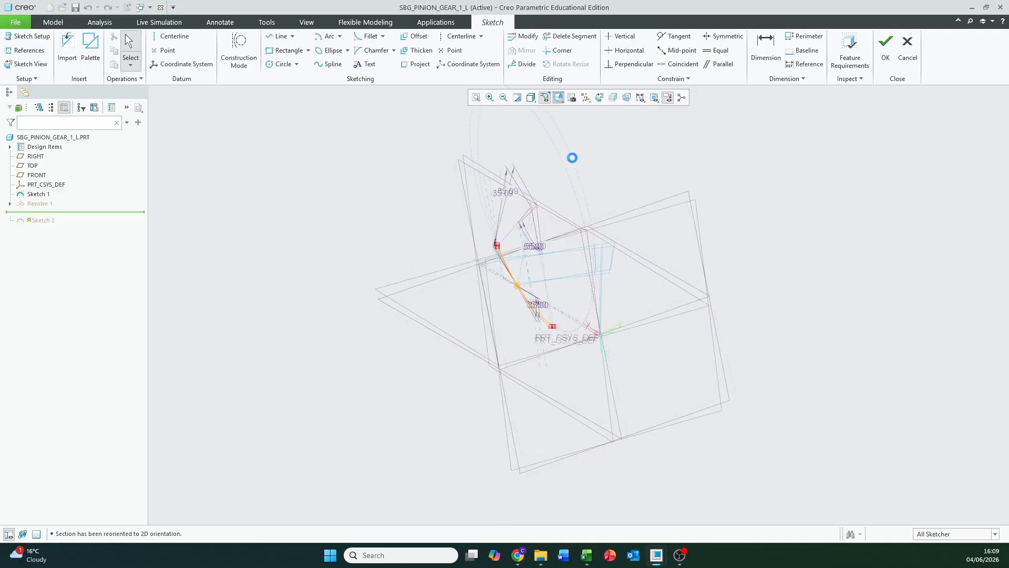
left_click(571, 99)
left_click(578, 145)
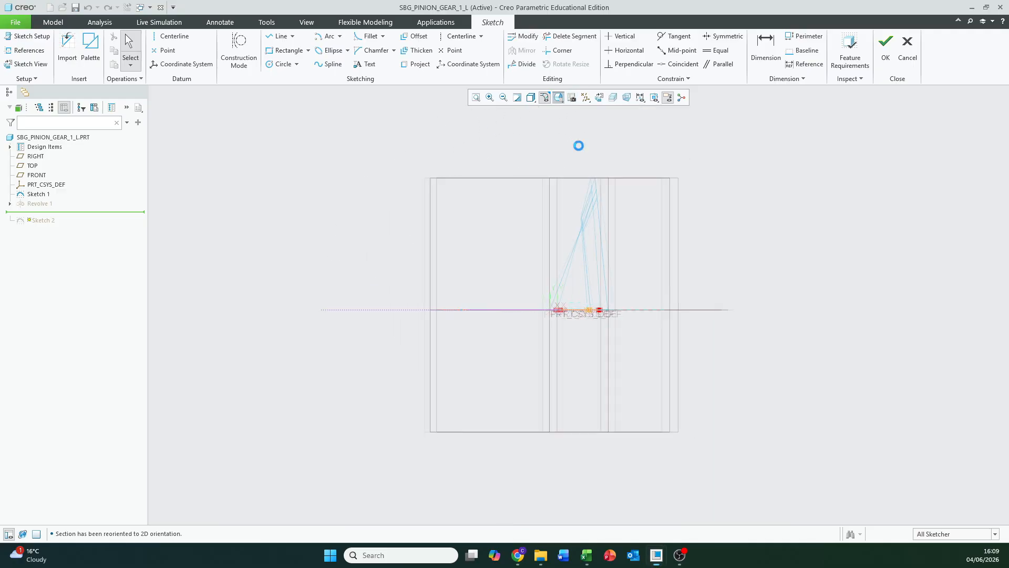
left_click(601, 98)
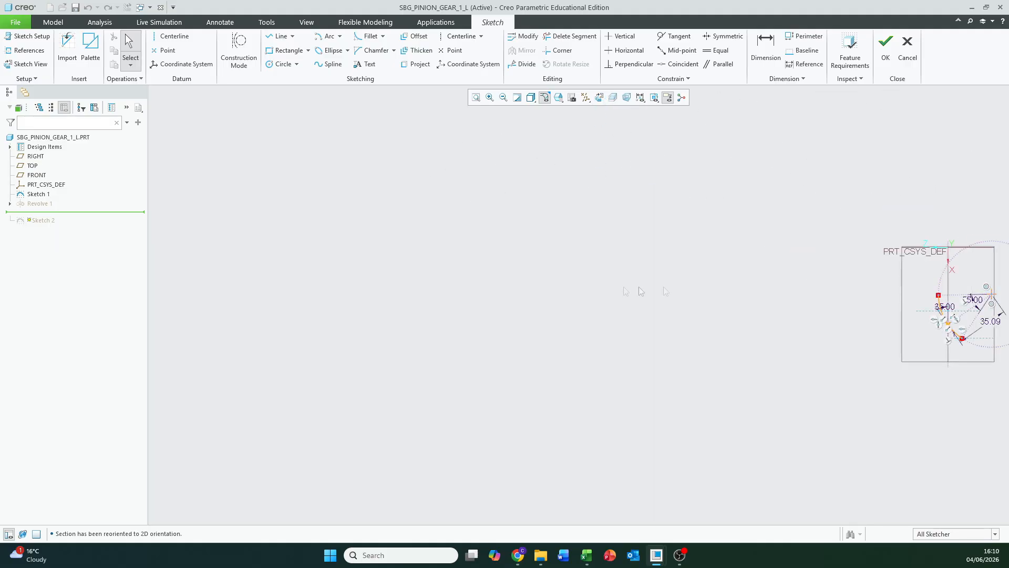
Check the tooth-path arc's included angle, remove the relation sd5=CUT_PATH_ANGLE from the sketch relations, and verify the remaining relations
scroll(569, 297, "down", 5)
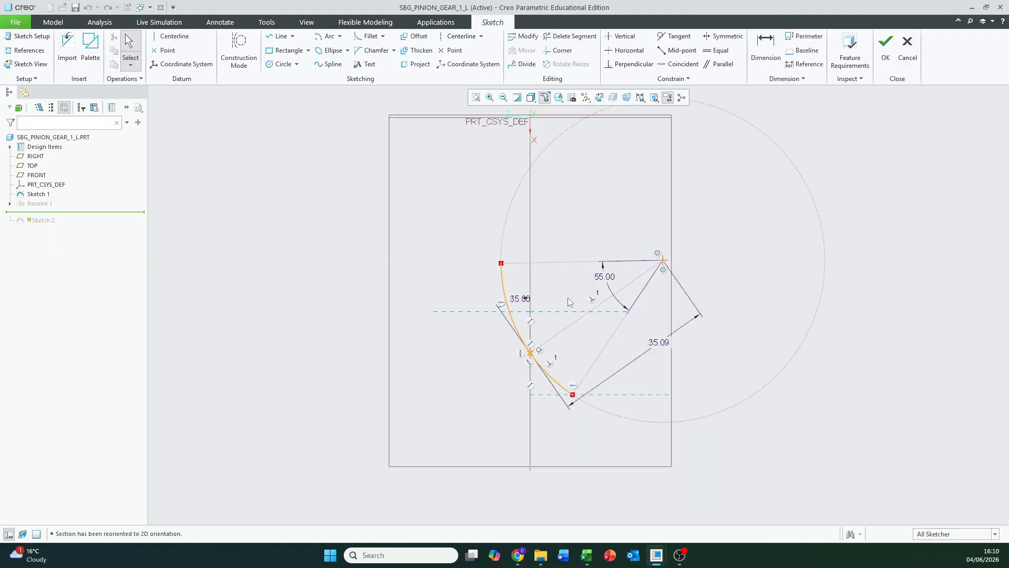
scroll(547, 256, "down", 1)
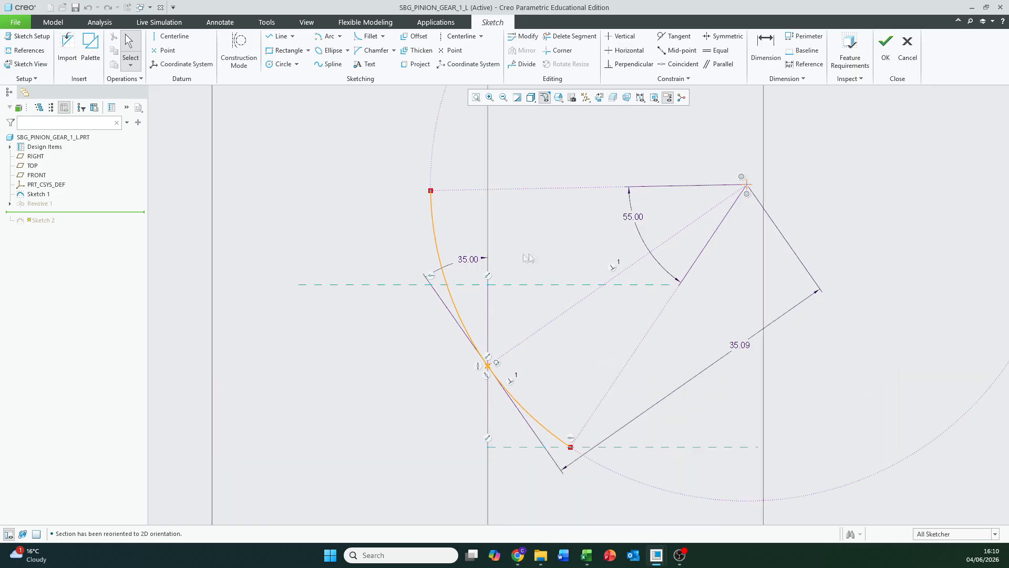
middle_click_drag(533, 254, 480, 254, "shift")
left_click(581, 220)
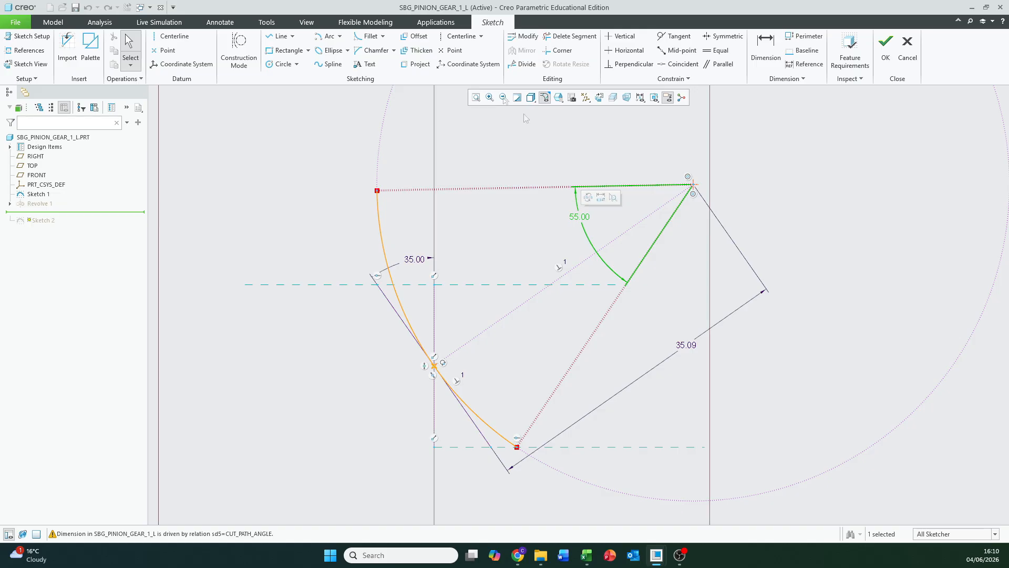
left_click(267, 22)
left_click(359, 64)
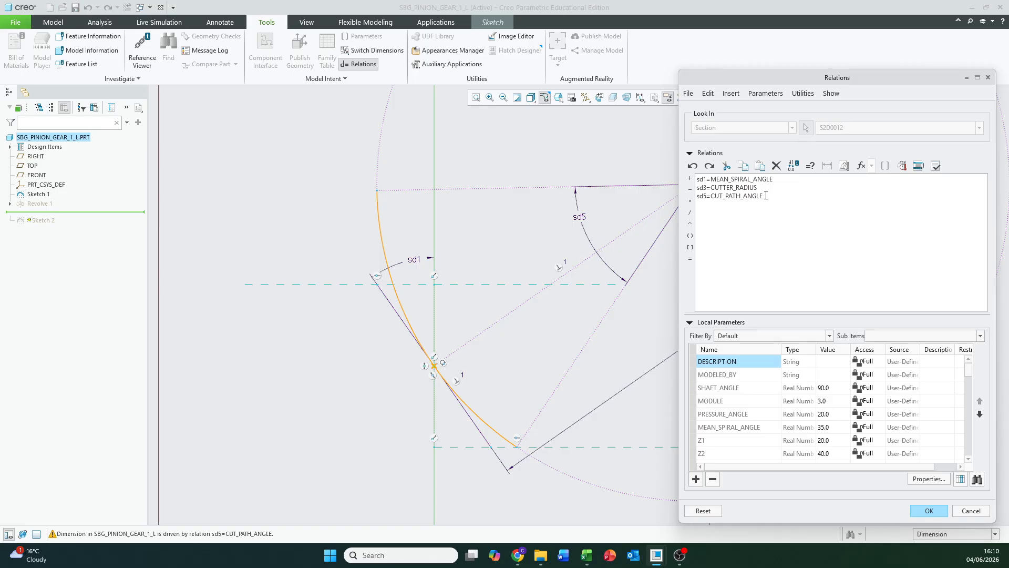
key("Delete")
left_click(935, 166)
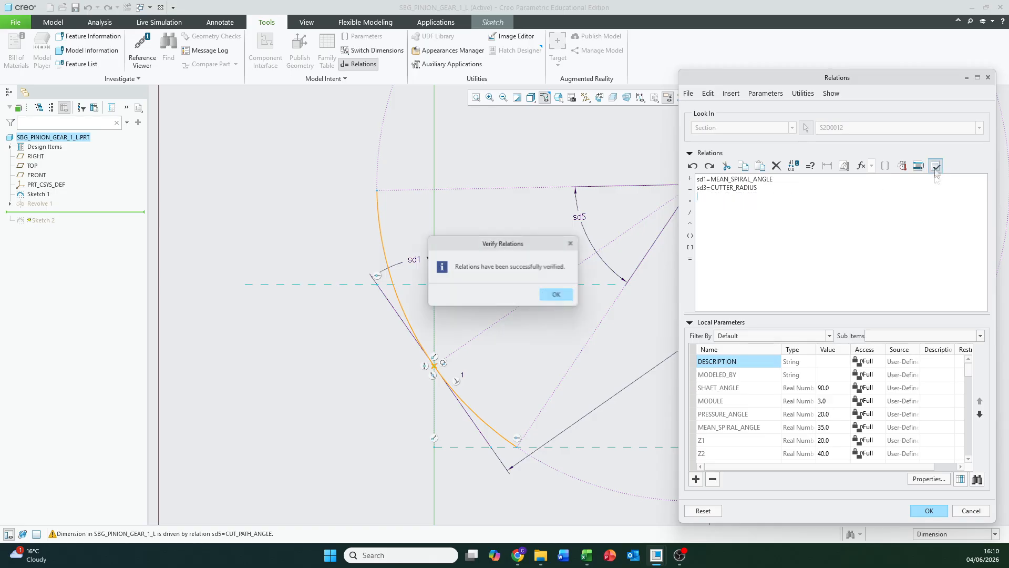
left_click(560, 297)
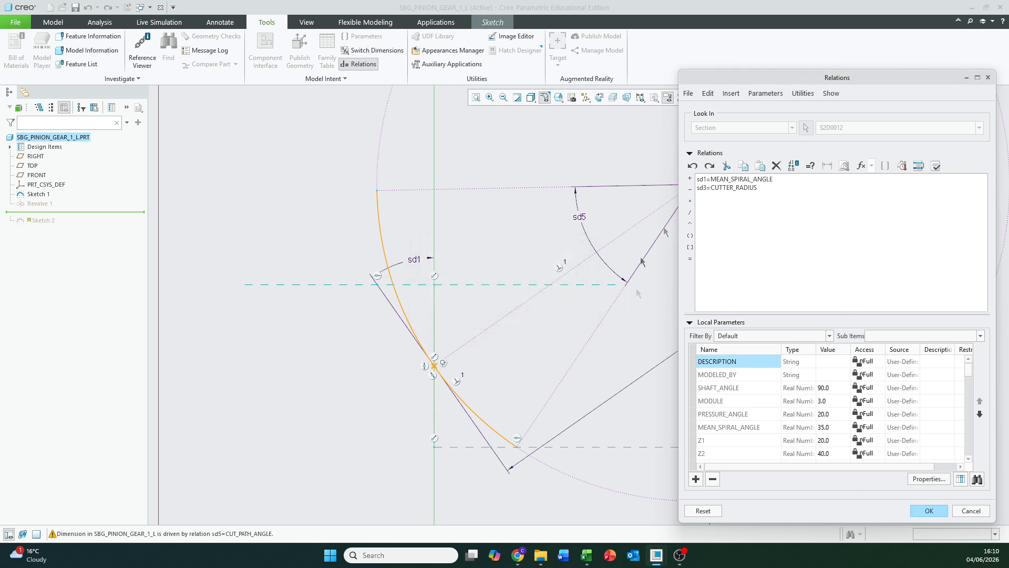
Add the relation sd5=65 for the tooth-path arc's included angle, apply the relations, and finish the sketch
left_click(581, 219)
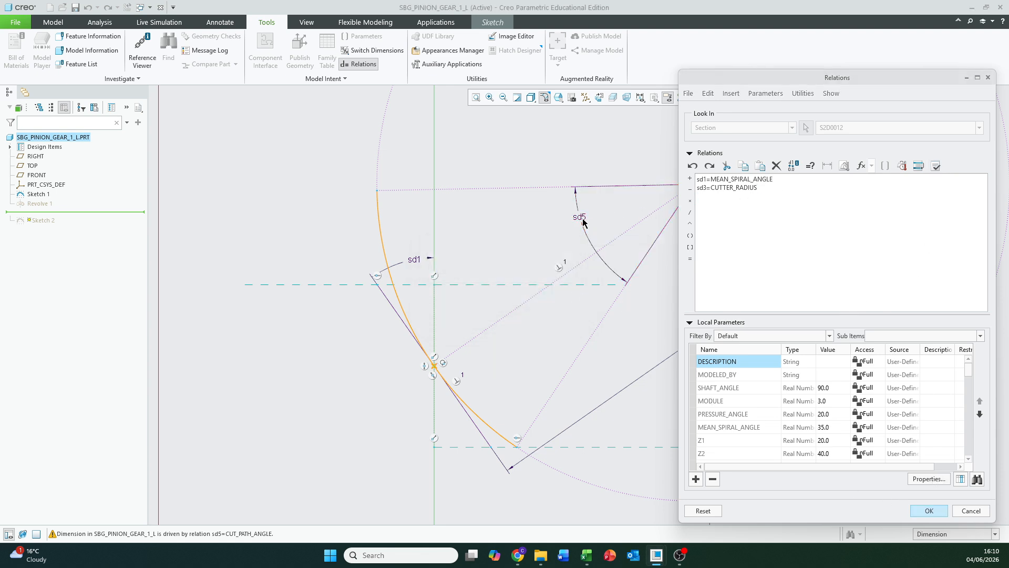
left_click(718, 199)
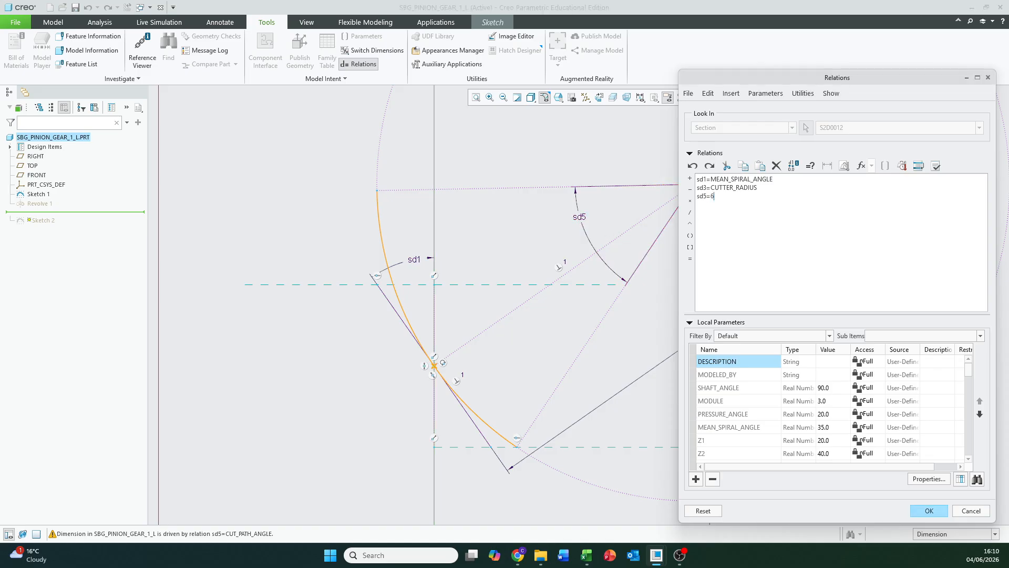
left_click(929, 511)
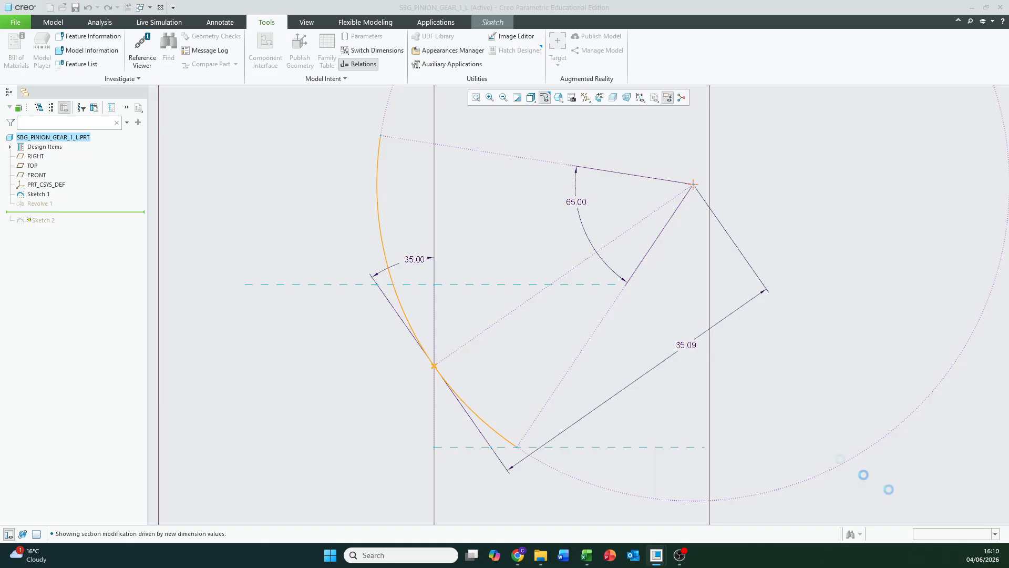
left_click(506, 25)
left_click(886, 53)
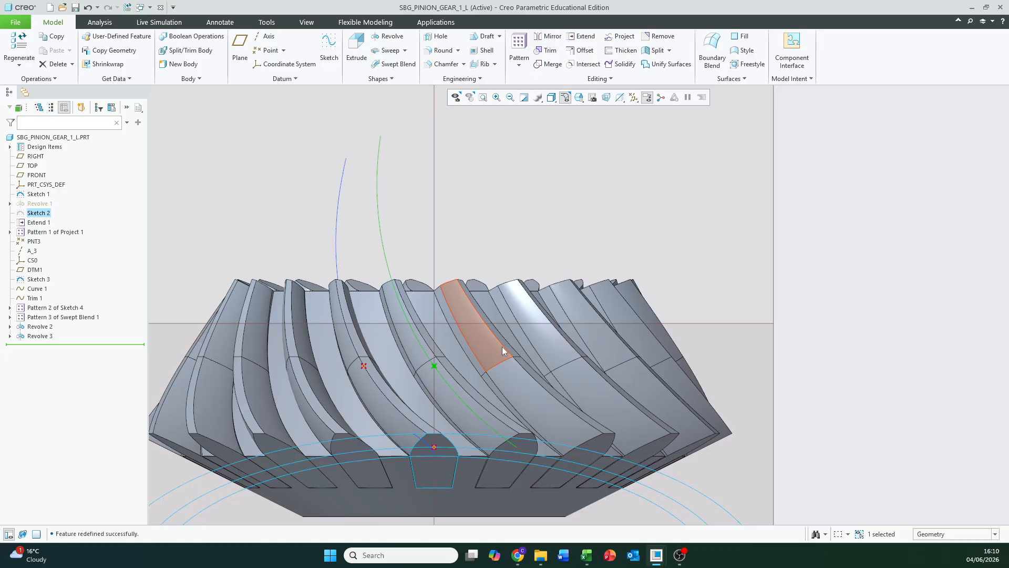
Inspect the spiral teeth from the side and the inner end, and save the pinion gear part
mouse_move(506, 253)
middle_mouse_down()
mouse_move(529, 296)
mouse_move(617, 299)
mouse_move(509, 343)
mouse_move(619, 300)
mouse_move(529, 322)
mouse_move(581, 304)
mouse_move(591, 254)
mouse_move(563, 256)
mouse_move(591, 251)
mouse_move(561, 282)
mouse_move(541, 337)
middle_mouse_up()
scroll(582, 303, "down", 4)
scroll(568, 270, "up", 3)
middle_click_drag(457, 371, 439, 265)
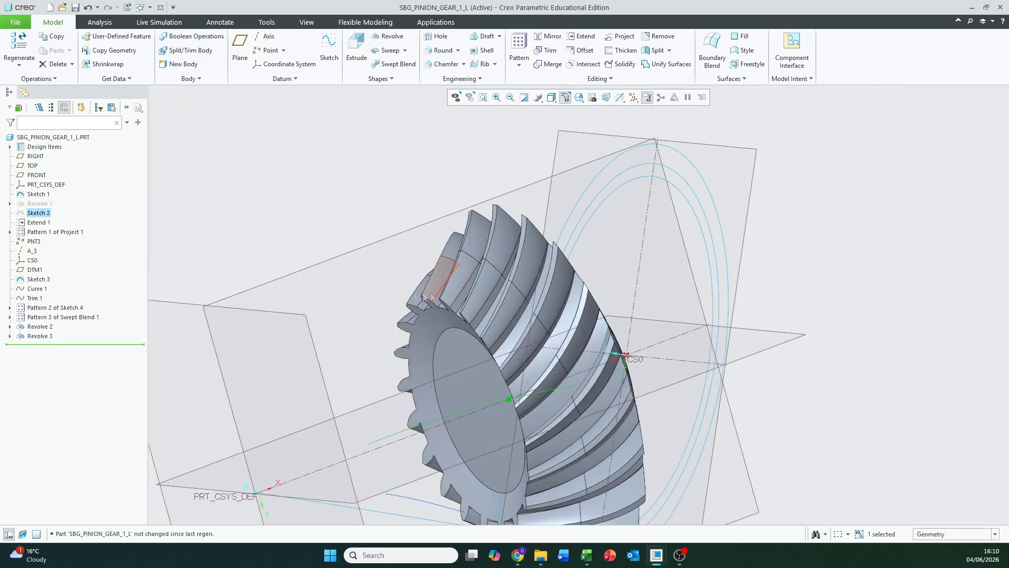
scroll(439, 333, "down", 2)
left_click(62, 8)
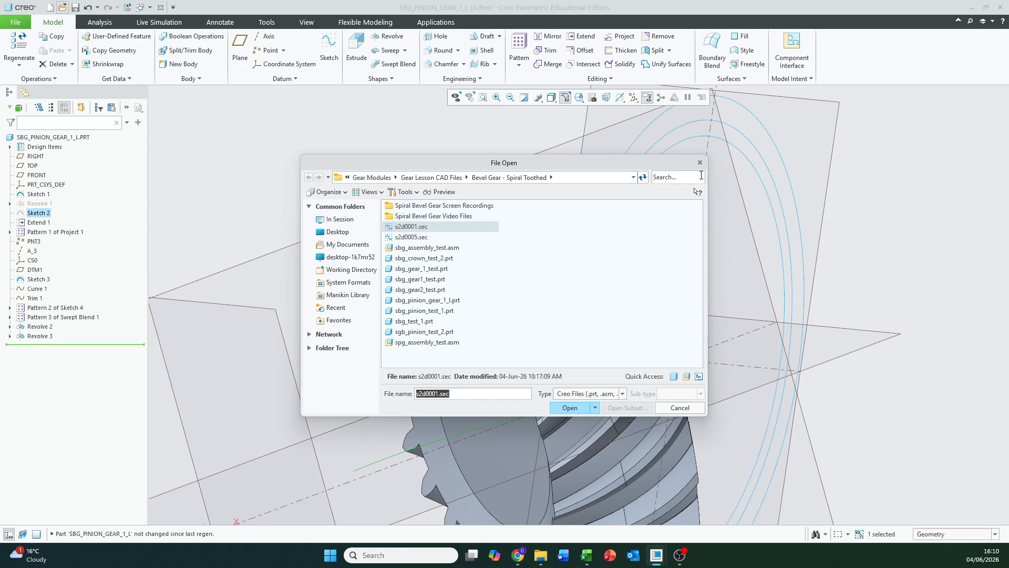
left_click(700, 163)
key("ctrl+s")
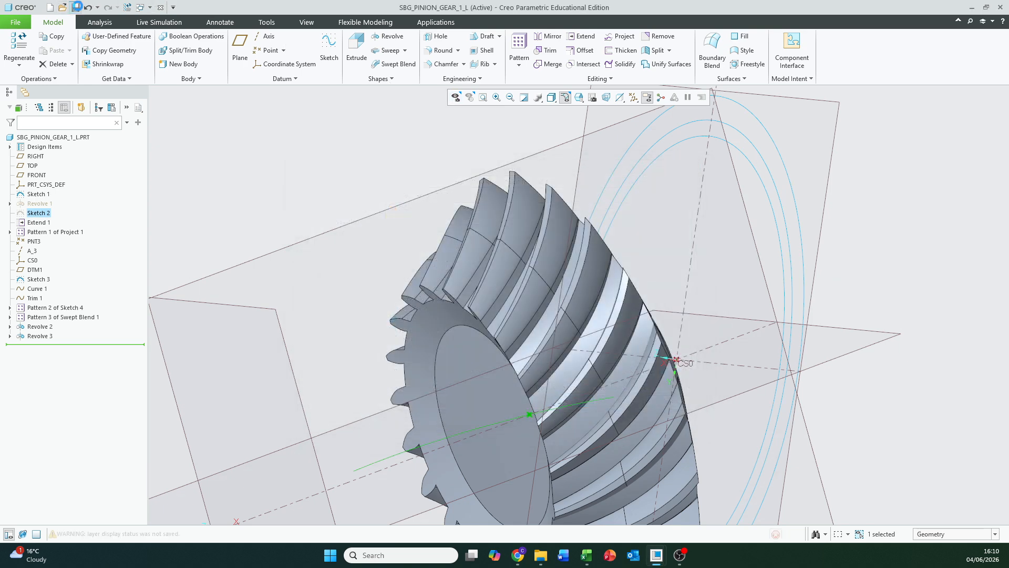
Examine the pinion from a saved view orientation and around its inner end face, checking the course of the teeth
middle_click_drag(518, 275, 562, 114)
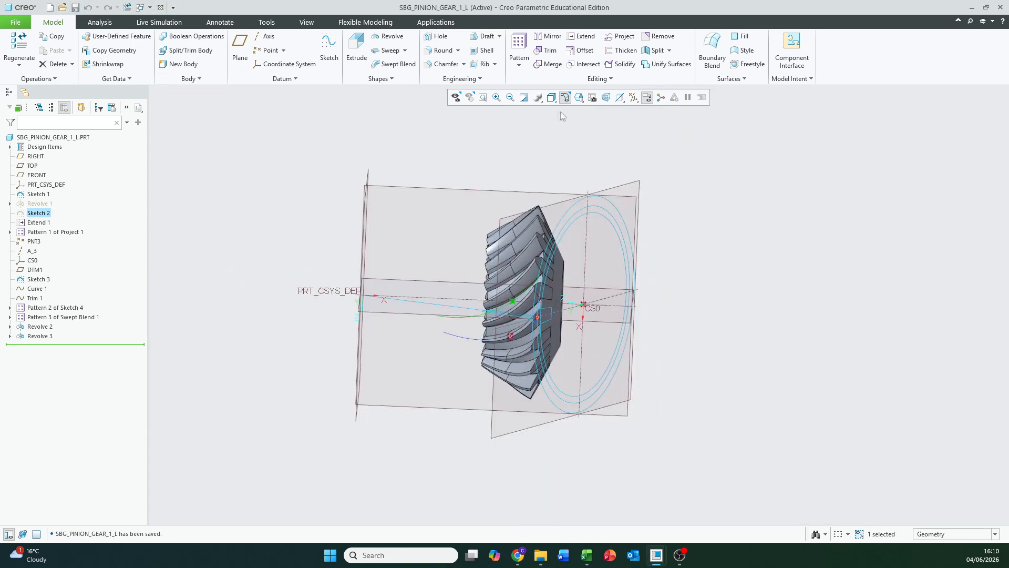
left_click(581, 101)
left_click(597, 120)
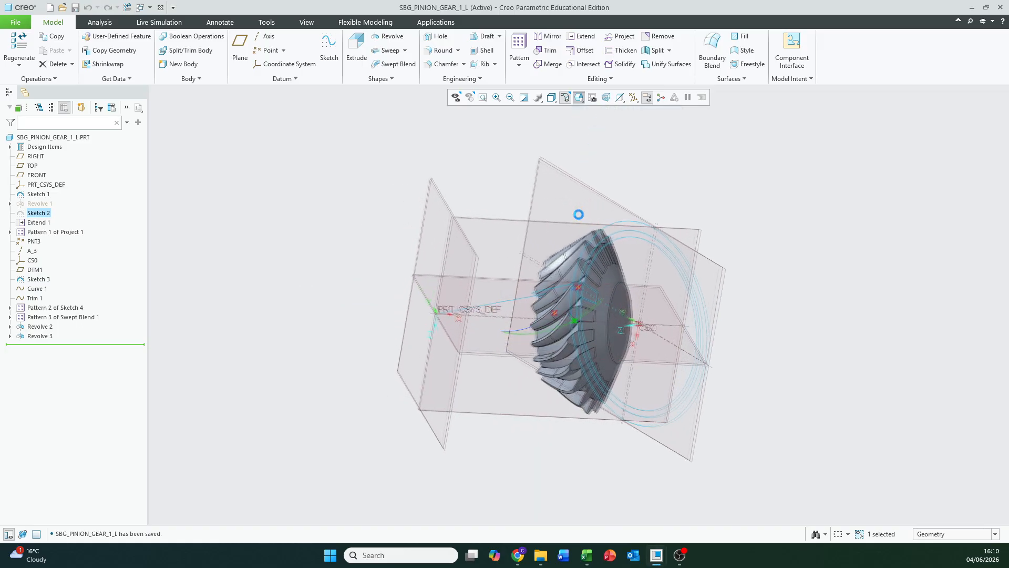
middle_click_drag(590, 361, 635, 324)
scroll(519, 400, "down", 3)
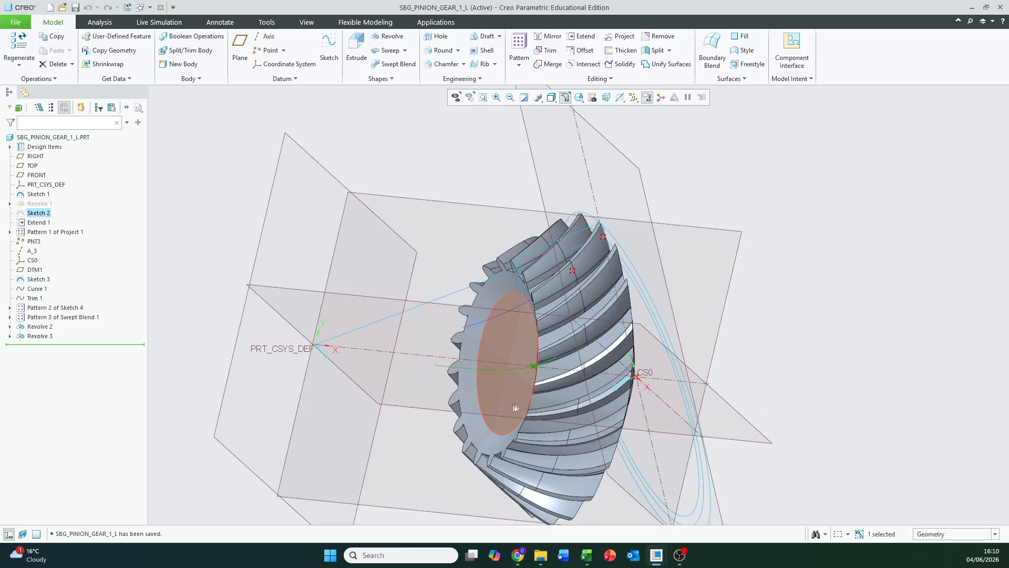
middle_click_drag(536, 381, 583, 343, "shift")
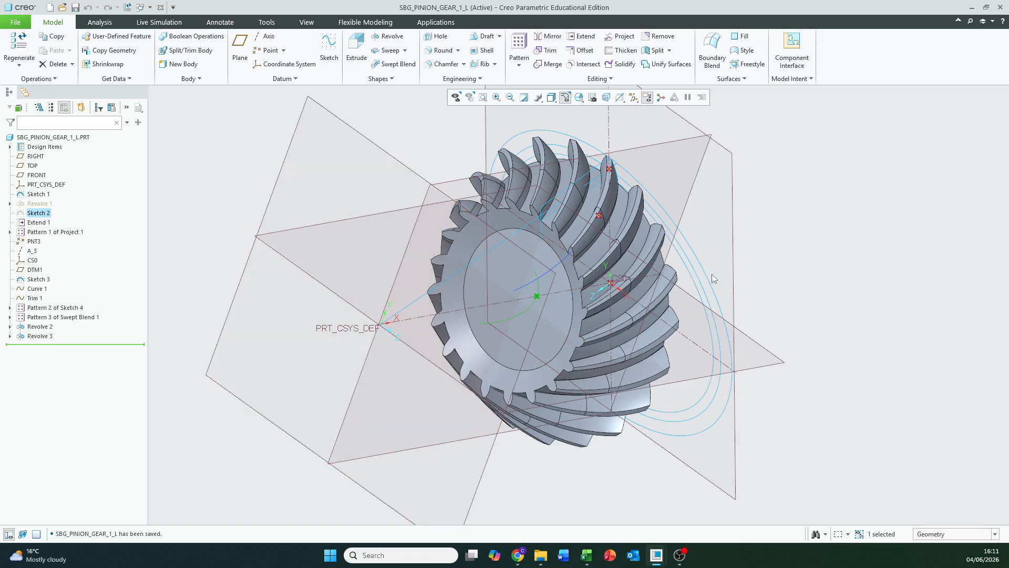
left_click(806, 179)
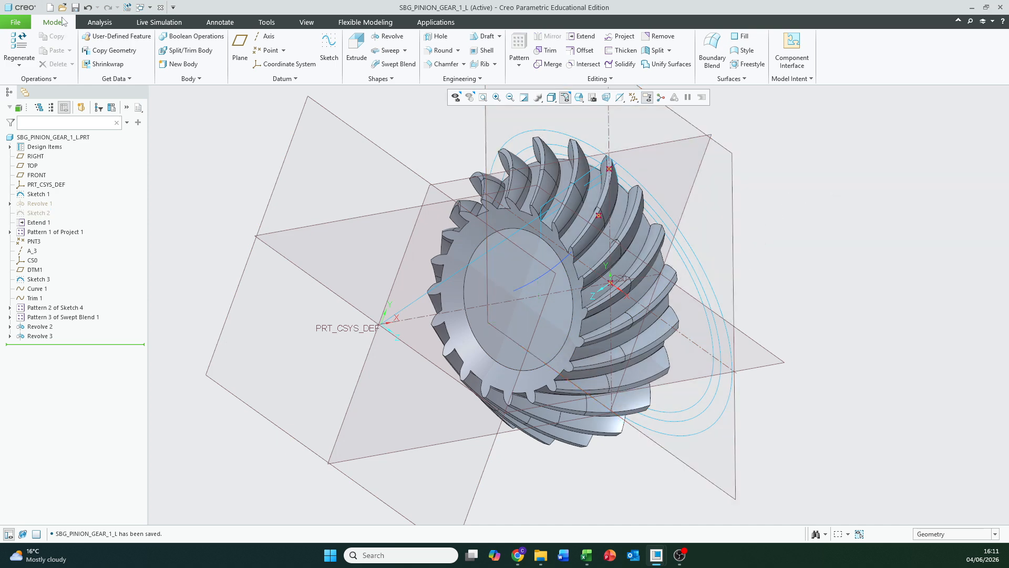
middle_click_drag(550, 179, 526, 201, "shift")
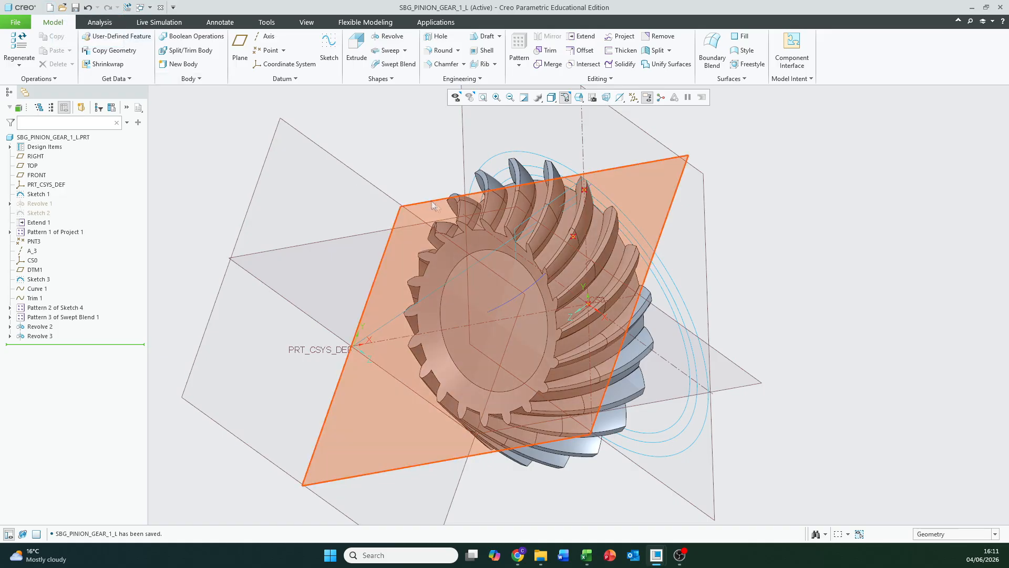
scroll(468, 227, "up", 3)
Highlight Revolve 1 and Sketch 2 in turn, and examine how the tooth path relates to the inner ends of the teeth
left_click(42, 204)
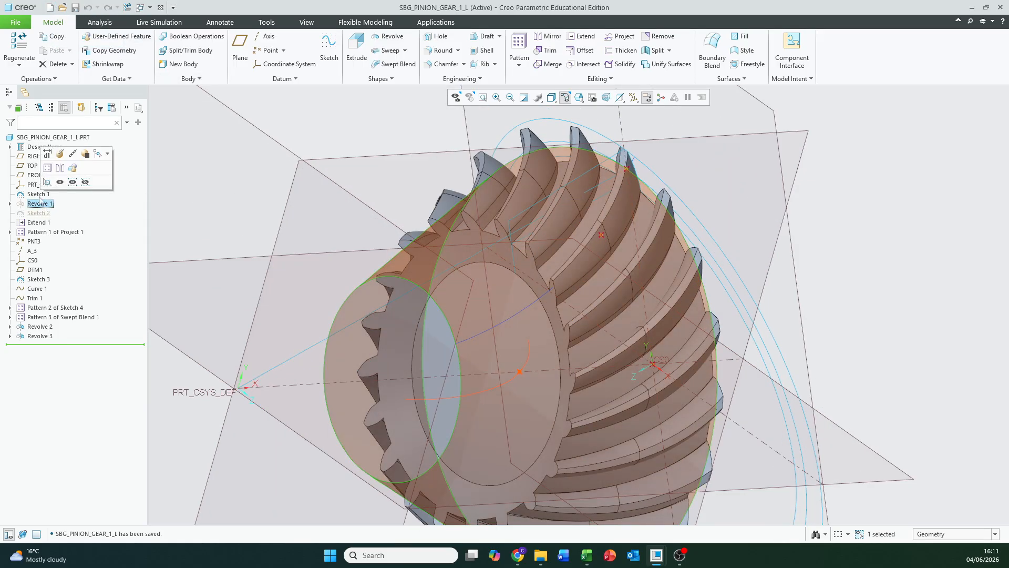
left_click(45, 214)
mouse_move(326, 286)
middle_mouse_down()
mouse_move(303, 261)
mouse_move(367, 370)
mouse_move(363, 276)
mouse_move(402, 296)
middle_mouse_up()
scroll(416, 193, "up", 3)
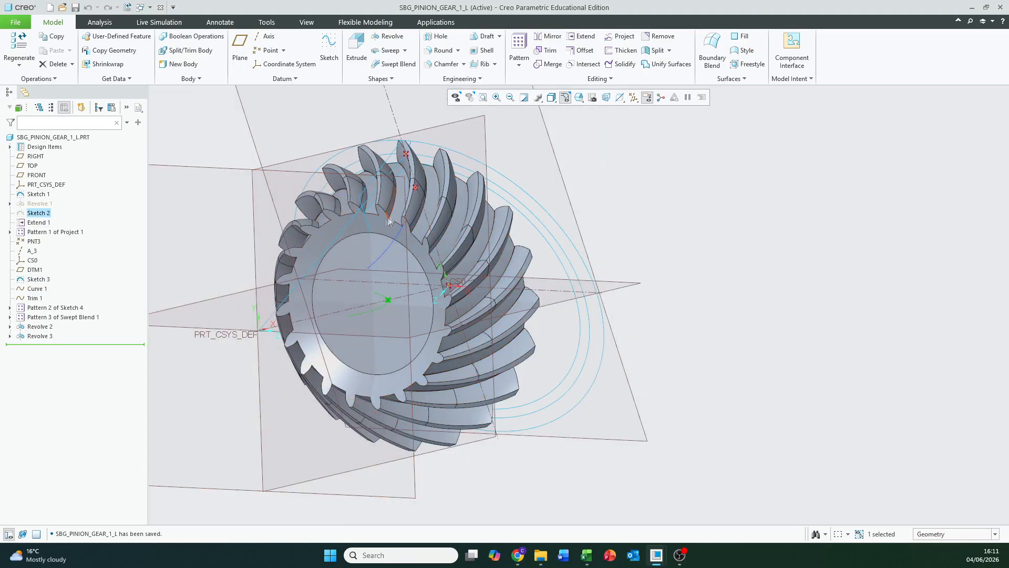
middle_click_drag(370, 224, 478, 230, "shift")
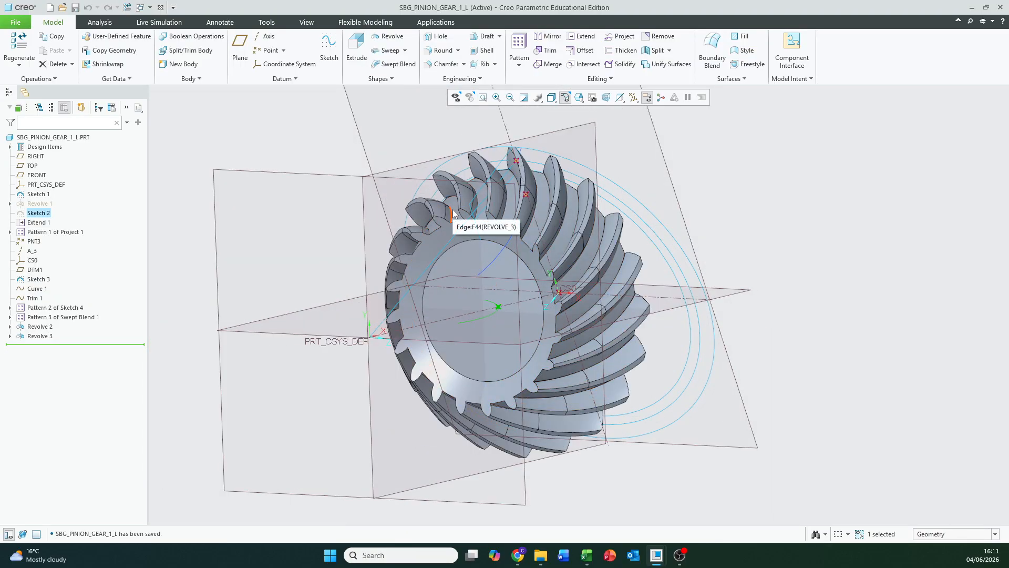